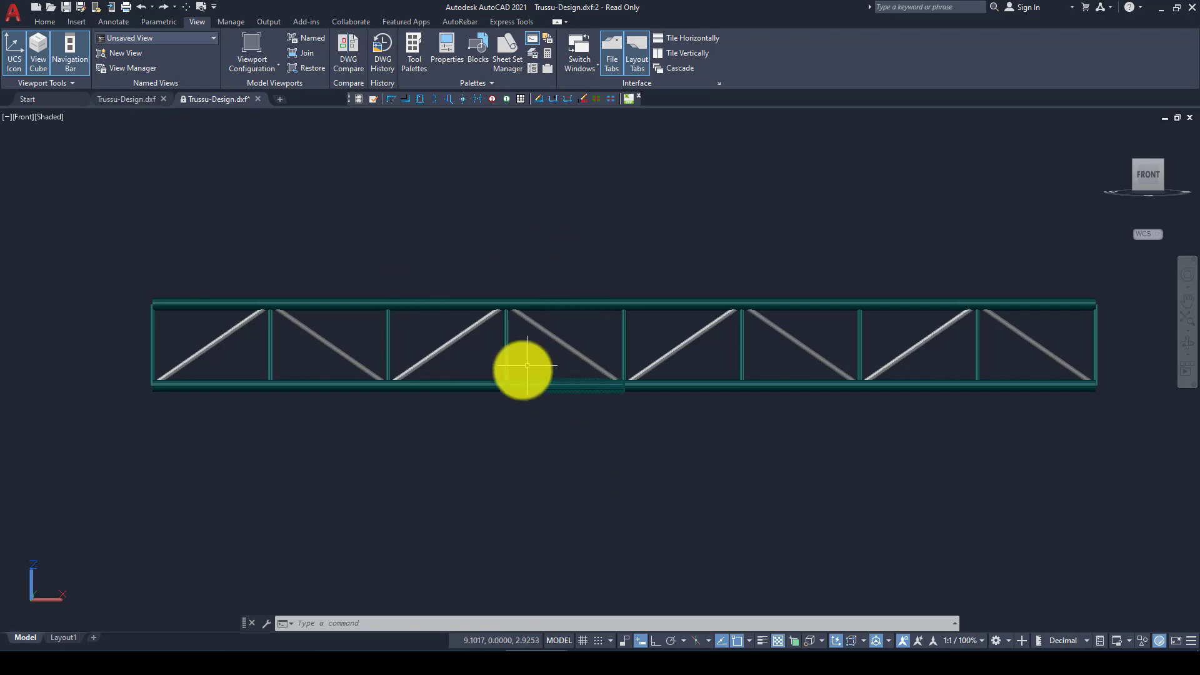
Step: Switch from the shaded Trussu-Design.dxf drawing in AutoCAD to the blank MIDAS Gen model
click(771, 638)
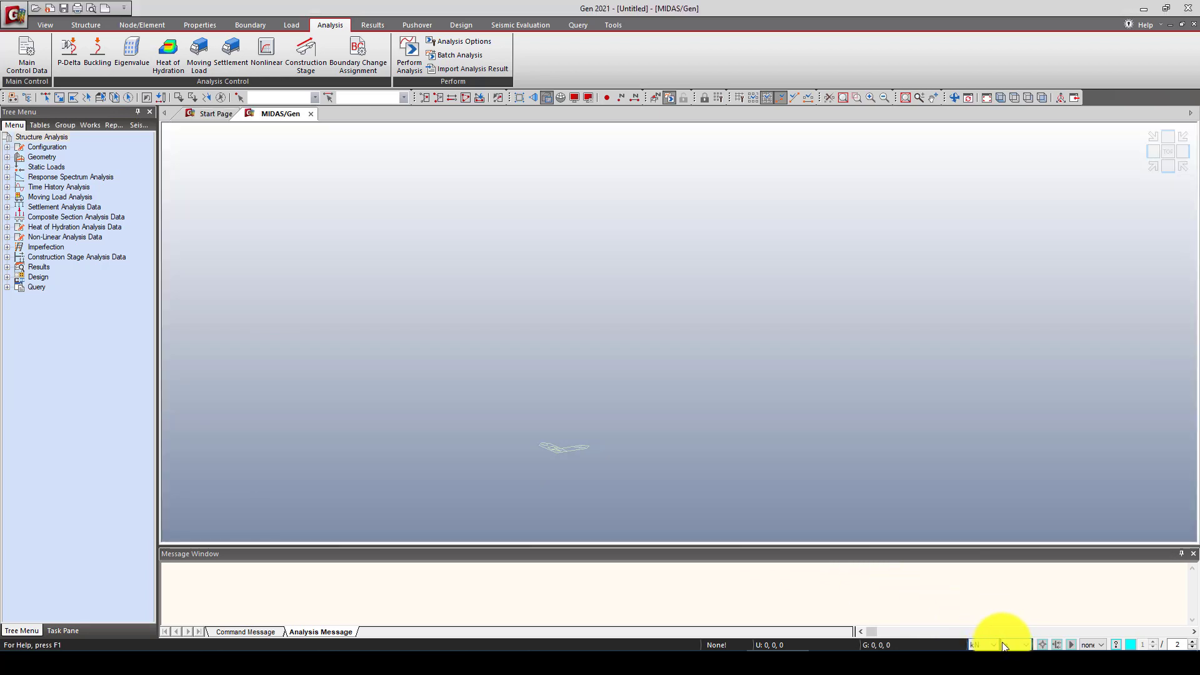
Step: In the Truss Wizard, choose the sloped single-pitch truss with length 12 m and H2 2.4
click(70, 25)
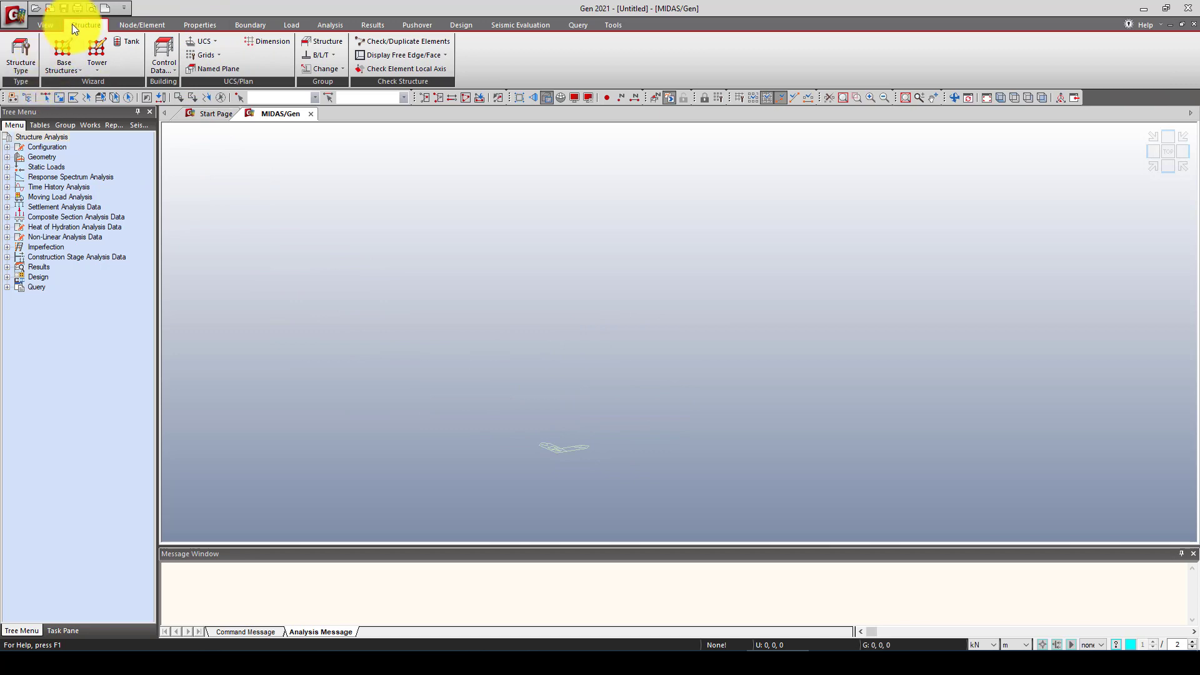
click(64, 62)
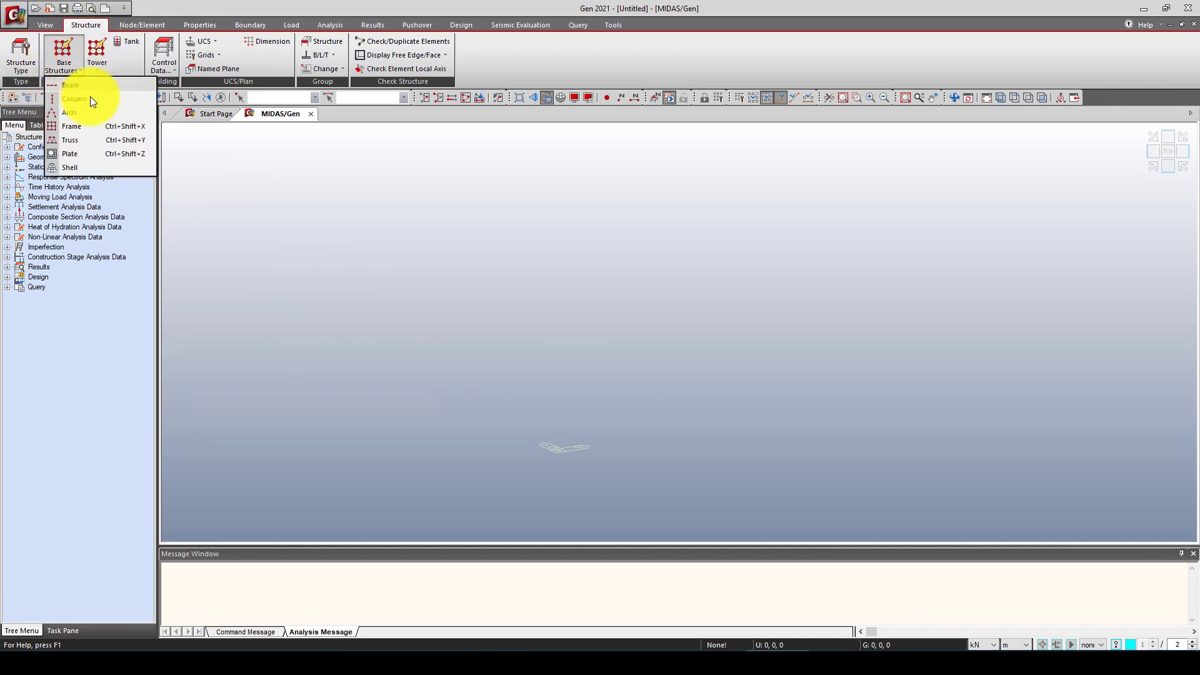
click(65, 141)
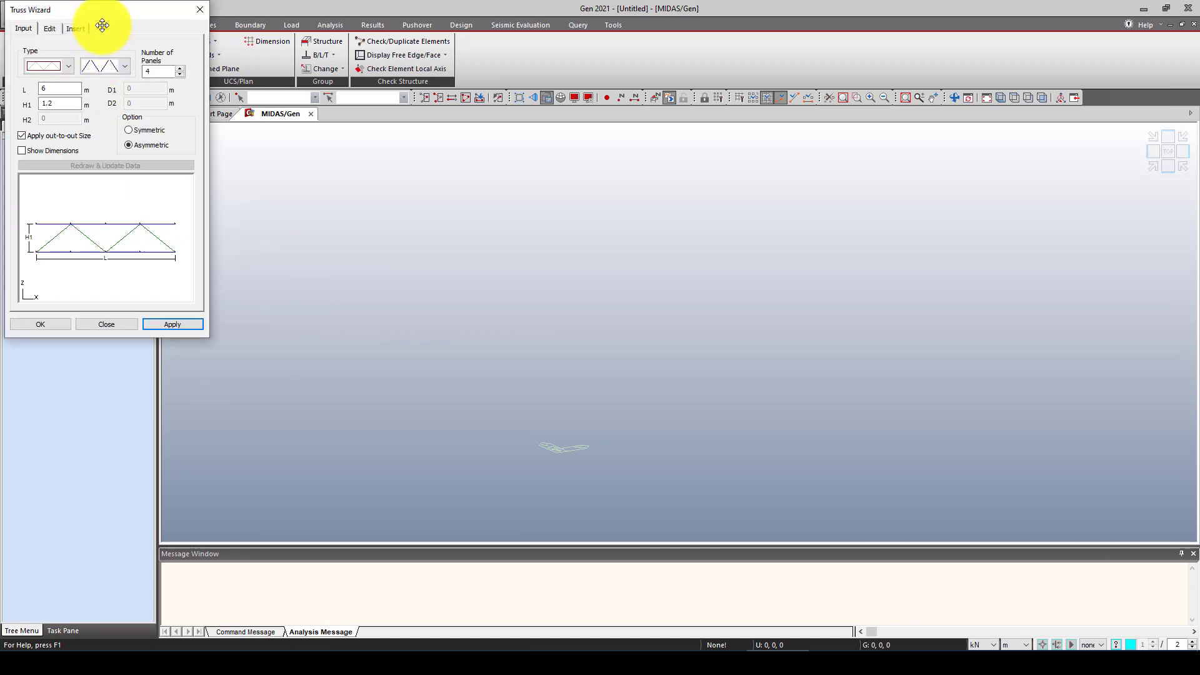
drag(100, 14, 168, 94)
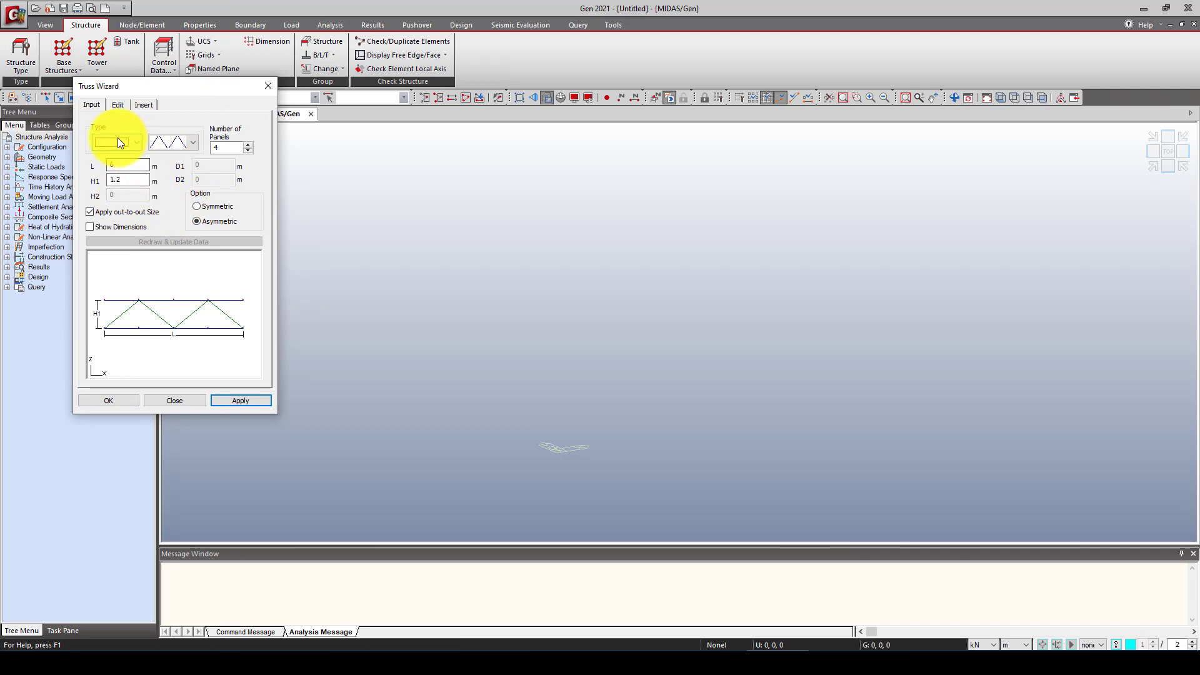
click(118, 142)
click(122, 172)
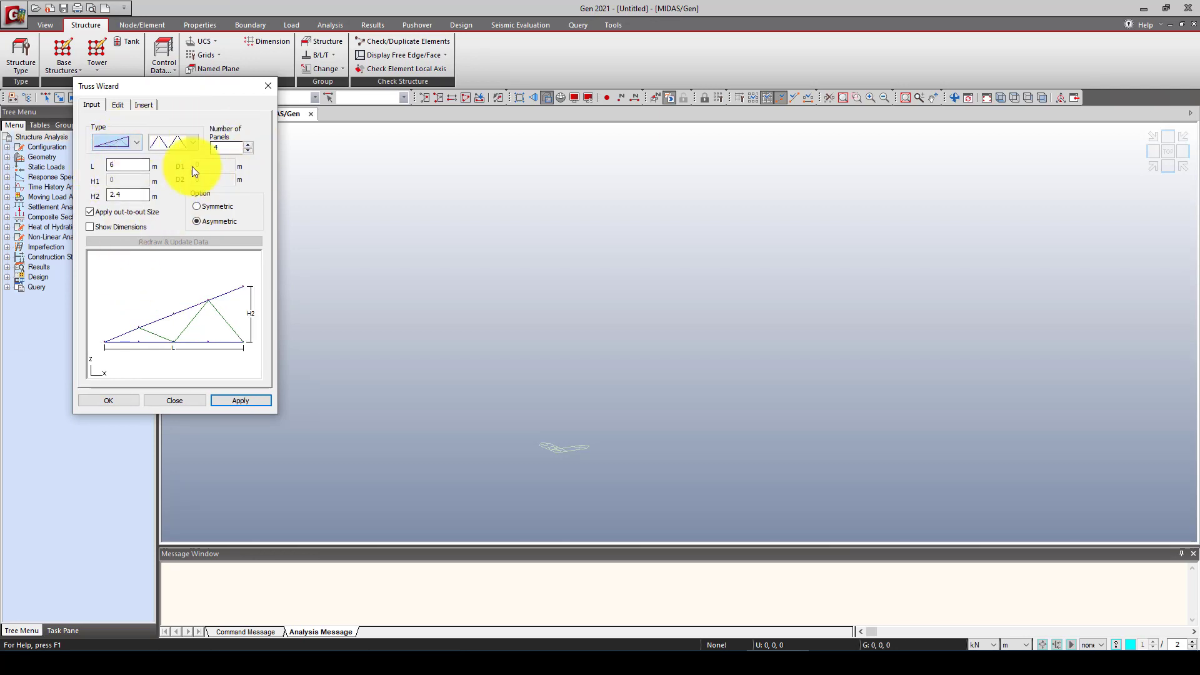
click(146, 168)
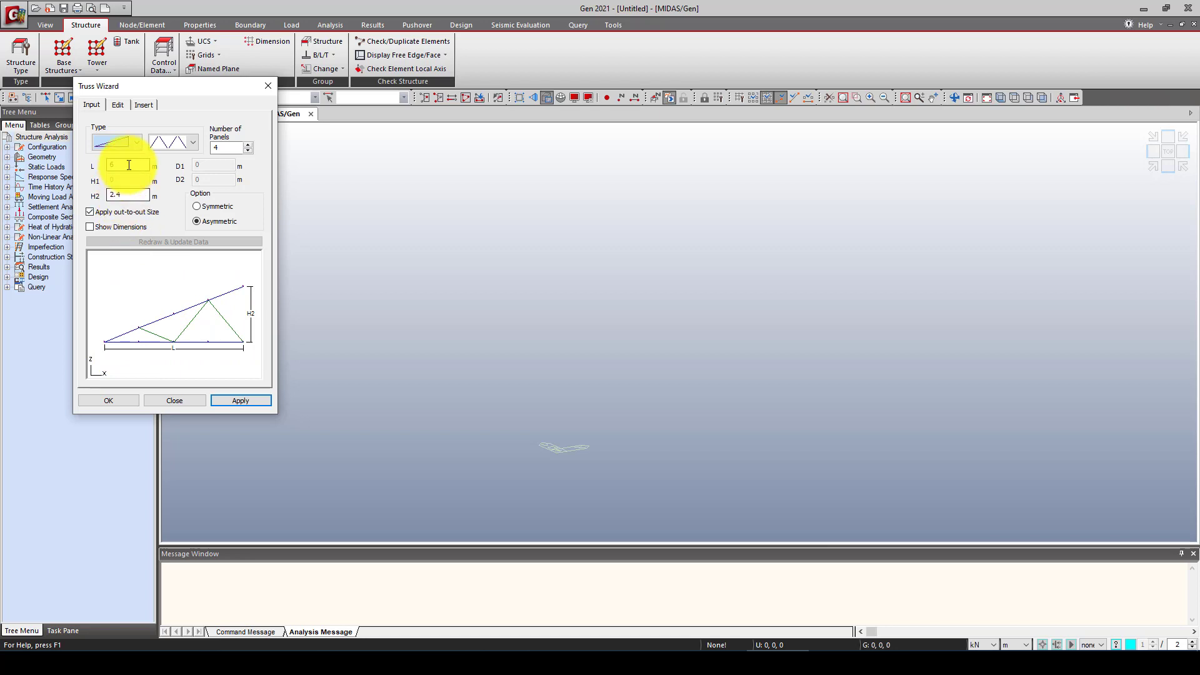
double_click(109, 163)
text(12)
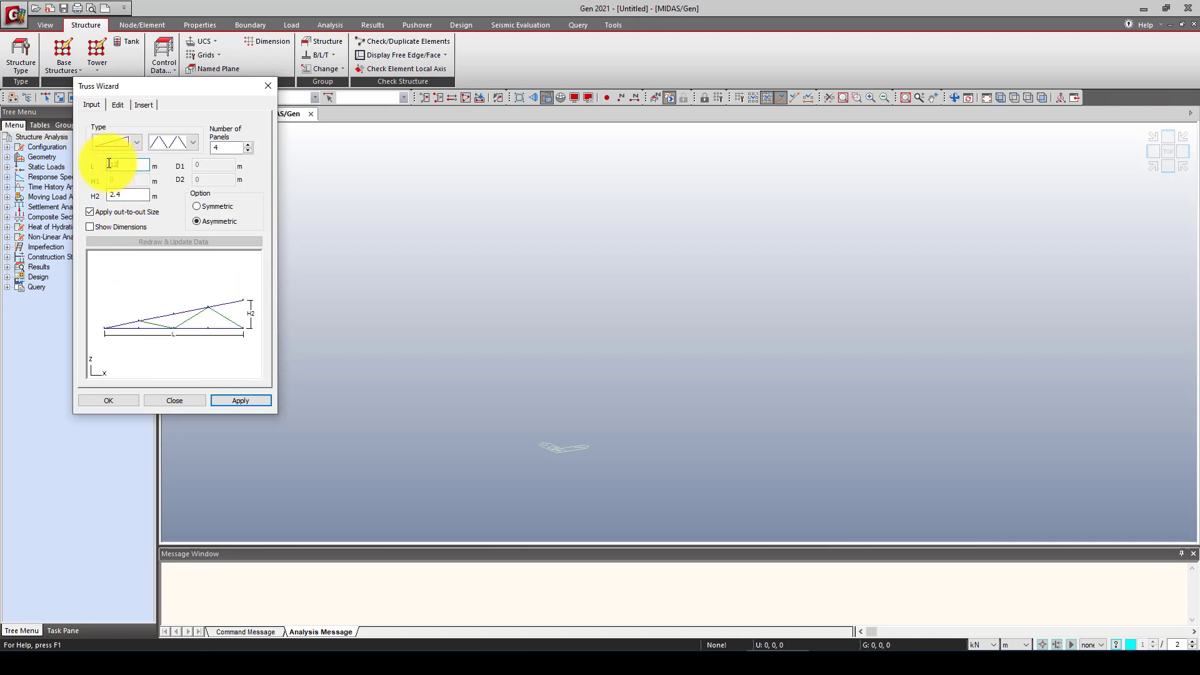
click(129, 196)
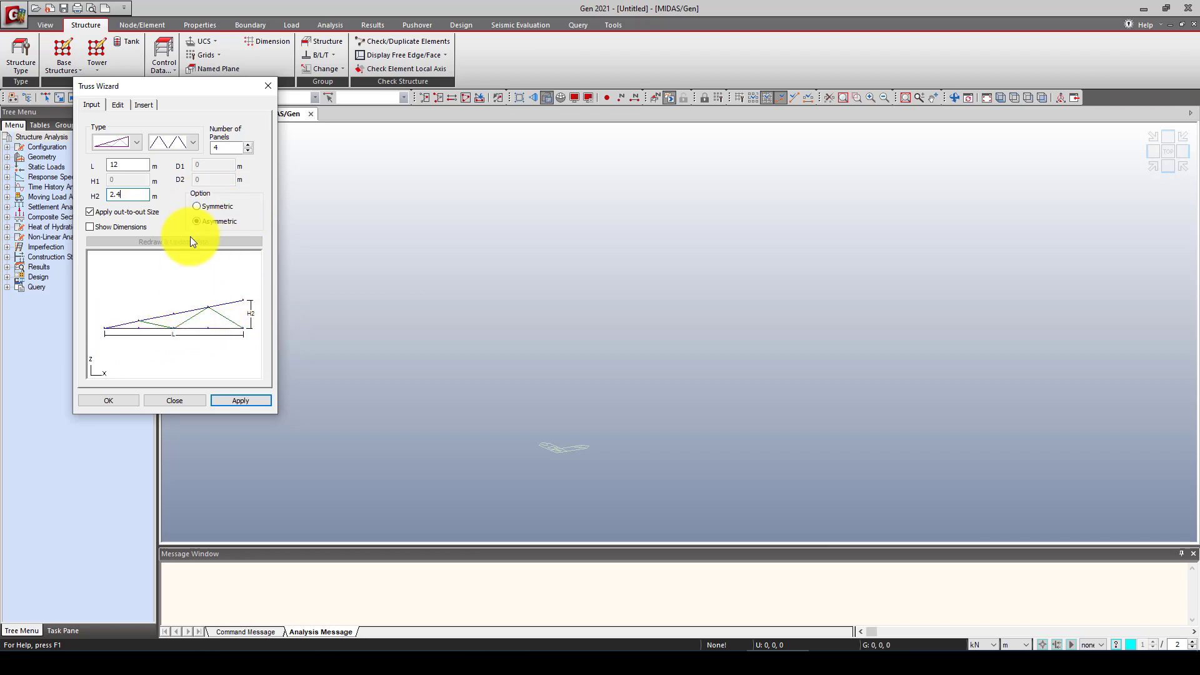
Step: Make the truss symmetric with H2 4.8 m and generate it into the model
click(196, 206)
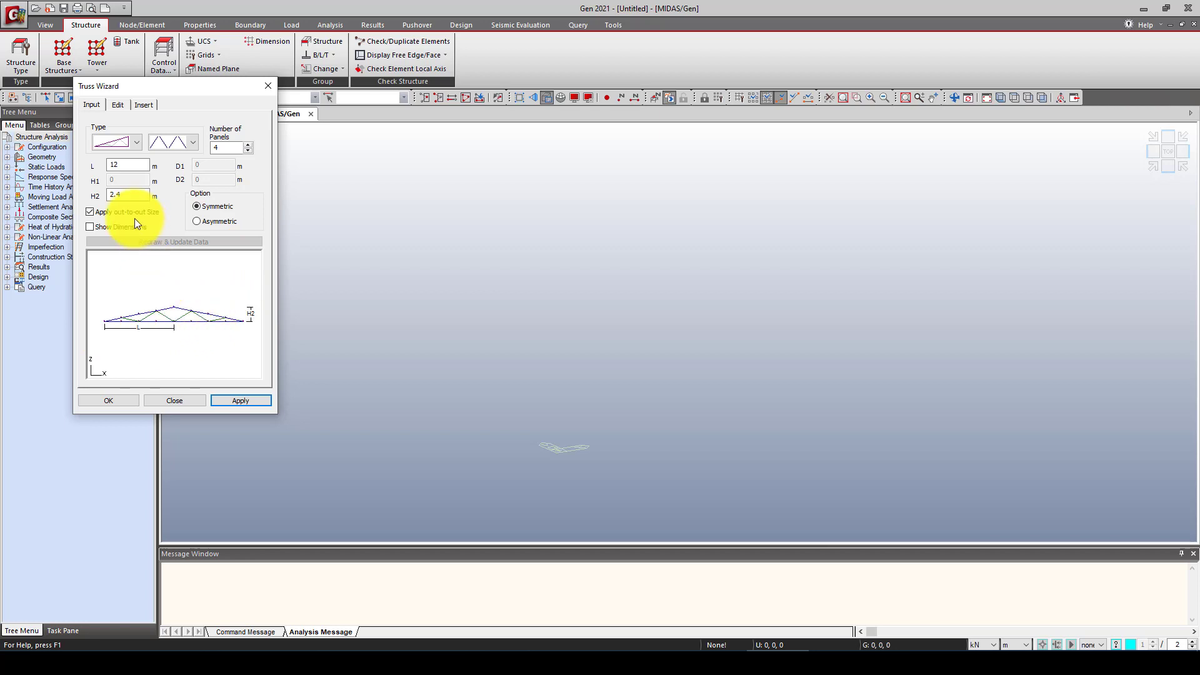
double_click(125, 192)
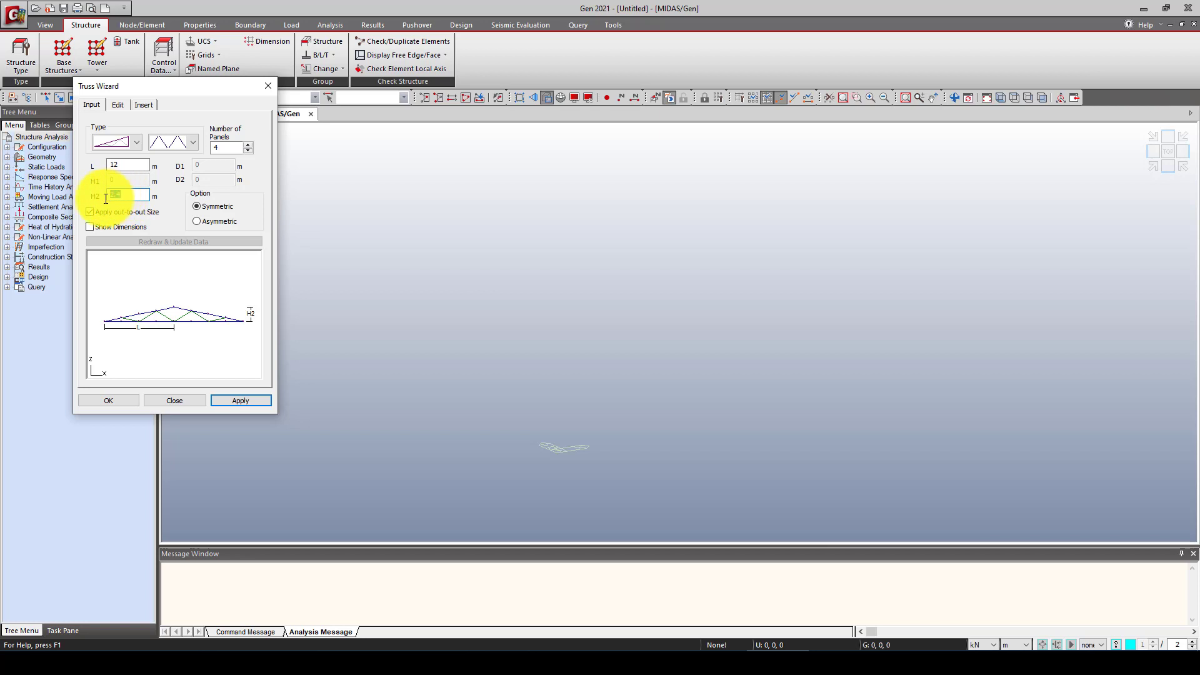
text(4.8)
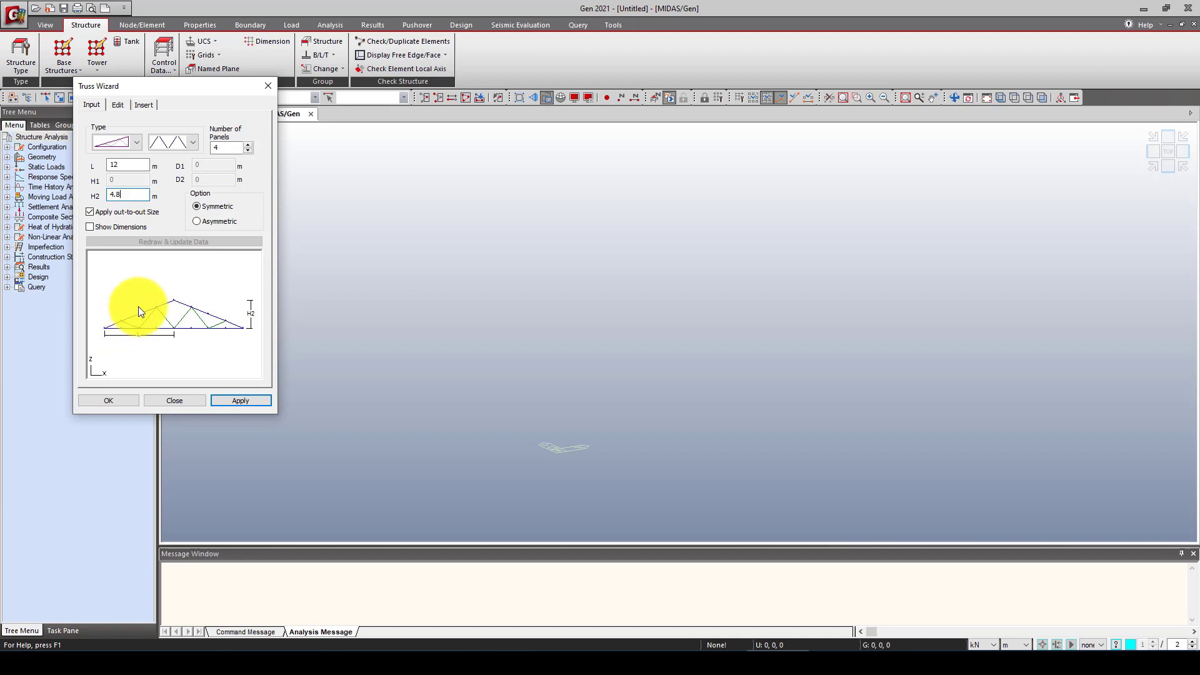
click(200, 222)
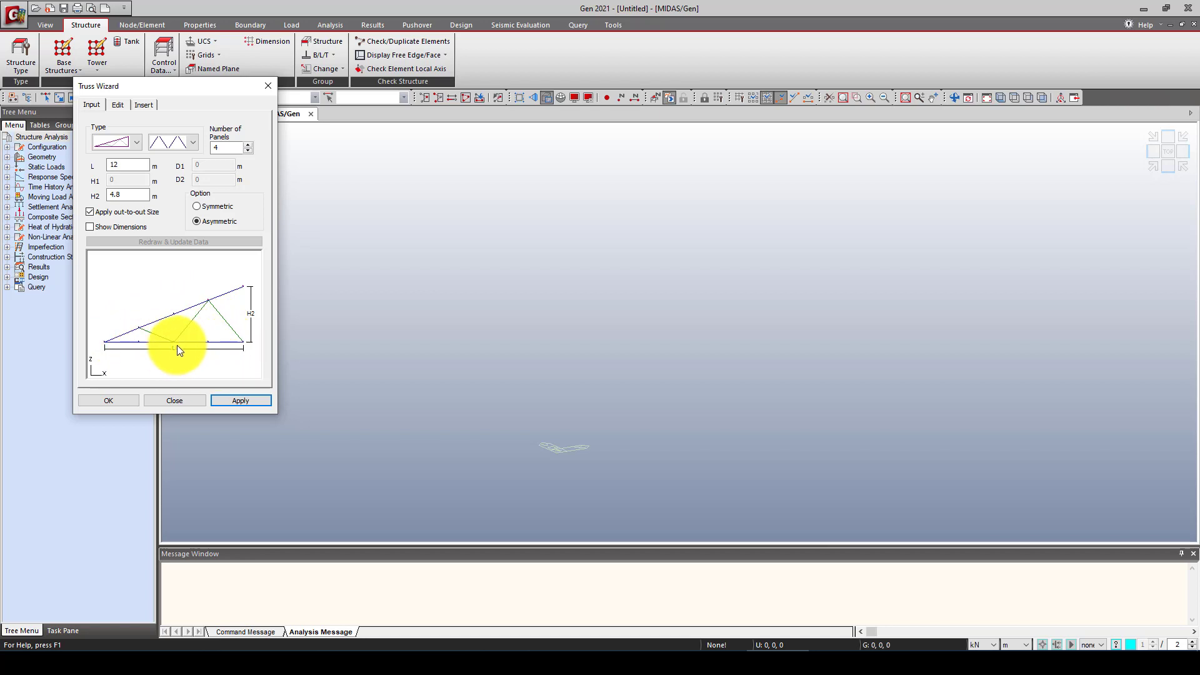
click(229, 397)
click(207, 205)
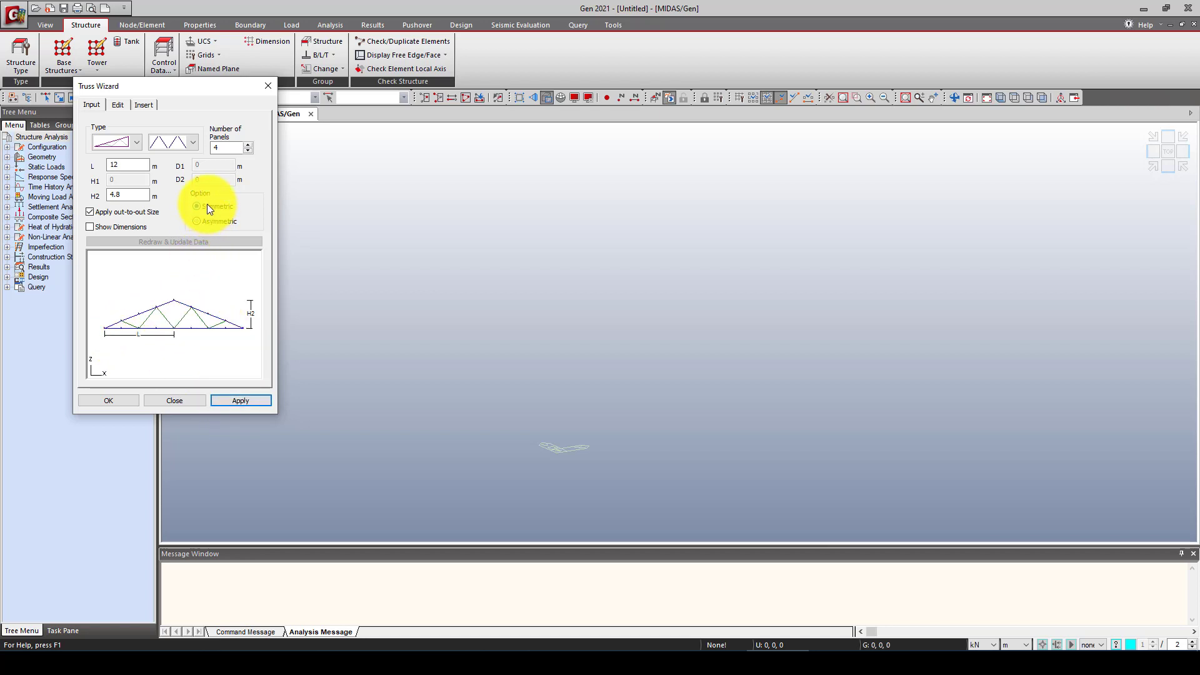
click(108, 400)
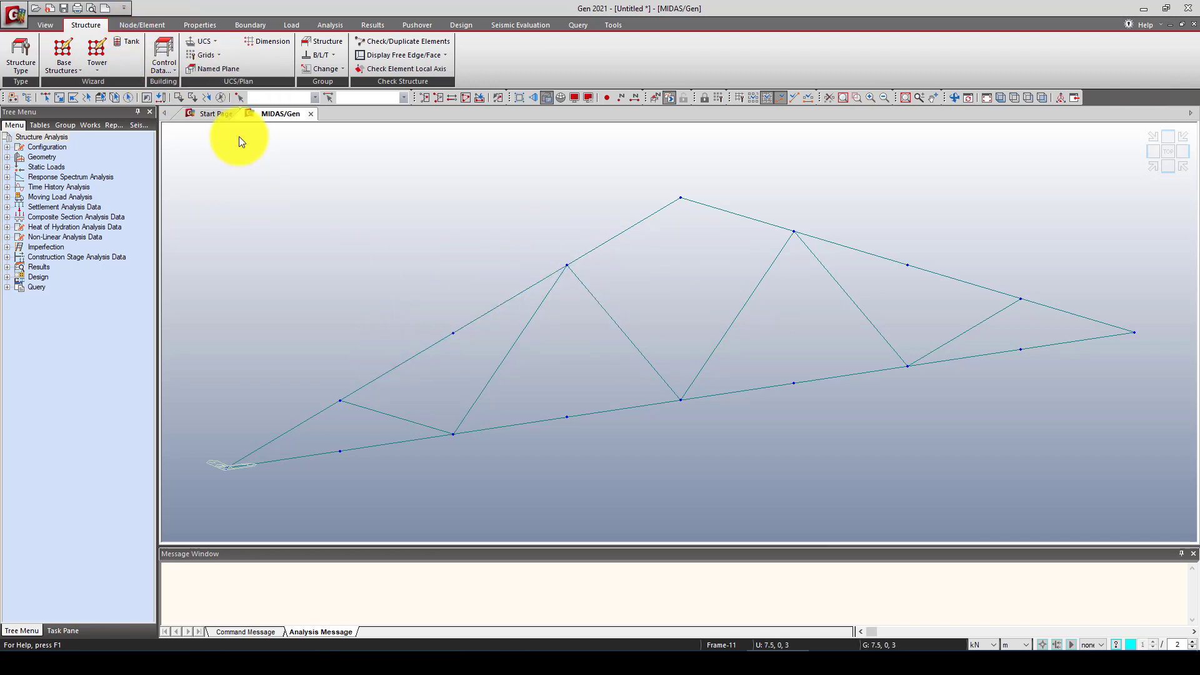
click(190, 24)
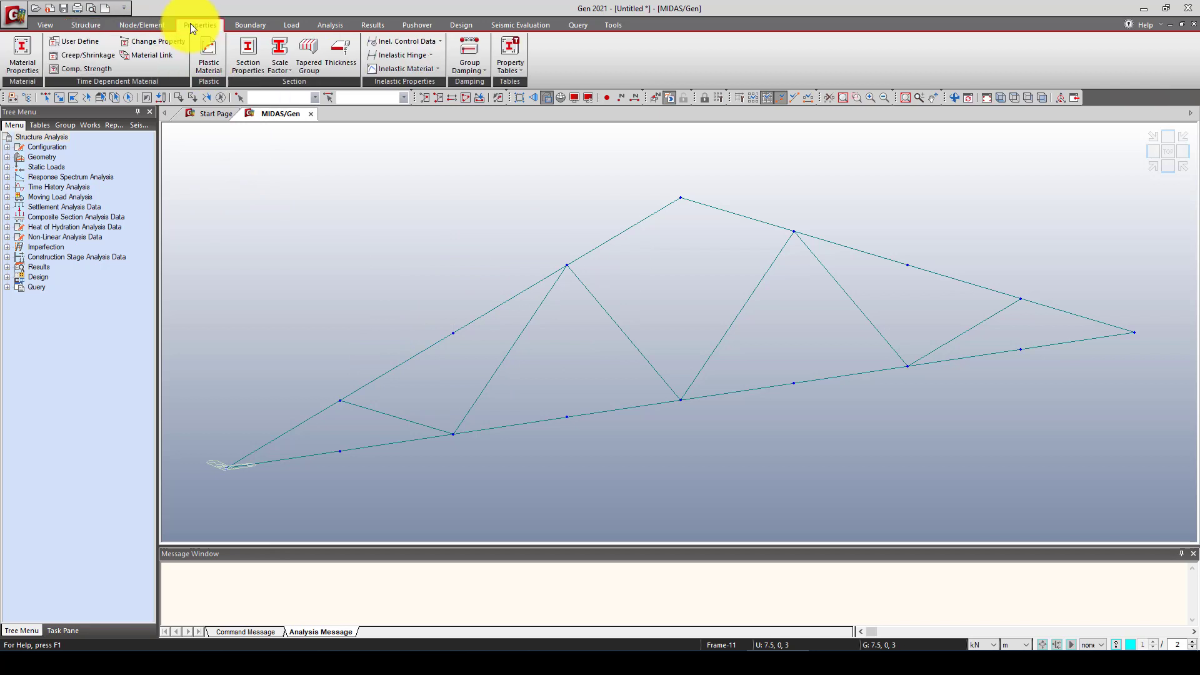
Step: Add an A36 steel material from the ASTM(S) standard
click(40, 54)
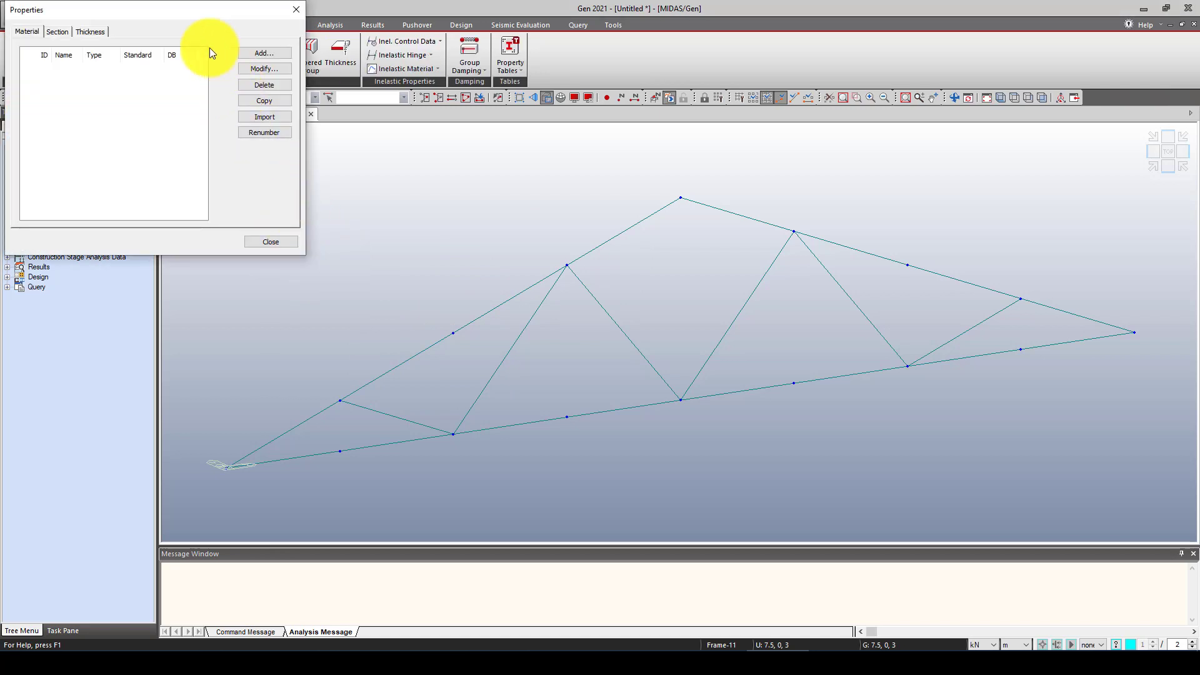
click(263, 53)
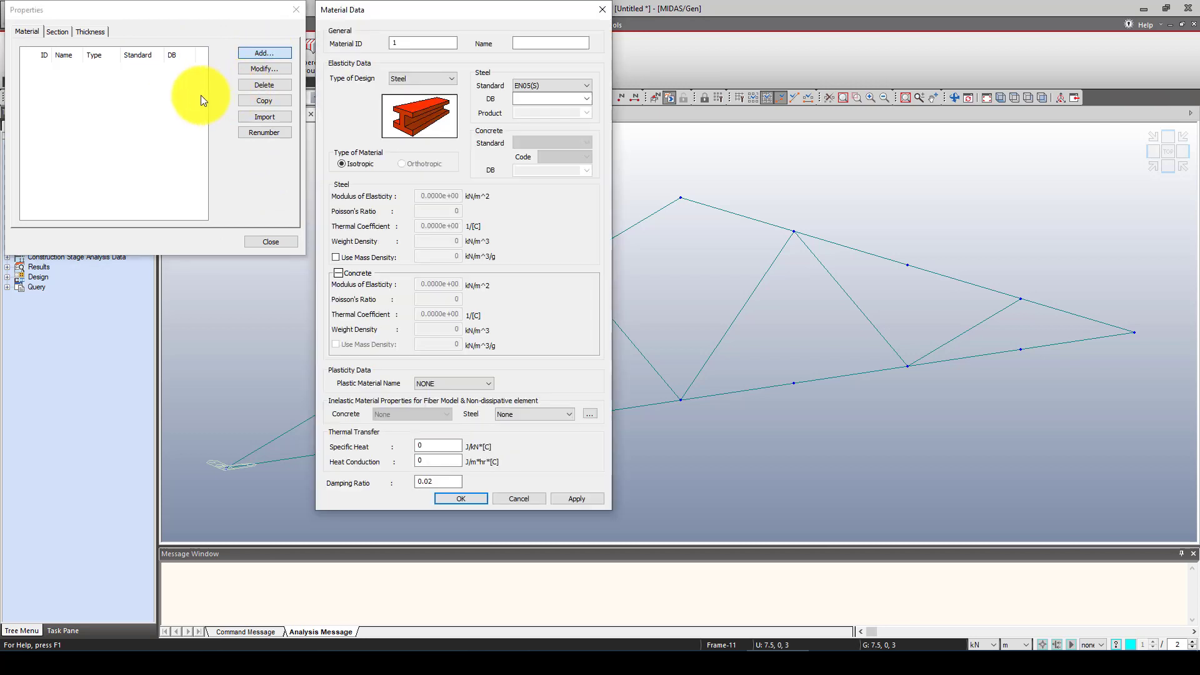
click(535, 86)
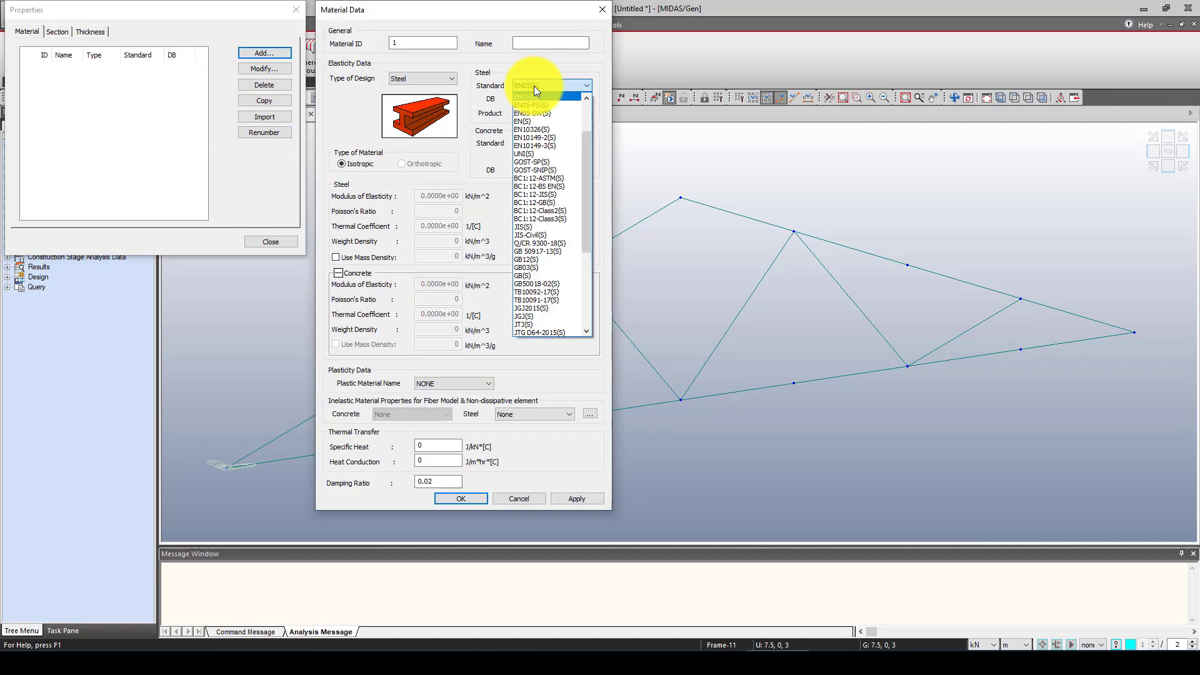
drag(585, 183, 590, 135)
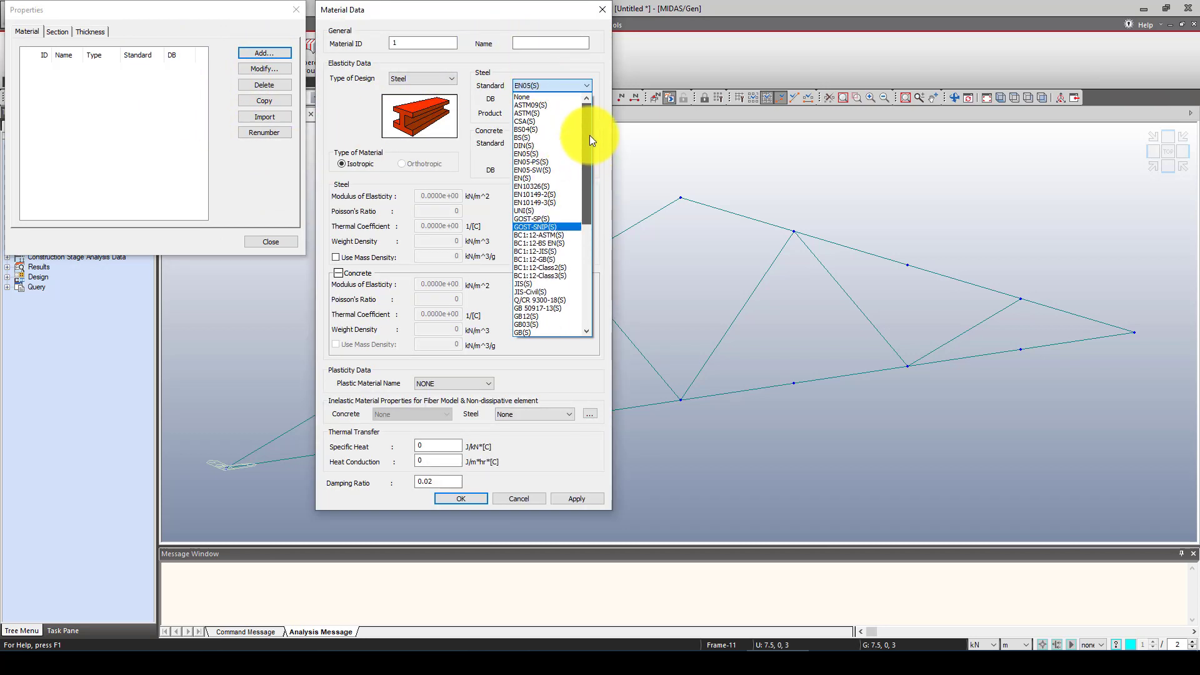
click(547, 114)
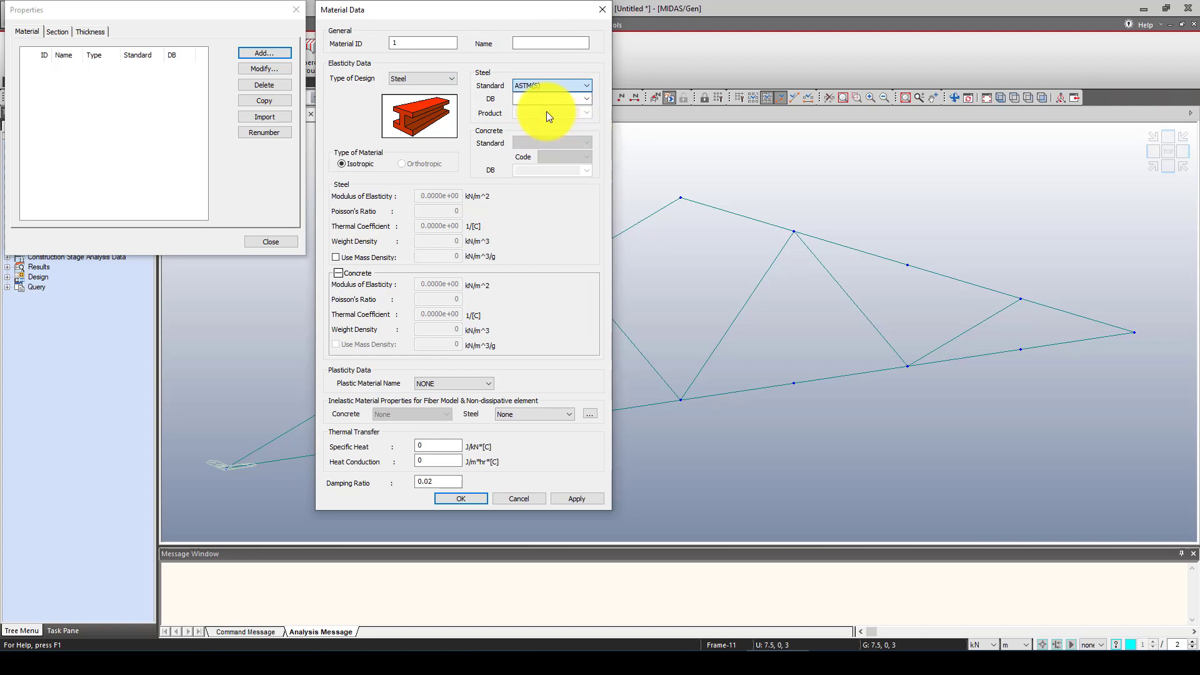
click(586, 100)
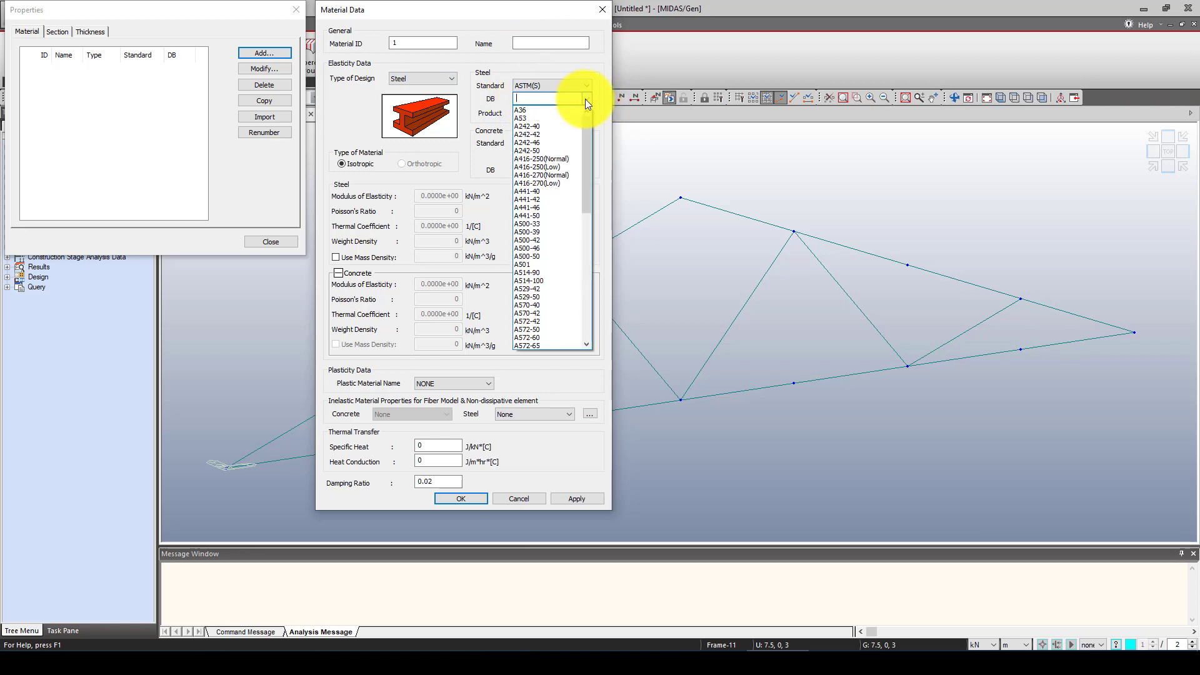
click(563, 108)
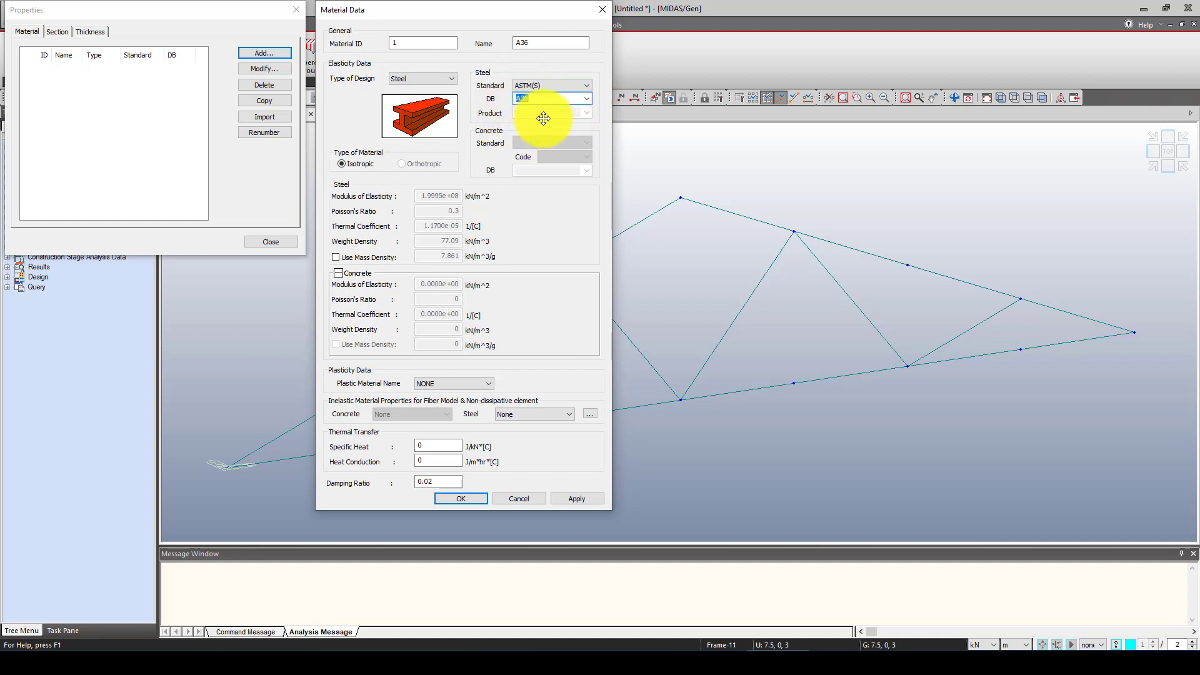
click(465, 497)
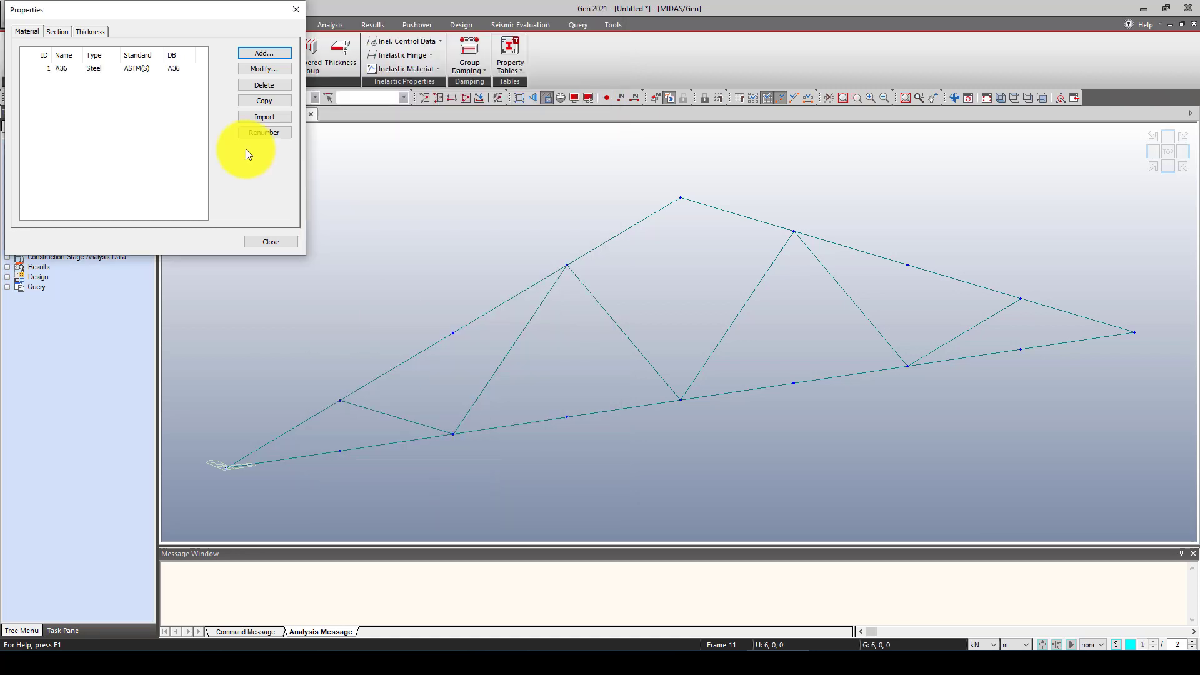
click(68, 32)
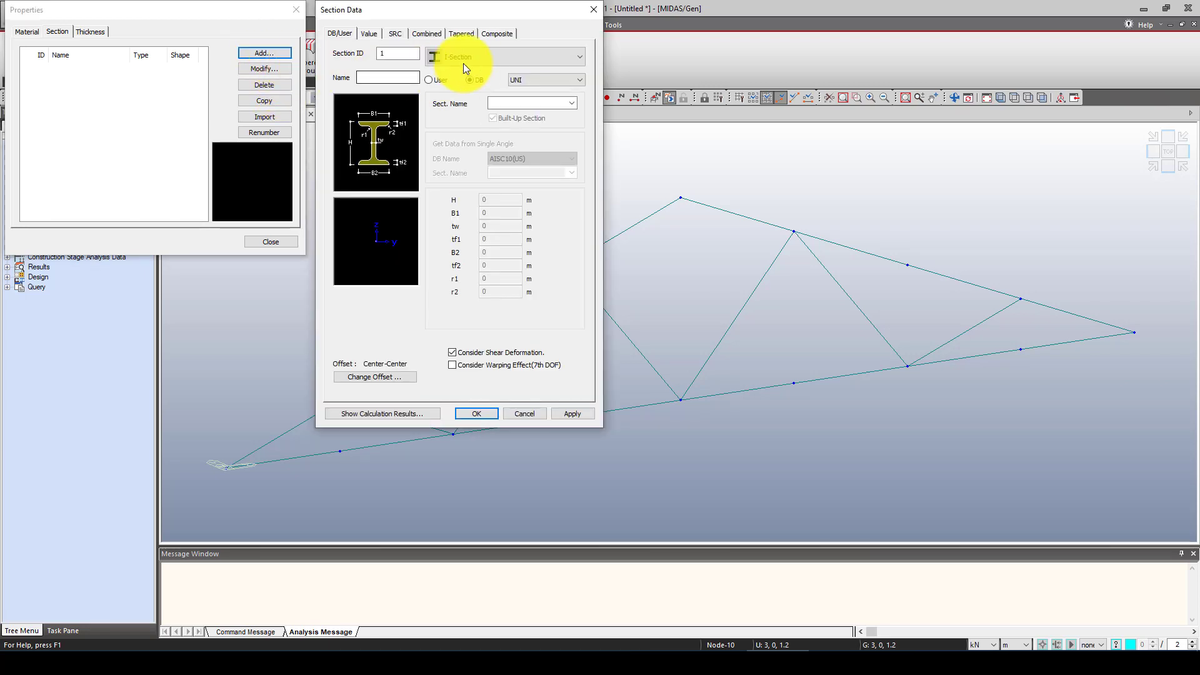
Step: Store section 1 as the AISC10(SI) T-section WT265X36
click(486, 55)
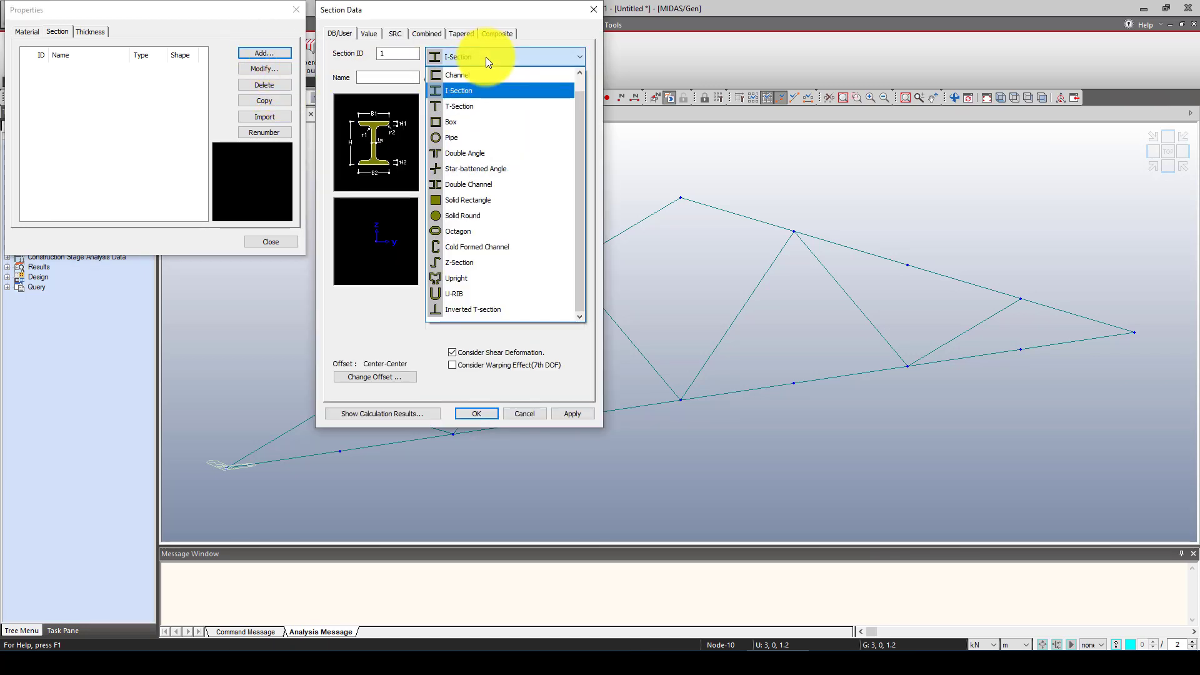
click(473, 104)
click(526, 80)
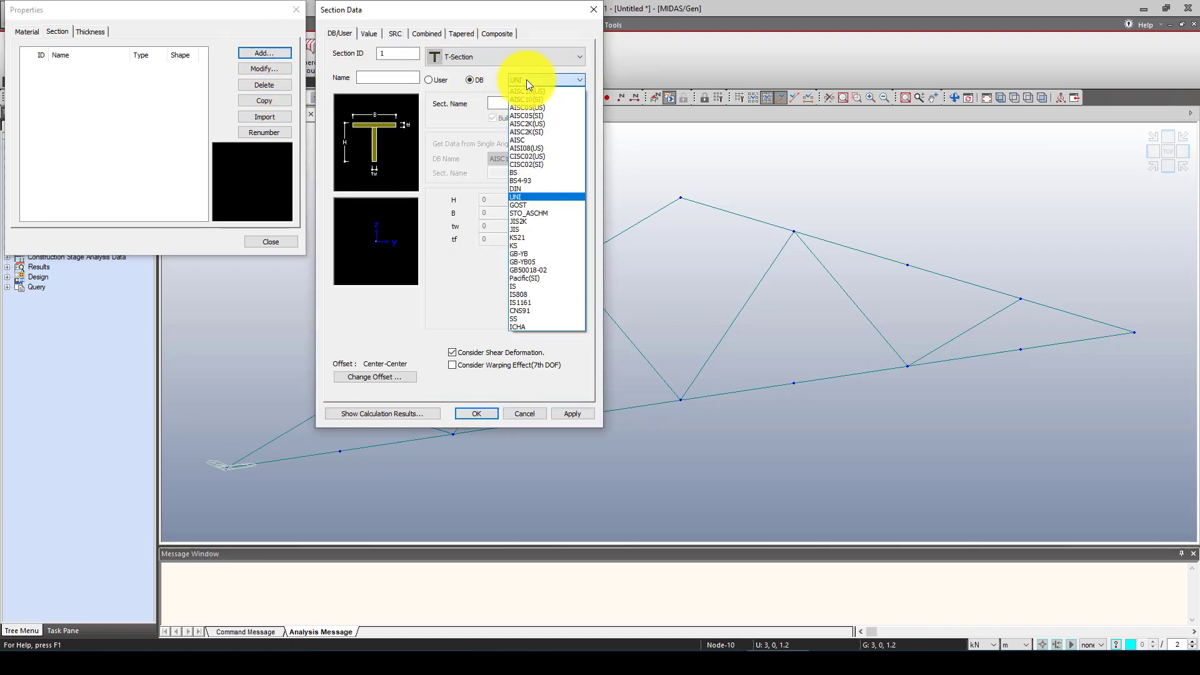
click(547, 100)
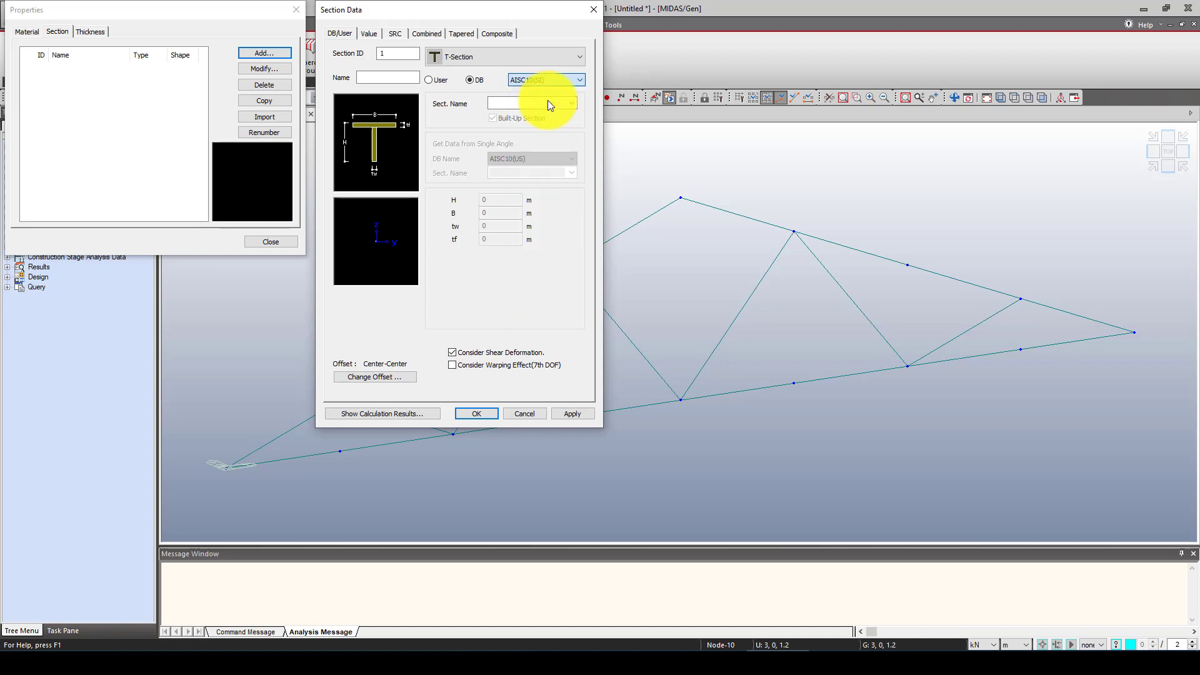
click(570, 103)
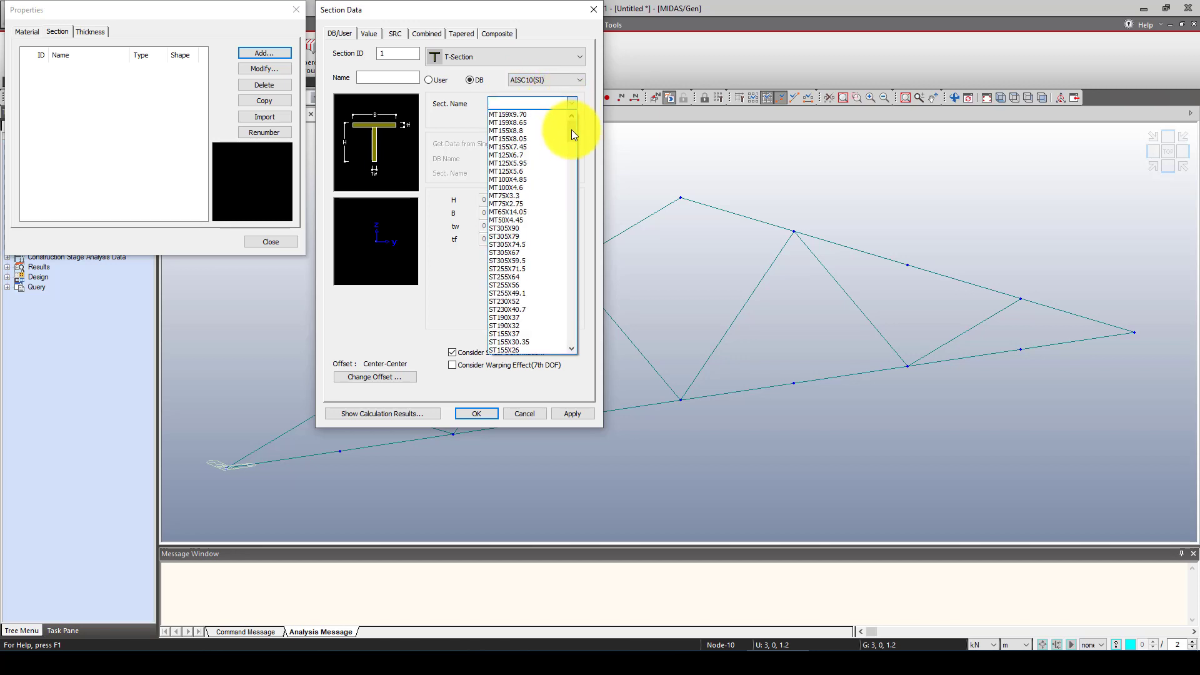
drag(572, 129, 571, 222)
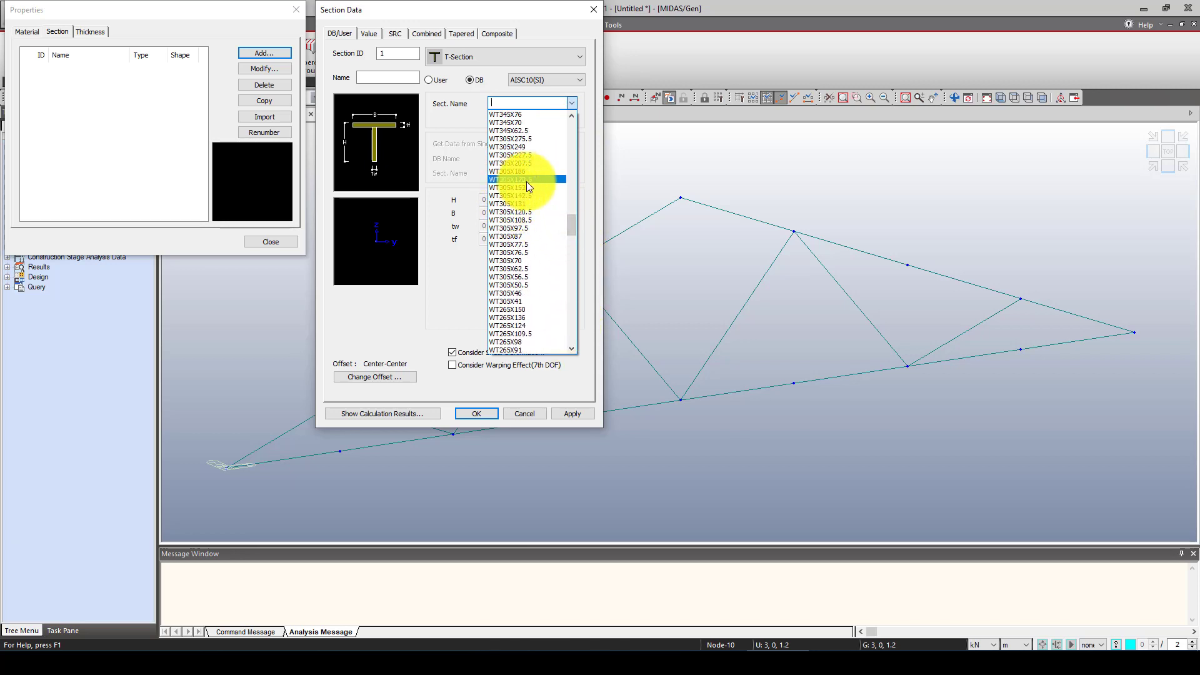
scroll(538, 264, down, 3)
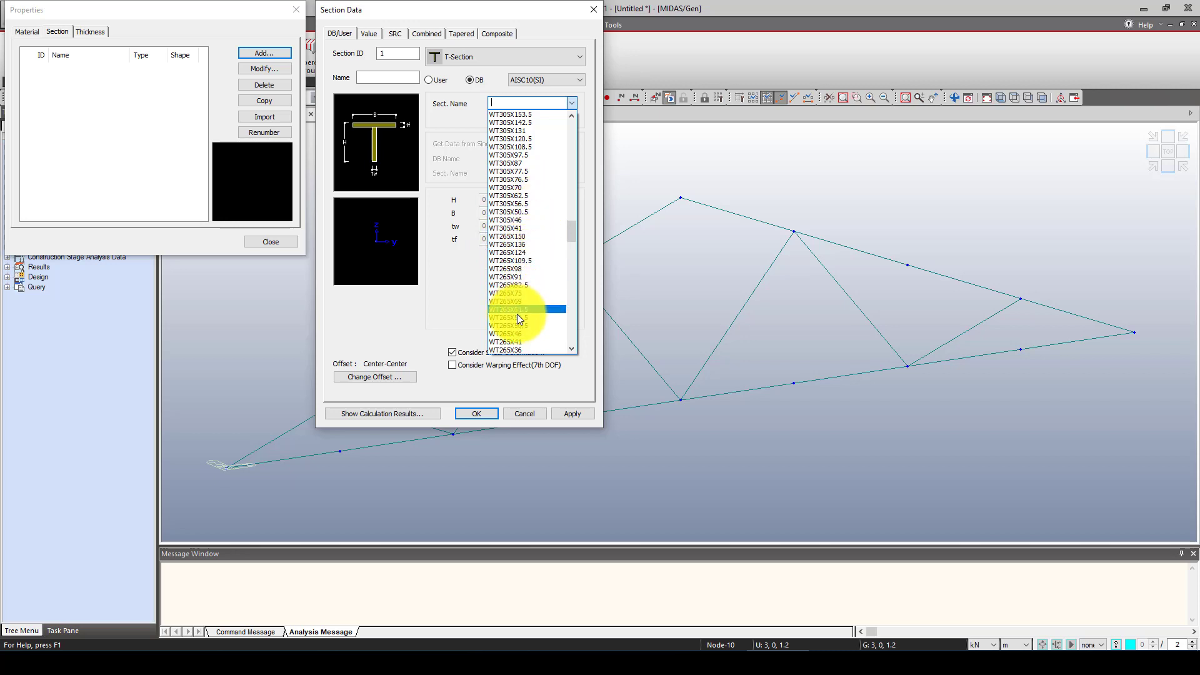
scroll(517, 312, down, 2)
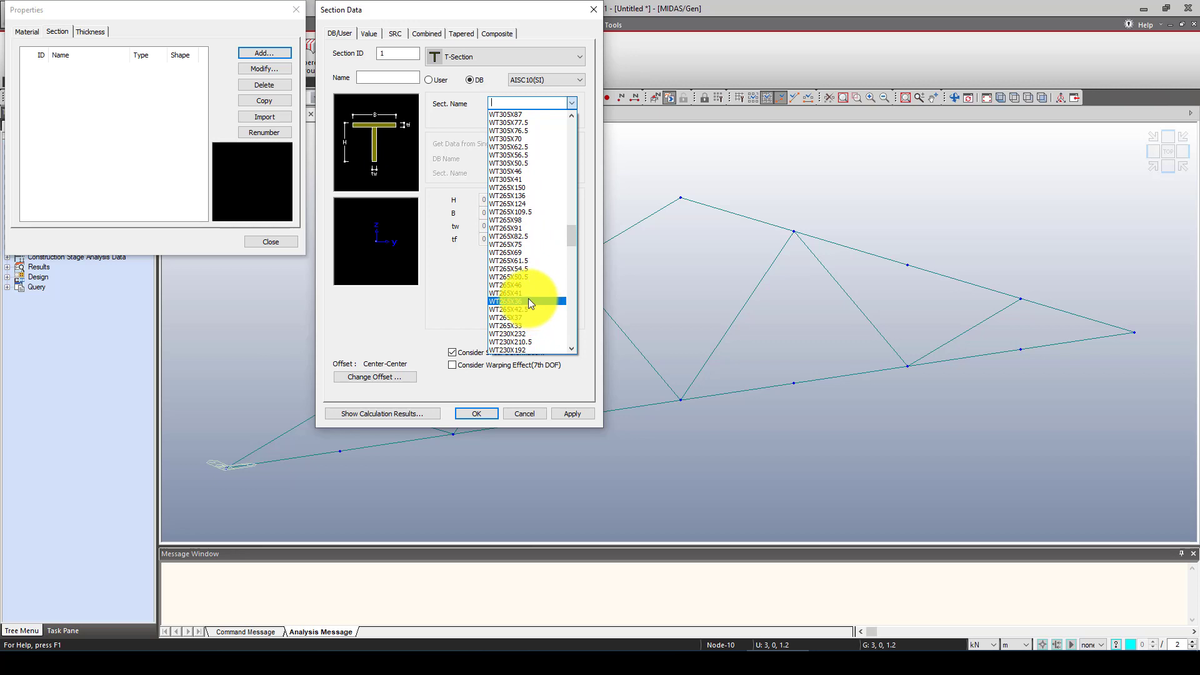
click(528, 302)
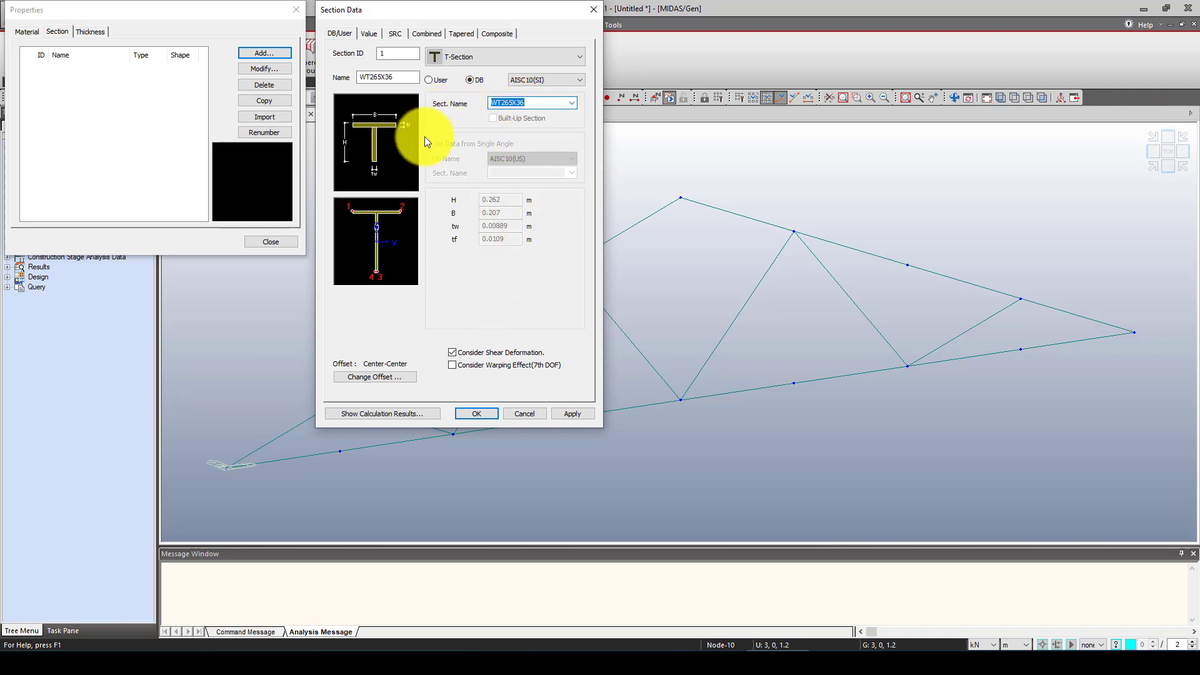
click(571, 414)
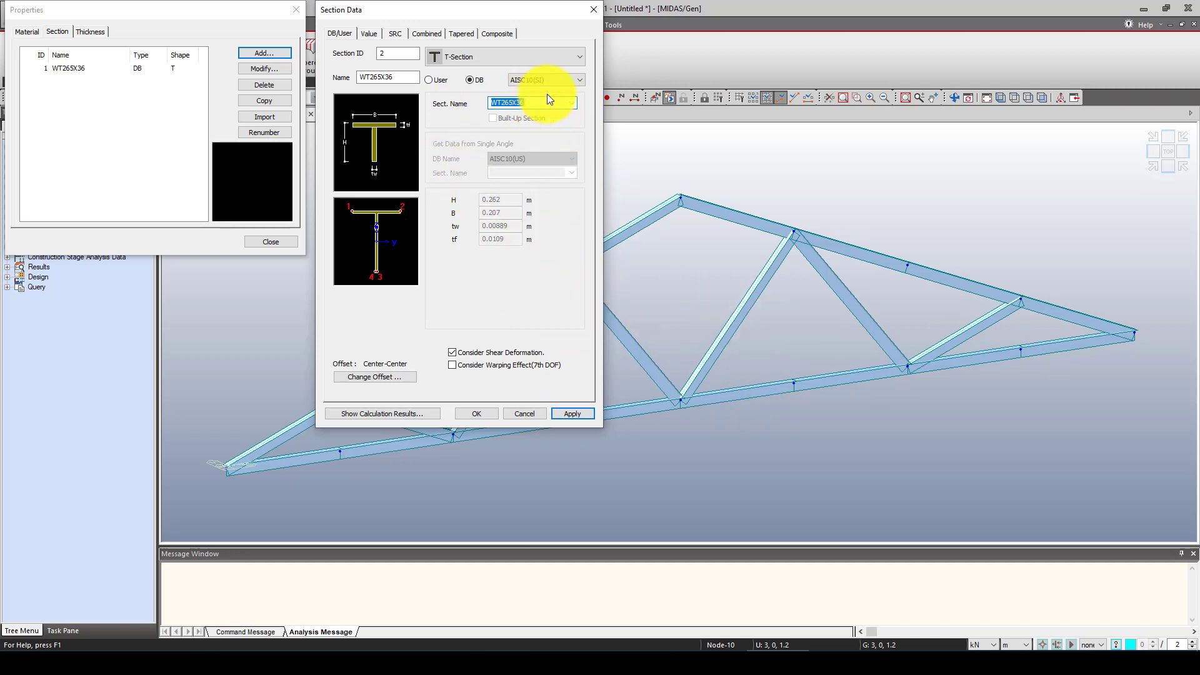
Step: Save the AISC10(SI) angle L203X152X19 as section 2
click(567, 102)
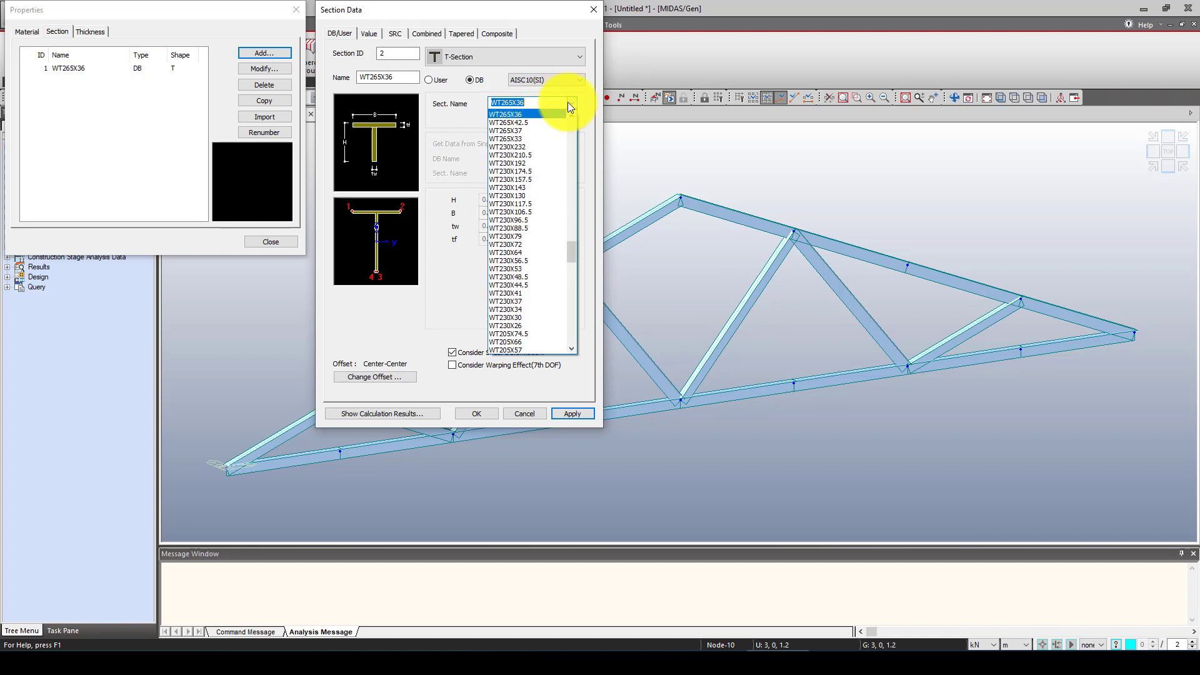
click(568, 103)
click(555, 80)
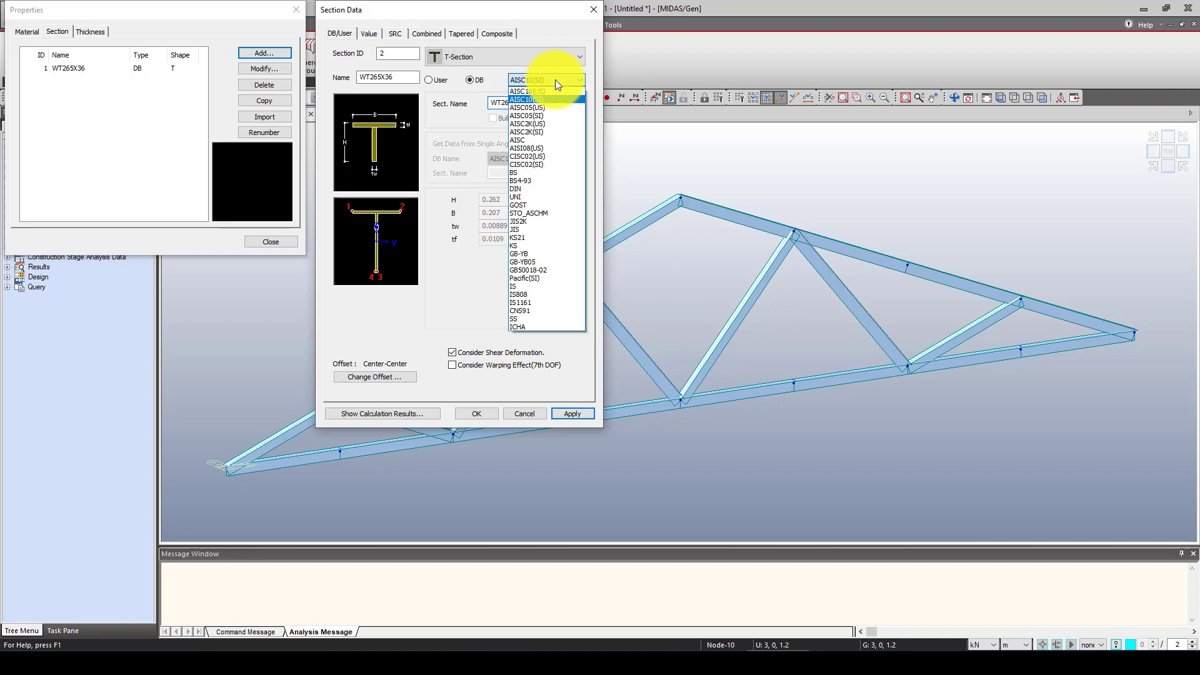
click(568, 97)
click(568, 103)
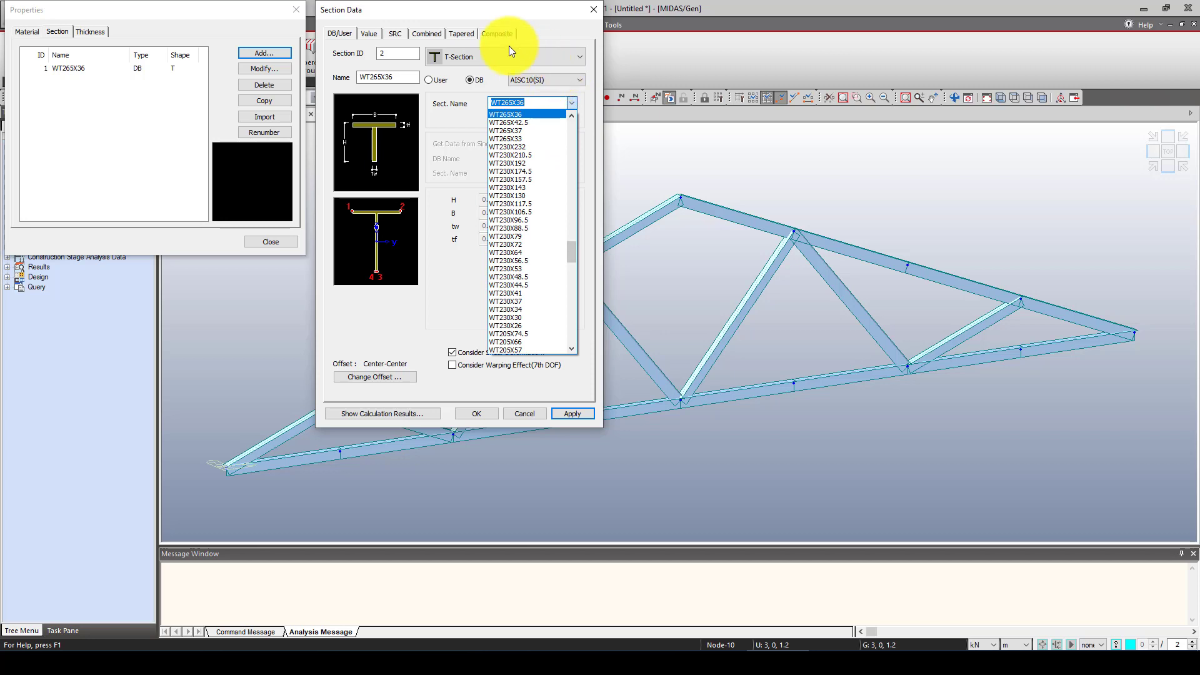
click(485, 54)
click(480, 55)
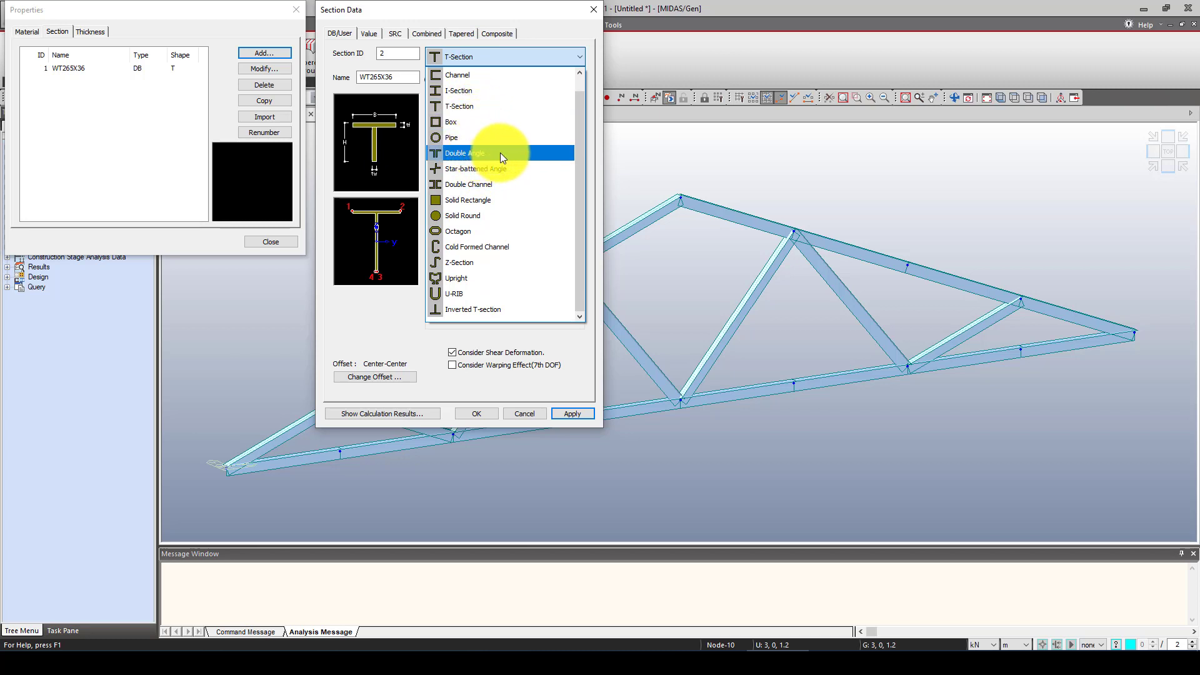
scroll(494, 219, up, 1)
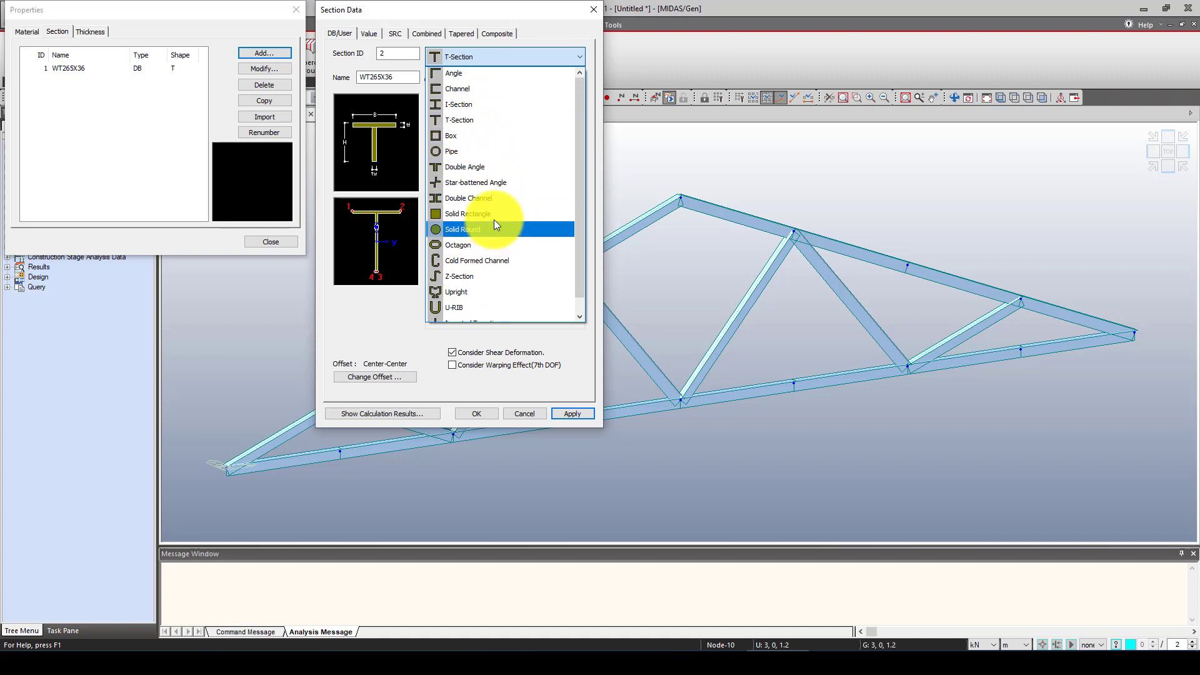
click(474, 74)
click(571, 104)
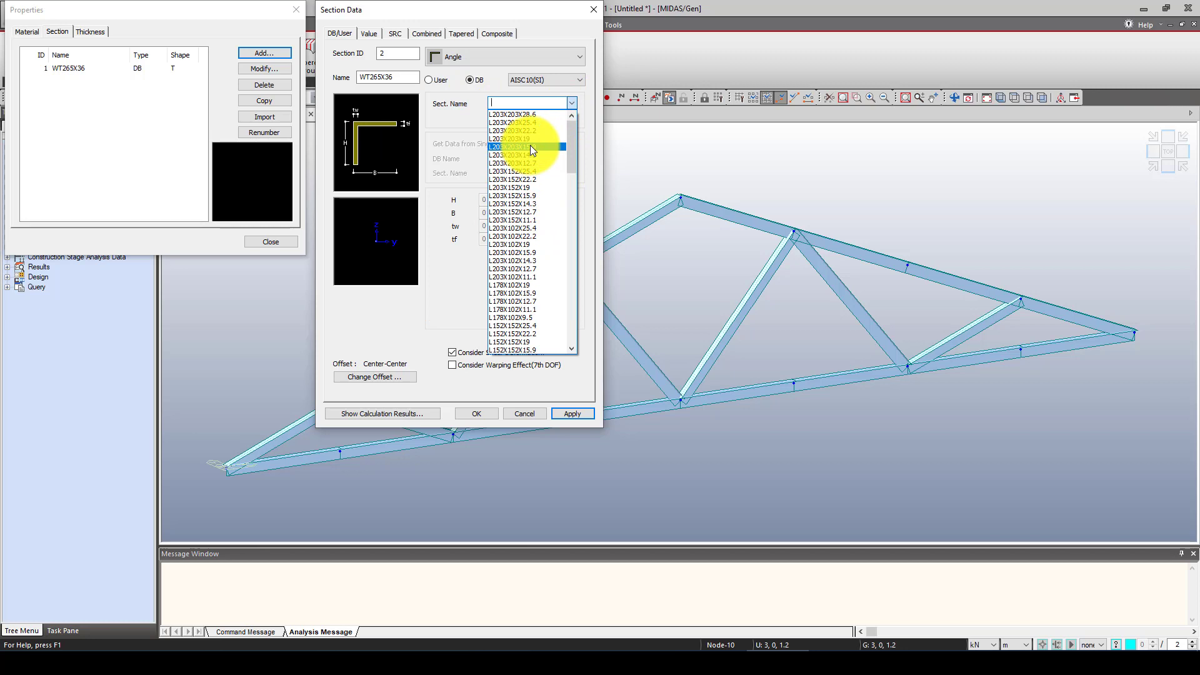
click(536, 188)
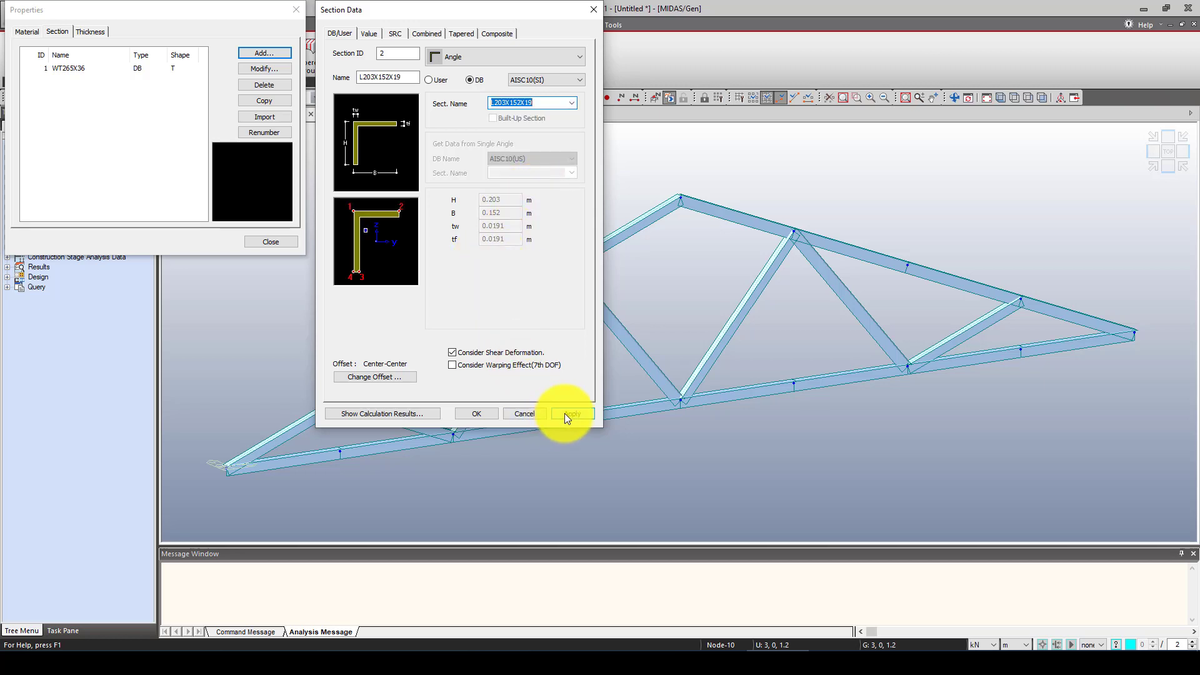
click(481, 412)
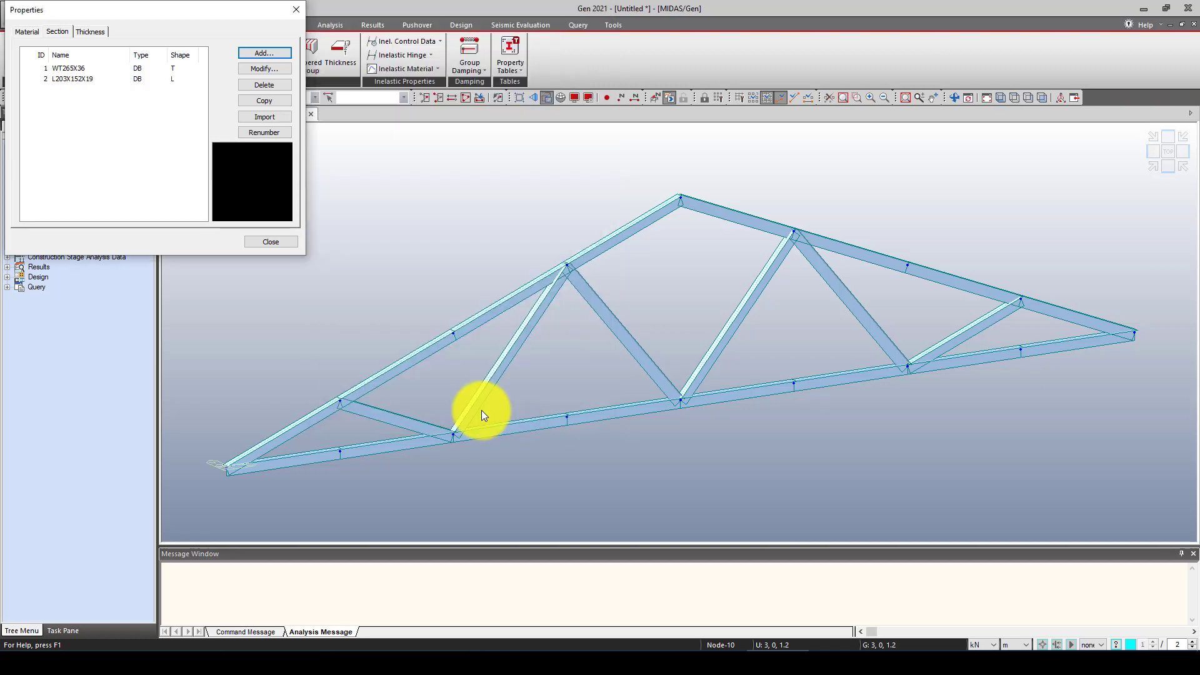
Step: Compare the two defined sections and close the section properties window
click(121, 79)
click(97, 68)
click(89, 78)
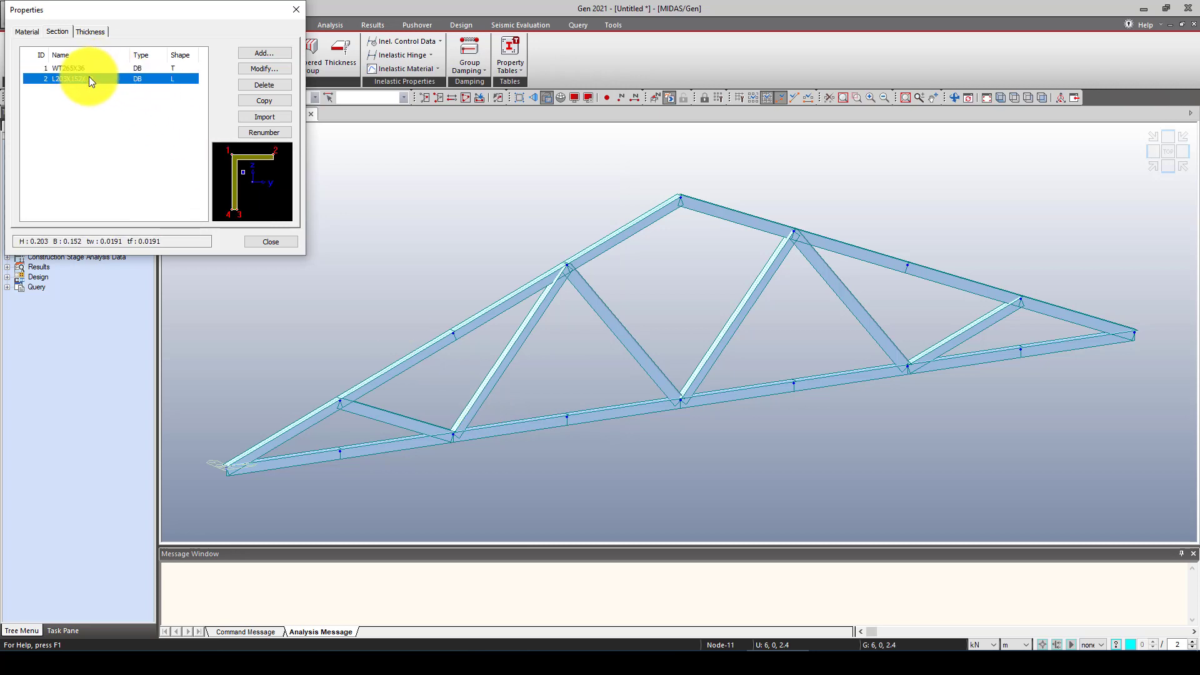
click(81, 69)
click(88, 79)
click(269, 242)
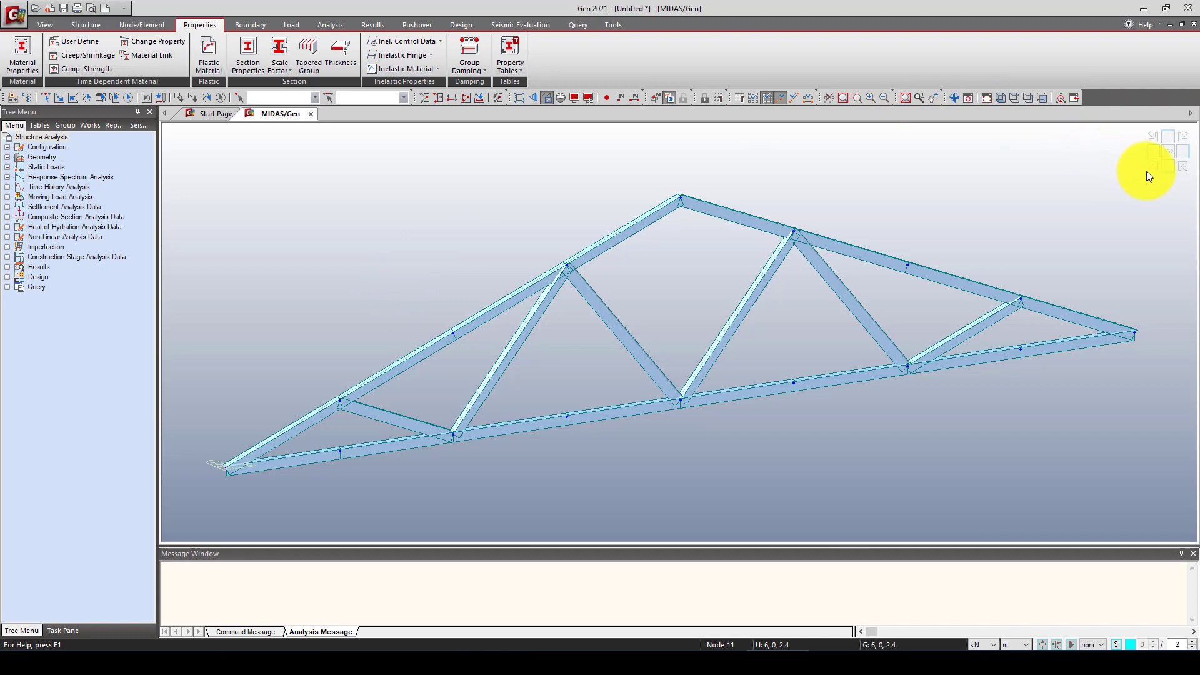
Step: Switch to front elevation and start selecting the right-side diagonal members
click(1165, 166)
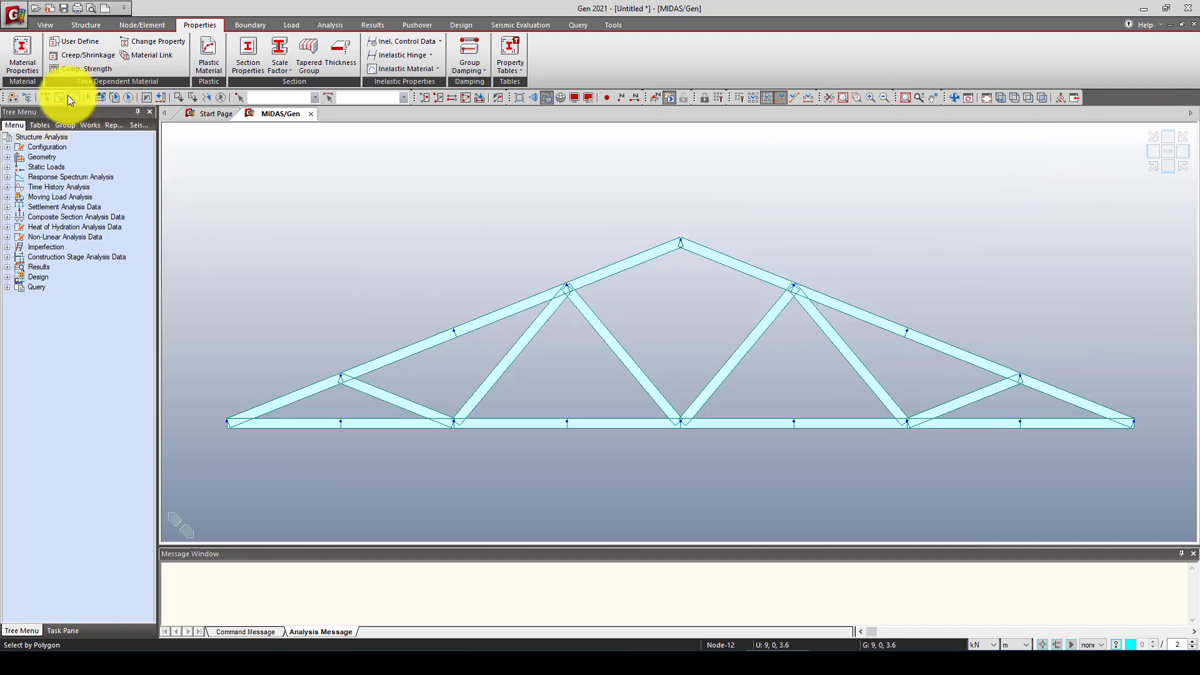
click(45, 97)
click(972, 404)
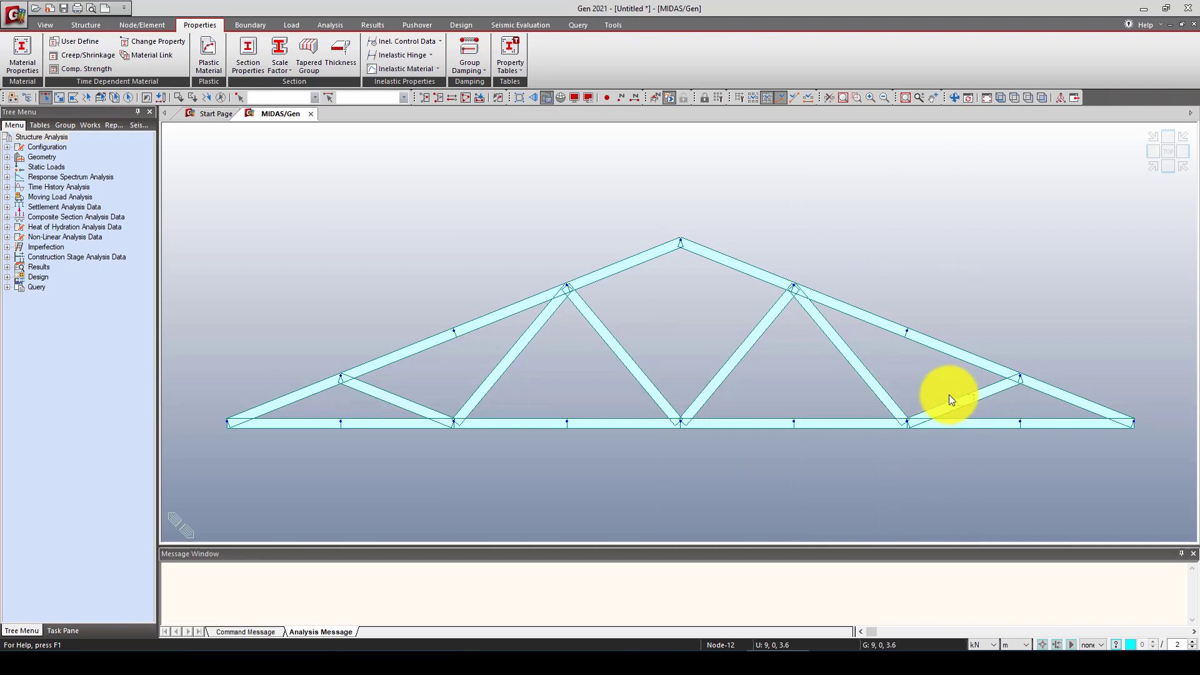
Step: Select the remaining diagonals and drag section L203X152X19 from the Works tree onto them
click(854, 377)
click(744, 346)
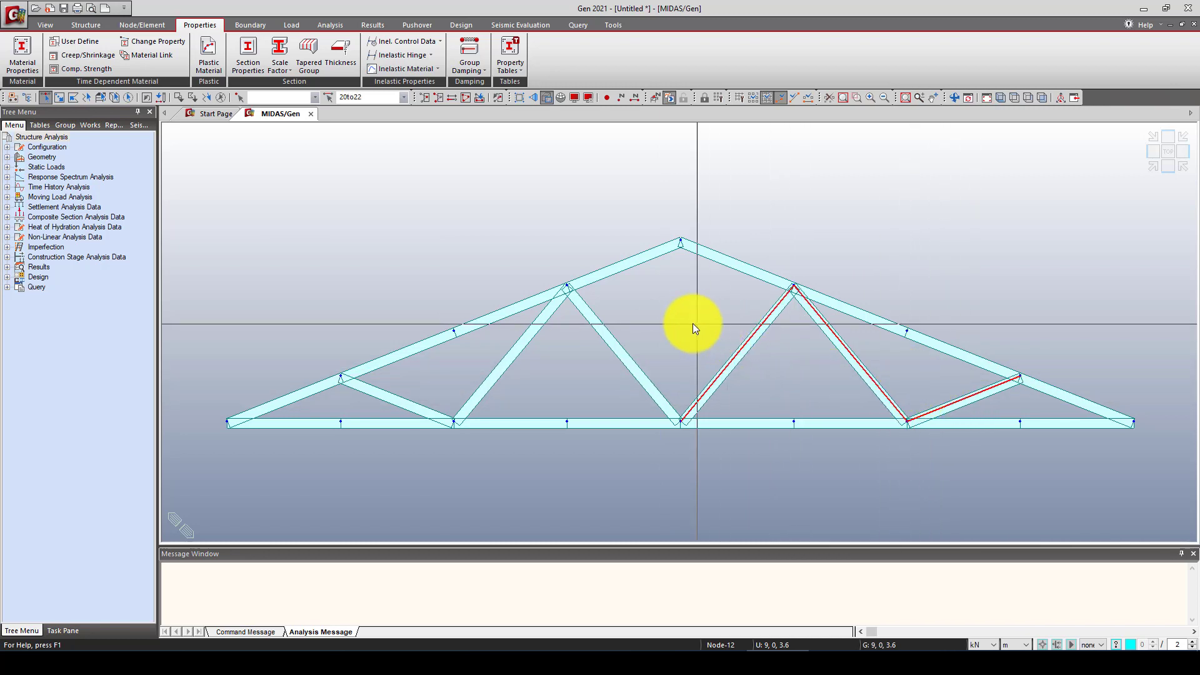
click(604, 332)
click(516, 346)
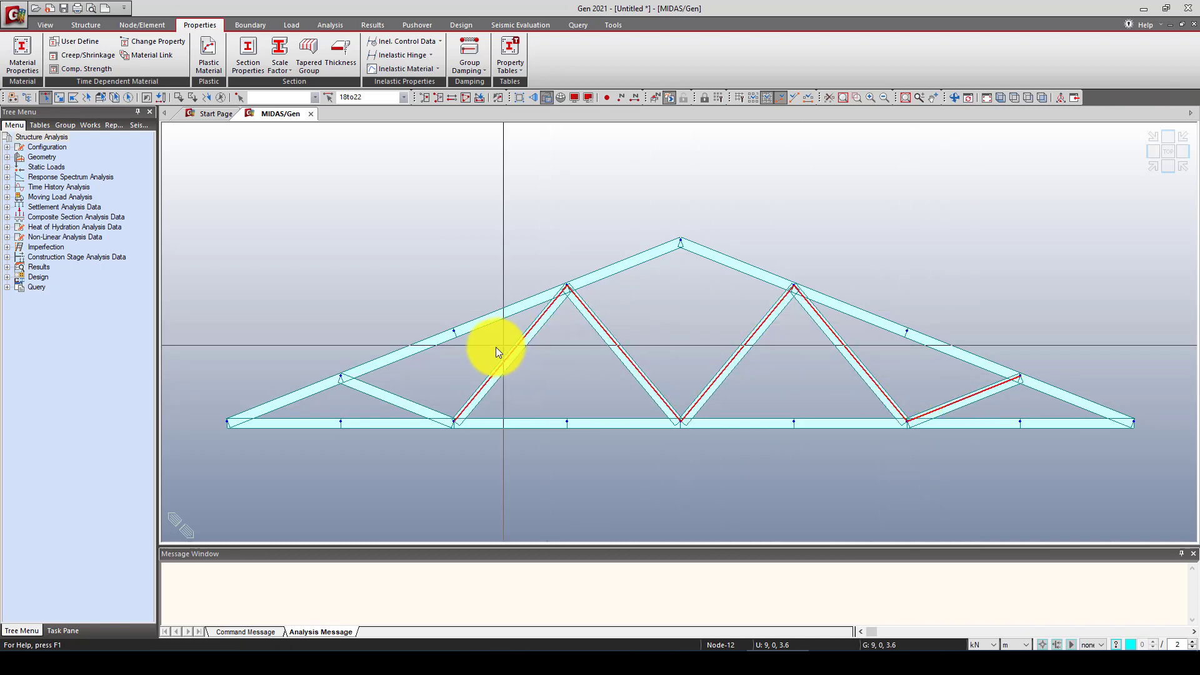
click(386, 388)
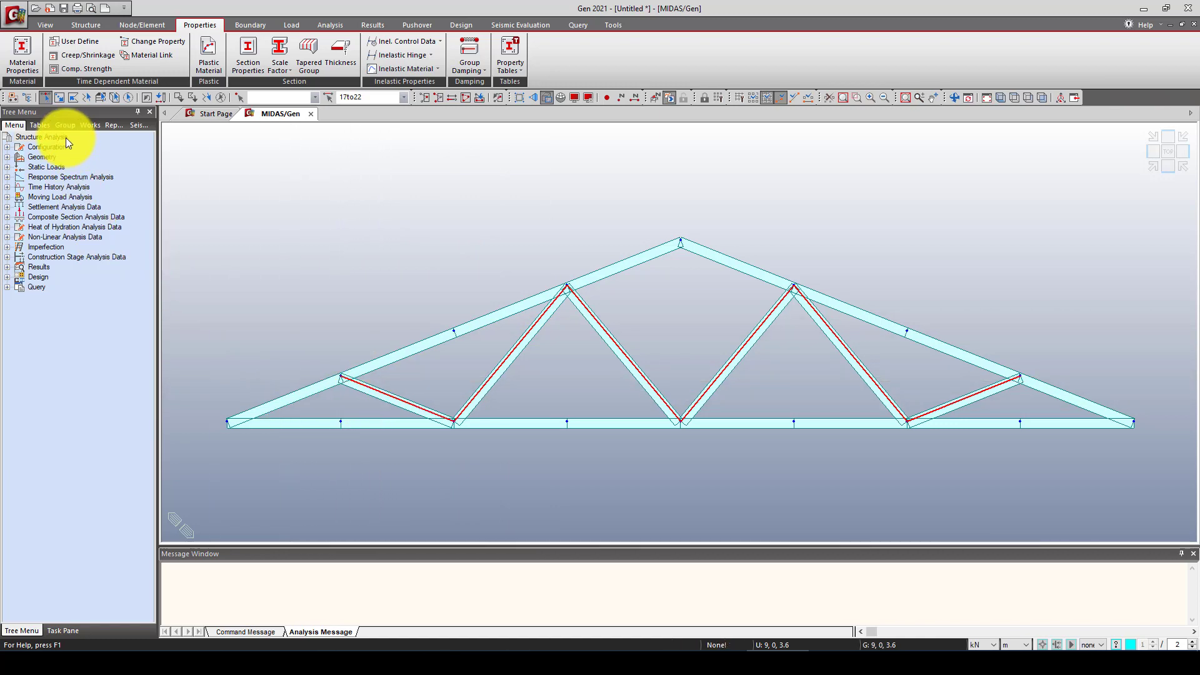
click(90, 125)
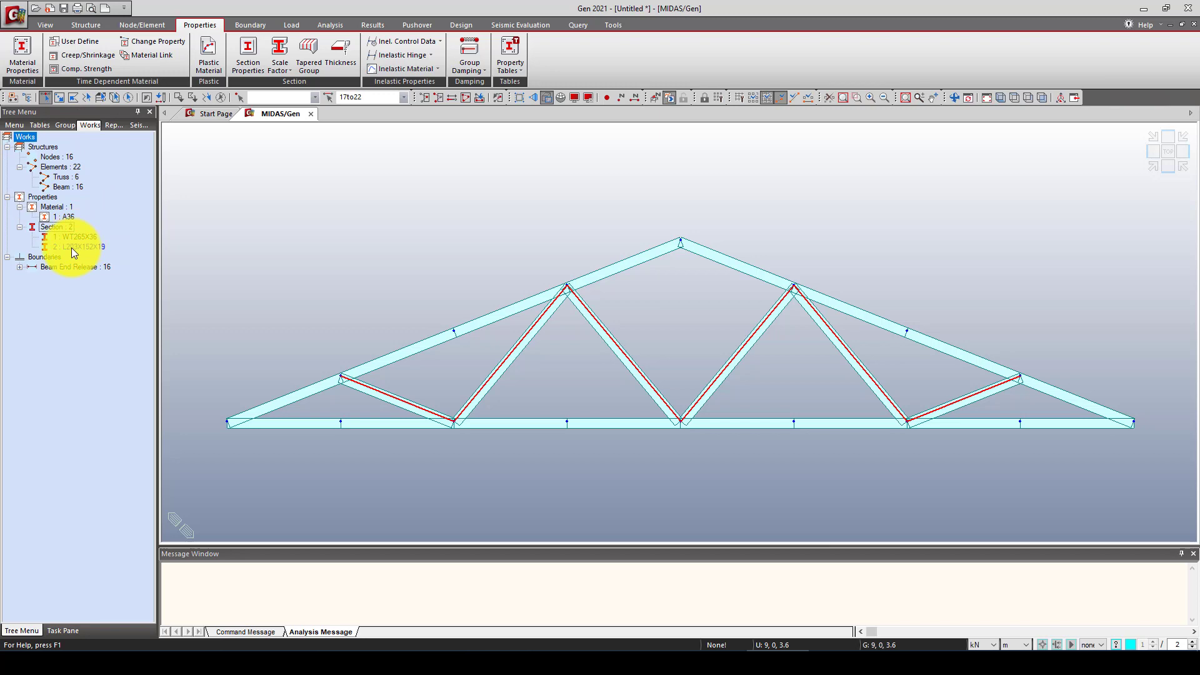
drag(71, 248, 482, 349)
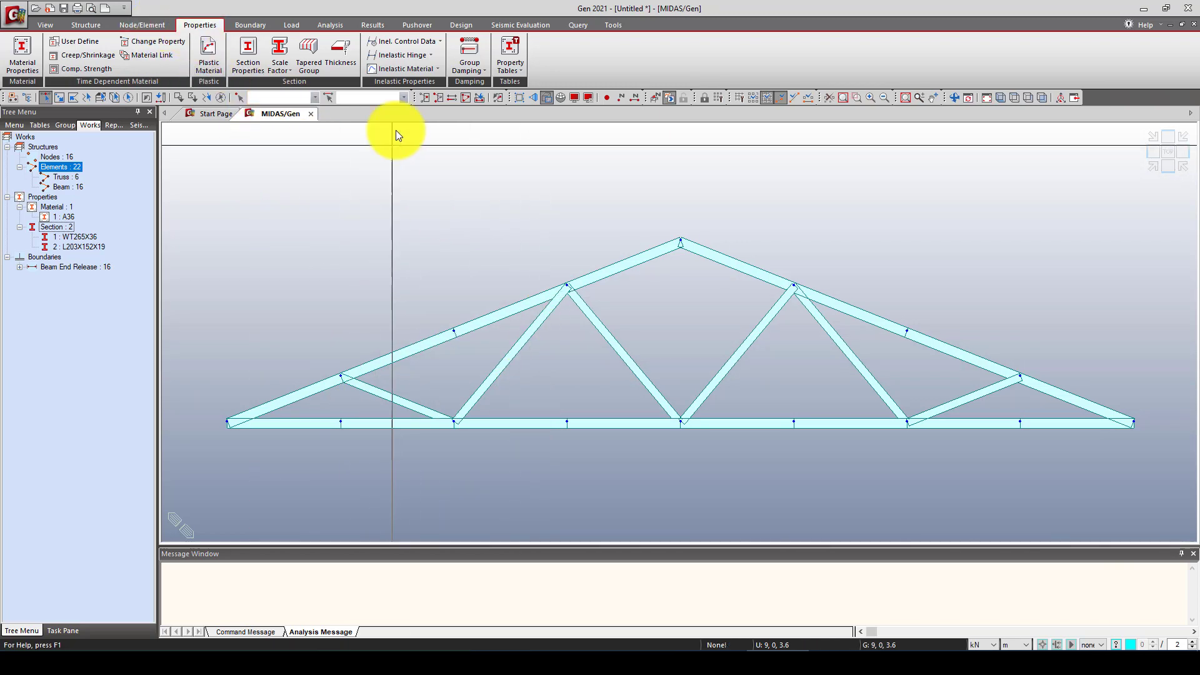
Step: Draw WT265X36 vertical members from bottom-chord nodes 2, 3, 4 and 5 up to the top chord
click(142, 25)
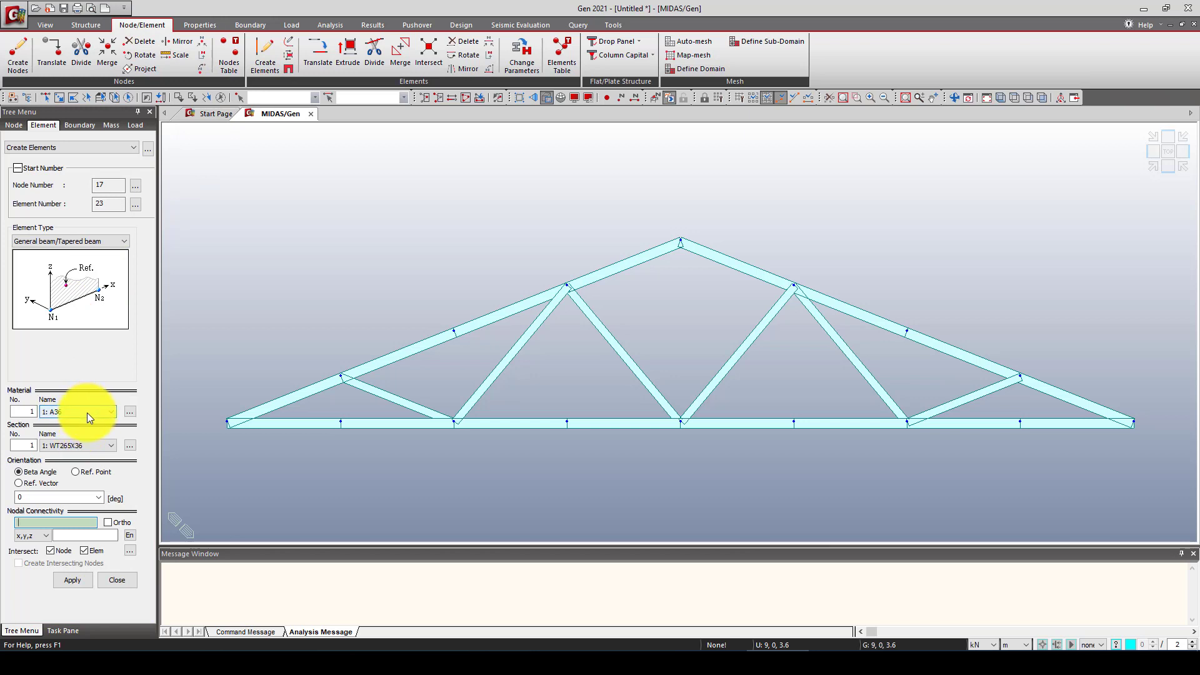
click(80, 445)
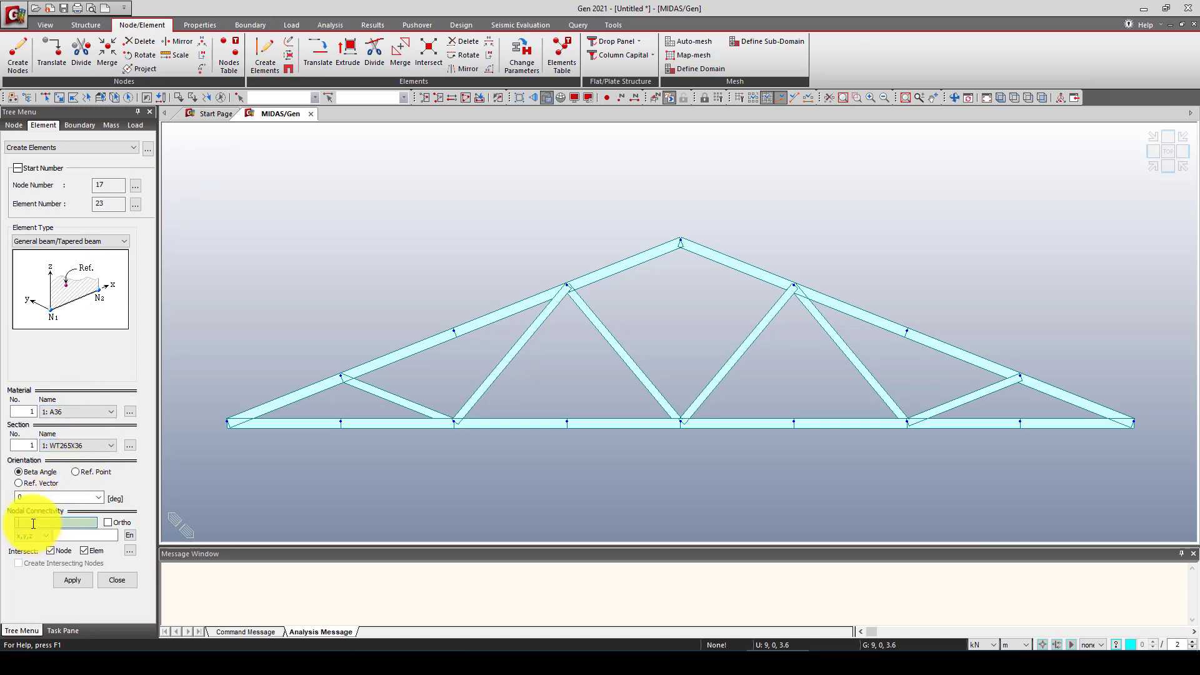
click(340, 423)
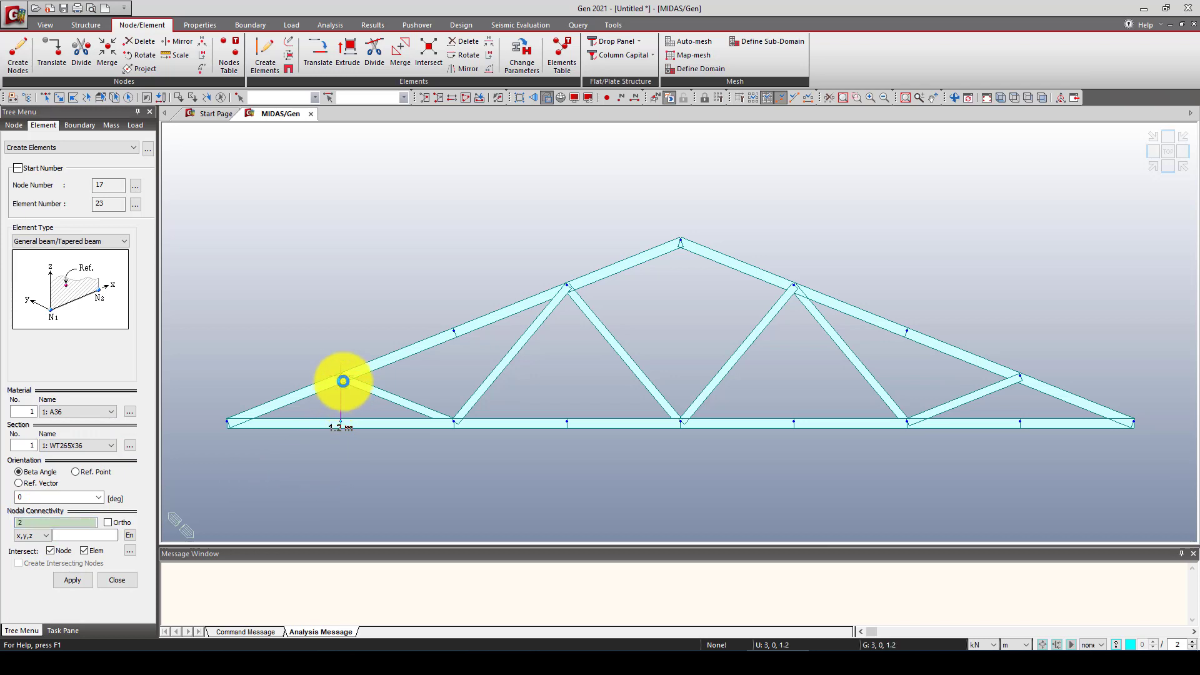
click(341, 376)
click(453, 423)
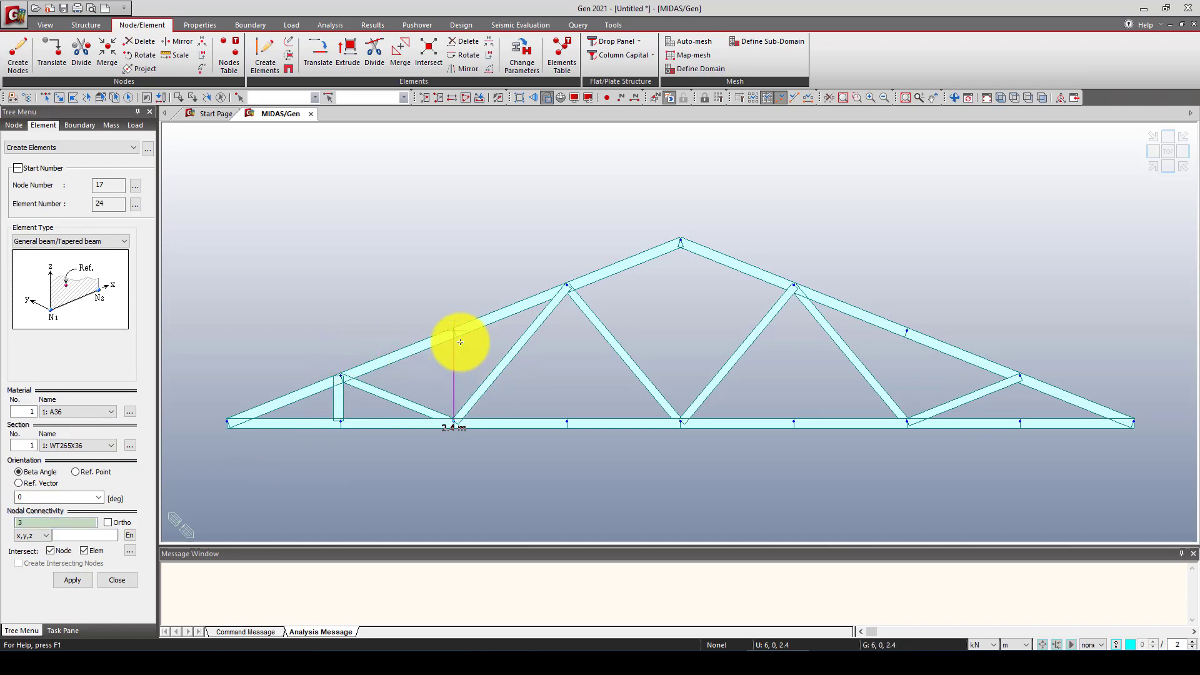
click(454, 331)
click(566, 424)
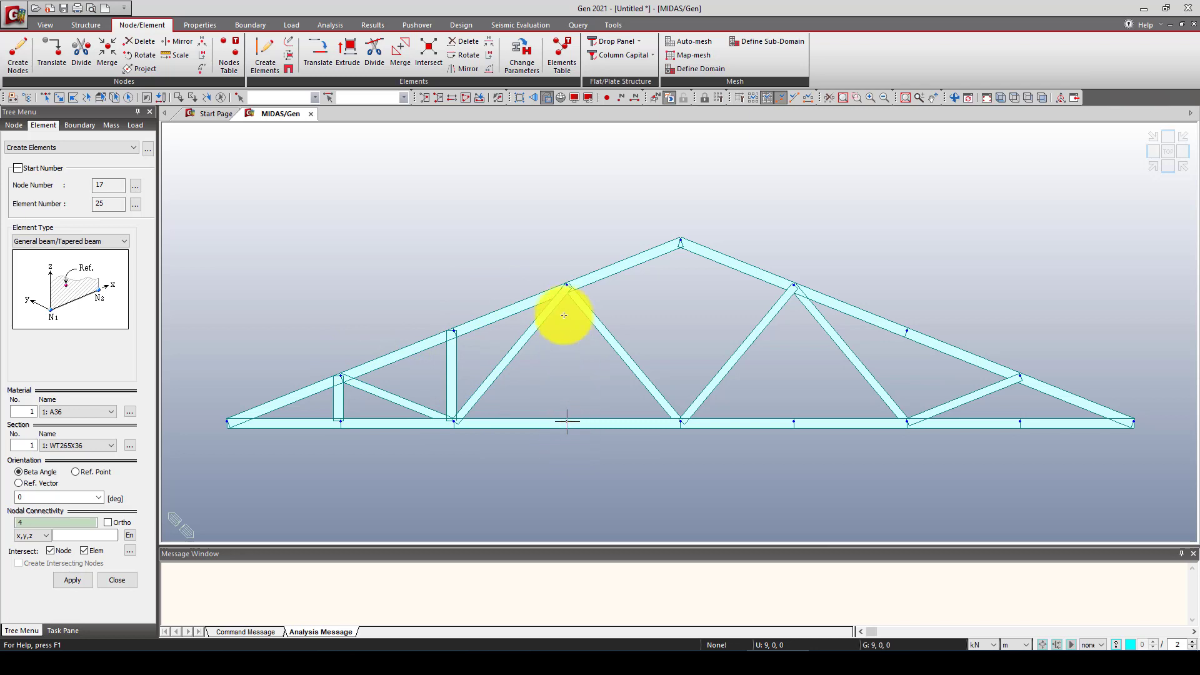
click(566, 287)
click(680, 423)
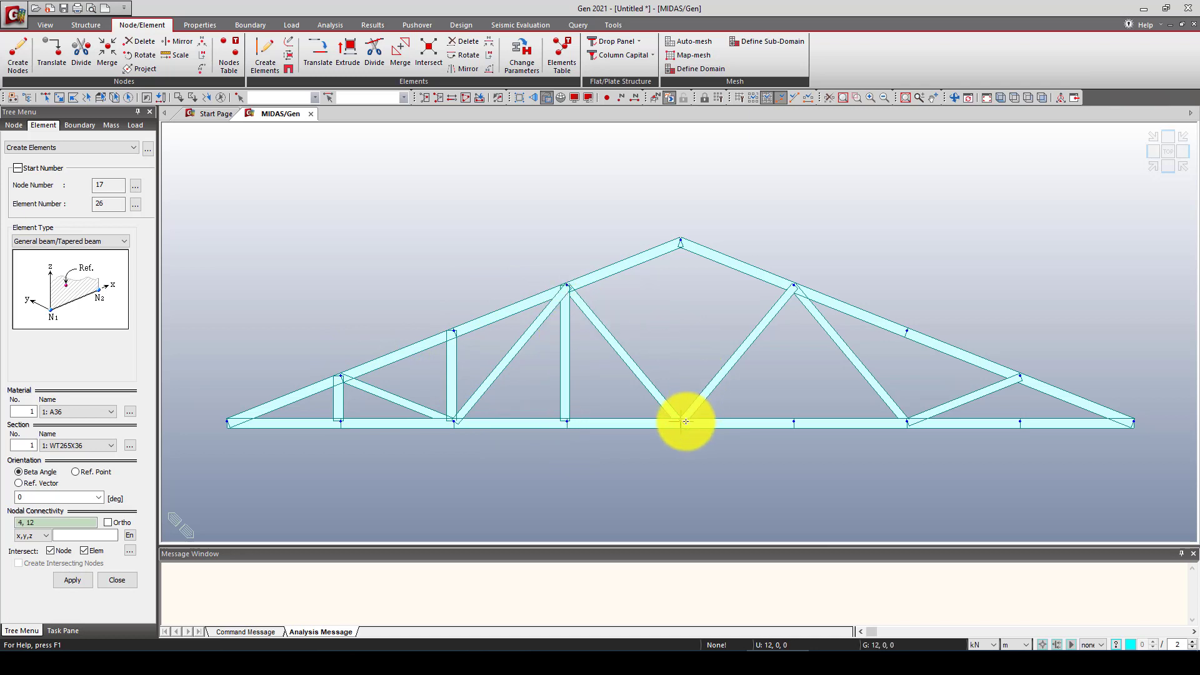
click(681, 241)
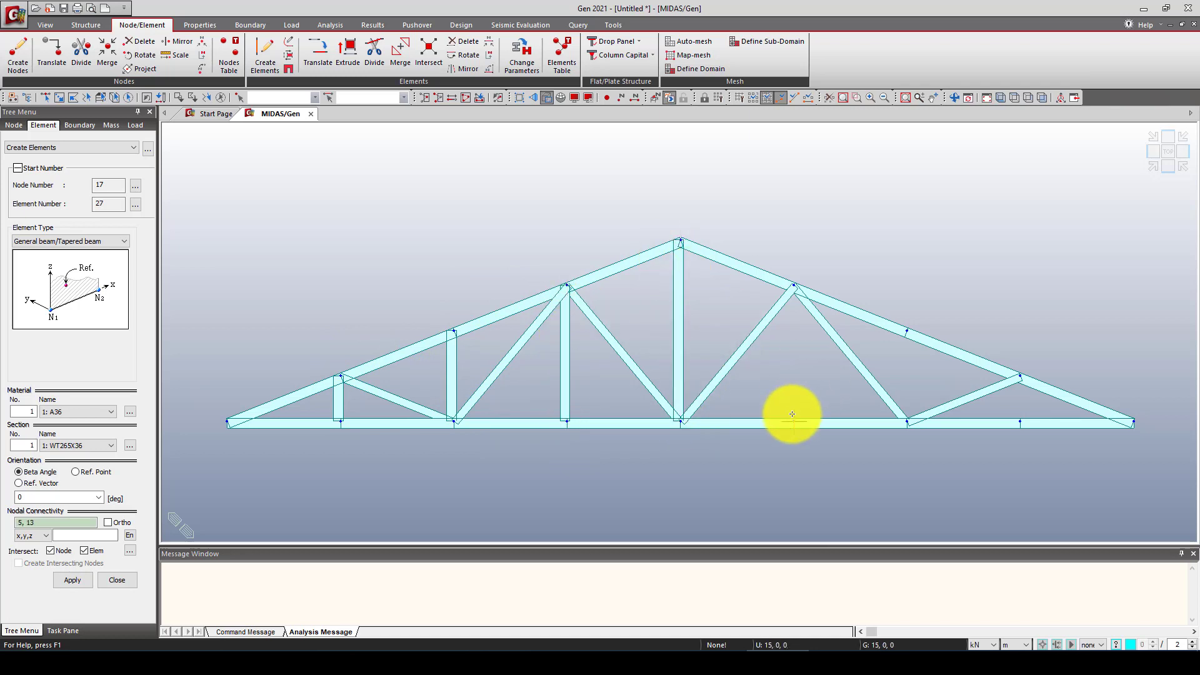
Step: Add verticals from bottom-chord nodes 6, 7 and 8 to the top chord and finish
click(794, 424)
click(793, 287)
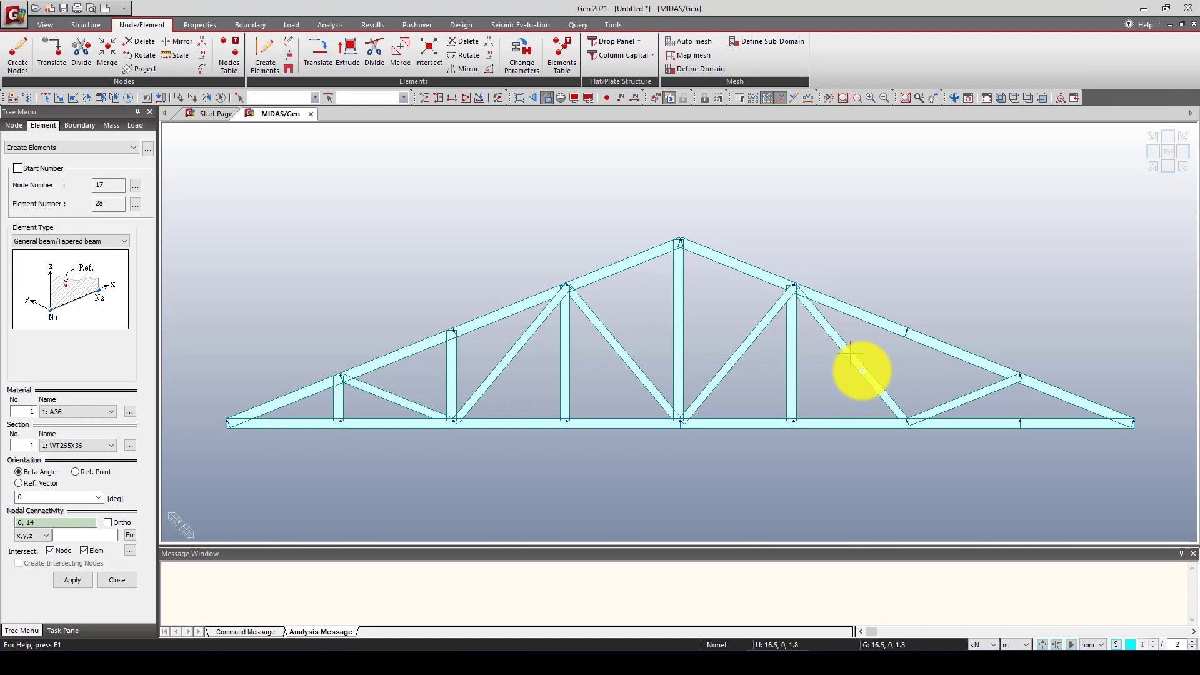
click(906, 423)
click(906, 331)
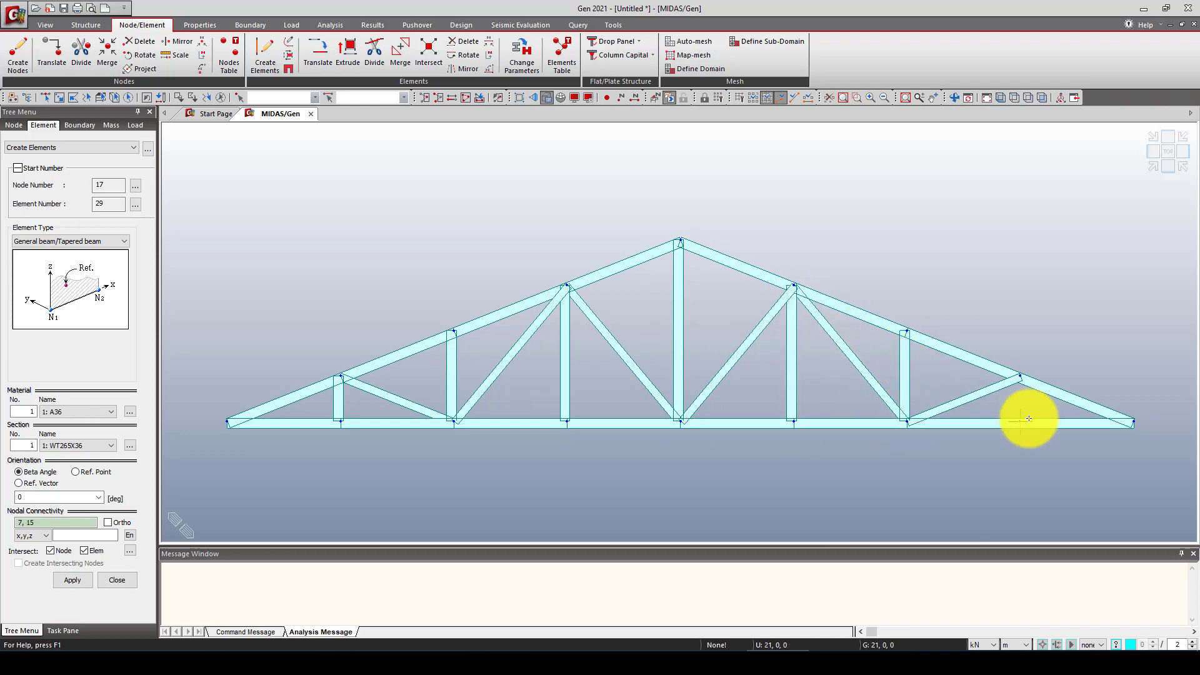
click(1020, 423)
click(1020, 377)
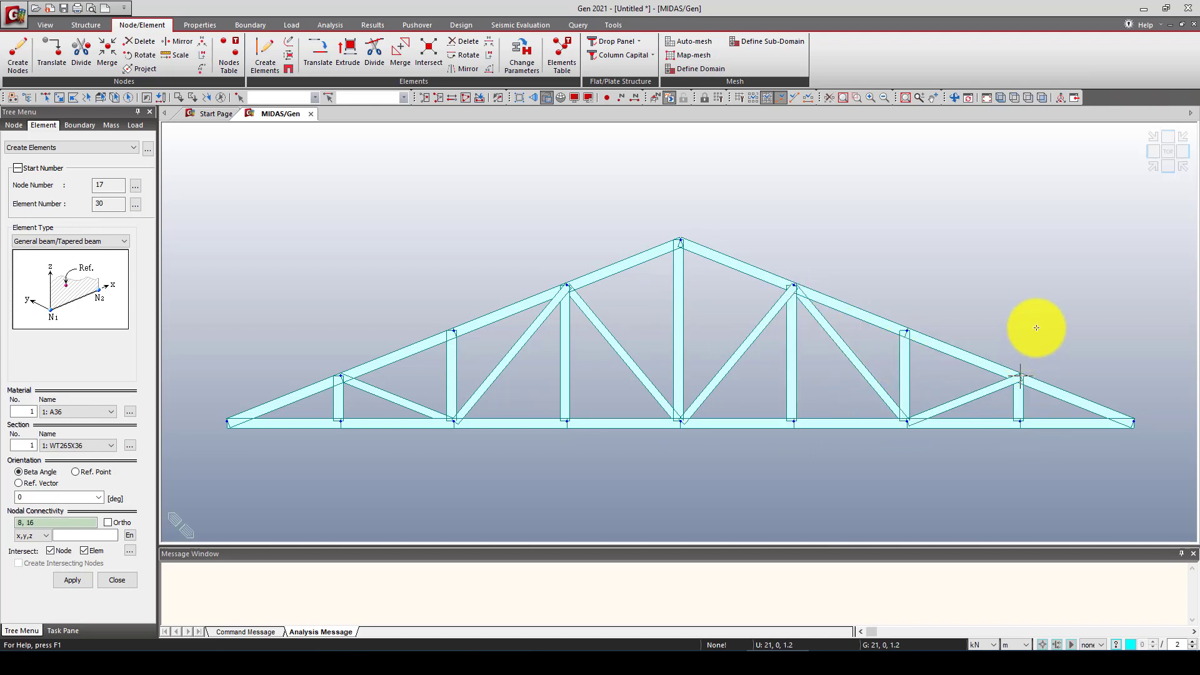
click(117, 580)
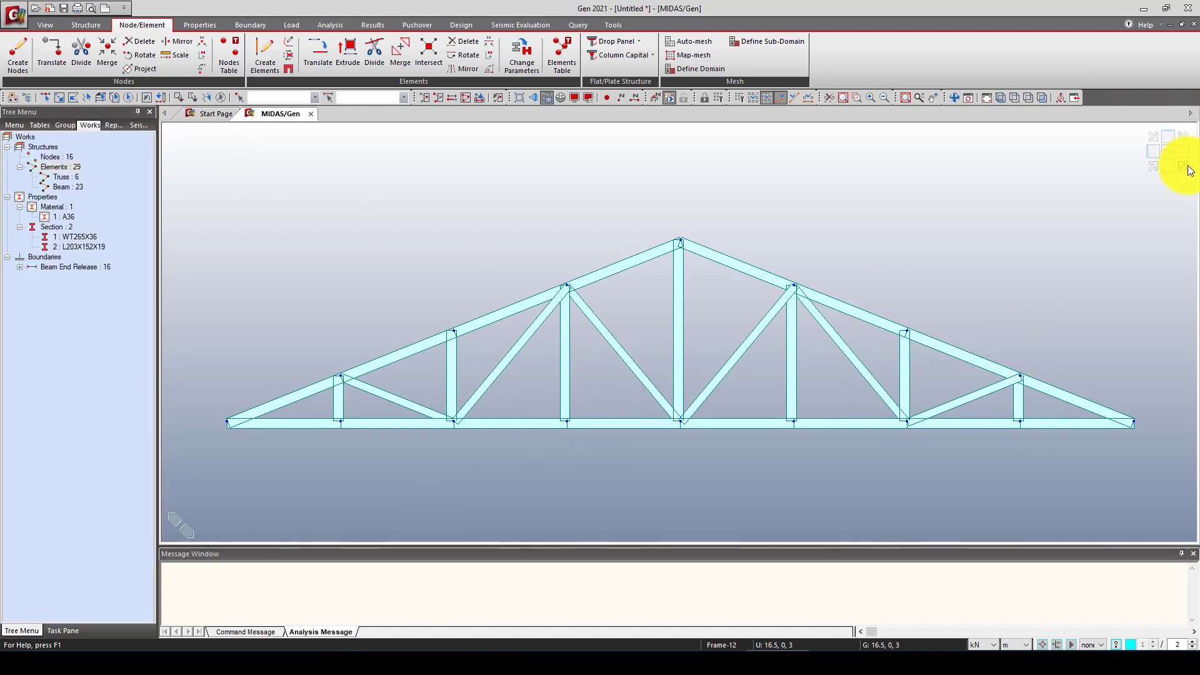
Step: Orbit the truss in 3D to inspect it, then return to front elevation
click(1166, 167)
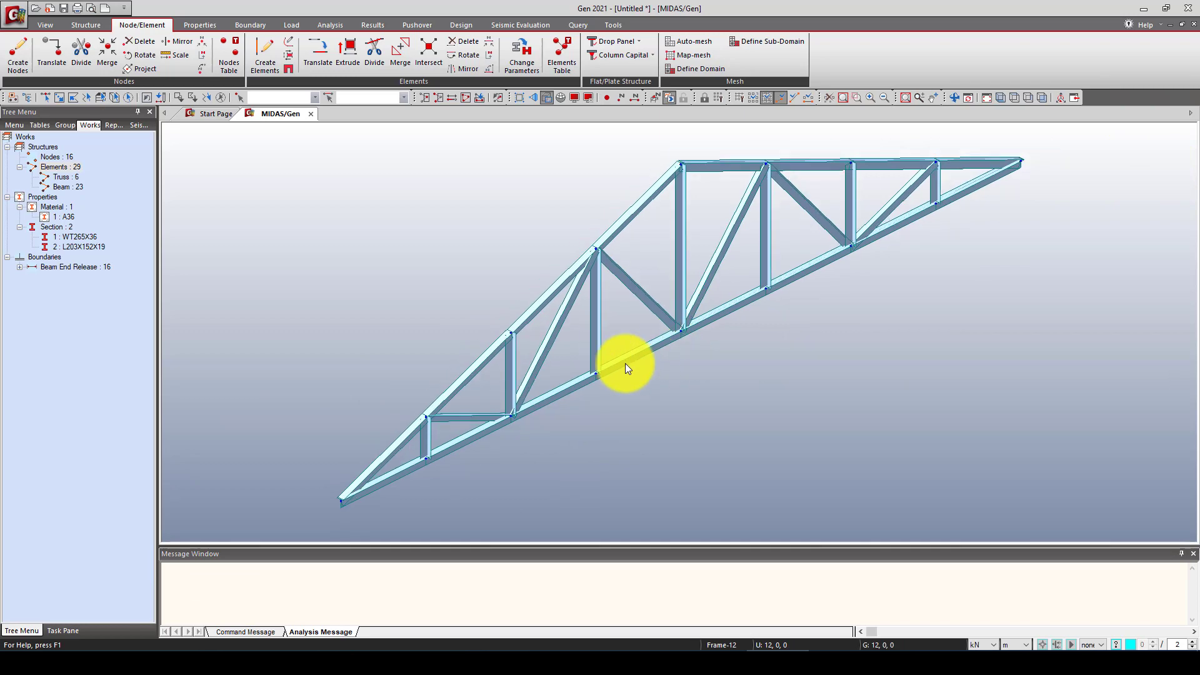
scroll(605, 373, up, 3)
ctrl+middle_drag(740, 321, 683, 321)
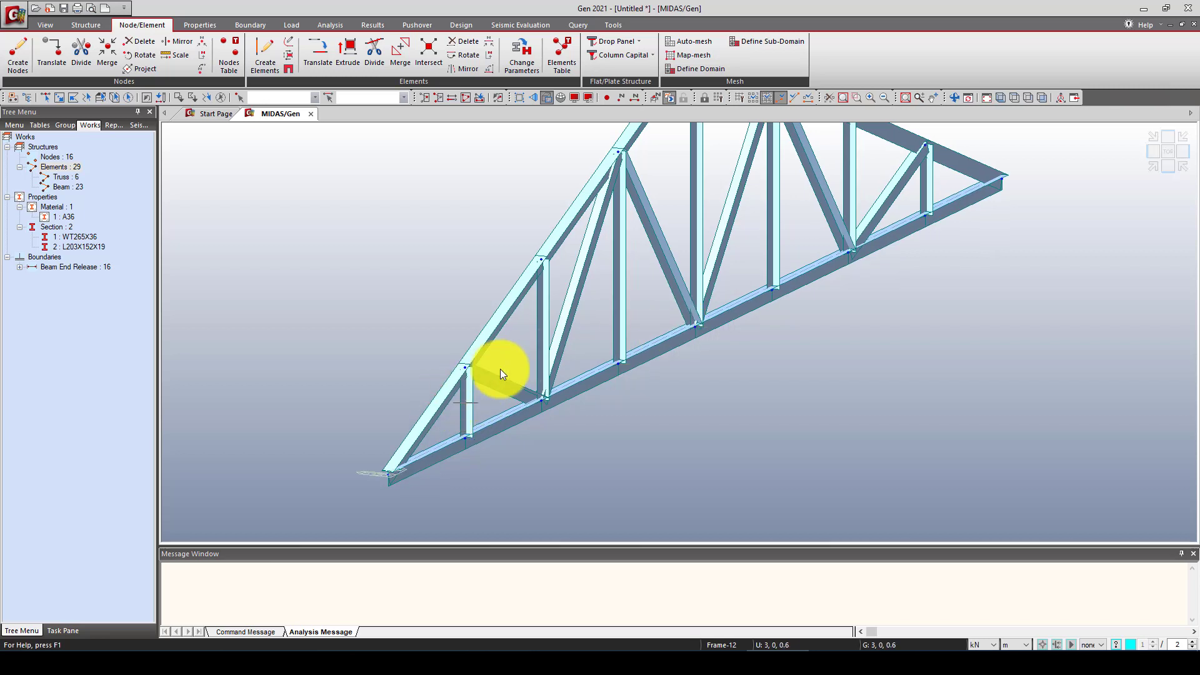
ctrl+middle_drag(948, 179, 1027, 211)
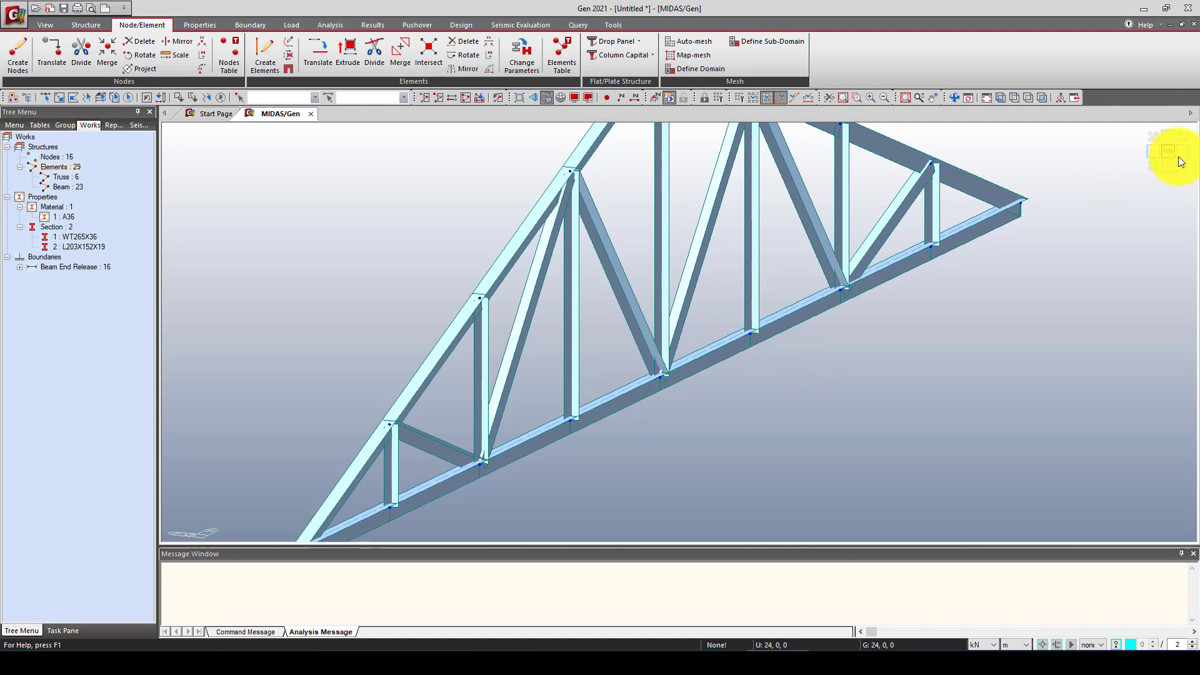
click(1167, 168)
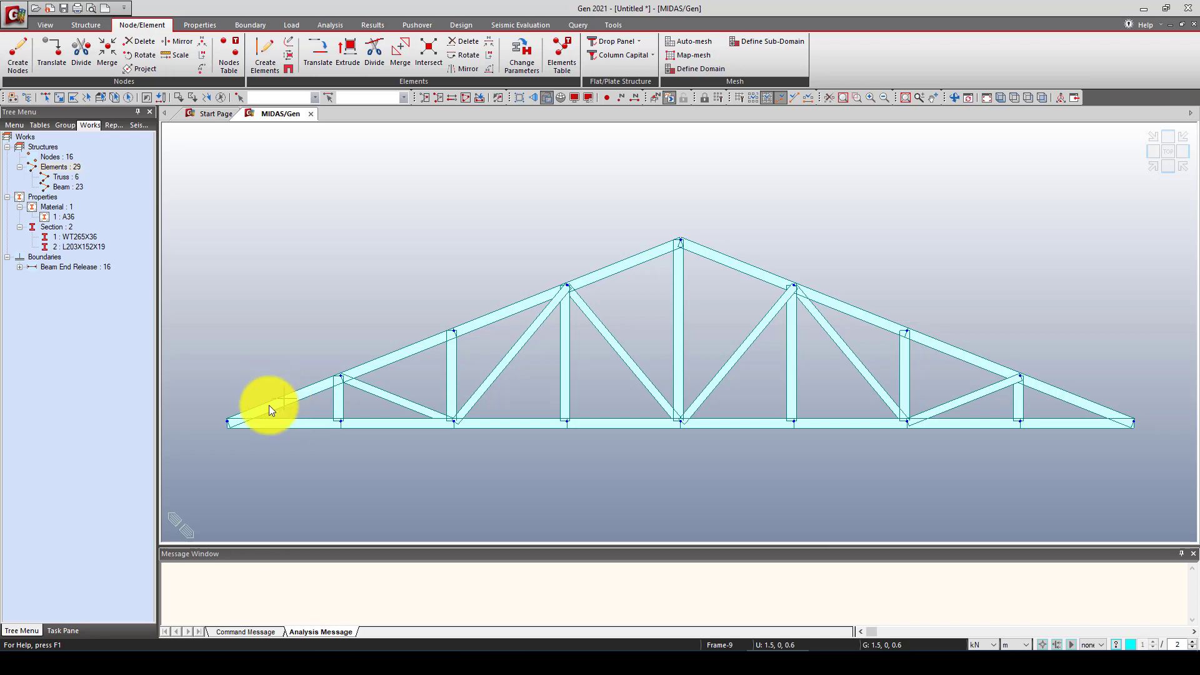
Step: Select the seven bottom-chord members, elements 1 to 7
click(46, 97)
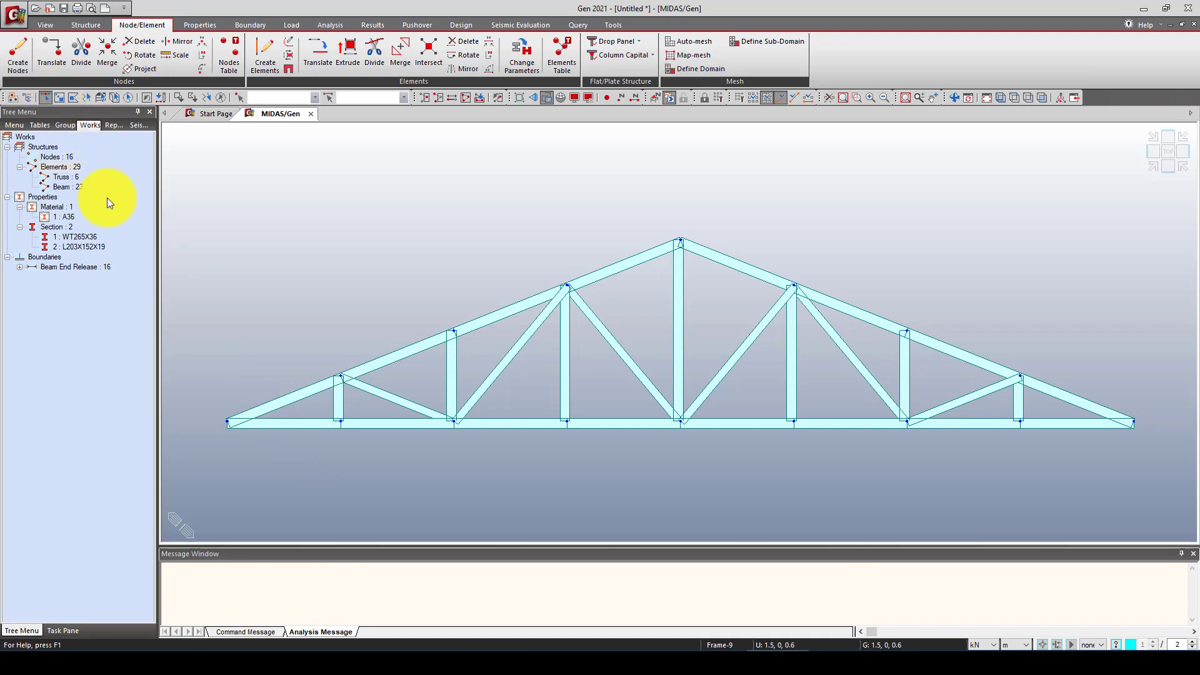
click(325, 423)
click(388, 420)
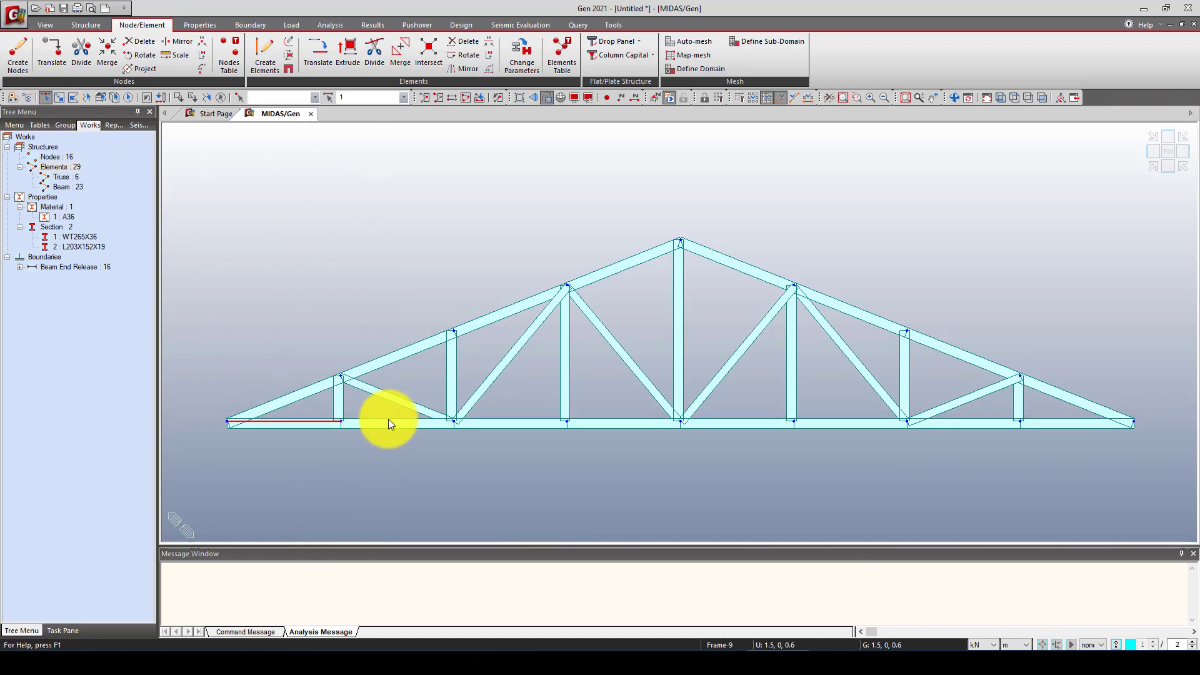
click(512, 424)
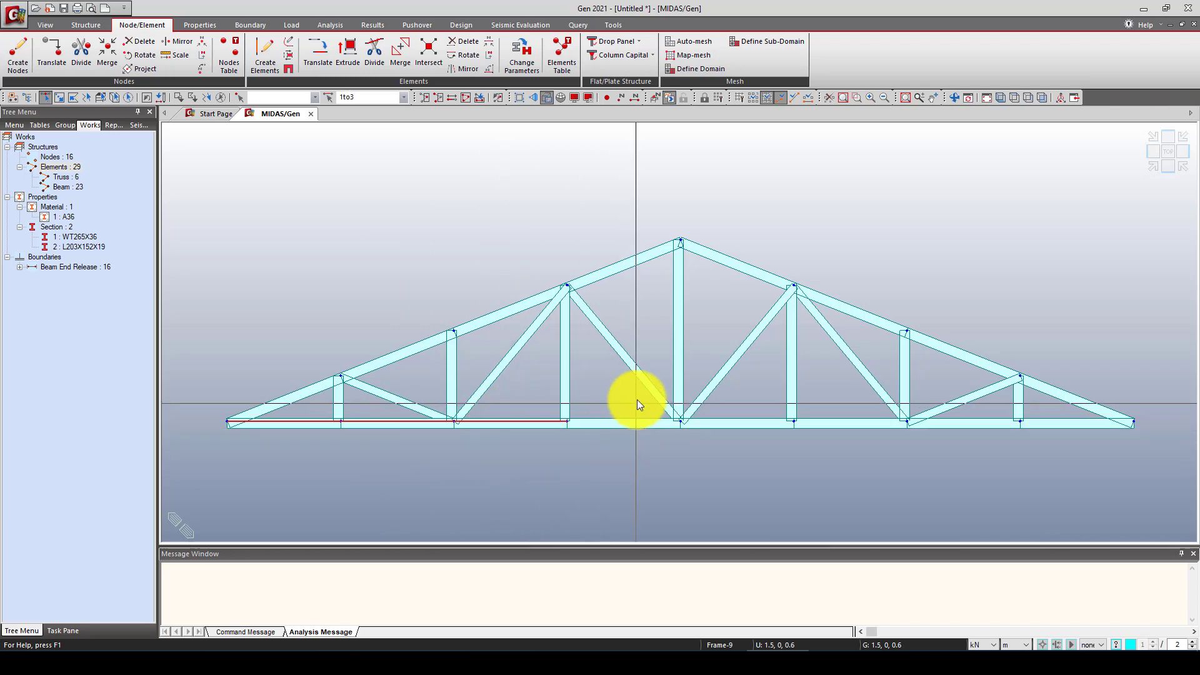
click(625, 424)
click(741, 424)
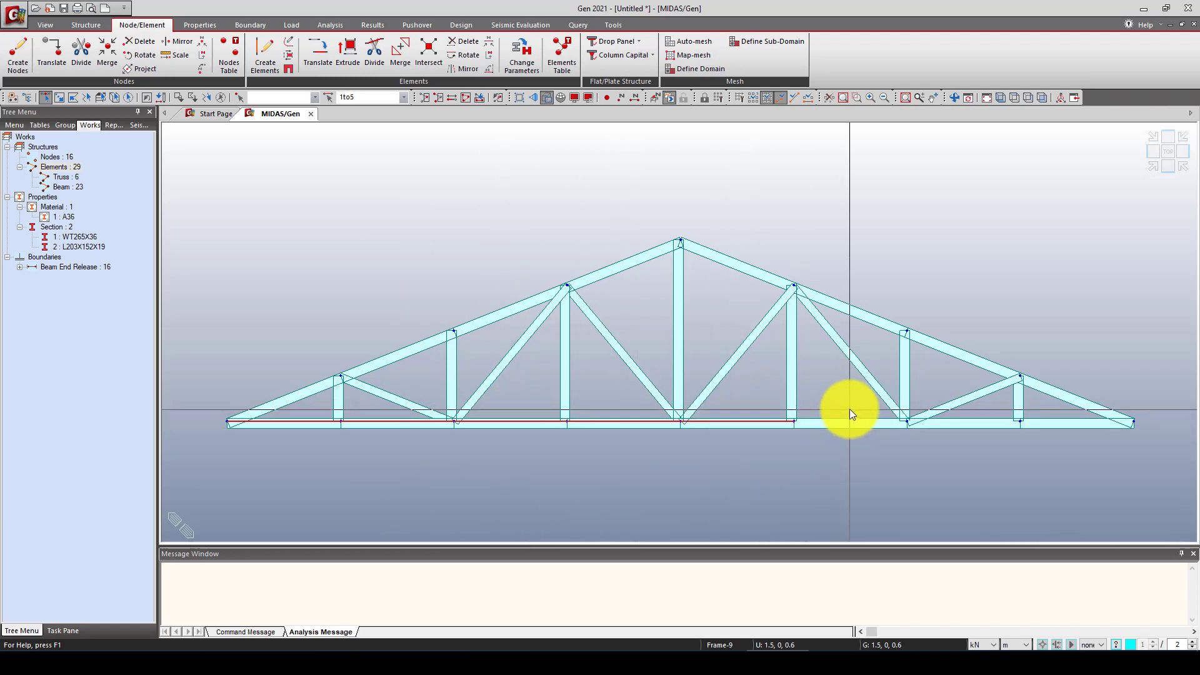
click(887, 423)
click(972, 437)
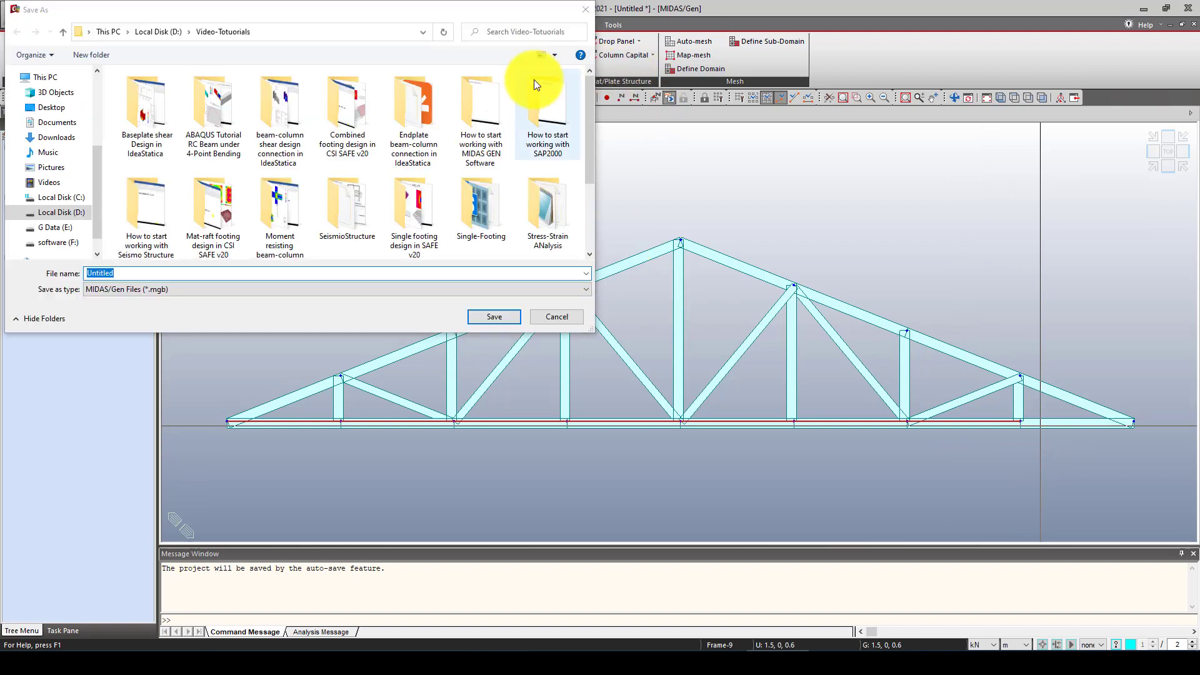
Step: Save the model as 'Design Truss' in the Video-Totourials folder on drive D
text(Desing)
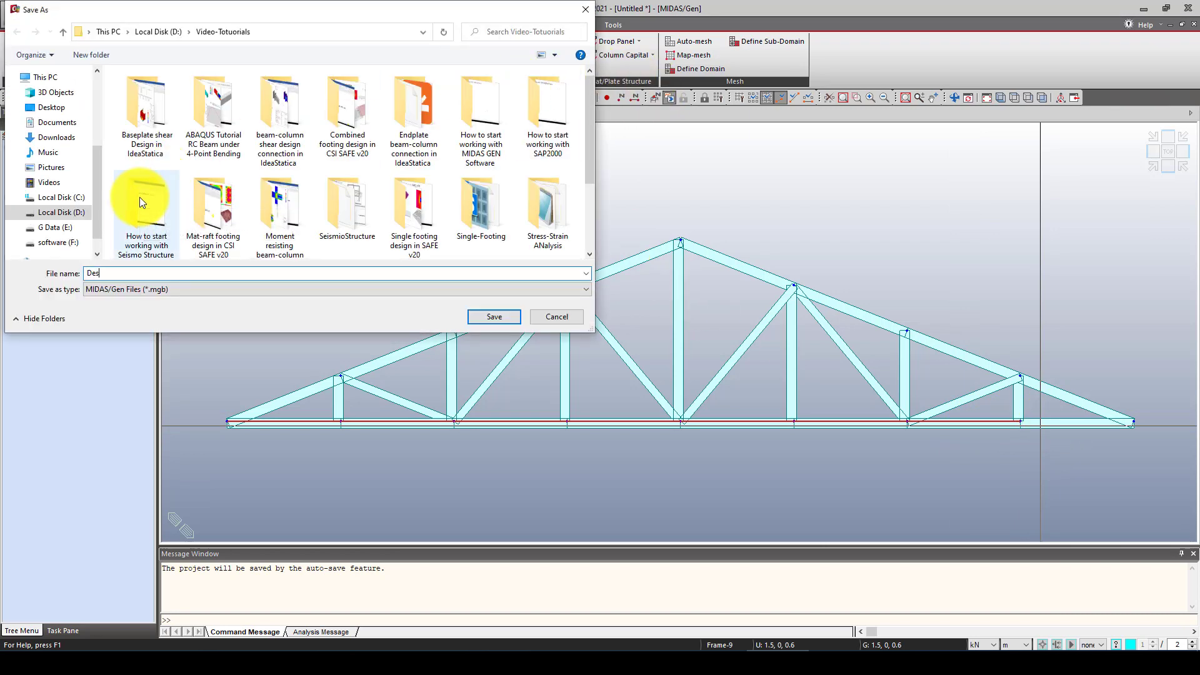
key(BackSpace)
key(BackSpace)
text(gn Truss)
click(506, 318)
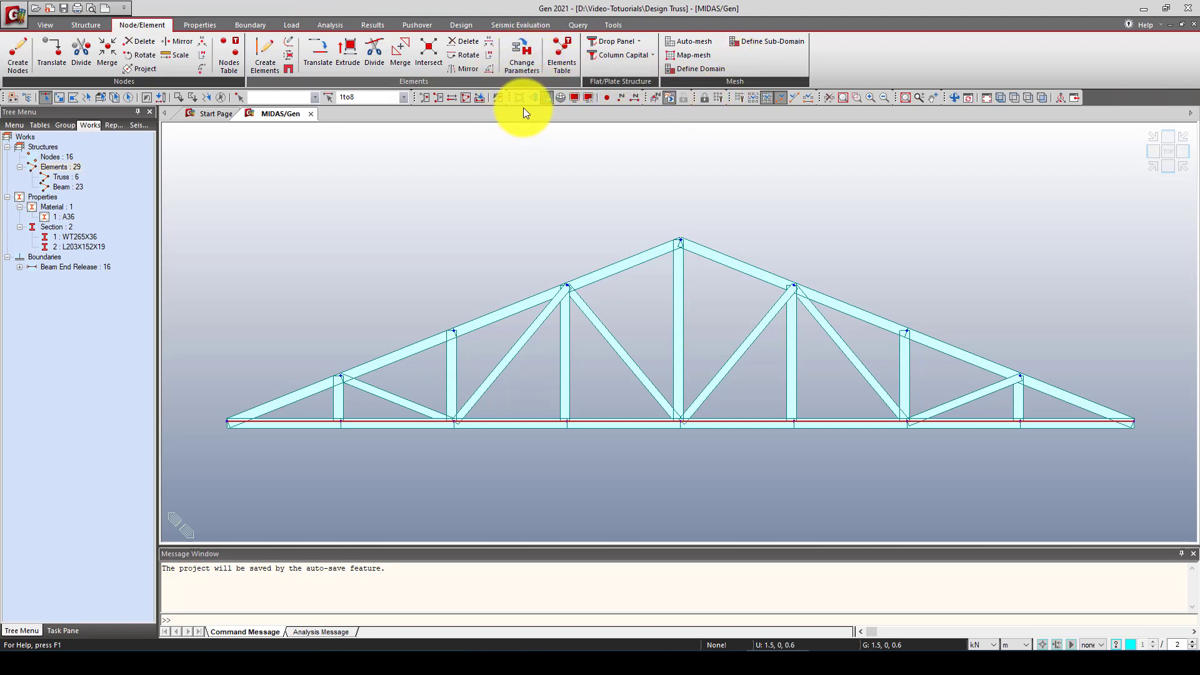
Step: Set the element local axis beta angle of the selected bottom-chord members to 180°
key(alt+9)
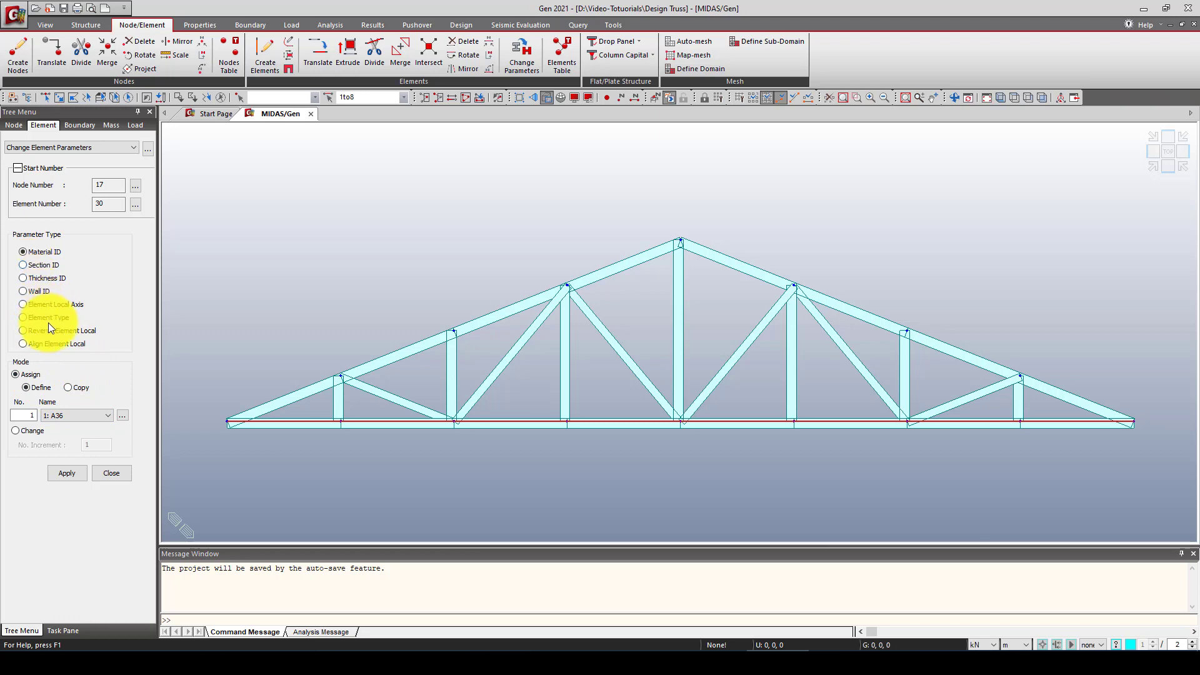
click(34, 304)
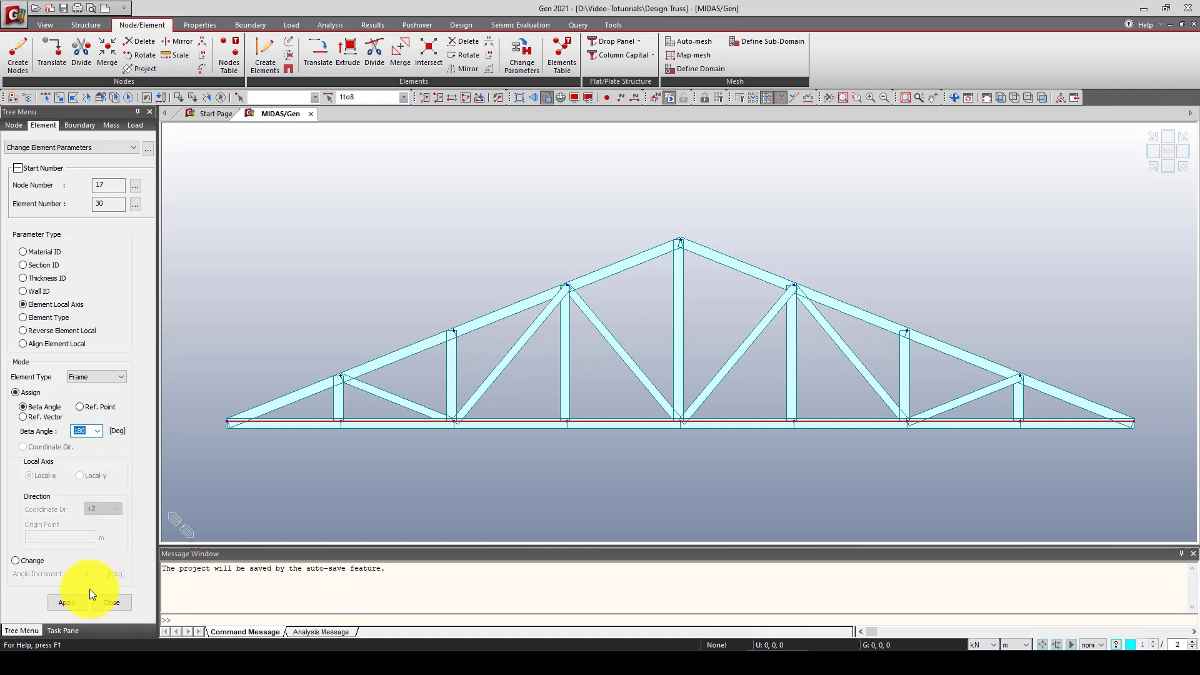
click(69, 603)
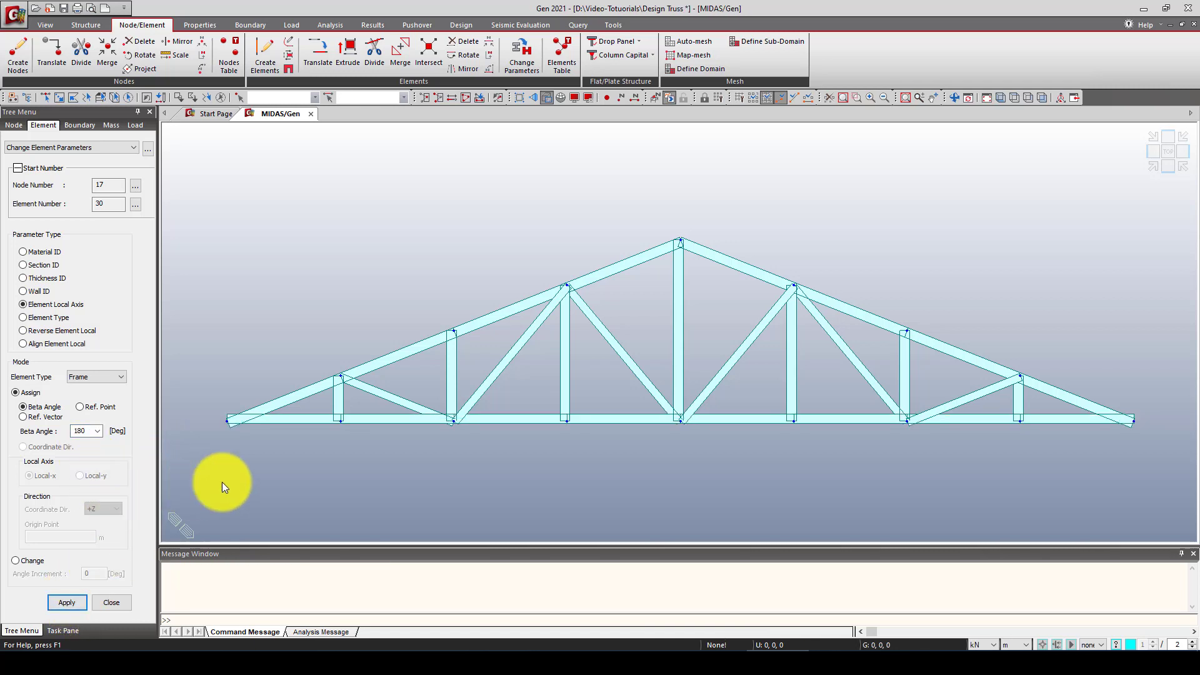
click(111, 603)
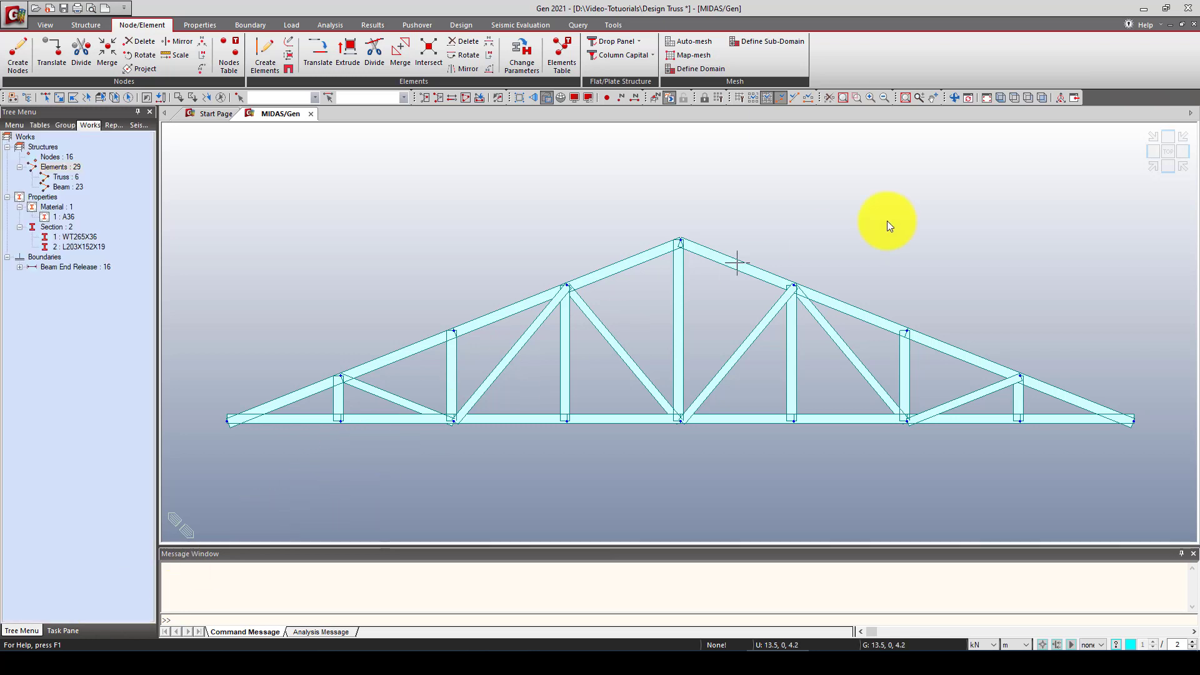
click(1153, 168)
scroll(582, 399, up, 5)
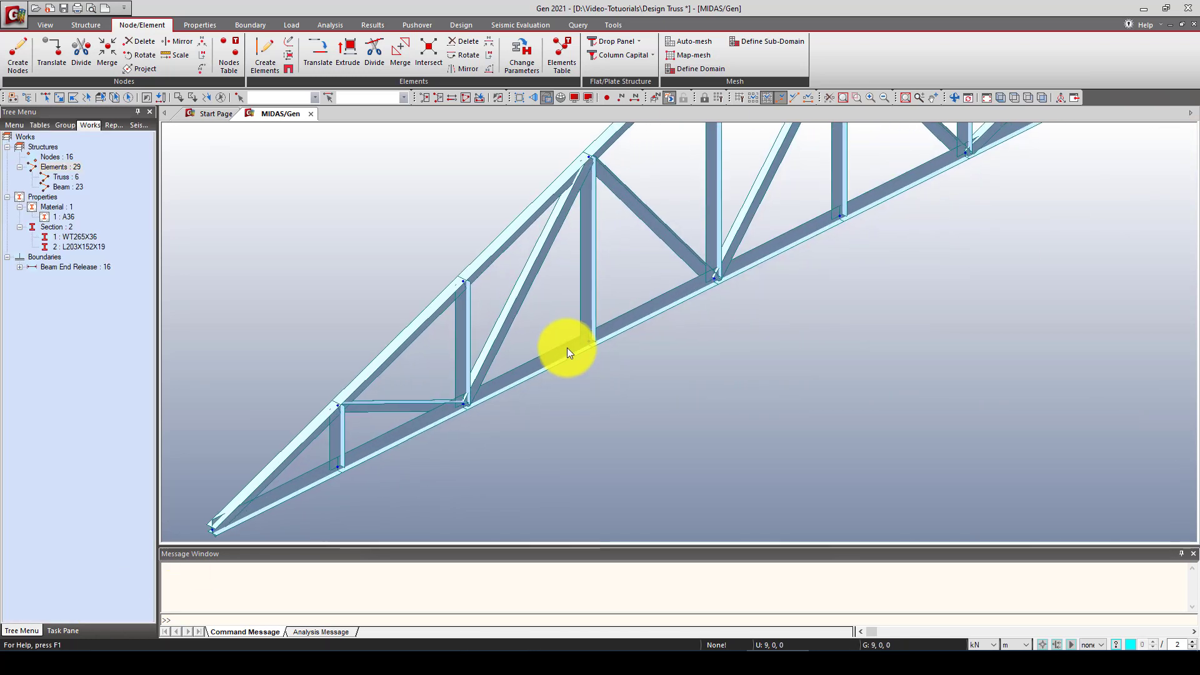
scroll(567, 347, down, 2)
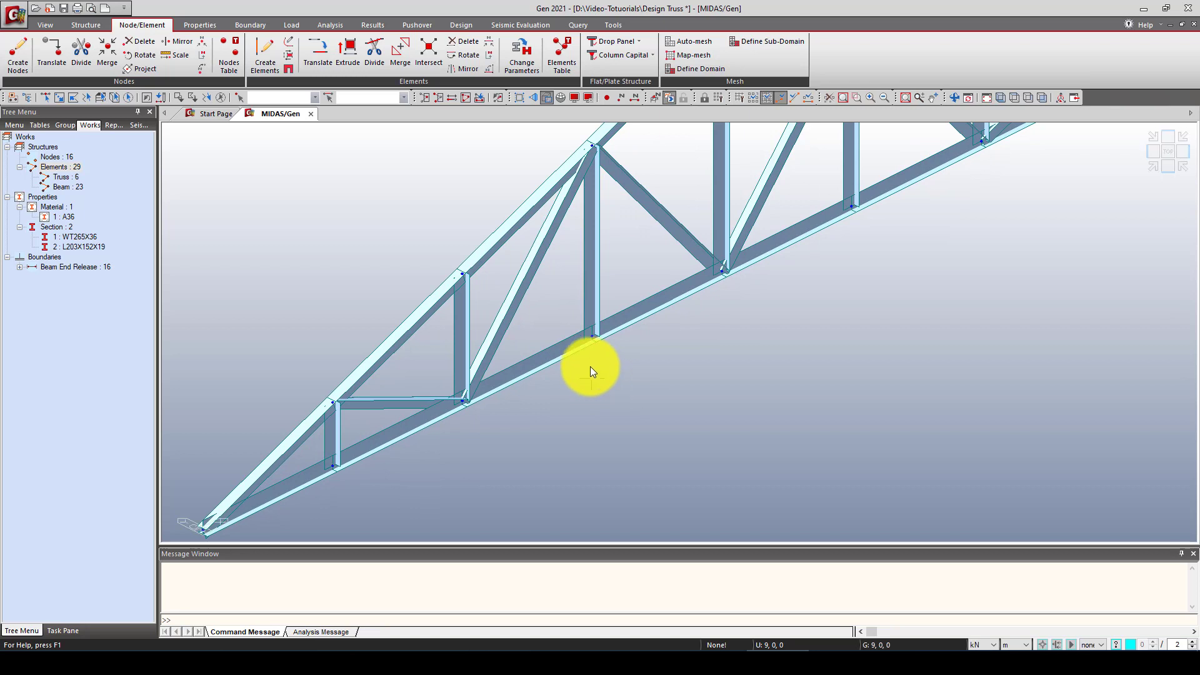
middle_drag(590, 366, 621, 368)
right_click(612, 374)
click(549, 394)
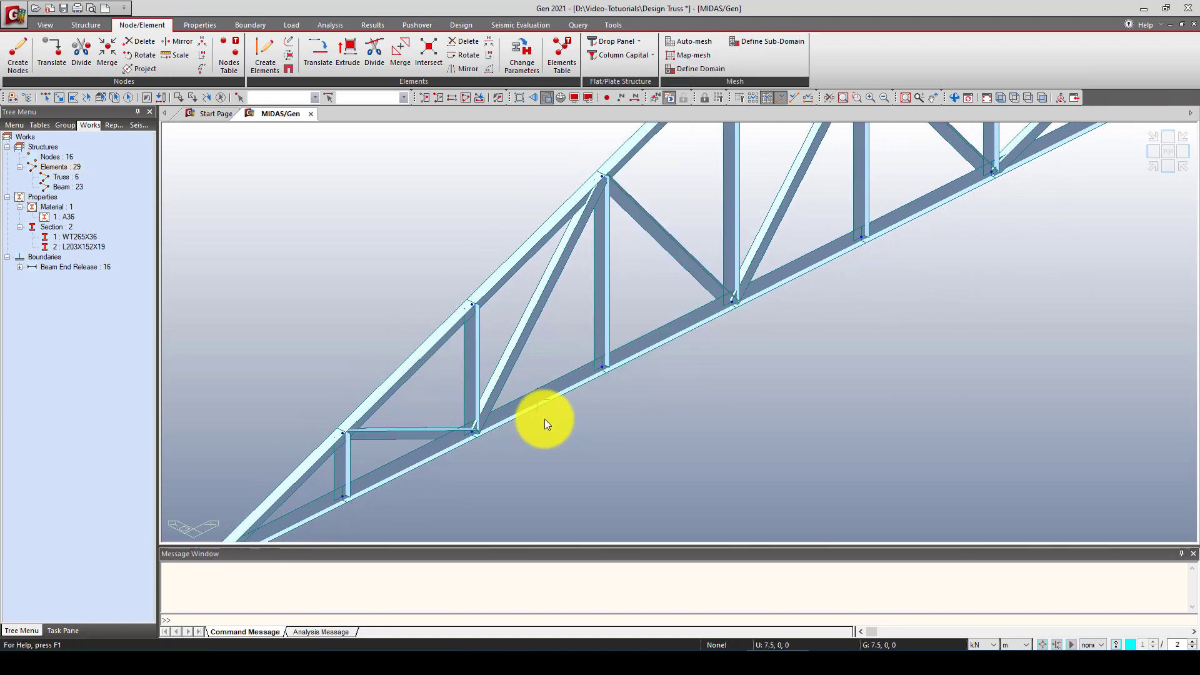
middle_drag(516, 388, 704, 329)
scroll(725, 344, down, 3)
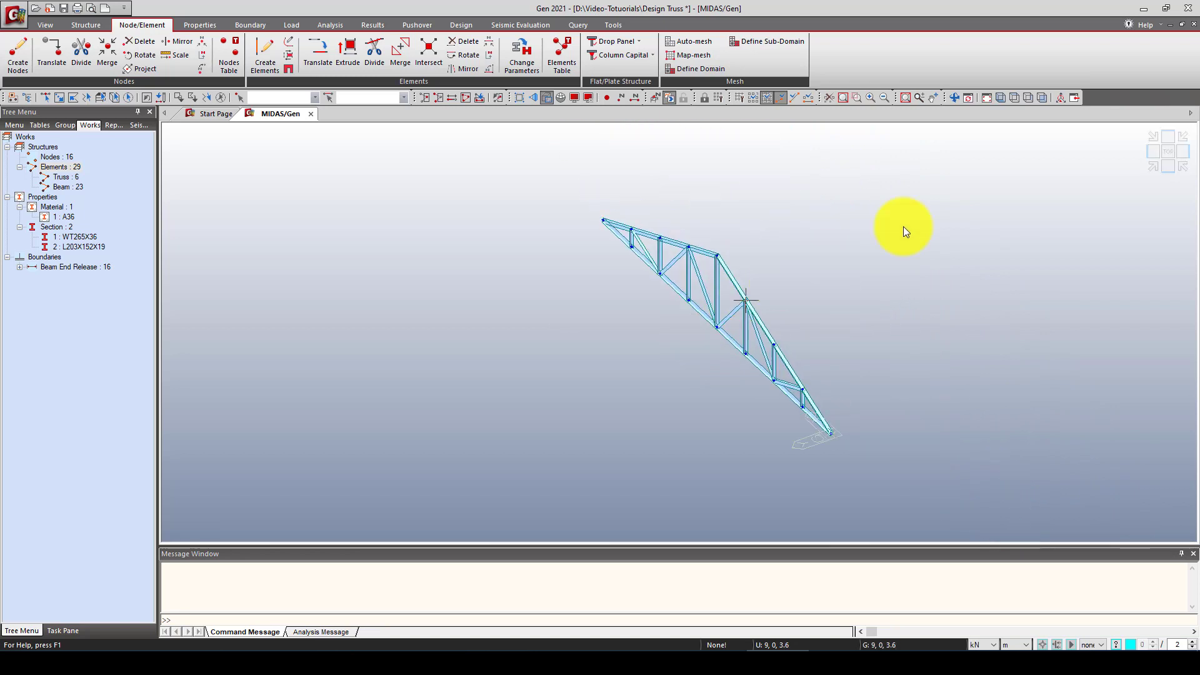
click(1168, 165)
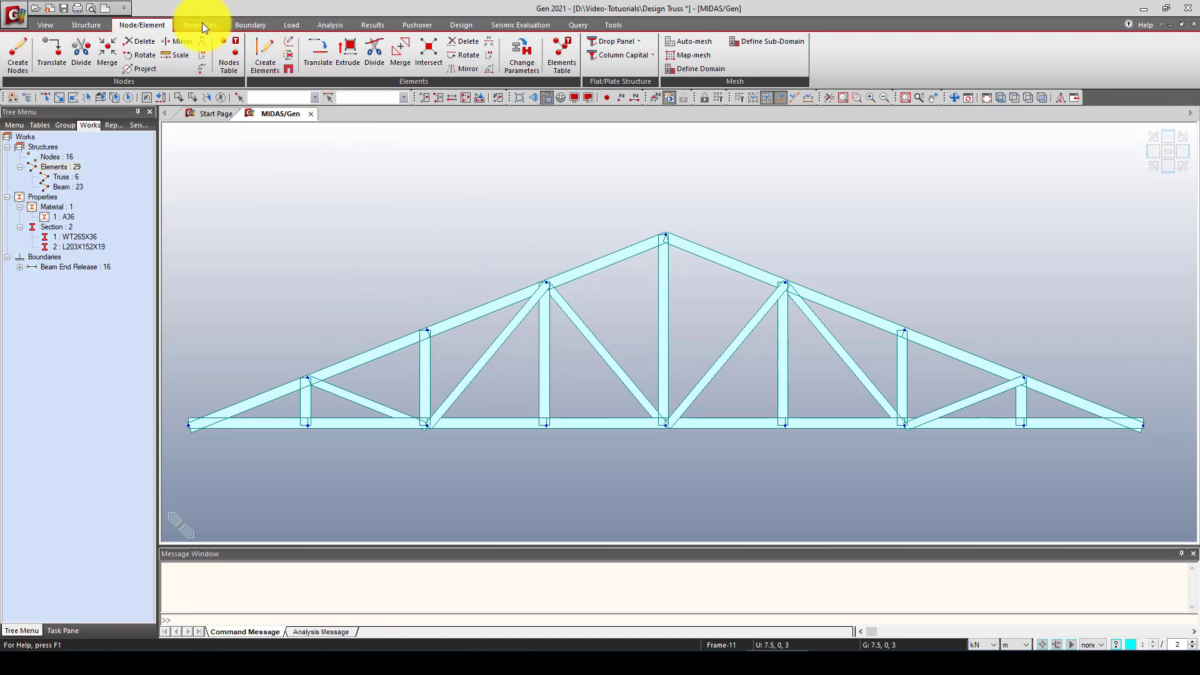
Step: Assign D-ALL pinned supports (Dx, Dy, Dz) to the truss's left and right end nodes
click(248, 24)
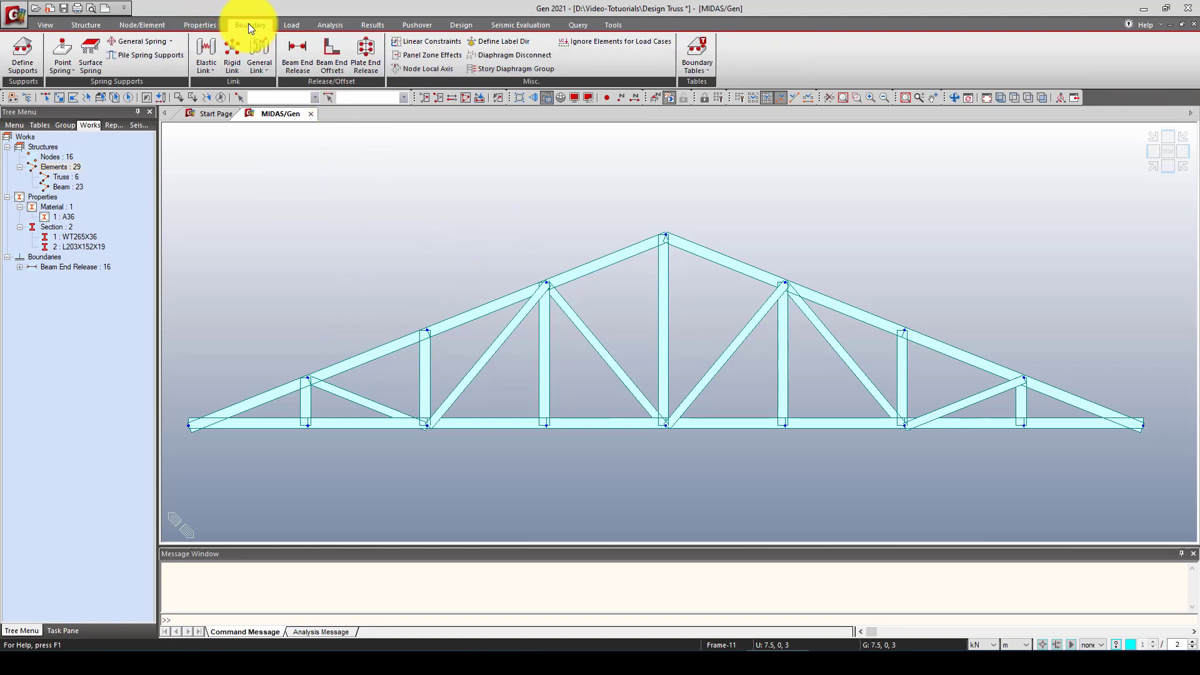
click(13, 62)
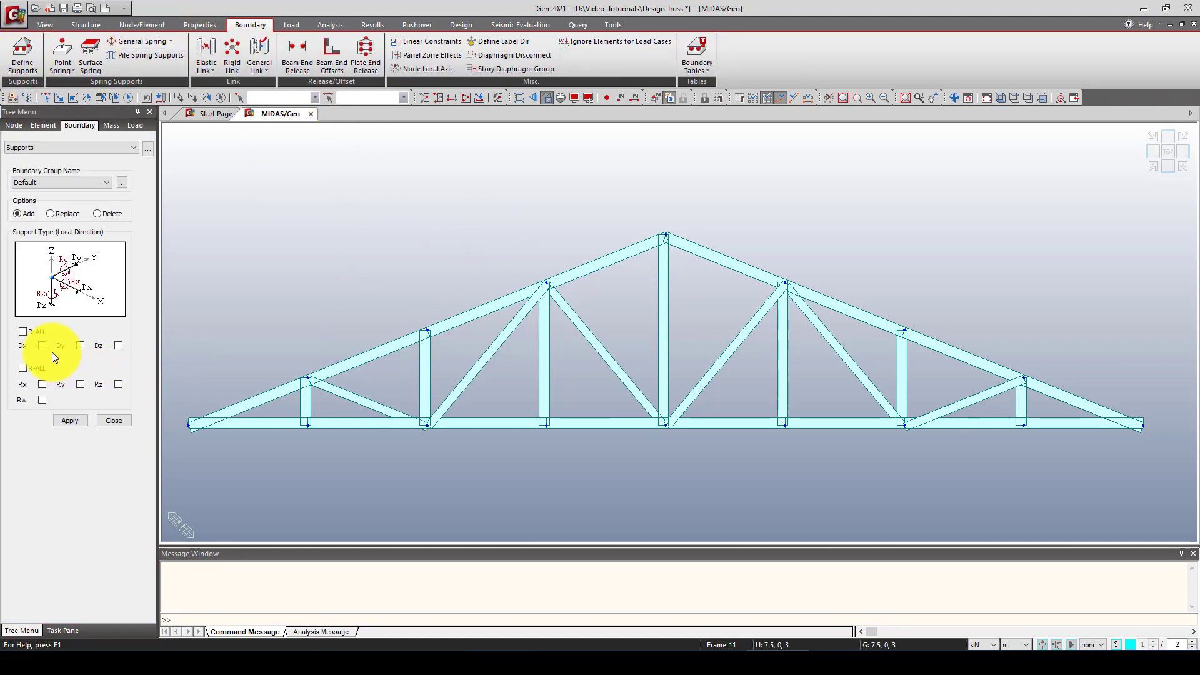
click(23, 332)
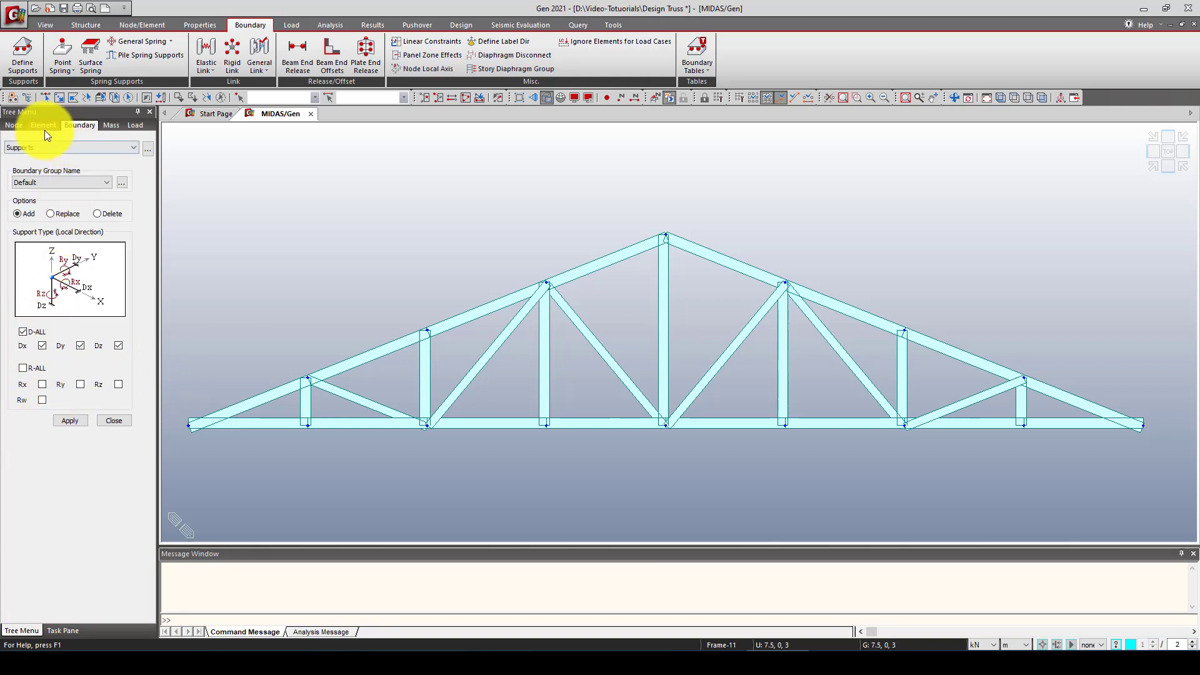
click(45, 97)
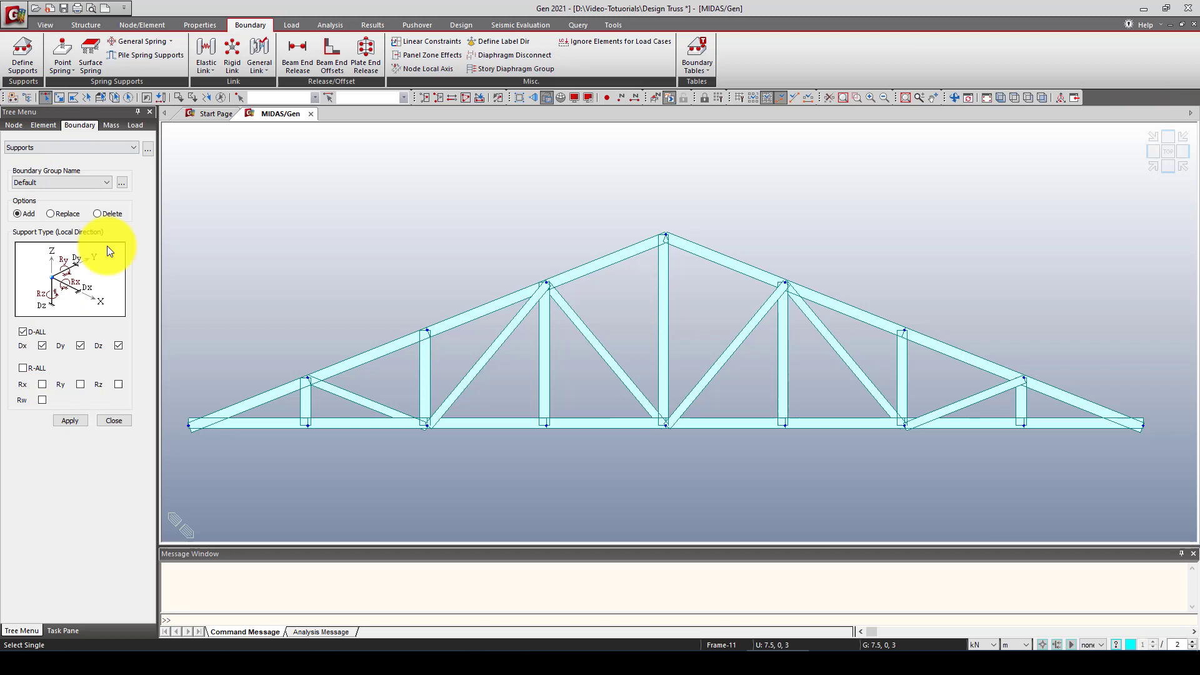
click(189, 426)
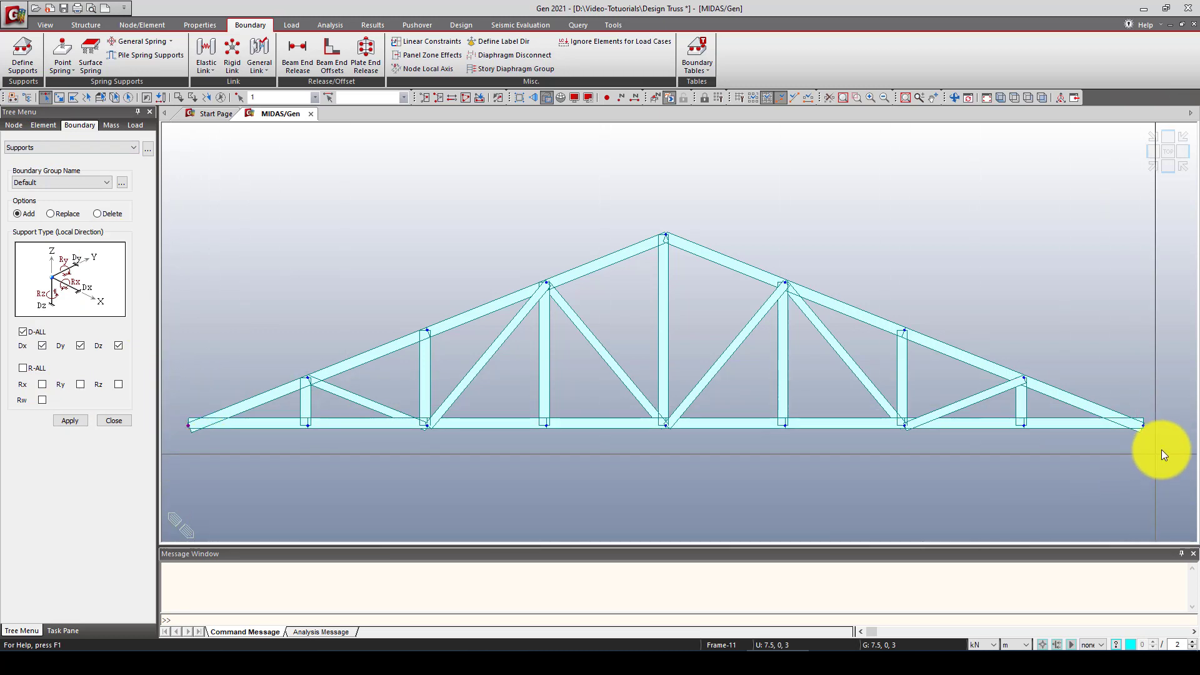
click(1141, 425)
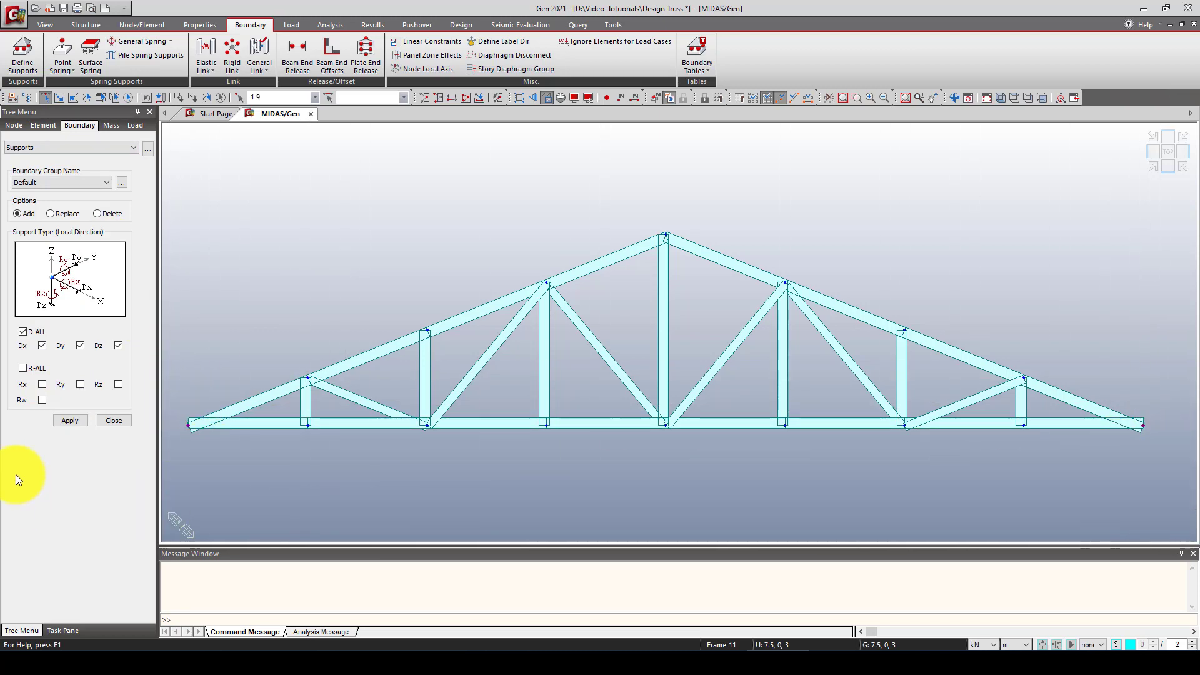
click(65, 420)
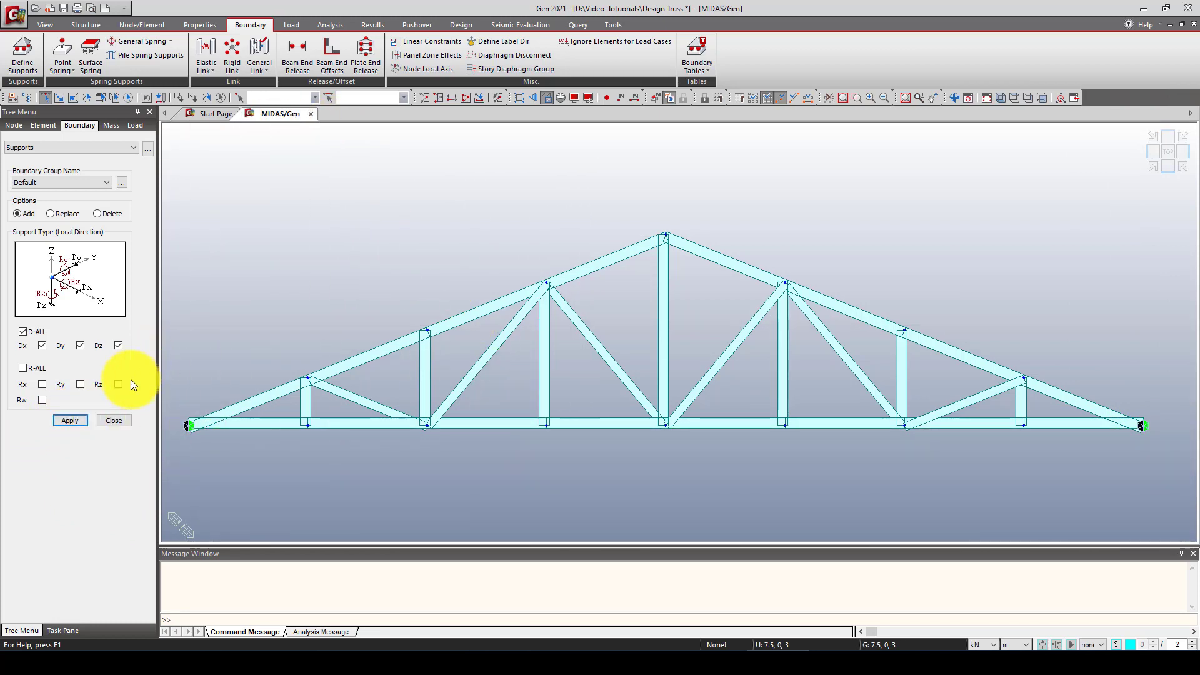
click(119, 423)
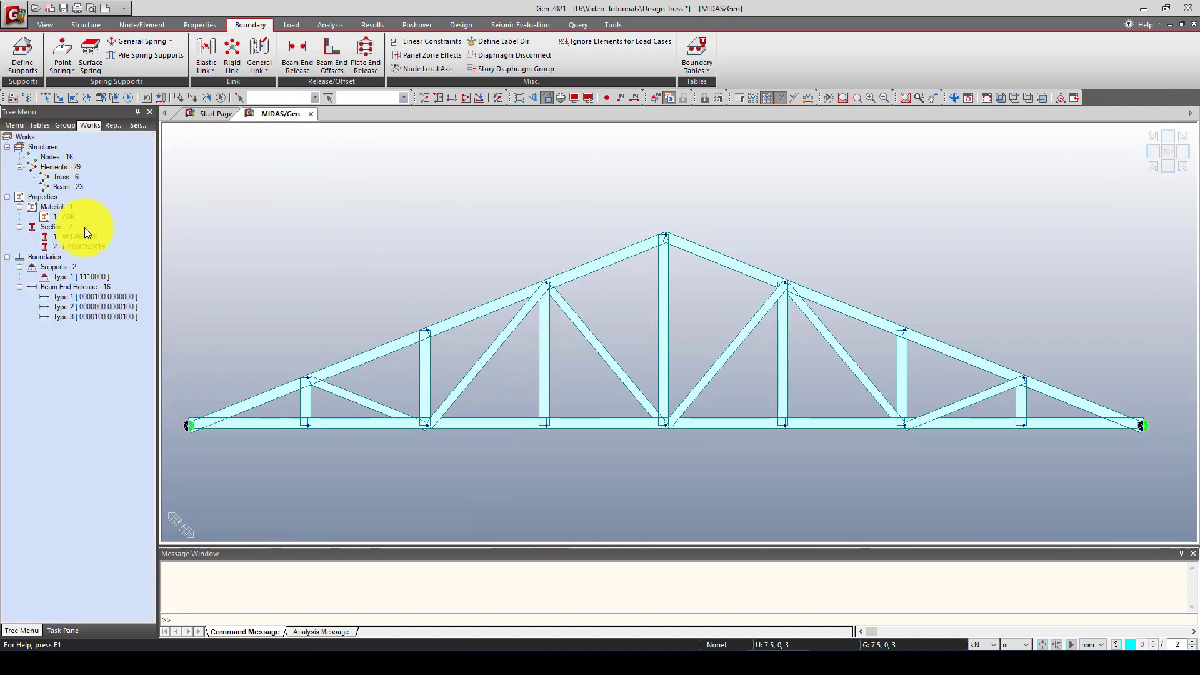
Step: Clear the i-end My release on the Type 1 chord members and apply it
click(92, 298)
double_click(91, 297)
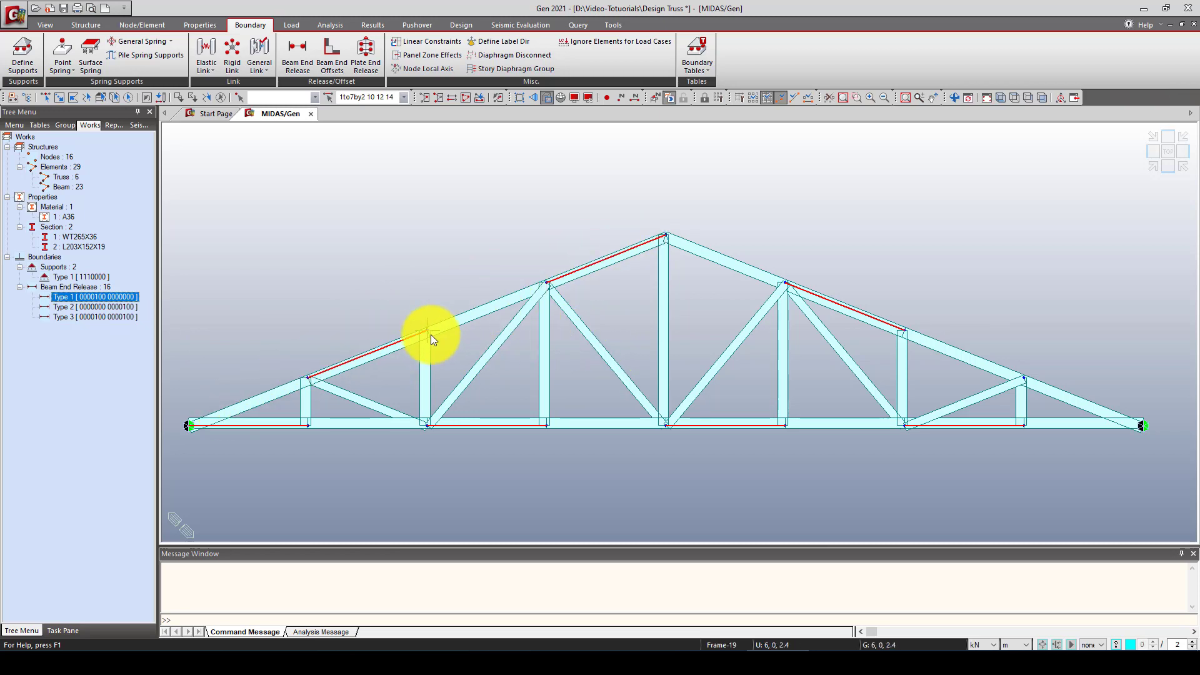
right_click(114, 296)
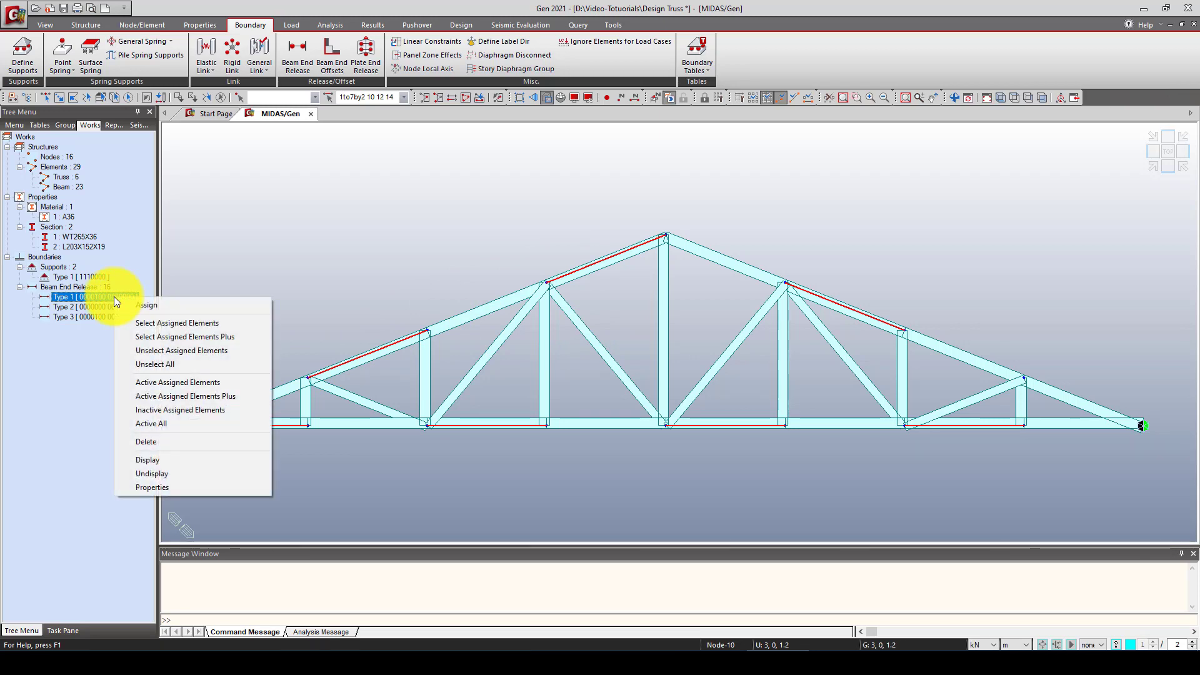
click(155, 487)
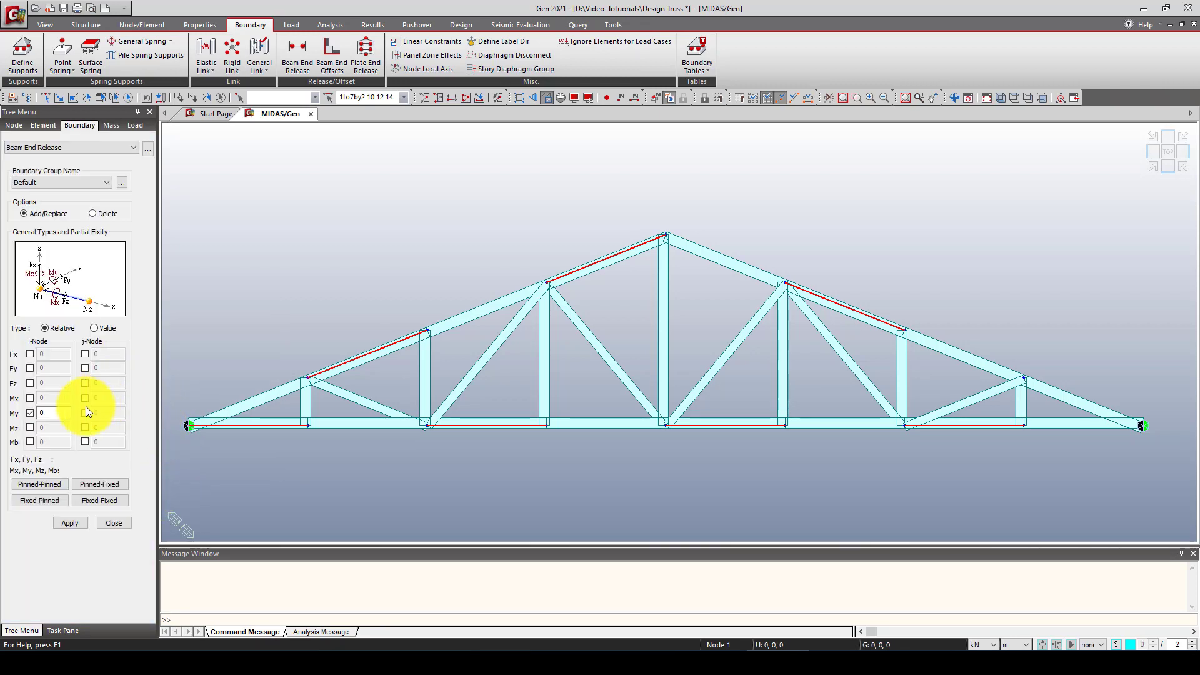
click(30, 413)
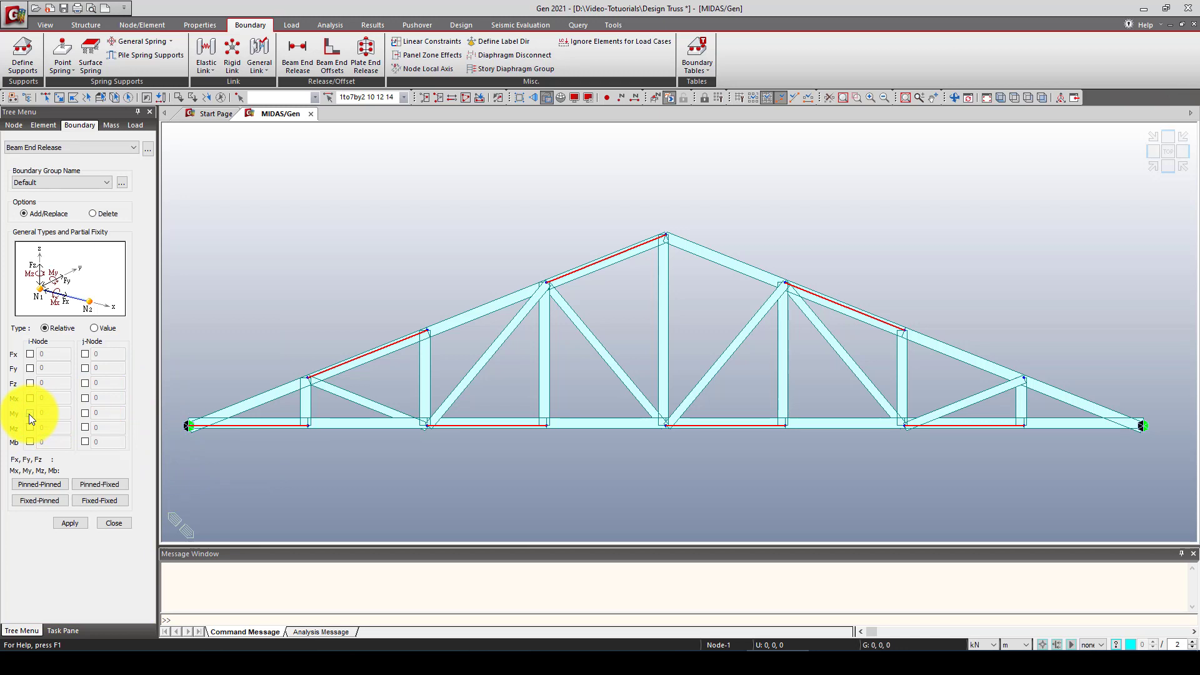
click(73, 521)
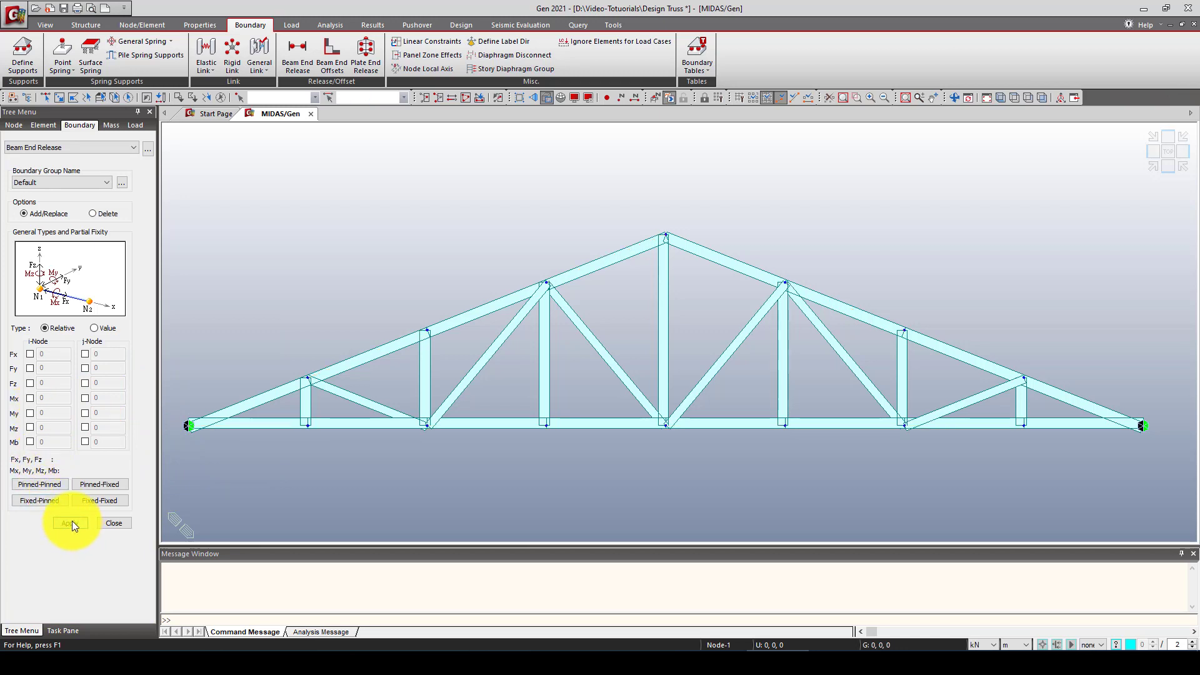
click(114, 523)
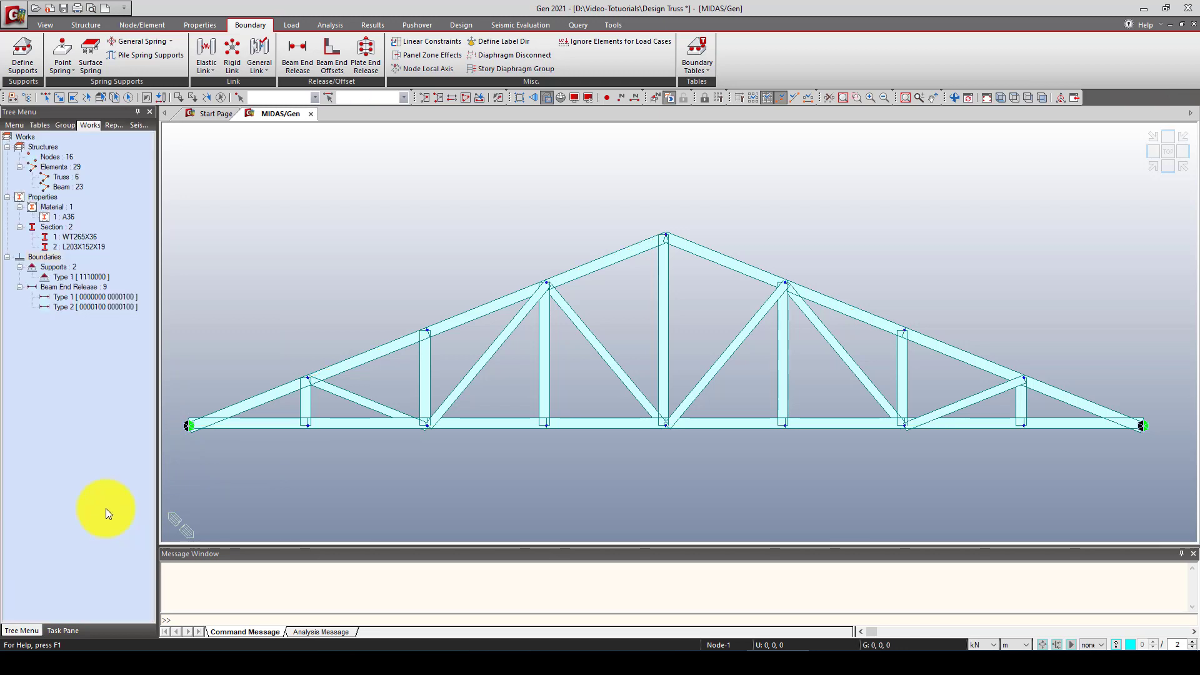
Step: Remove the j-end My release from the first release type, keeping the remaining type
click(95, 295)
right_click(95, 295)
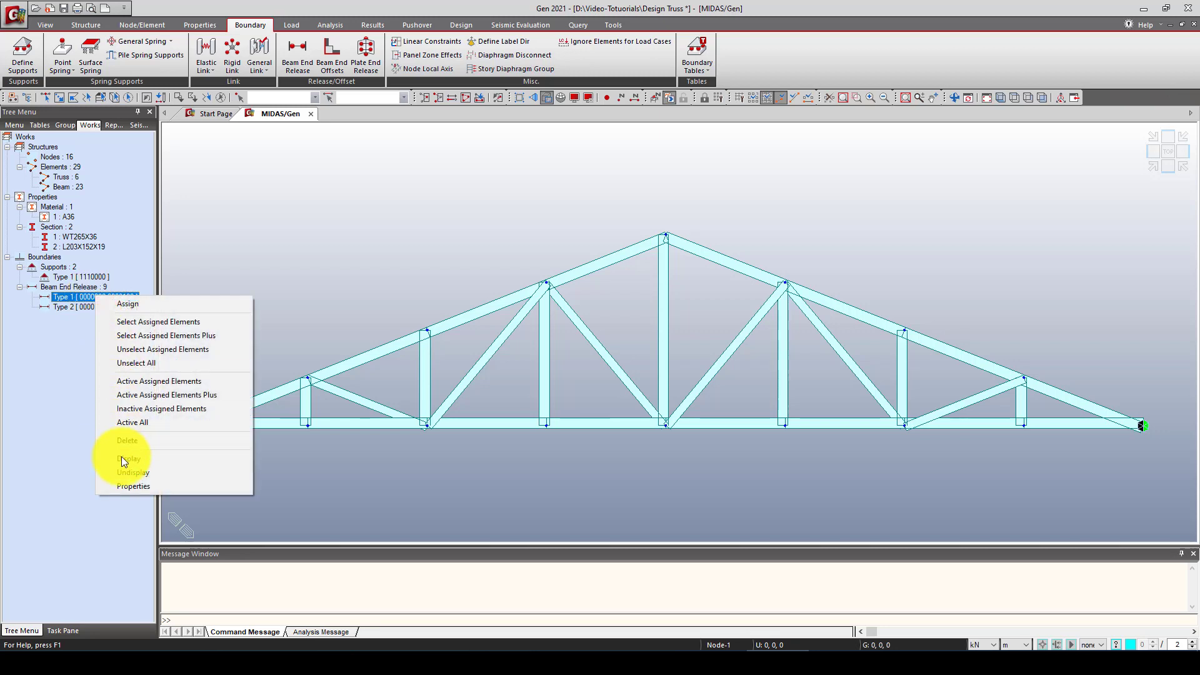
click(126, 485)
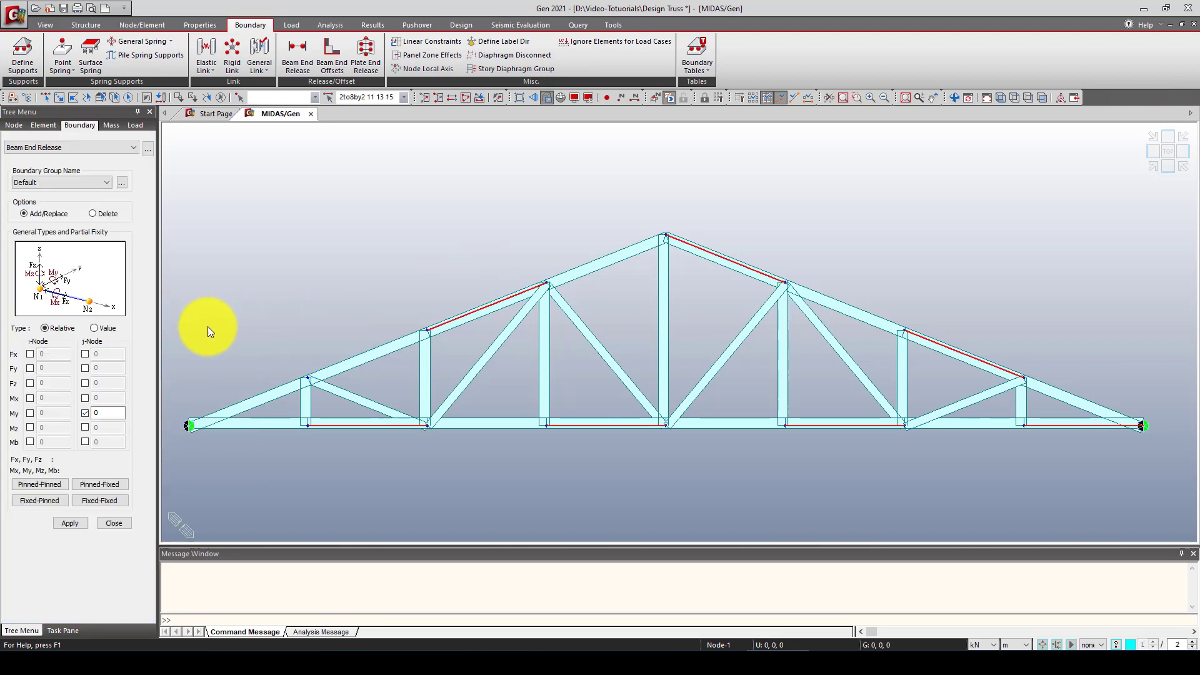
click(86, 413)
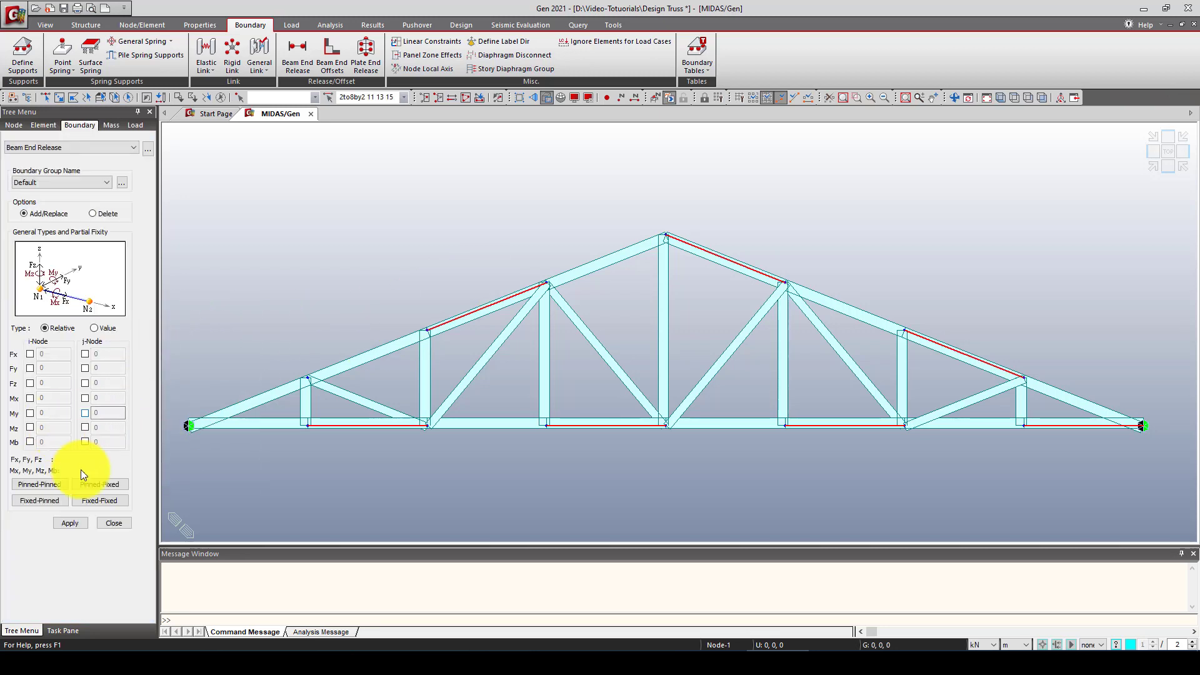
click(70, 522)
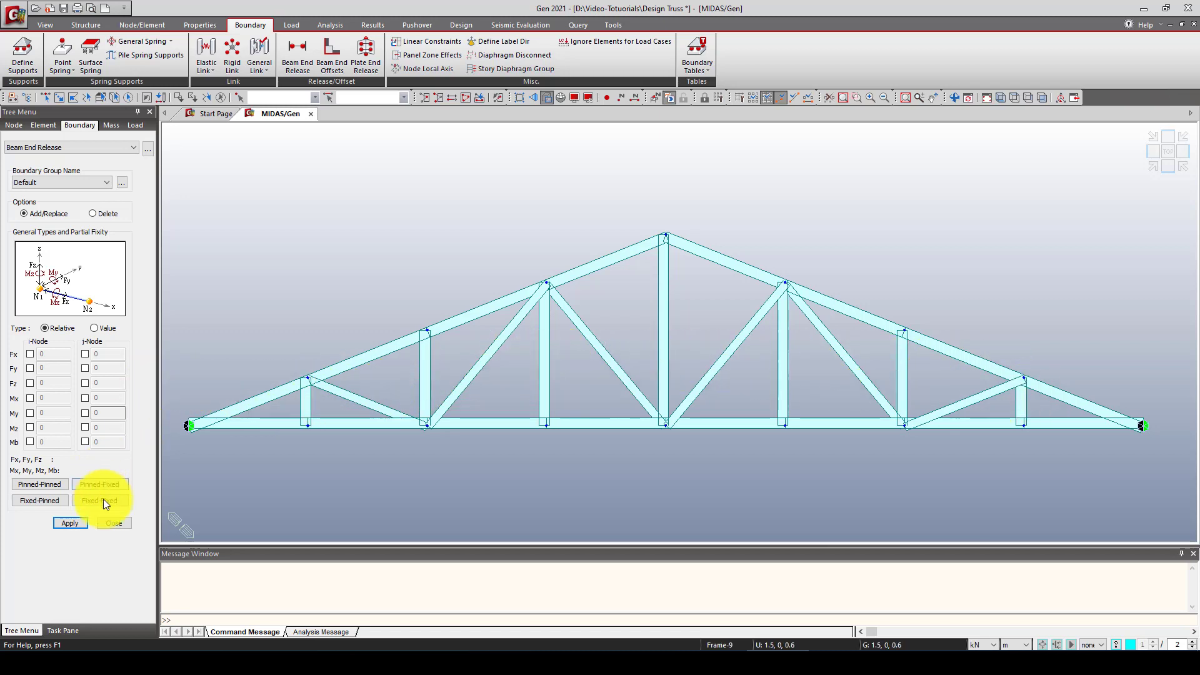
click(110, 522)
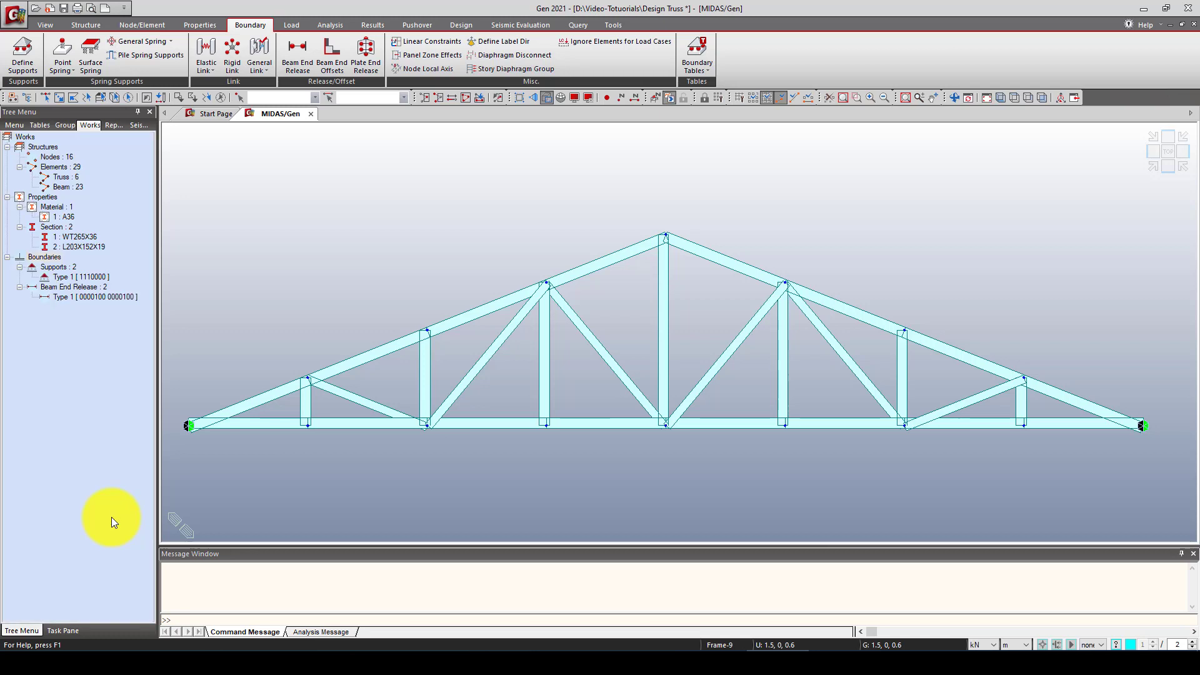
right_click(108, 296)
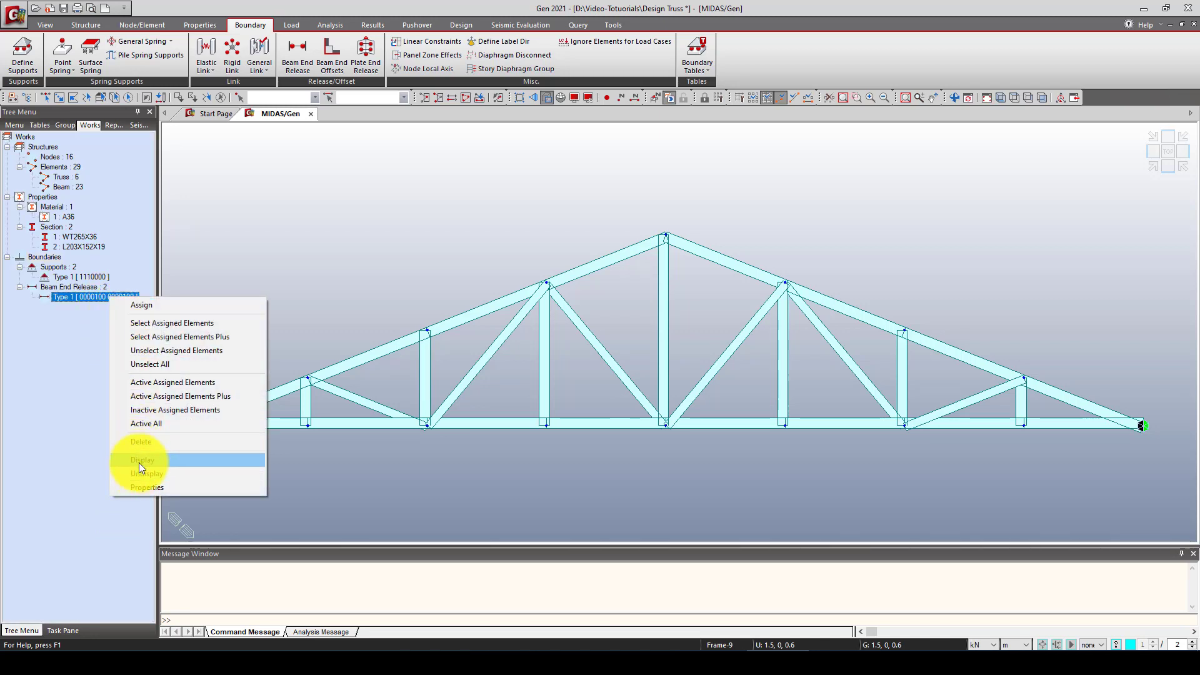
click(140, 485)
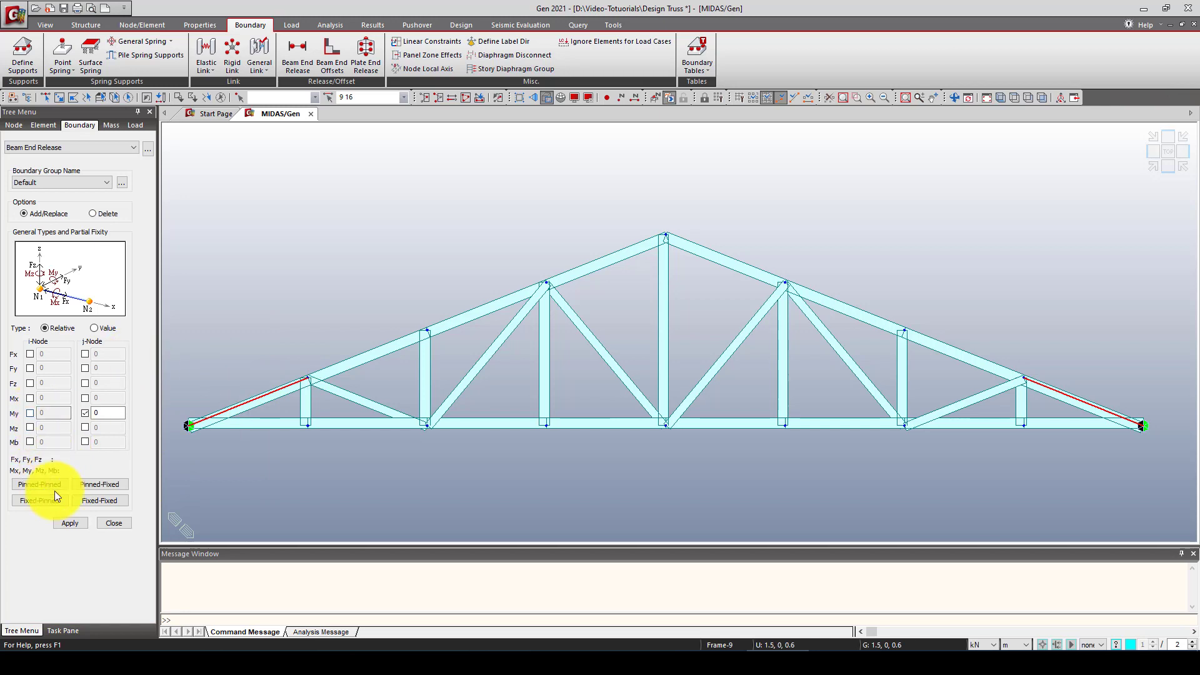
Step: Apply the j-end My release to members 9 and 16, then select web members 17 to 29
click(70, 522)
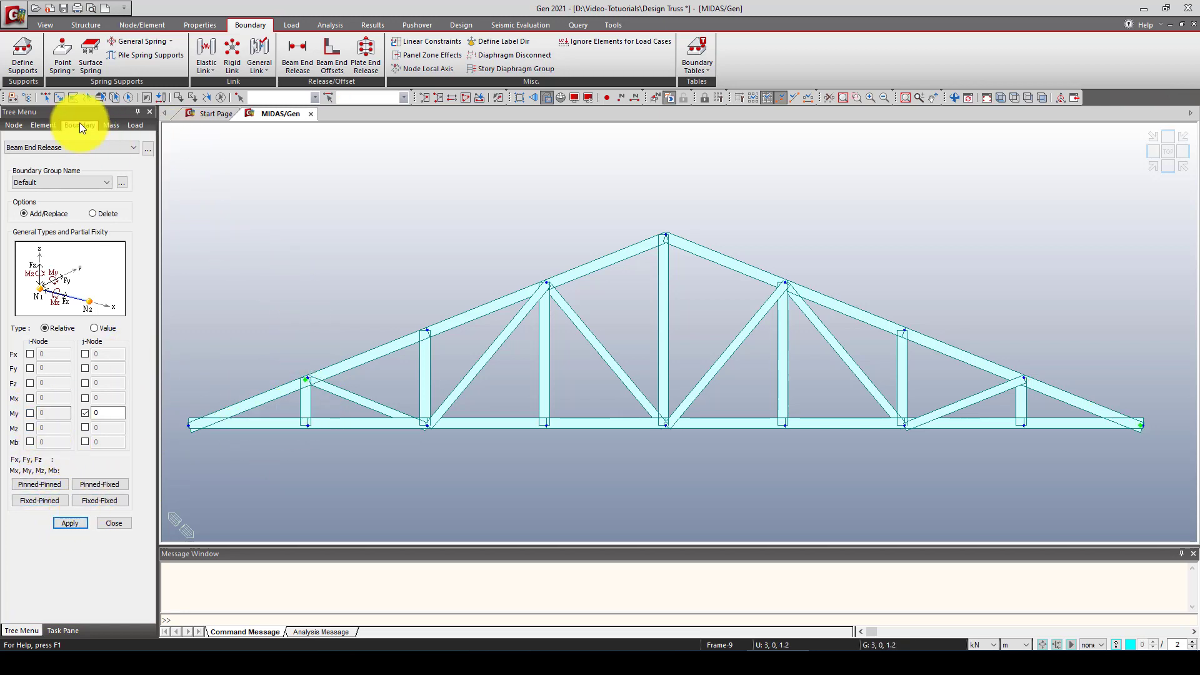
click(46, 97)
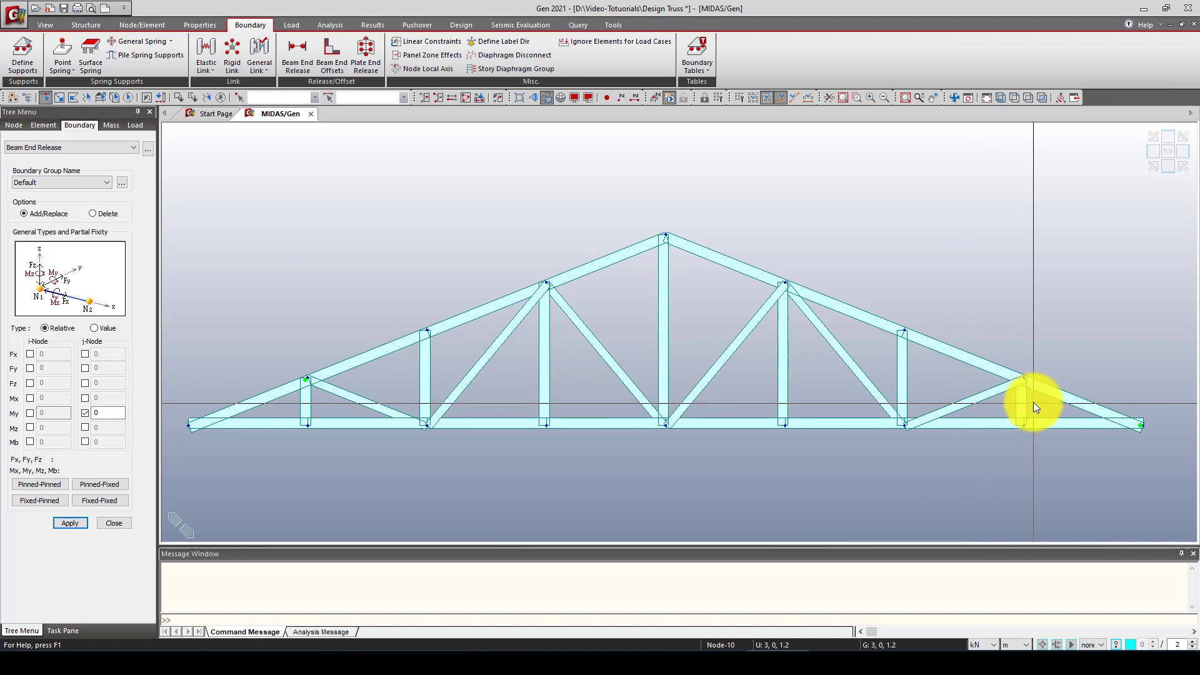
drag(1033, 403, 415, 381)
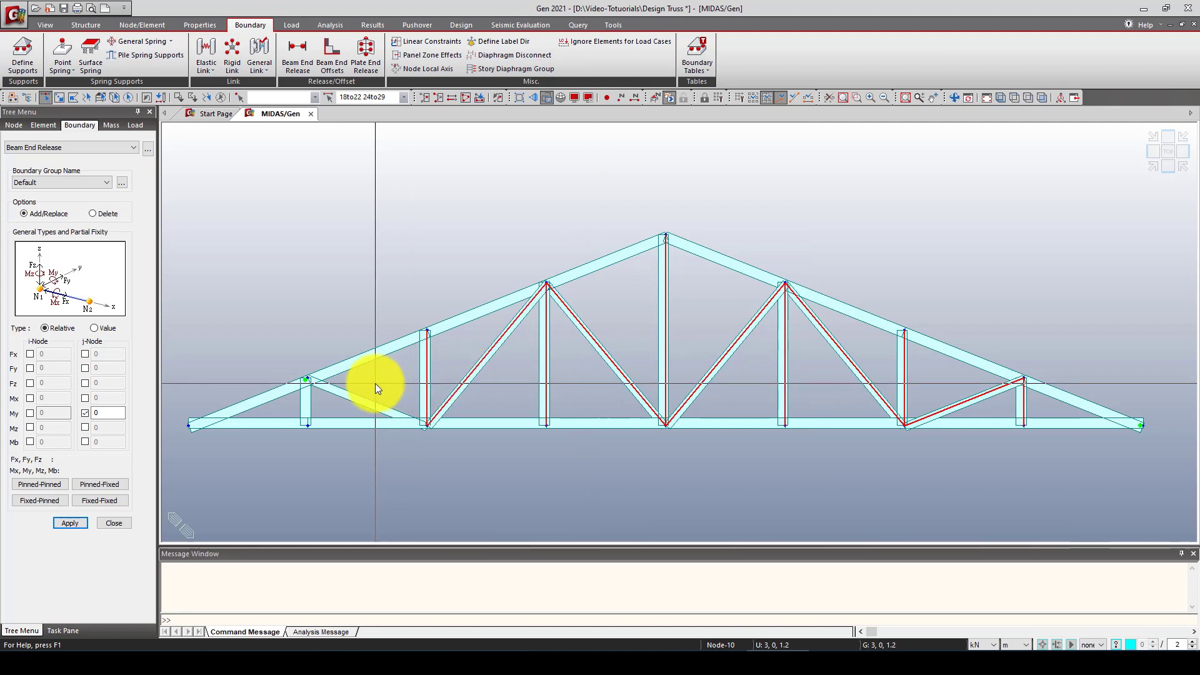
click(329, 398)
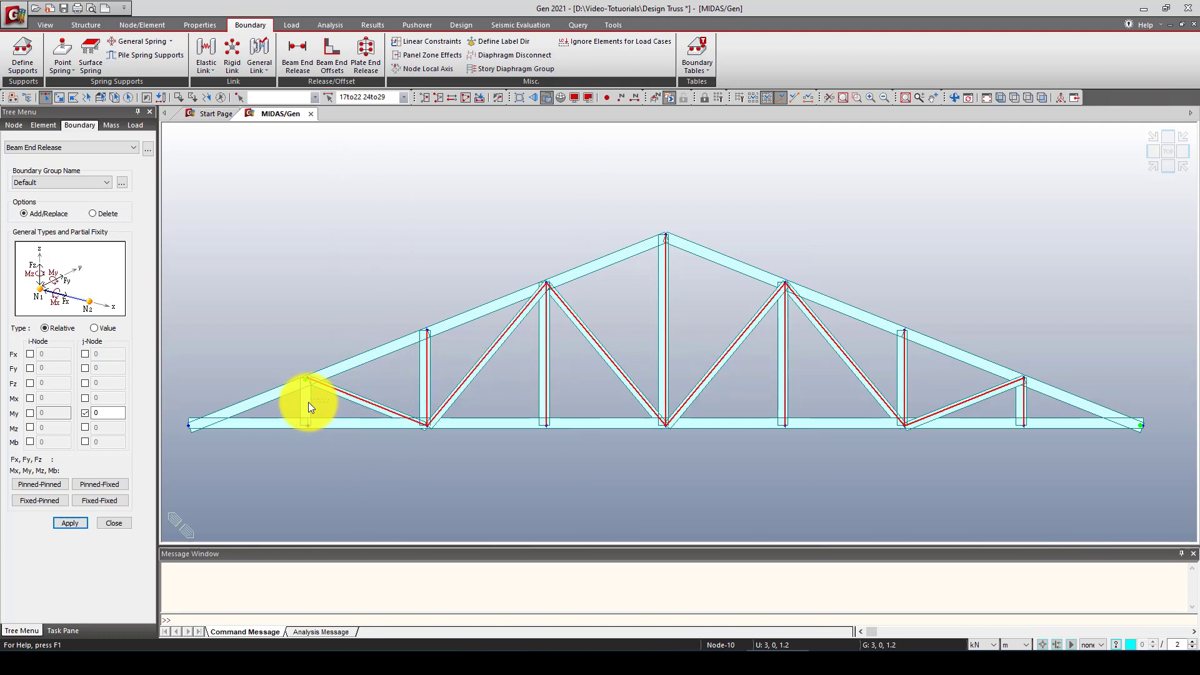
click(299, 403)
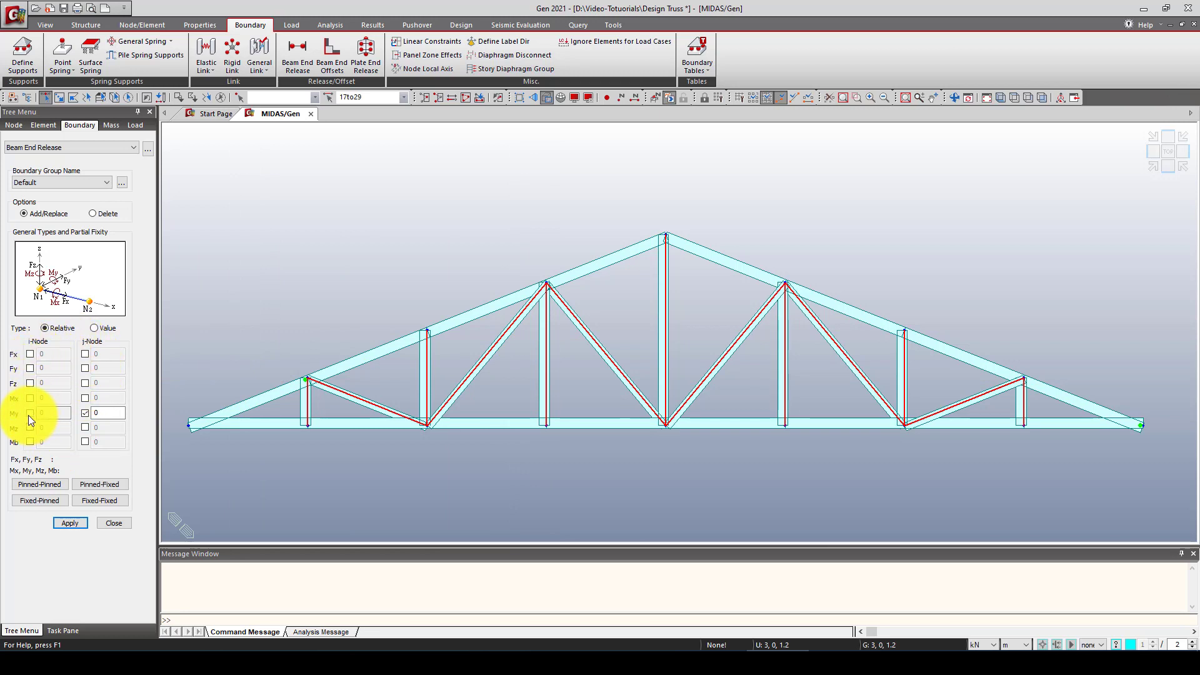
Step: Free Mx at both i- and j-ends of web members 17–29, with My no longer released
click(85, 412)
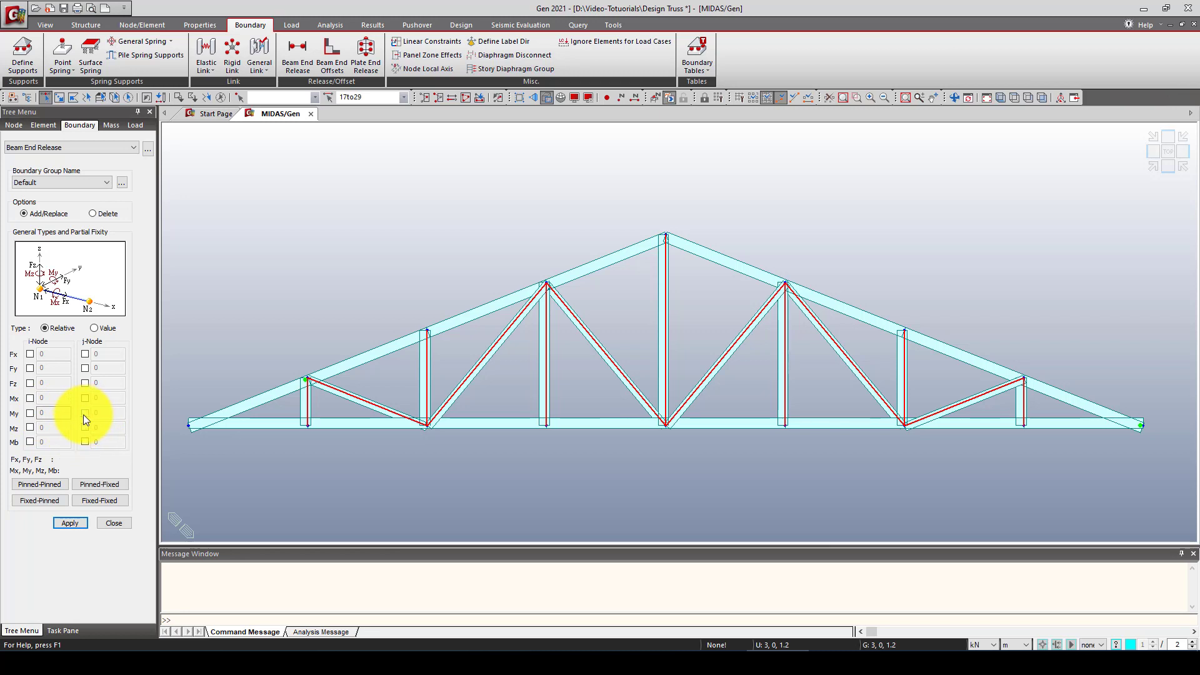
click(30, 413)
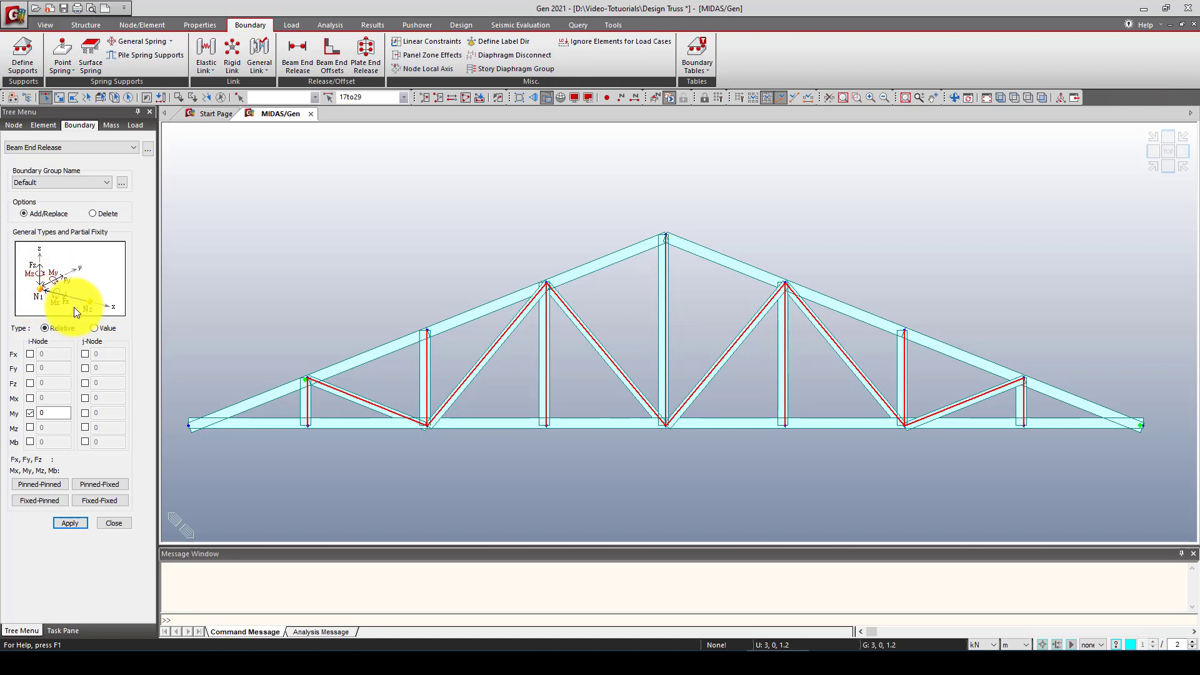
click(29, 398)
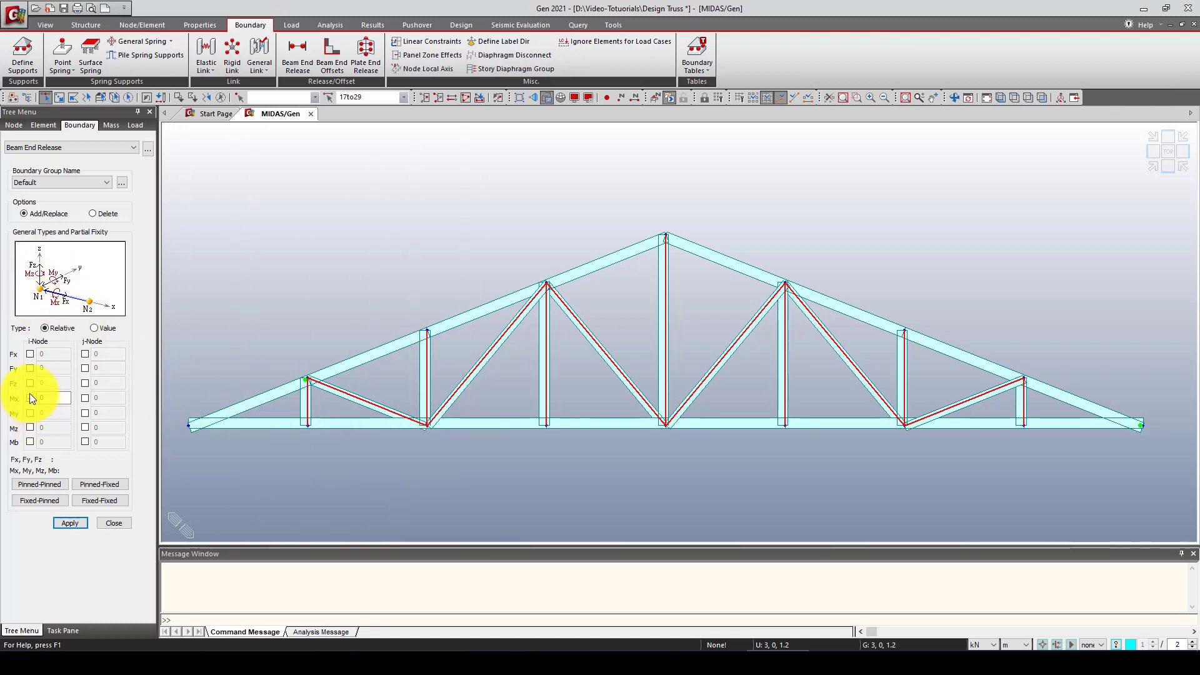
click(85, 398)
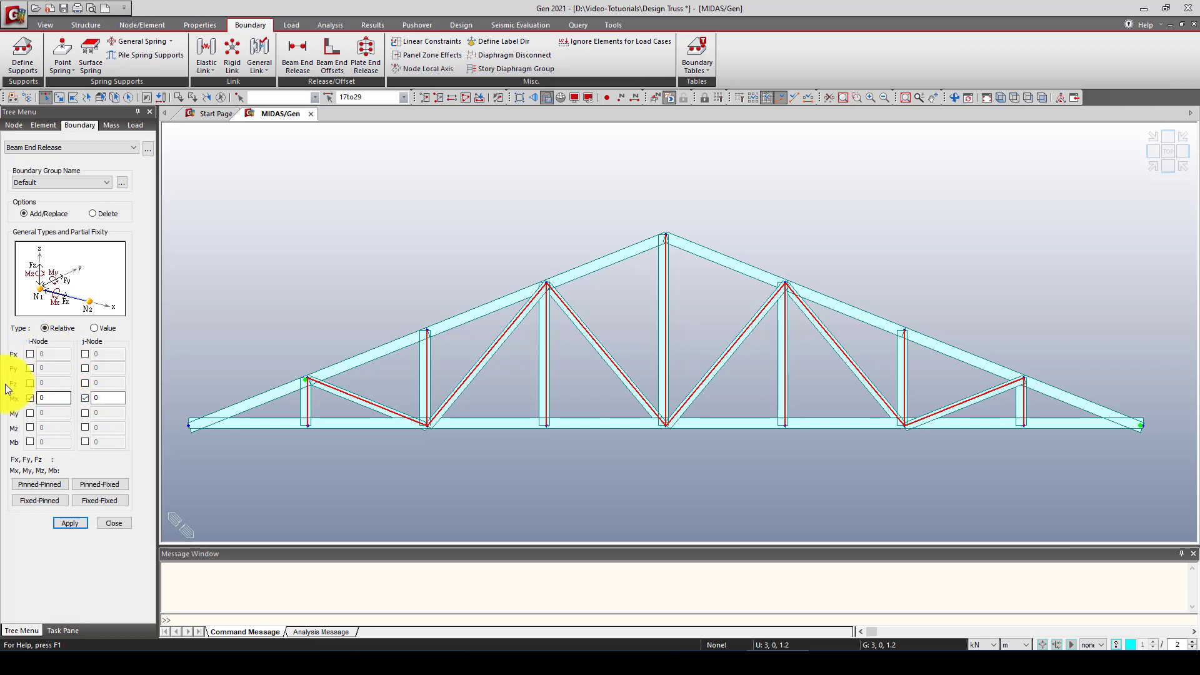
click(70, 525)
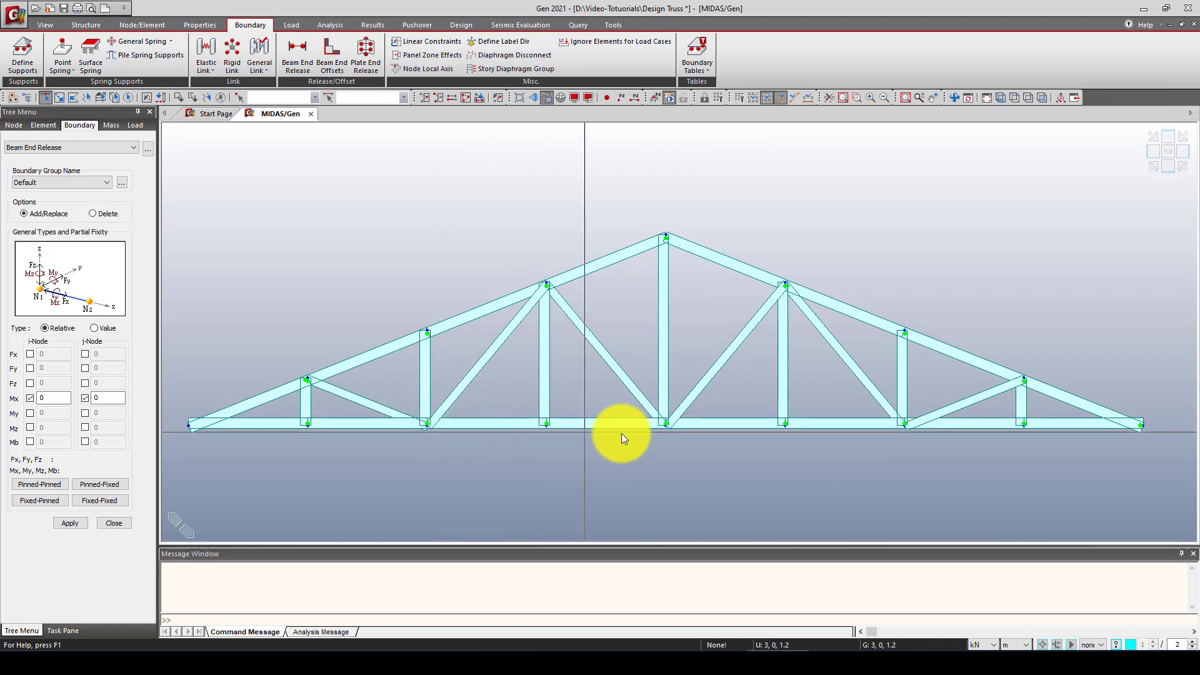
Step: Remove the j-end My release from top-chord members 9 and 16, keeping only web Mx releases
click(103, 521)
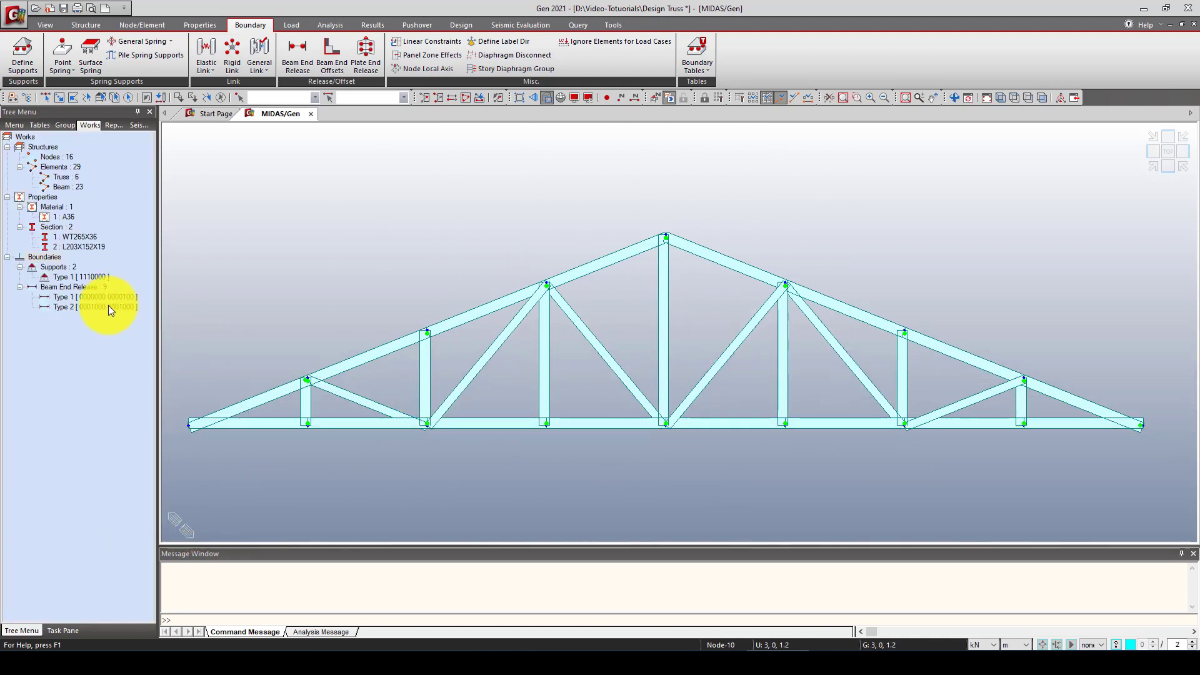
click(94, 298)
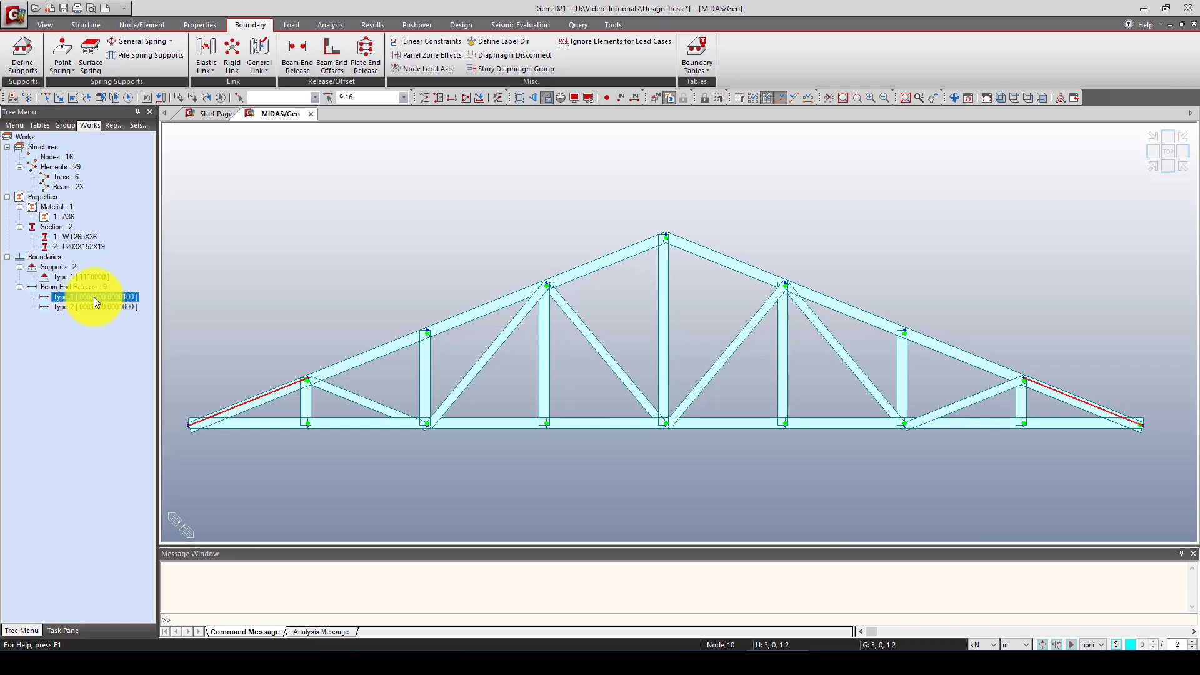
right_click(93, 298)
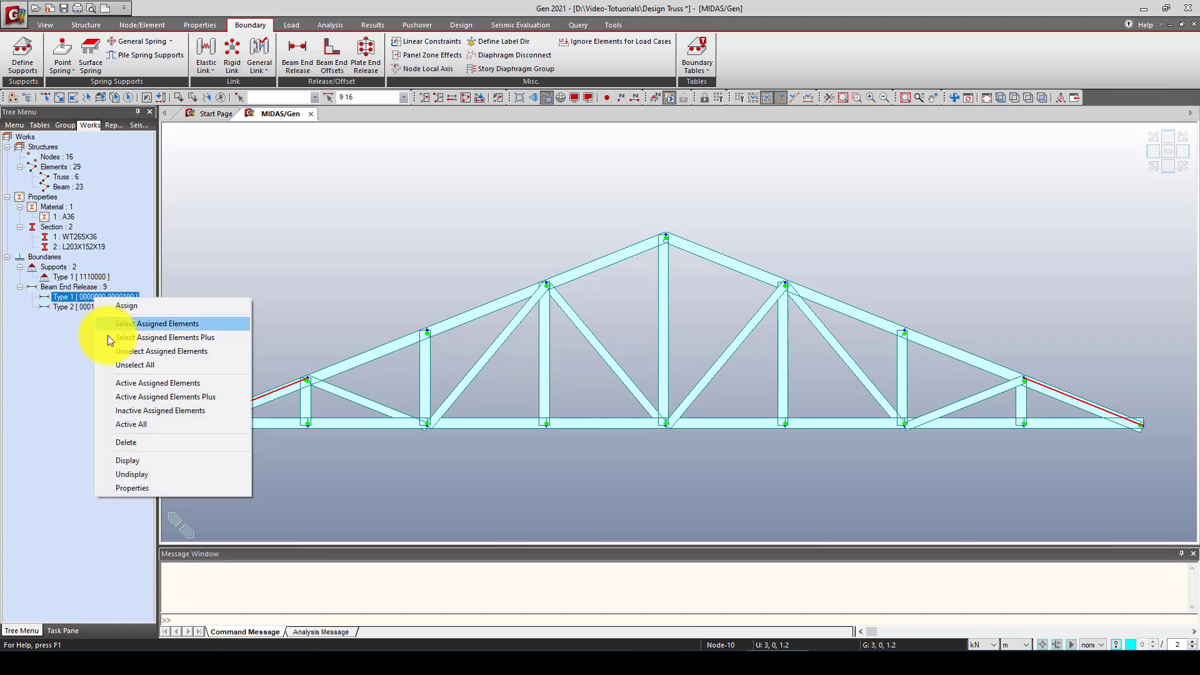
click(123, 487)
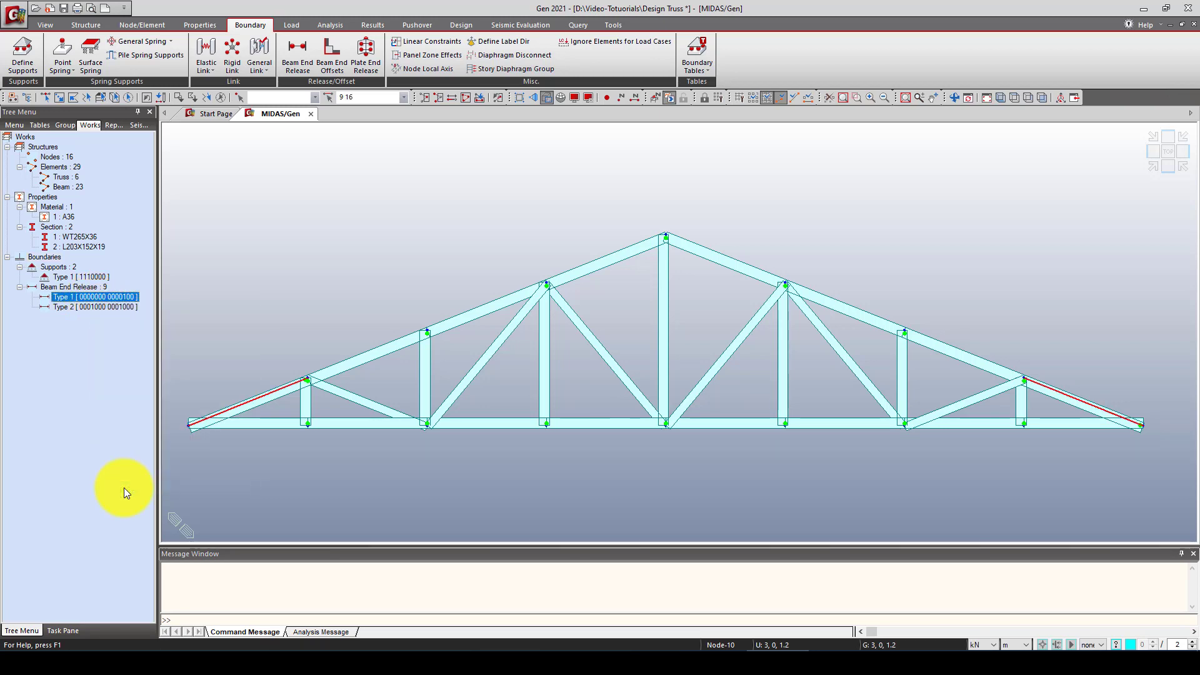
click(85, 413)
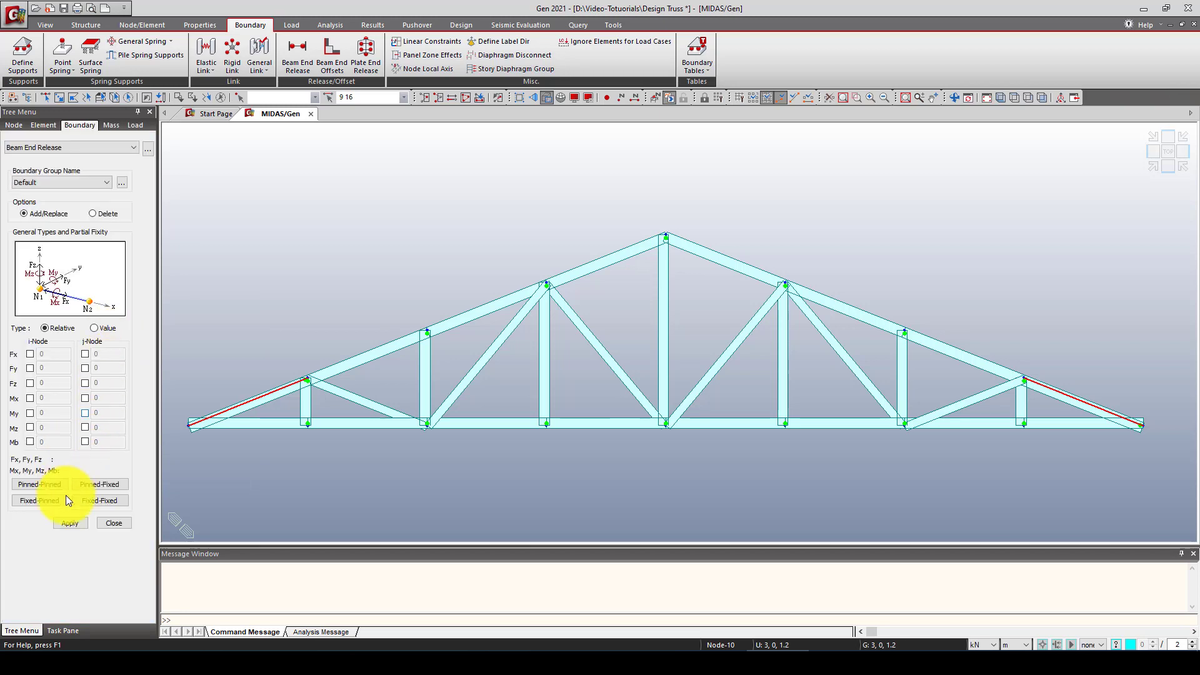
click(70, 523)
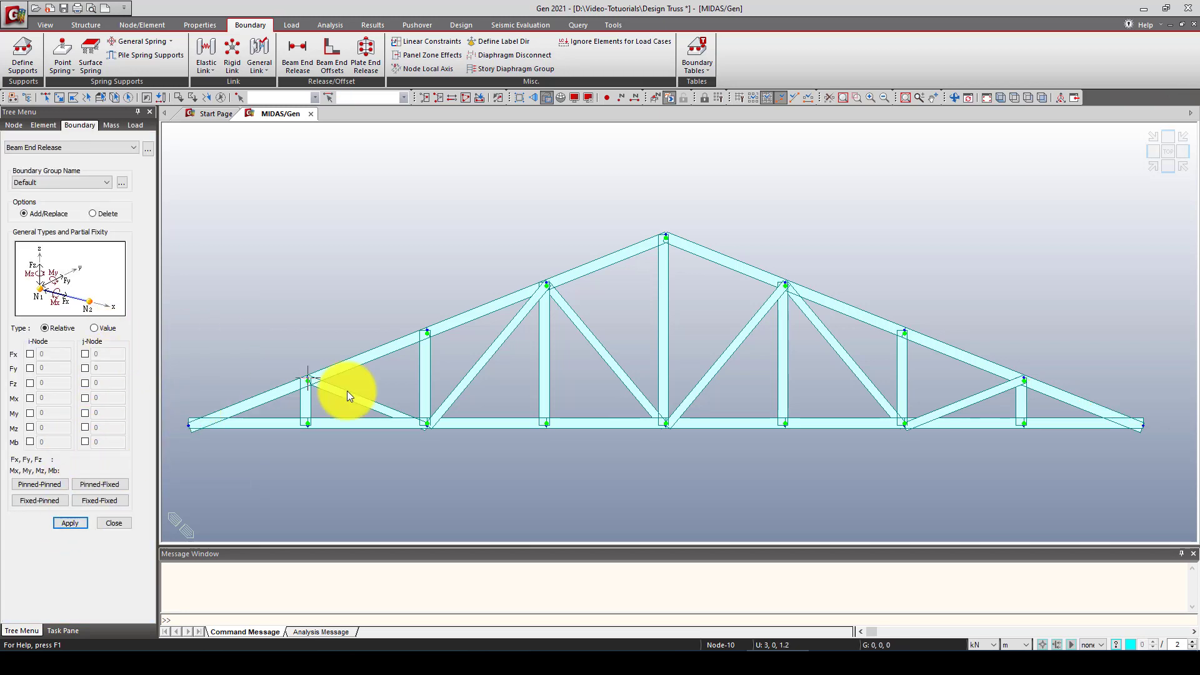
click(1007, 400)
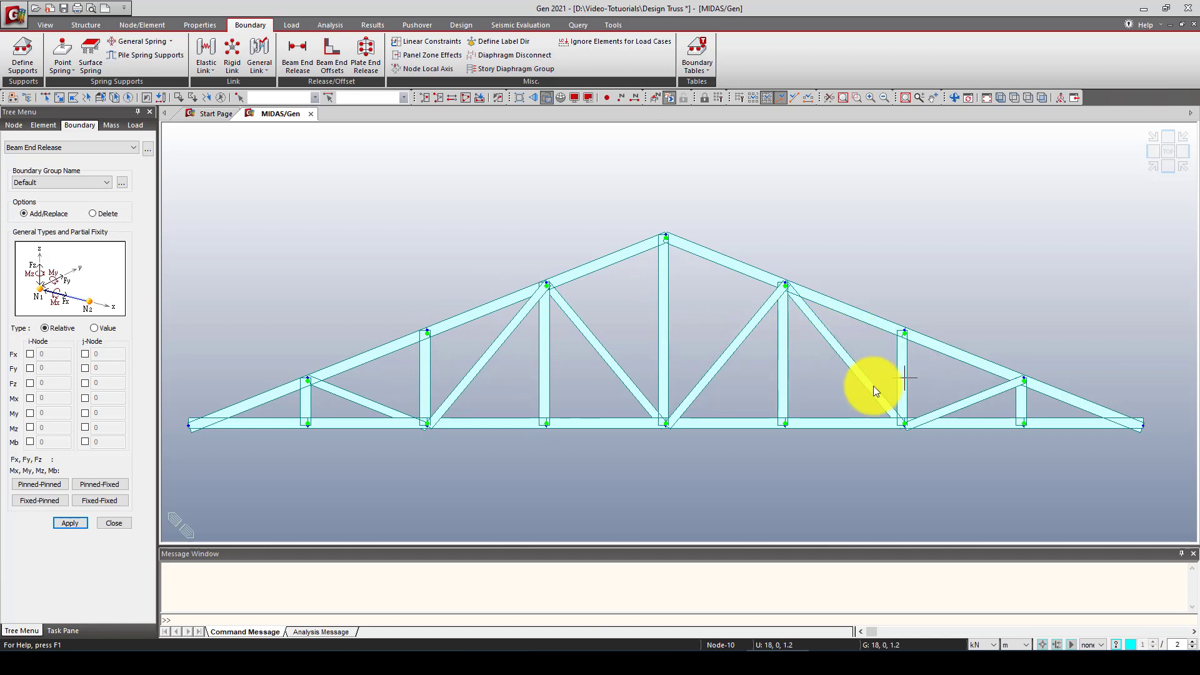
click(112, 522)
click(84, 300)
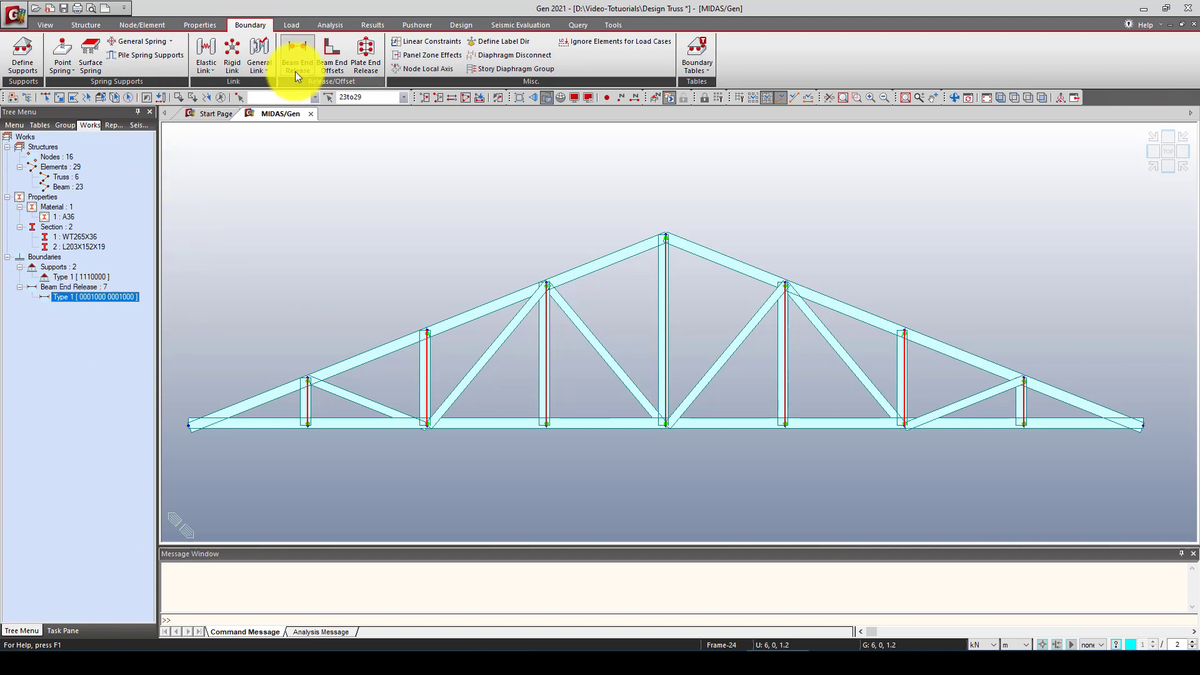
click(292, 23)
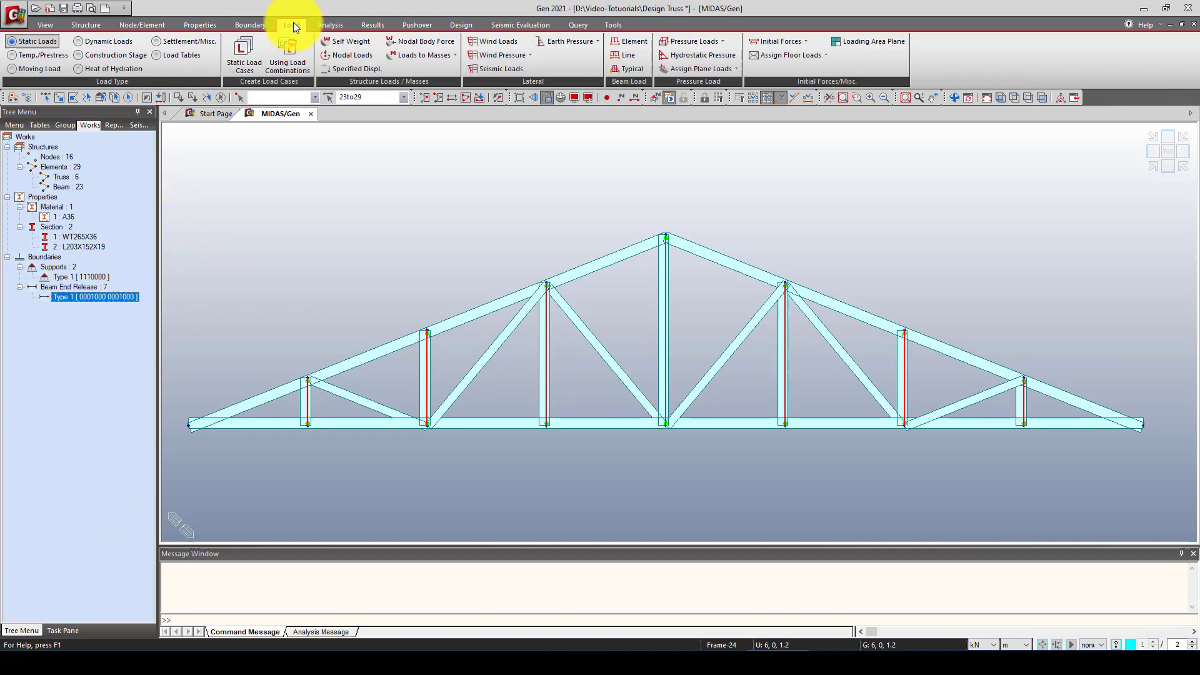
Step: Add static load case DL with type Dead Load (D)
click(250, 55)
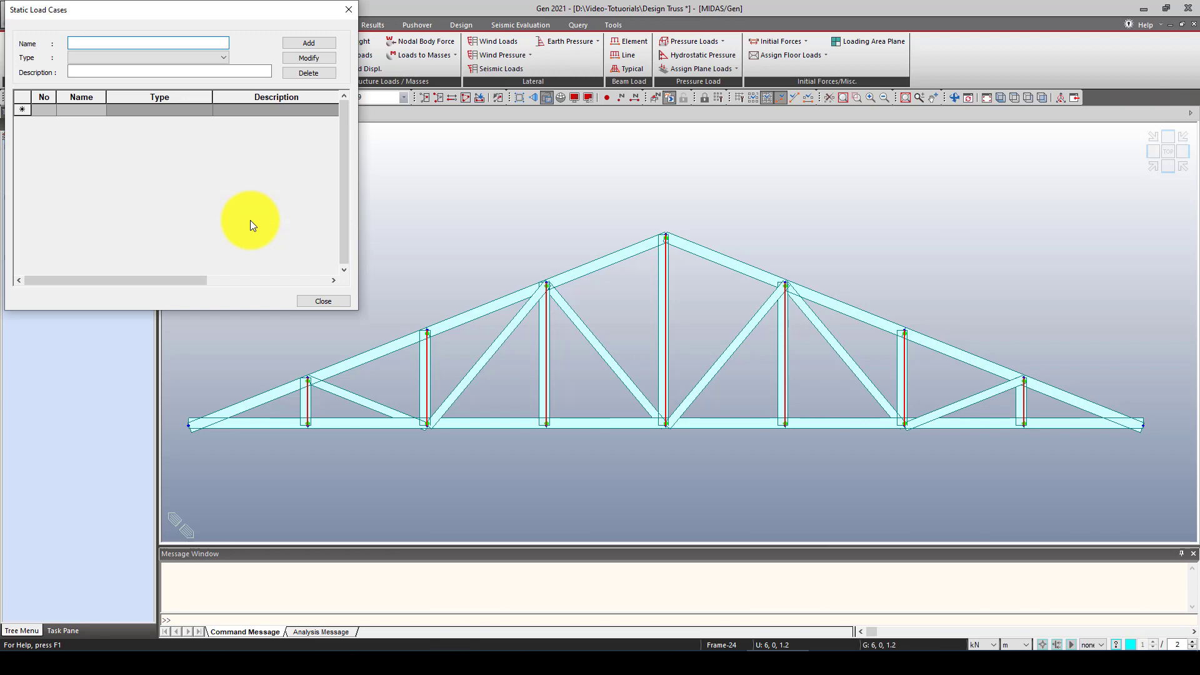
text(D)
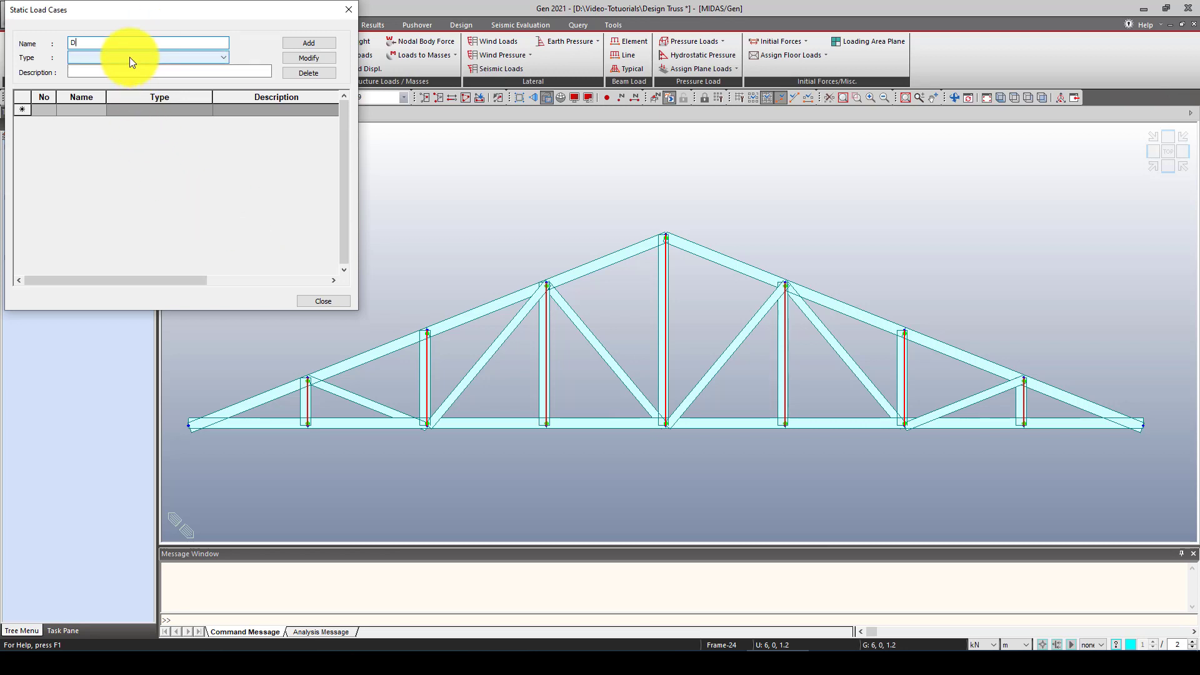
text(L)
click(129, 58)
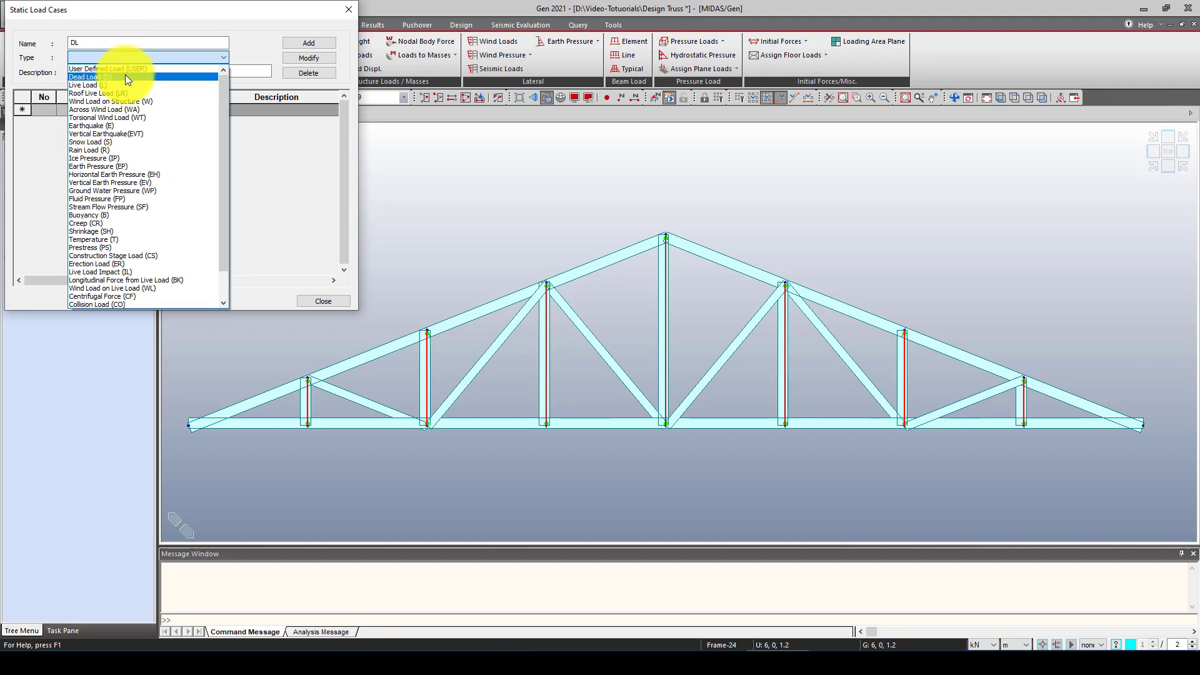
click(125, 75)
click(297, 44)
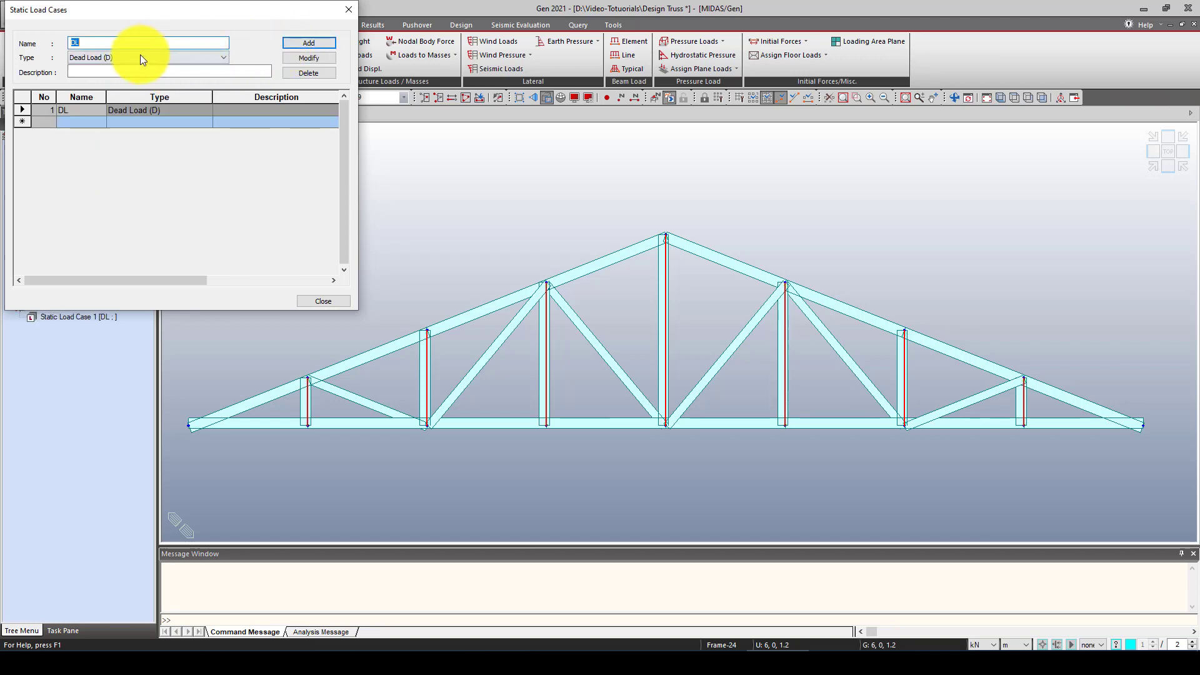
Step: Add static load case LL with type Live Load (L) and close the dialog
click(72, 44)
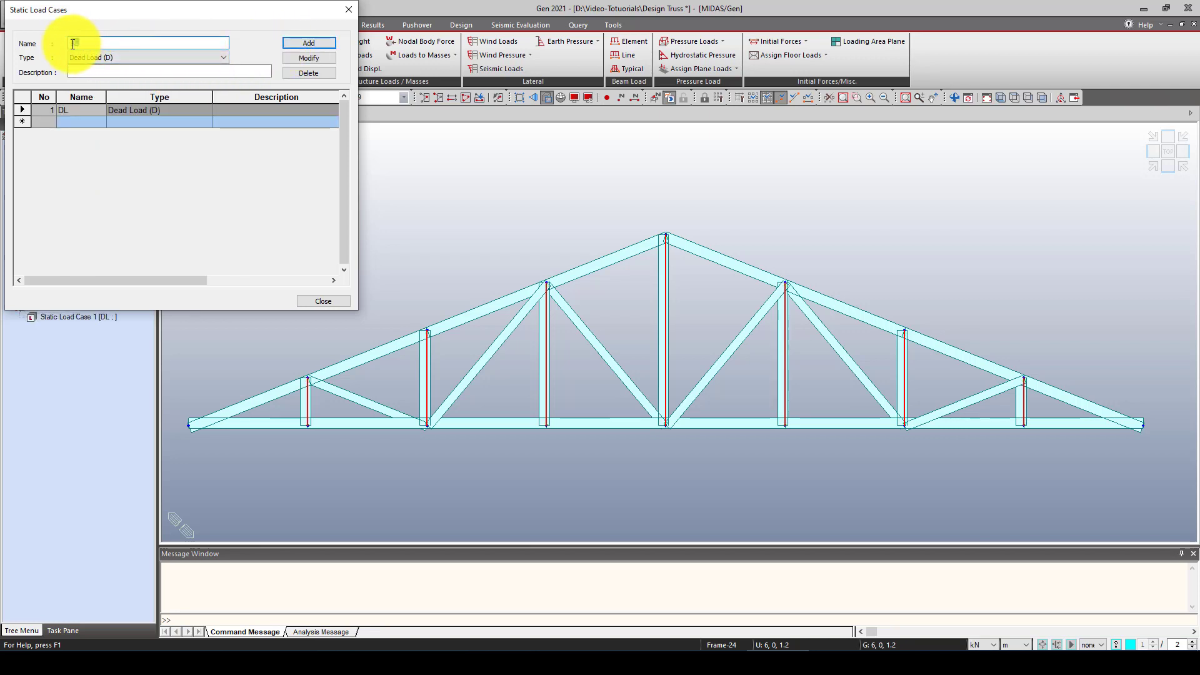
text(LL)
click(99, 58)
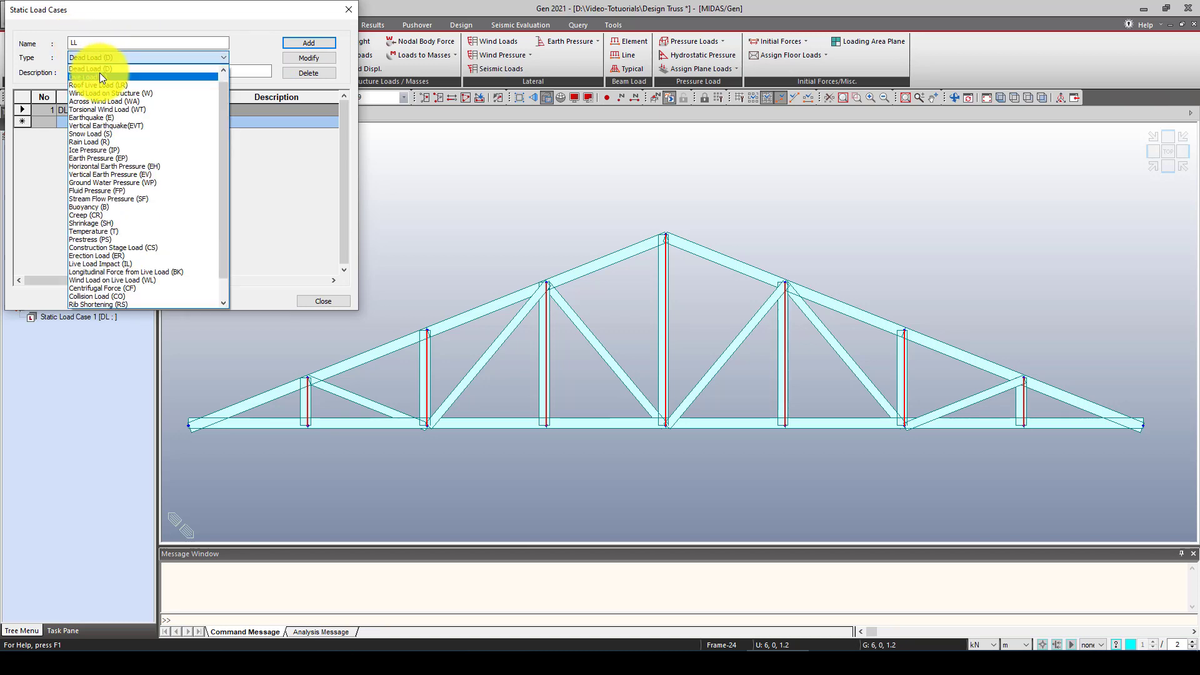
click(100, 73)
click(131, 59)
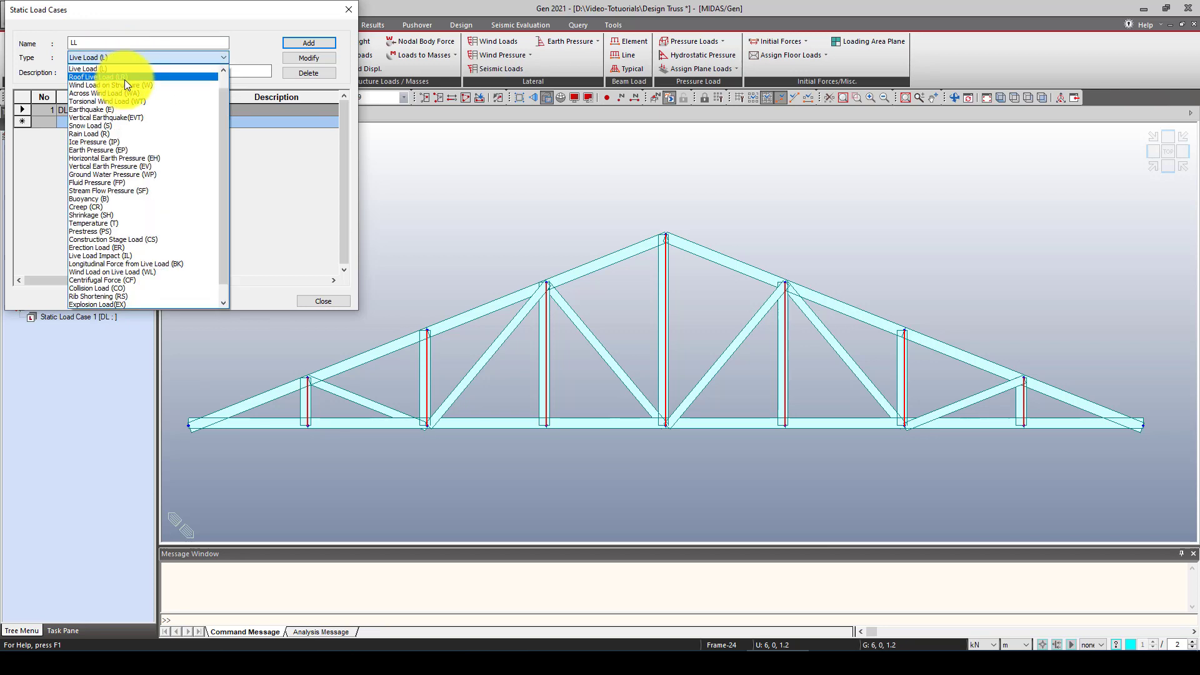
click(178, 43)
click(307, 44)
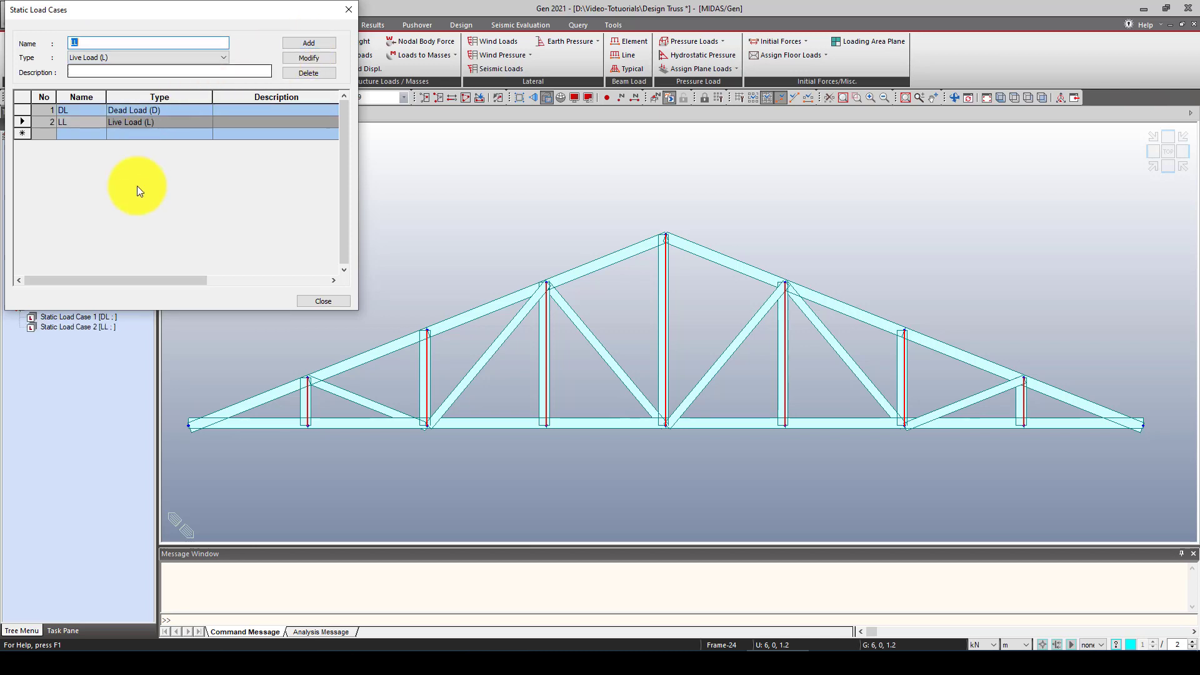
click(314, 301)
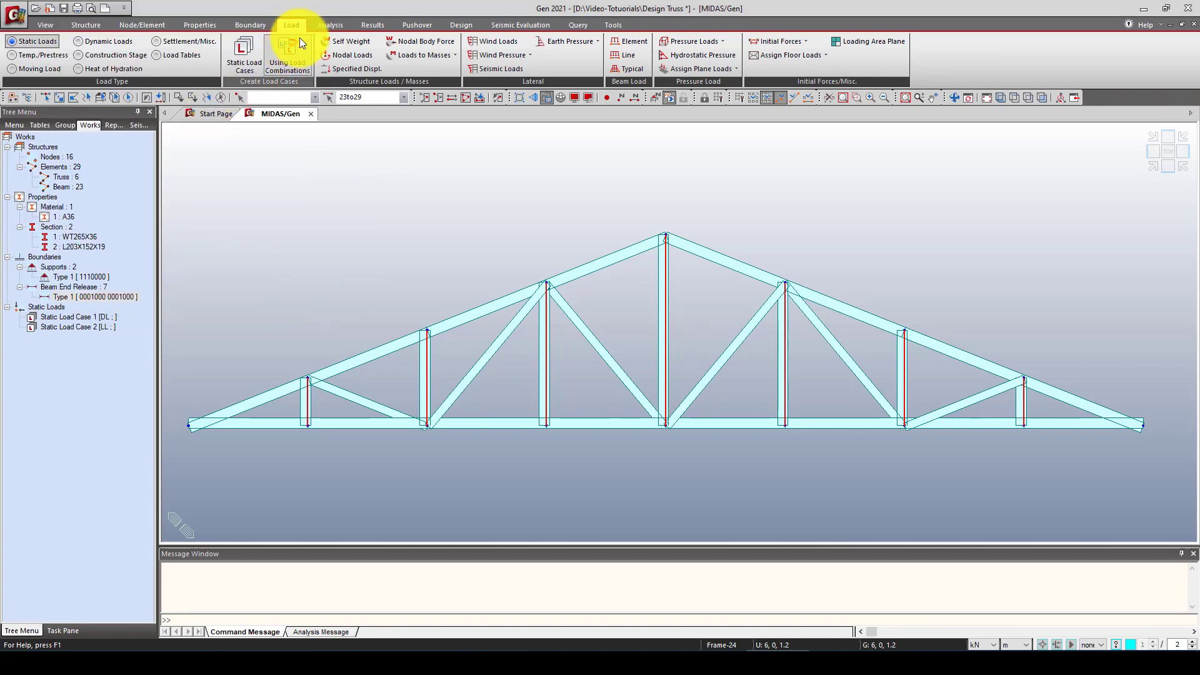
Step: Add self weight to the DL case with a Z factor of -1
click(350, 41)
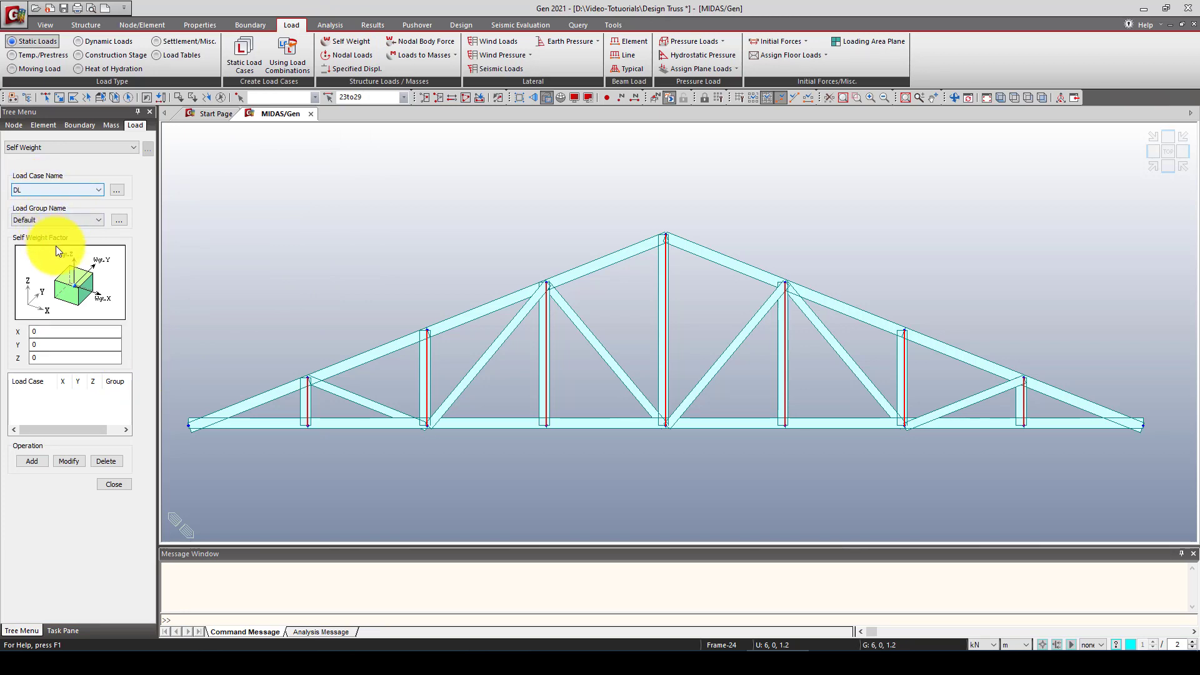
click(32, 358)
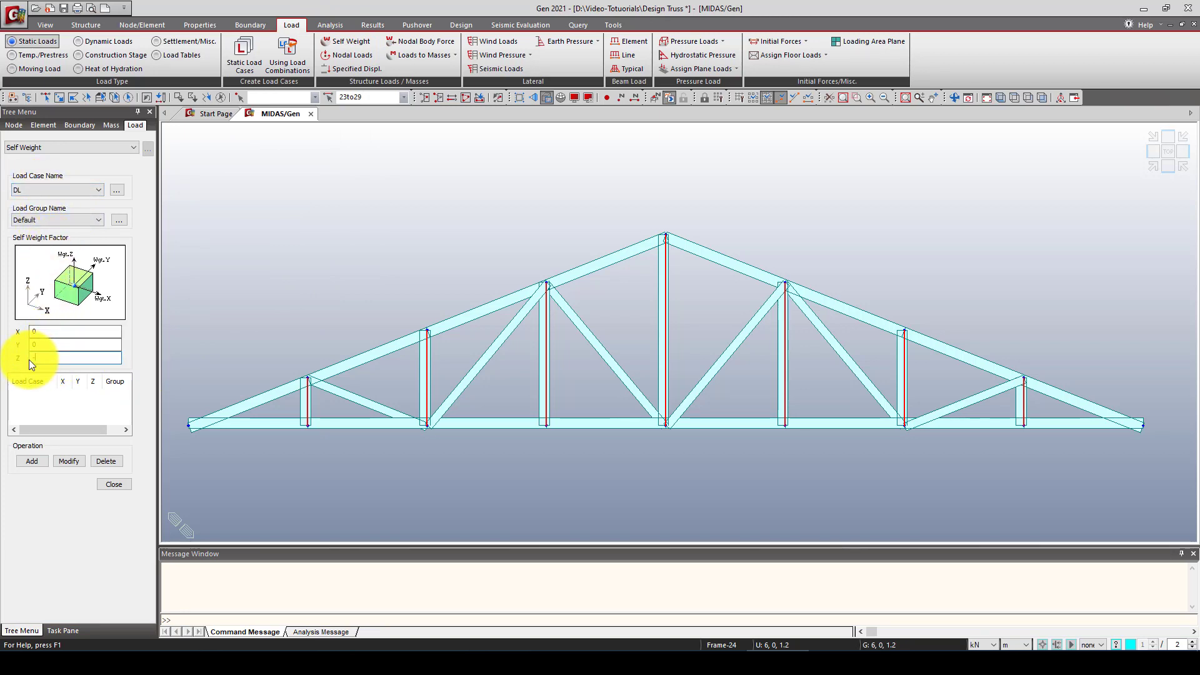
text(-1)
click(32, 461)
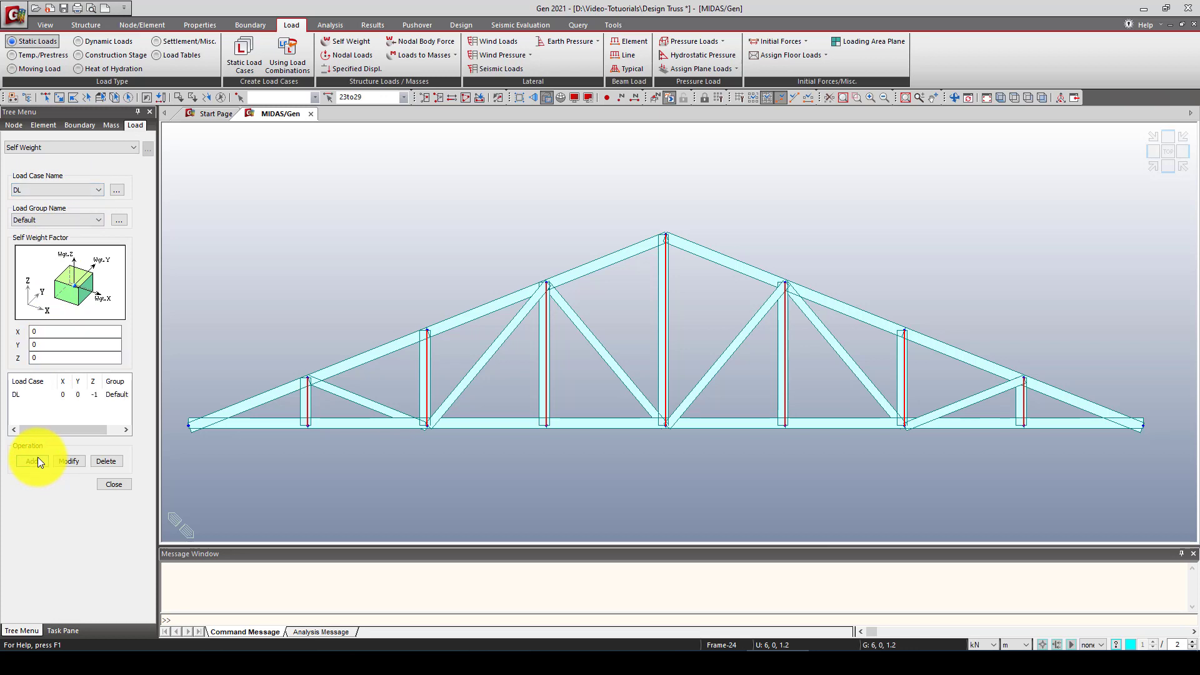
click(346, 55)
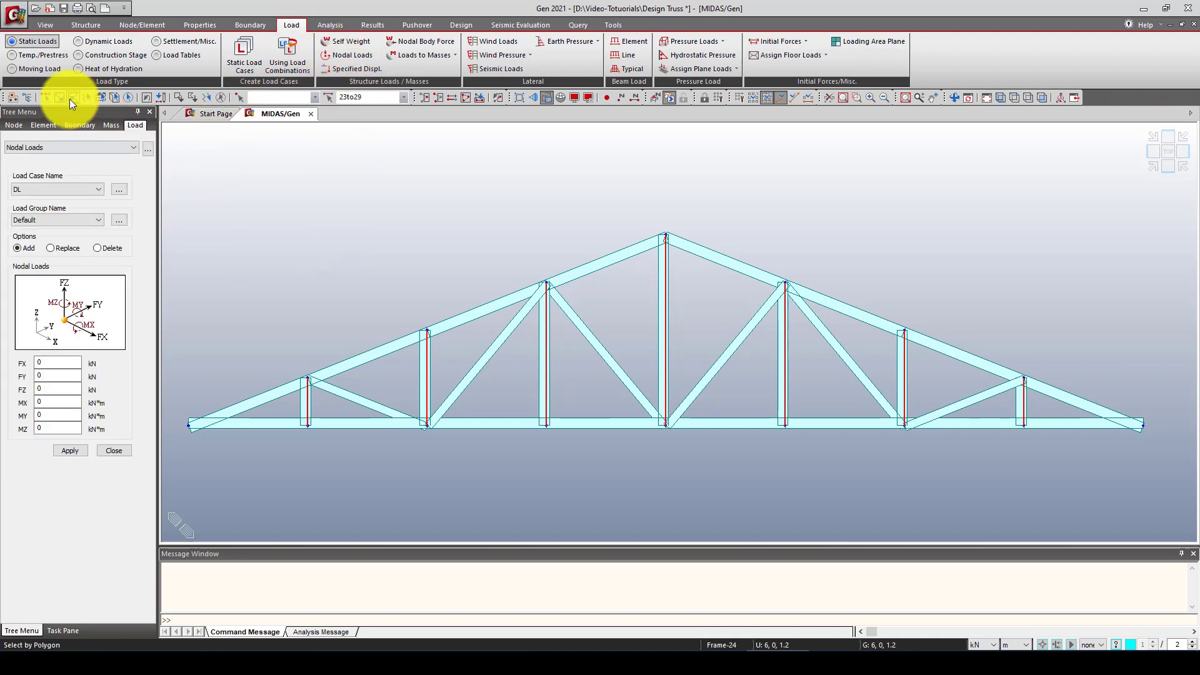
Step: Apply an FZ = -10 kN nodal load in DL to the picked top-chord nodes
click(50, 98)
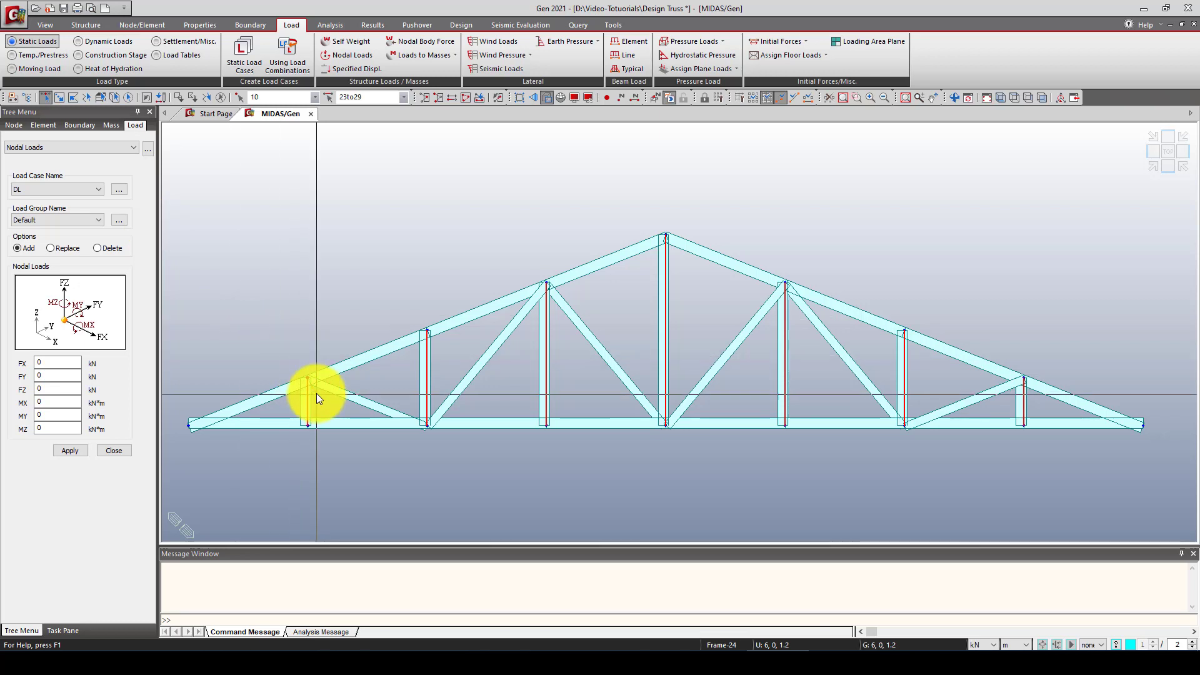
click(429, 340)
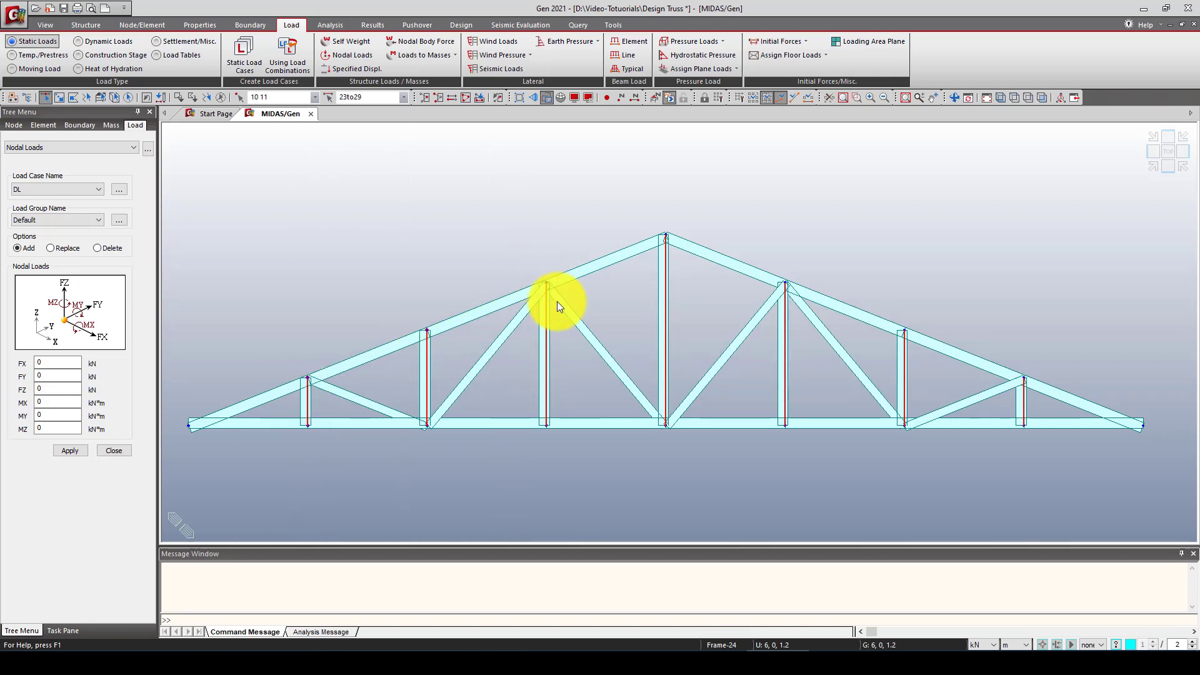
click(681, 233)
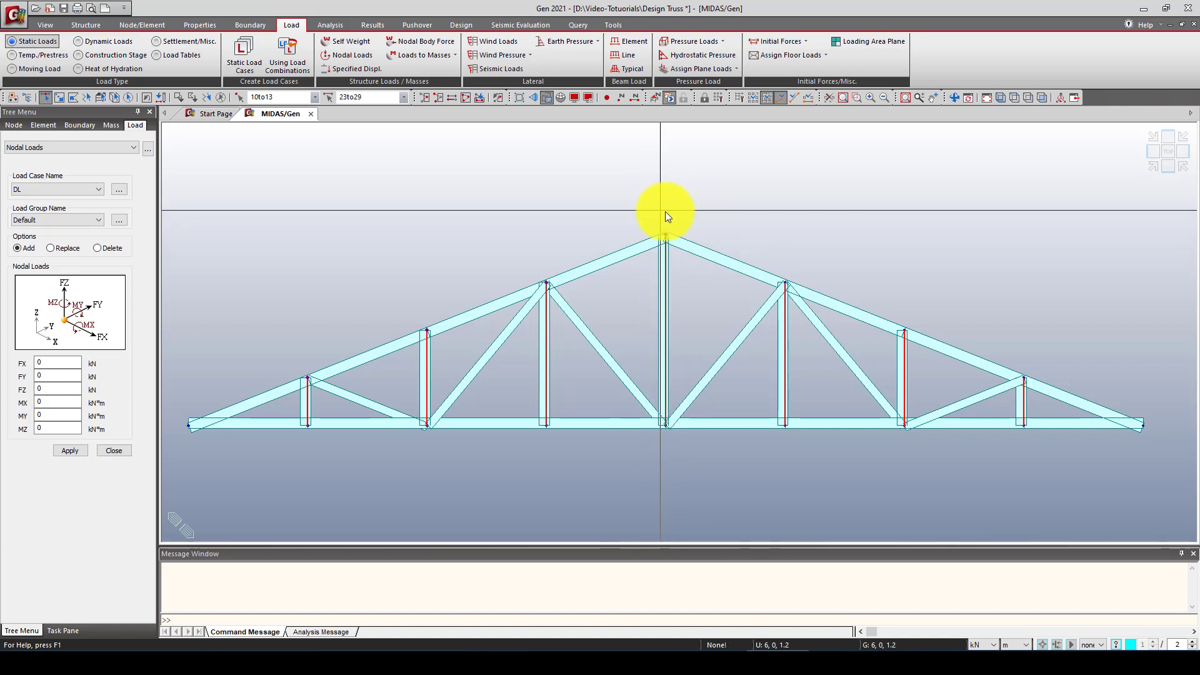
click(665, 237)
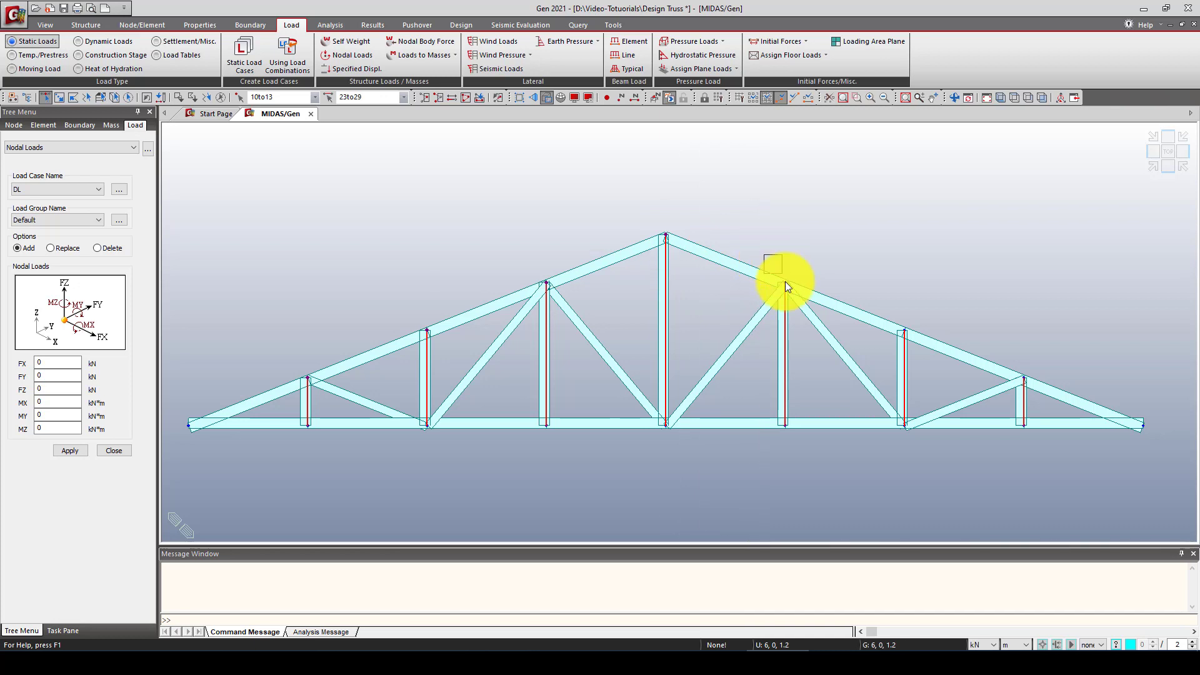
click(901, 325)
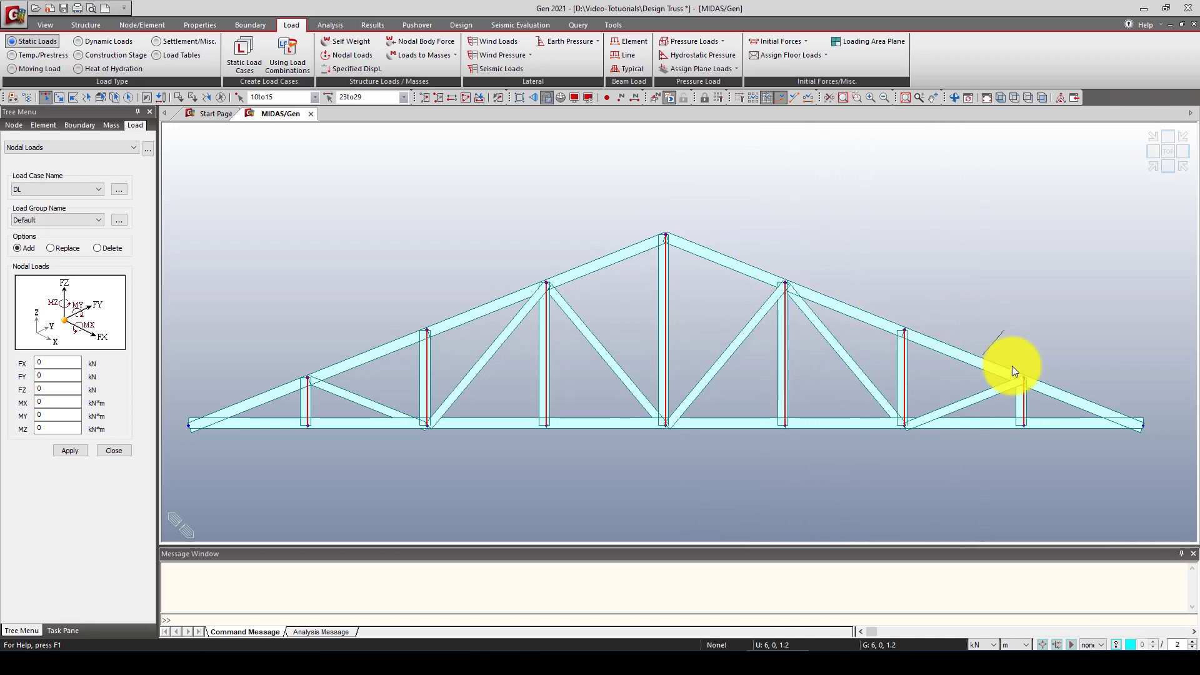
click(1025, 378)
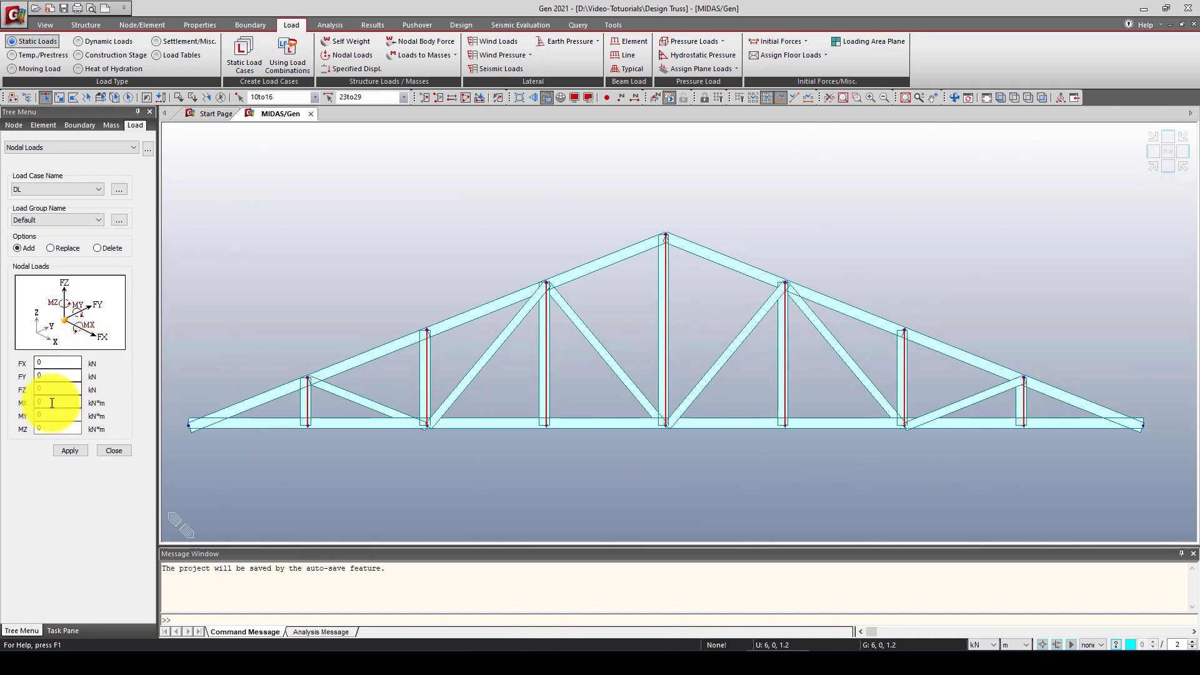
double_click(34, 389)
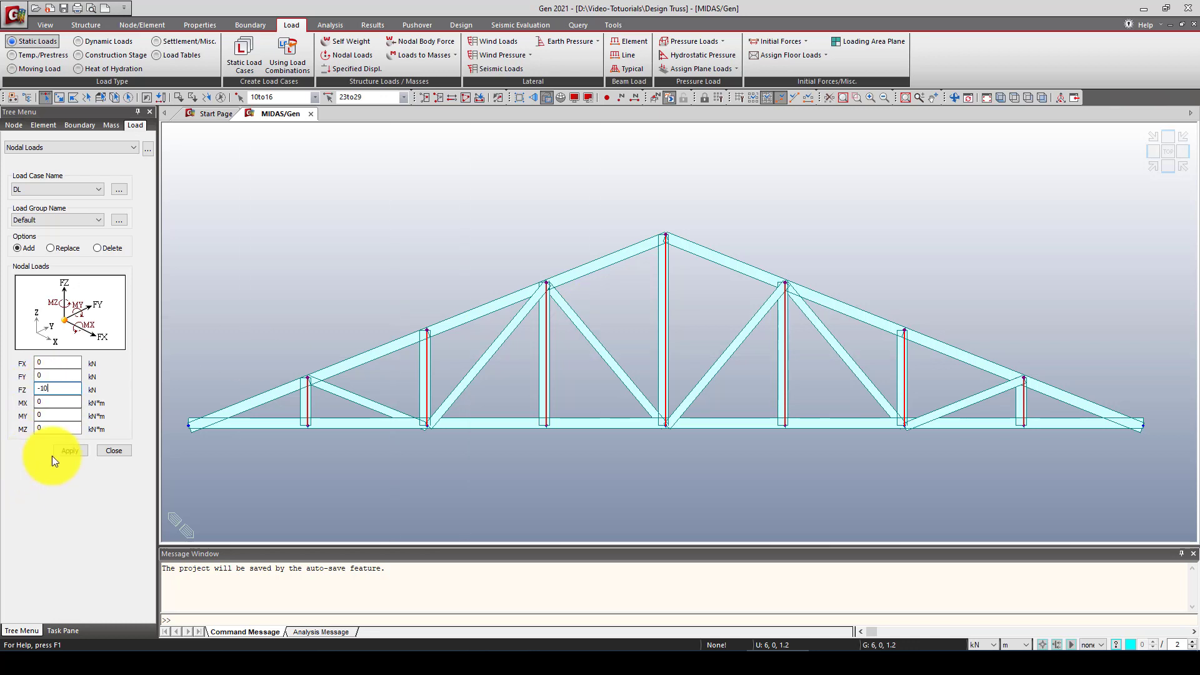
click(70, 451)
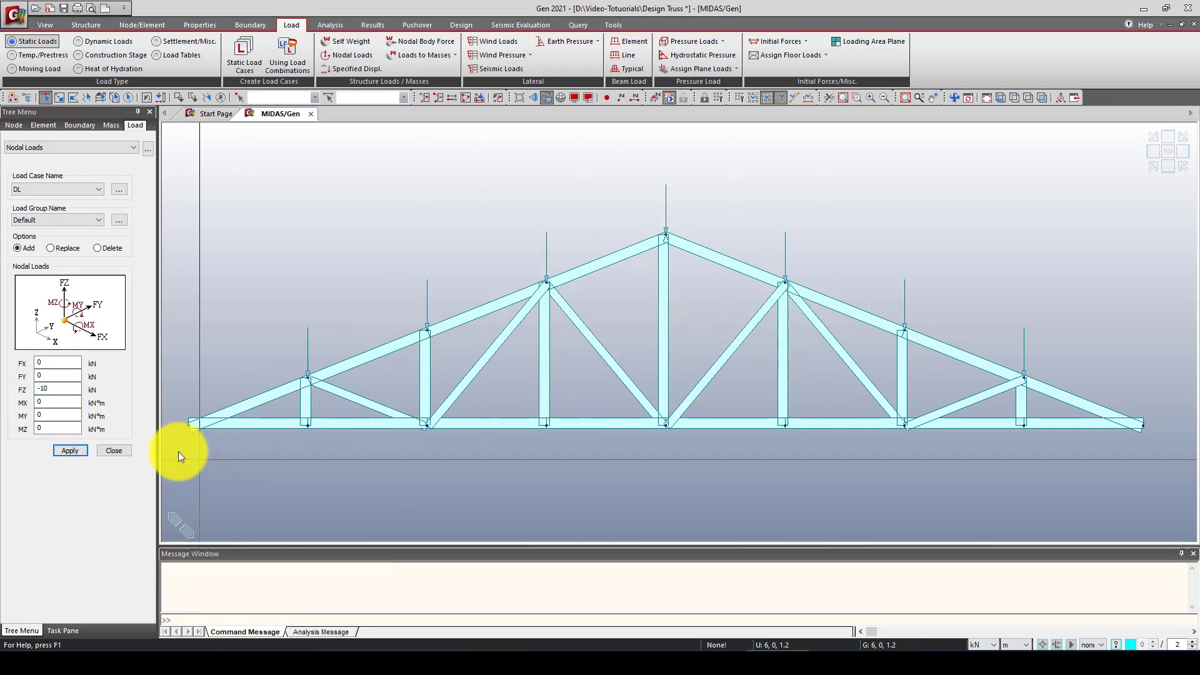
click(118, 449)
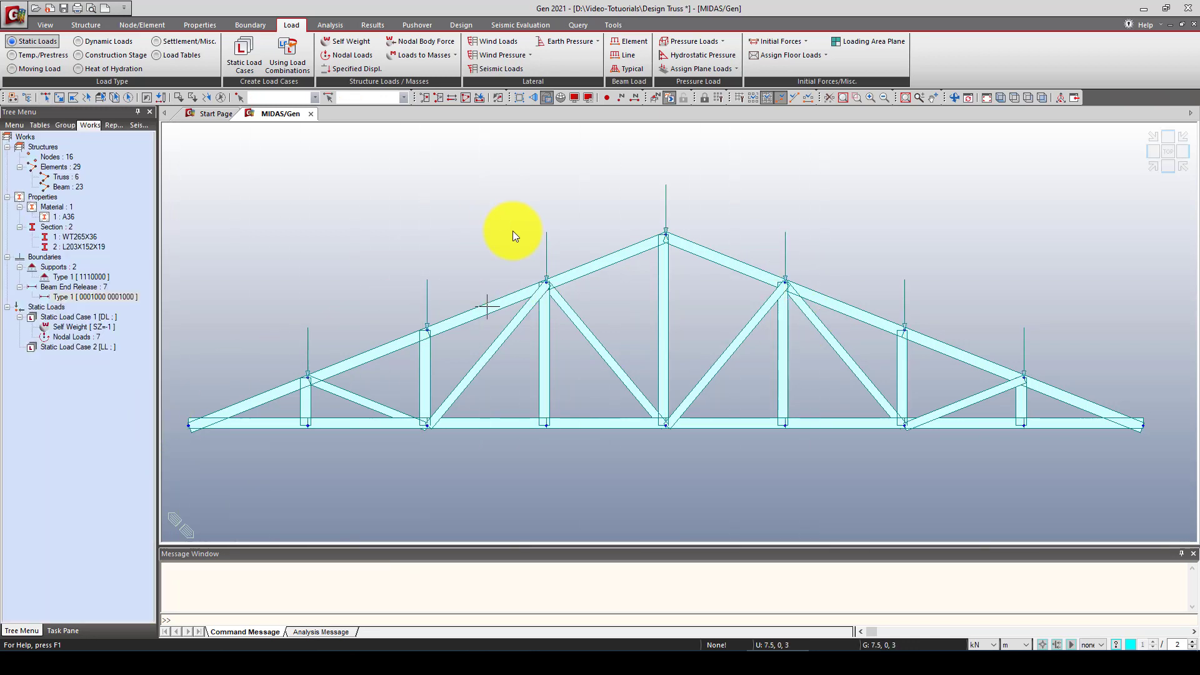
Step: Perform the truss analysis and check the message log confirms it completed successfully
click(329, 25)
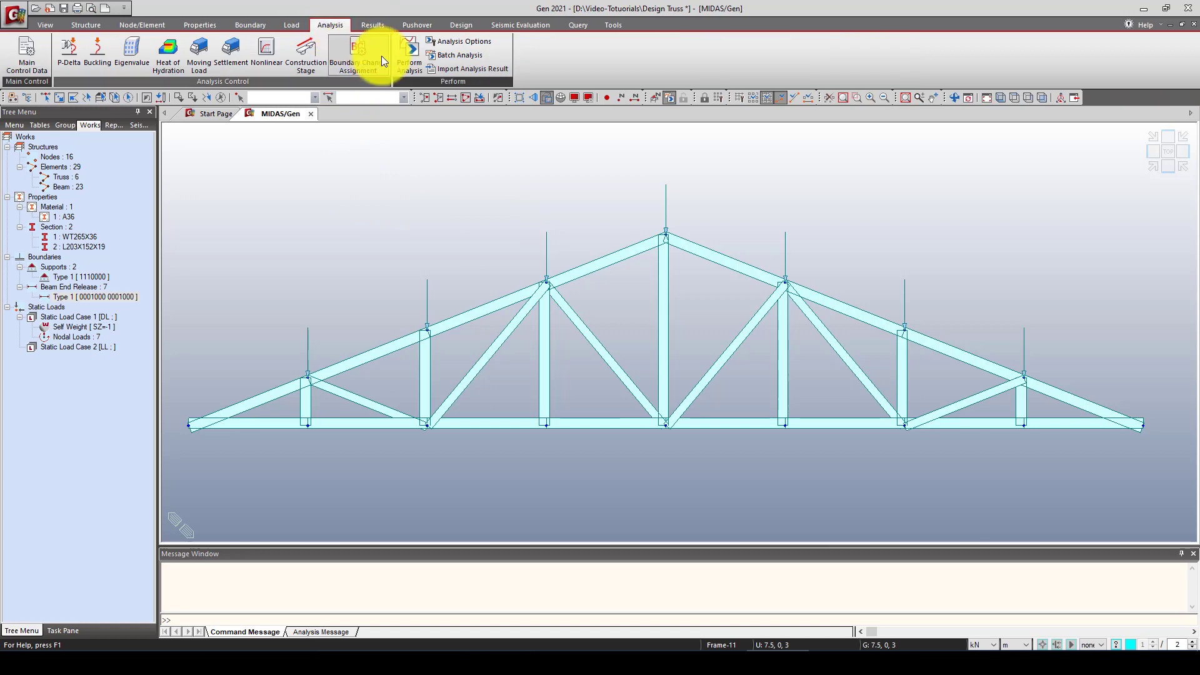
click(408, 57)
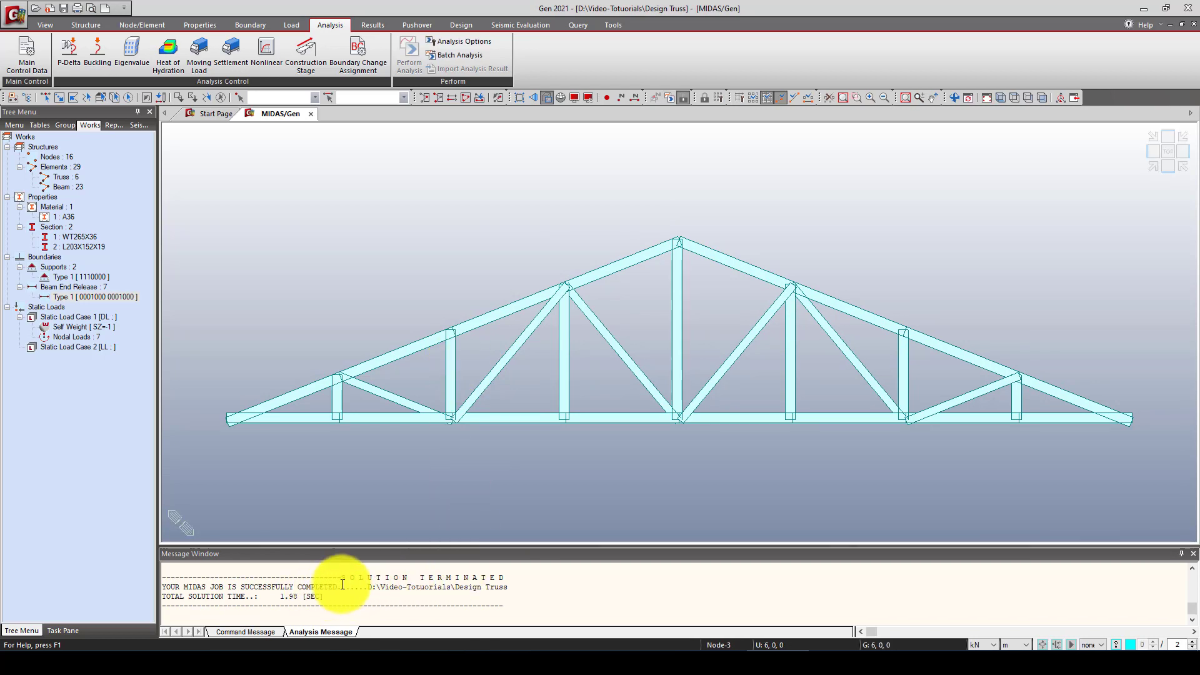
scroll(348, 583, up, 1)
scroll(278, 587, up, 4)
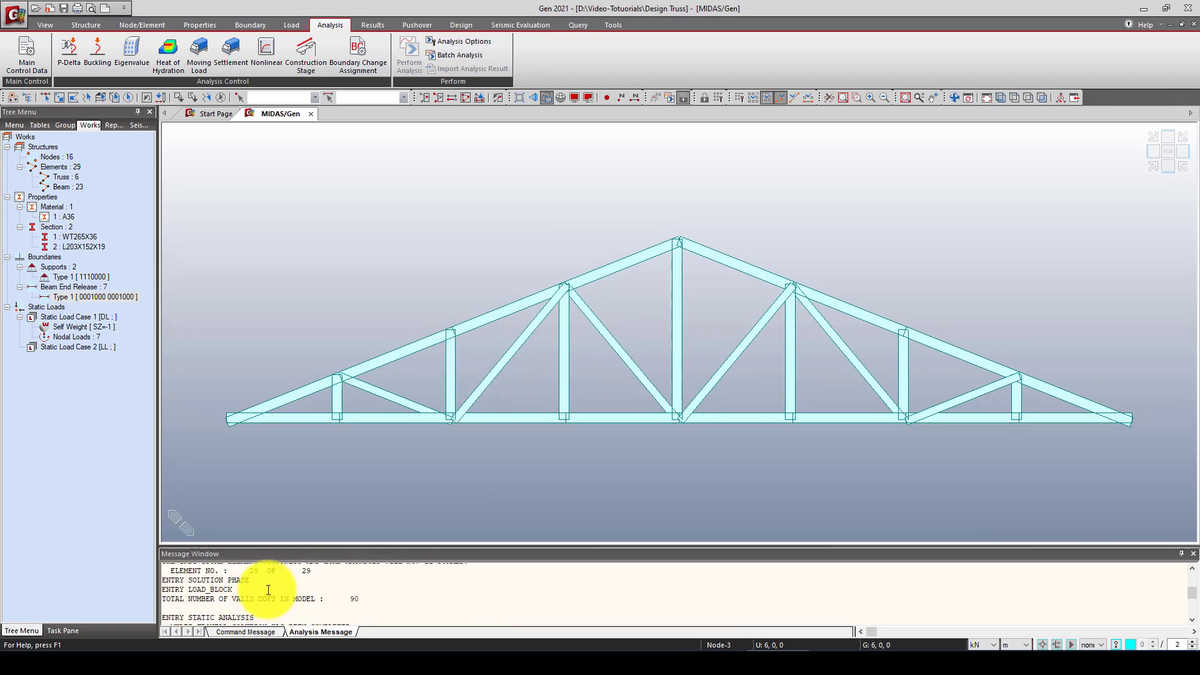
scroll(303, 591, down, 4)
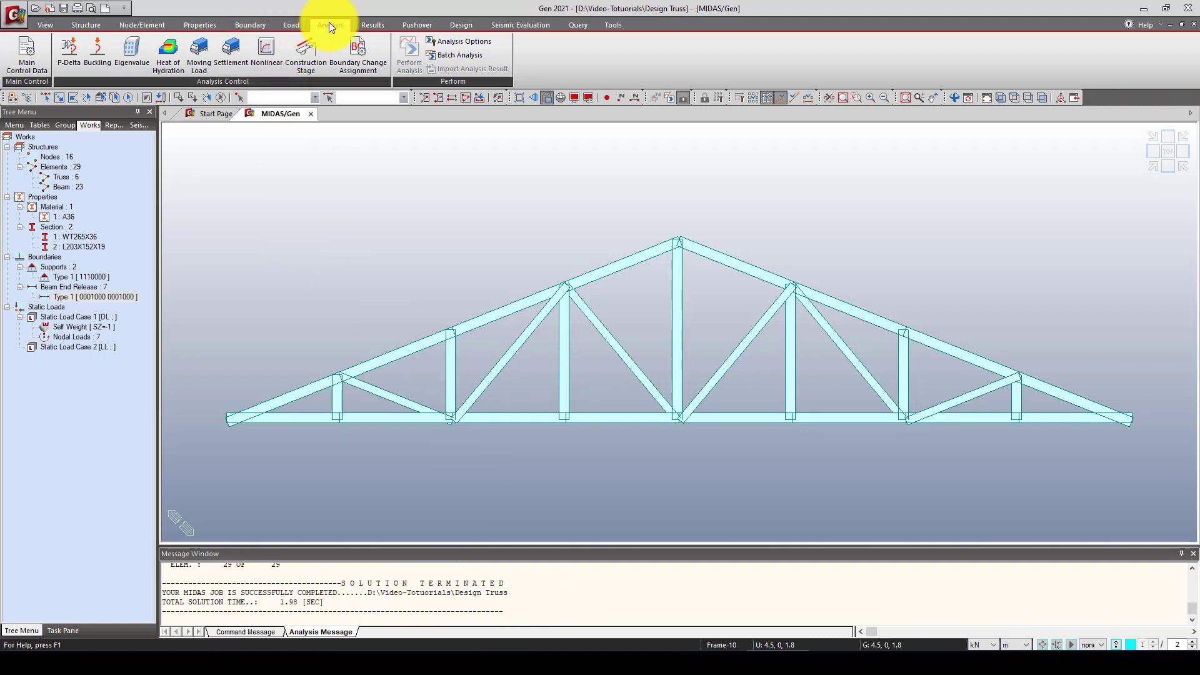
click(373, 25)
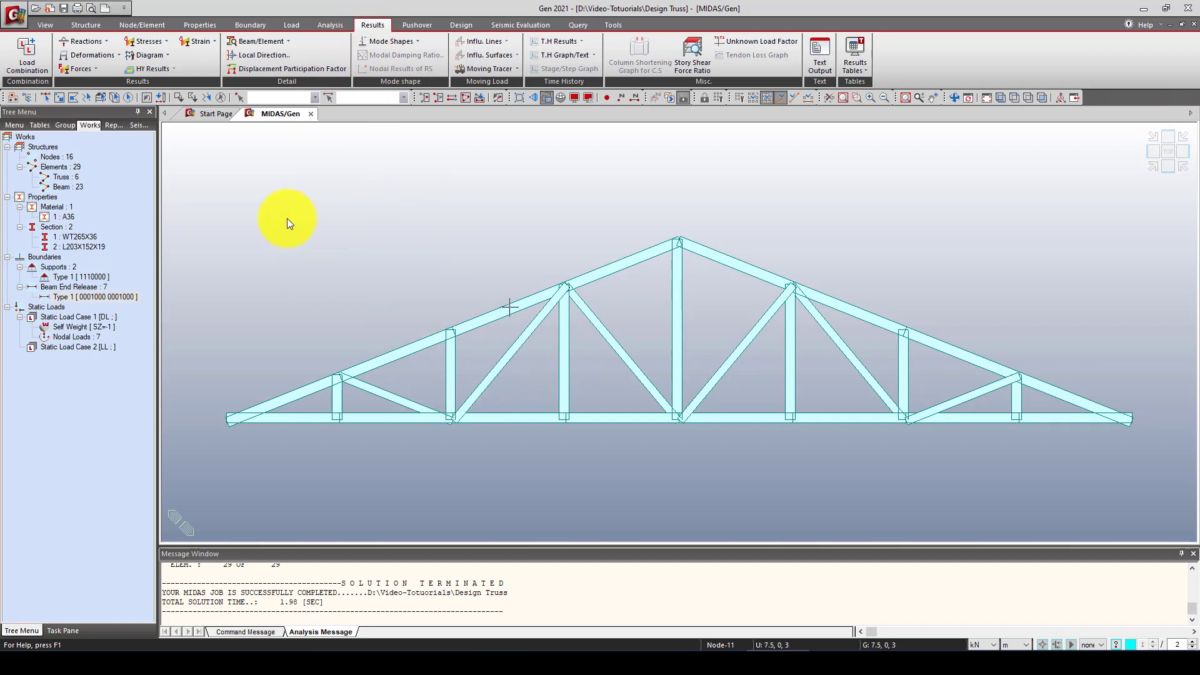
Step: Add a new general load combination named Com1
click(24, 51)
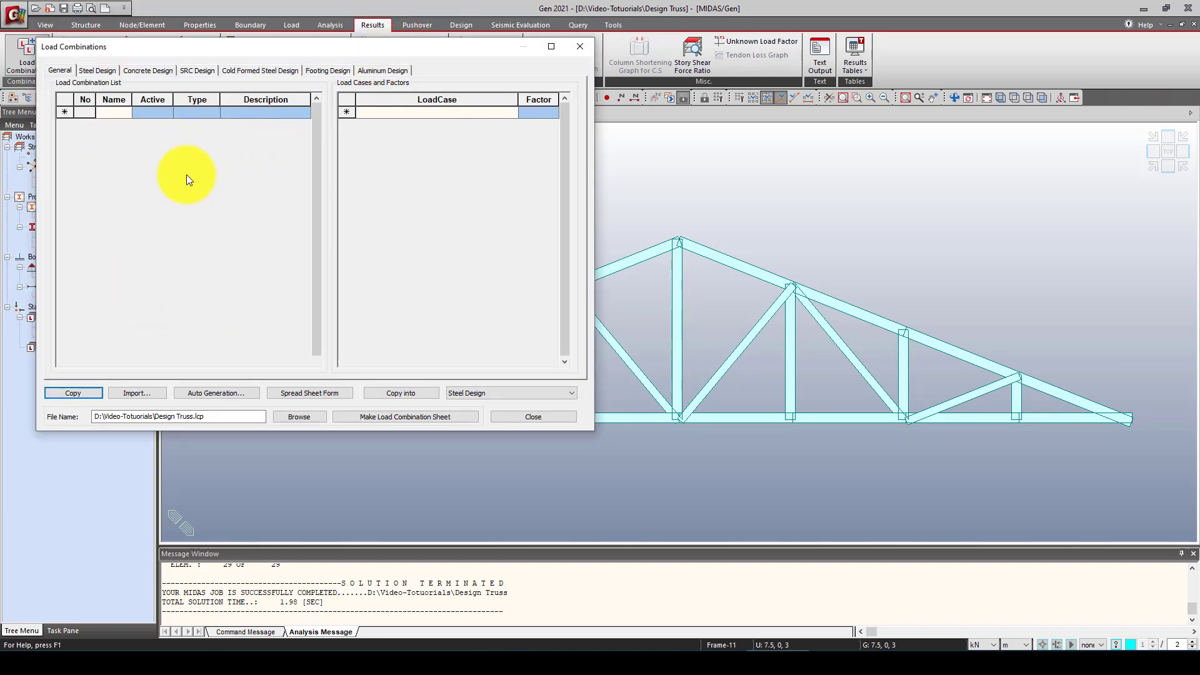
click(88, 113)
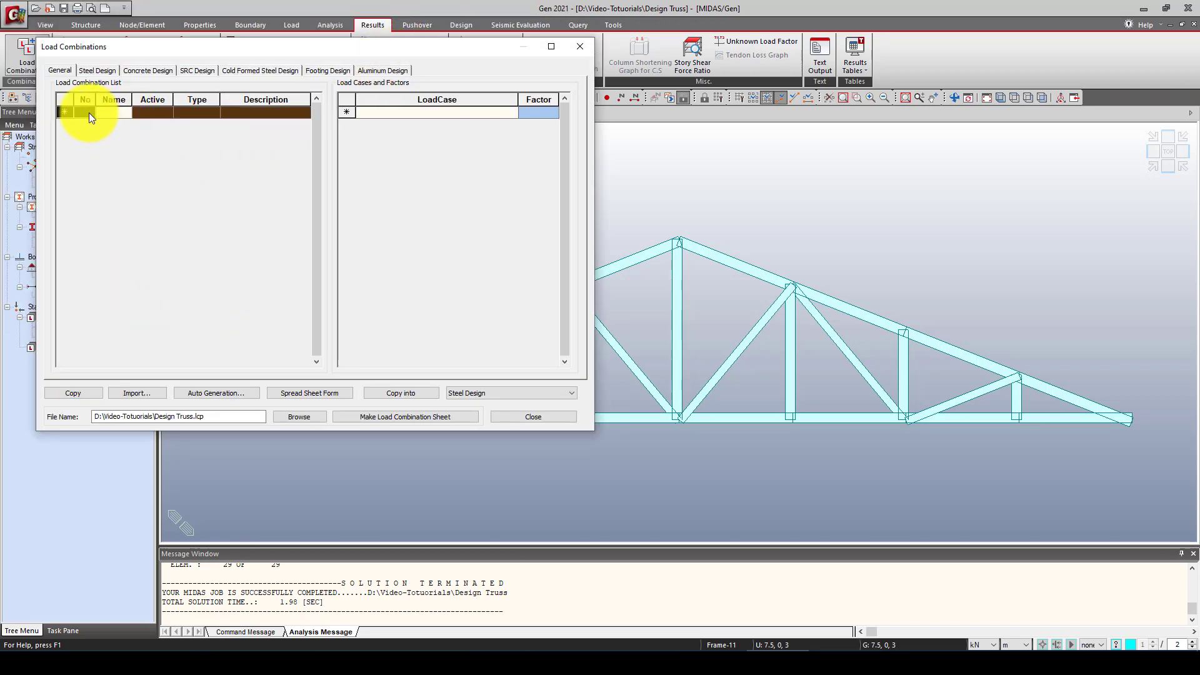
click(118, 113)
text(1)
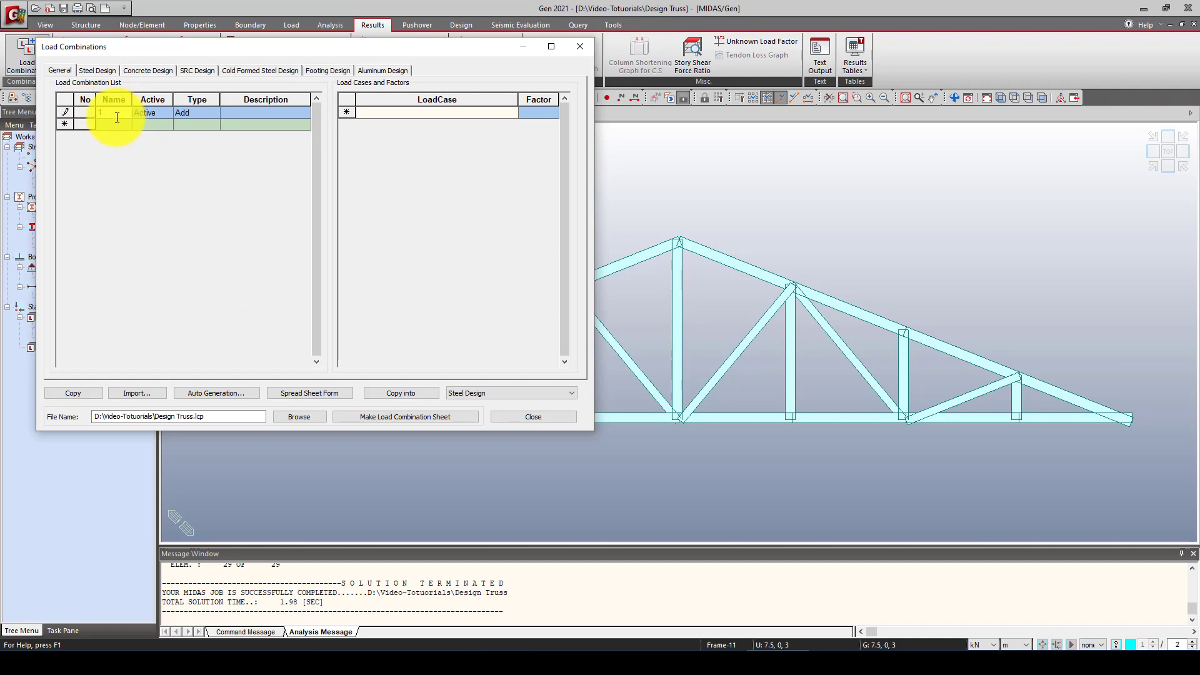
text(1)
click(84, 112)
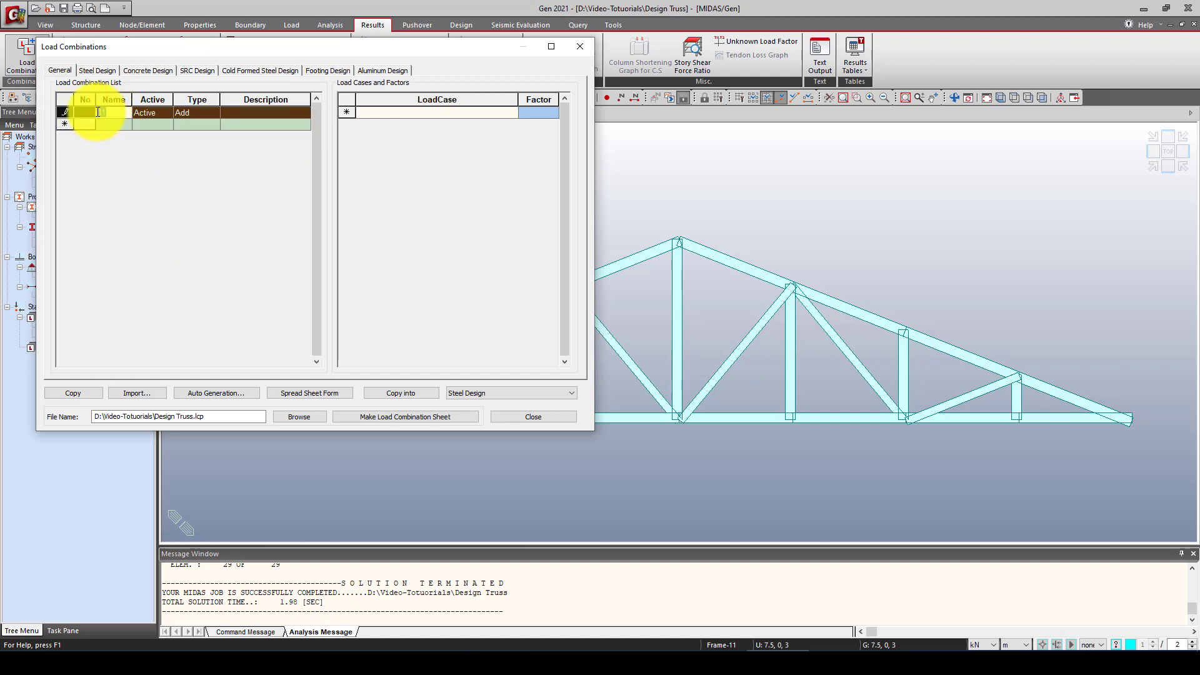
text(Com1)
click(160, 114)
Step: Keep Com1 Active with the Add combination type
click(164, 114)
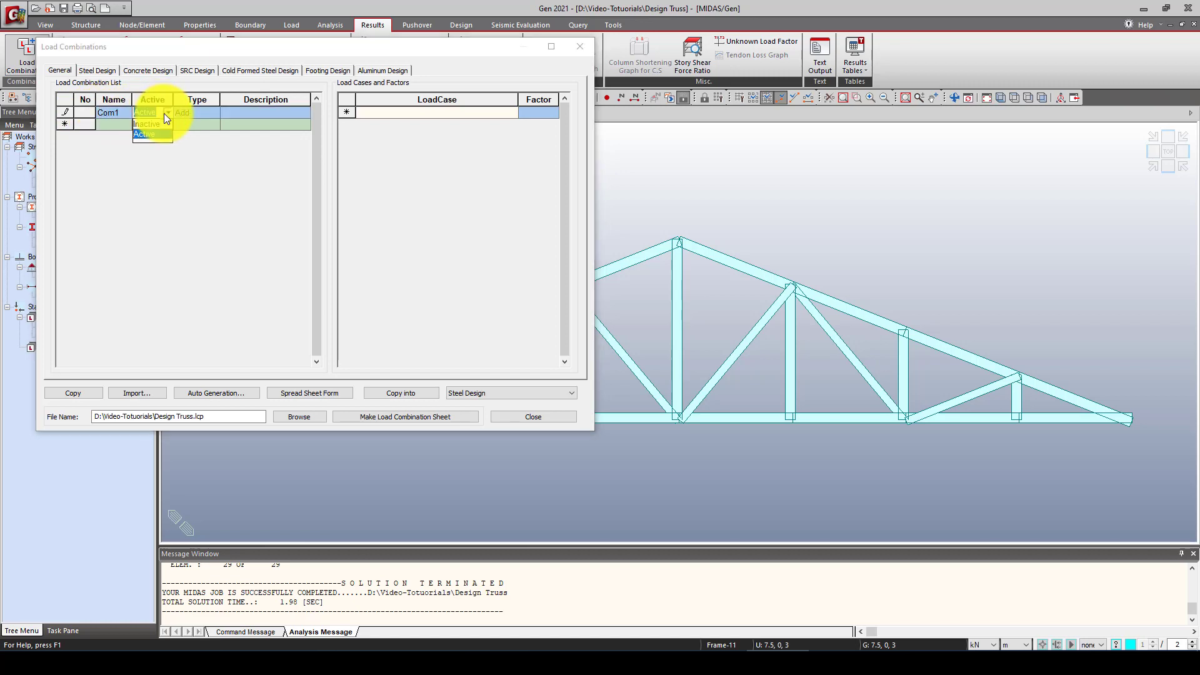
click(167, 113)
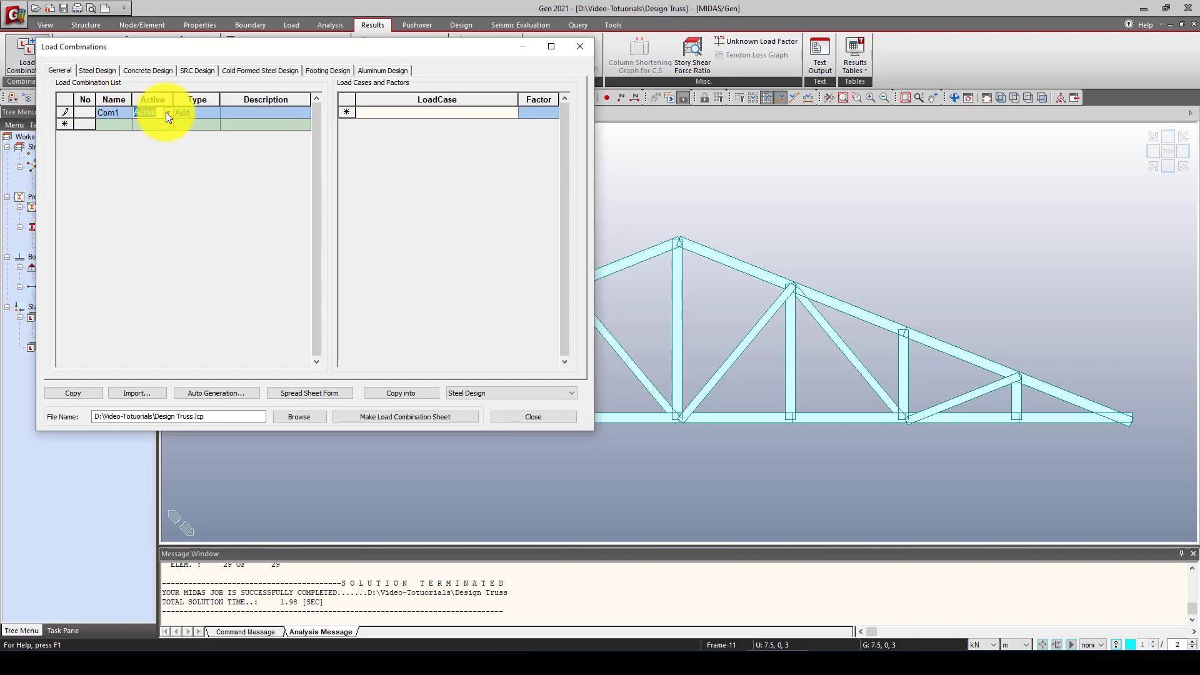
click(206, 114)
click(213, 113)
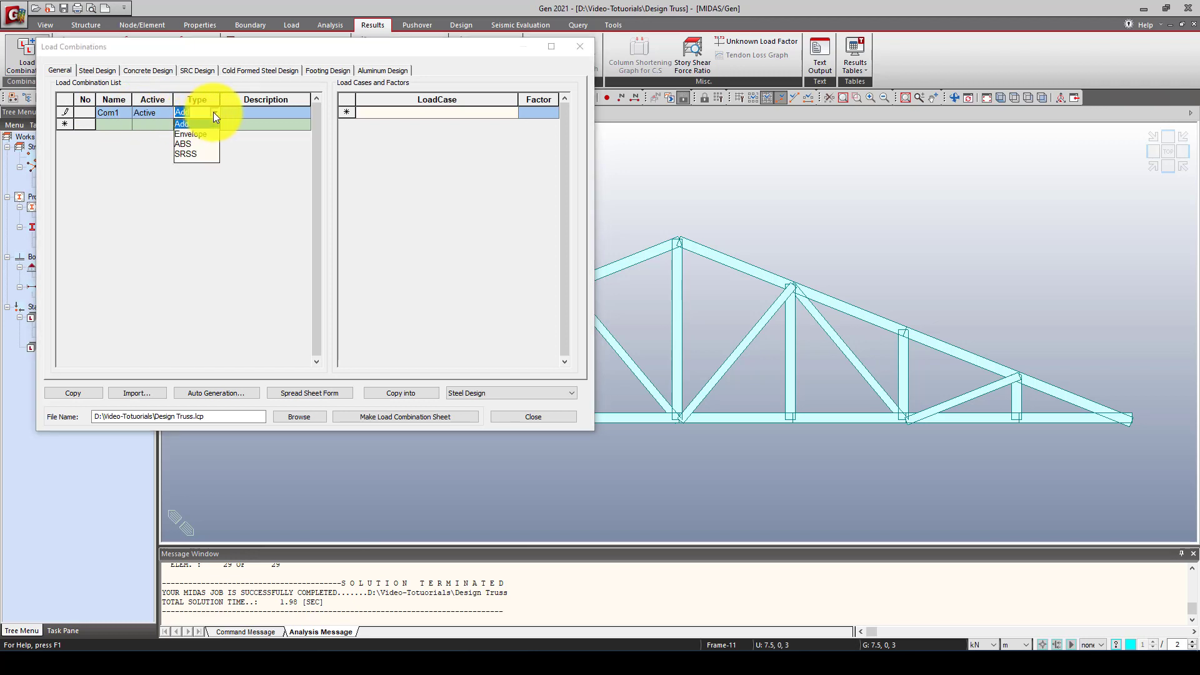
click(212, 115)
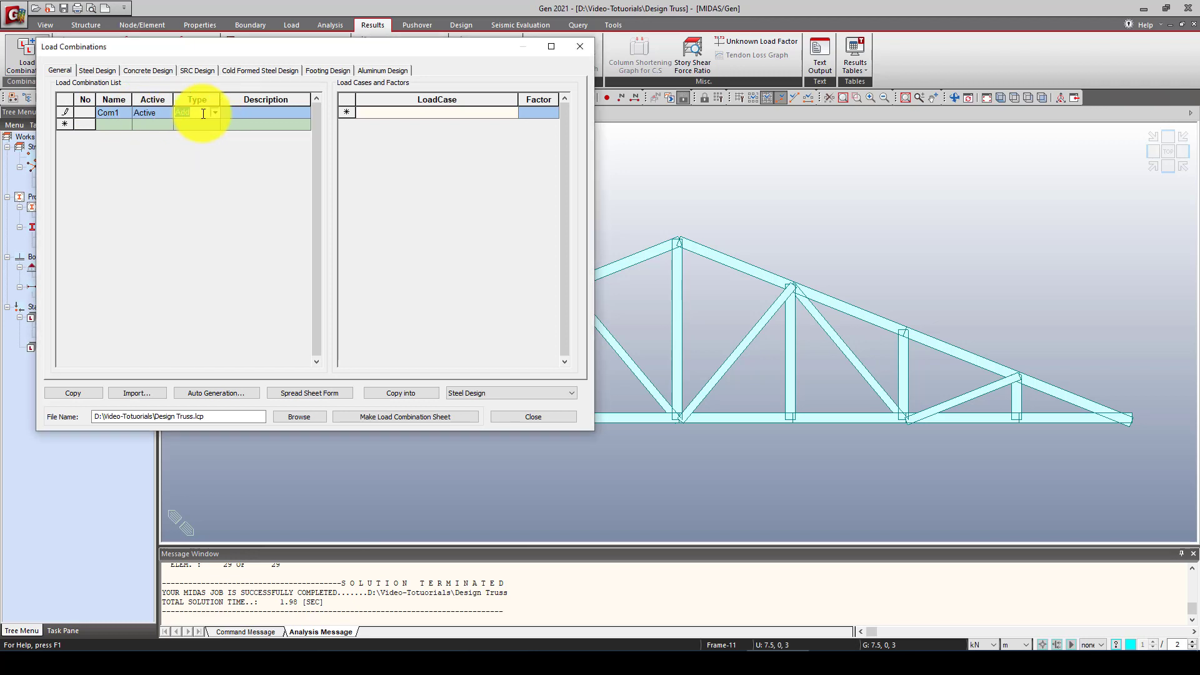
click(250, 117)
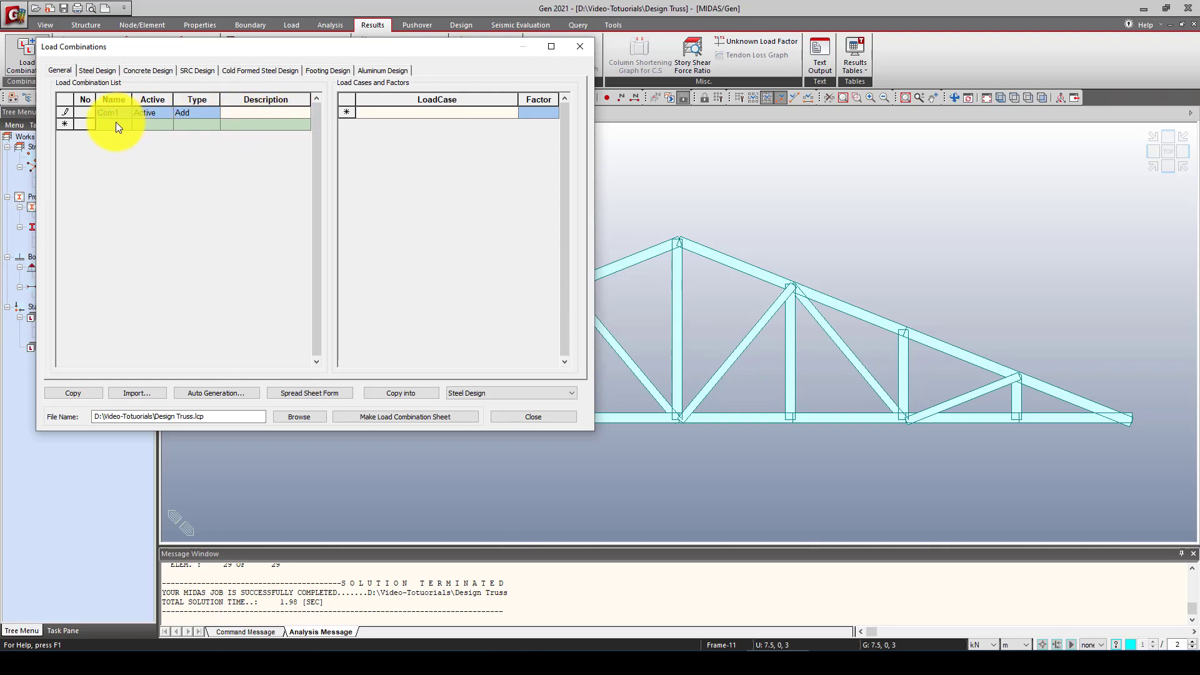
Step: Add DL(ST) and LL(ST) to Com1, each at factor 1.0
click(434, 111)
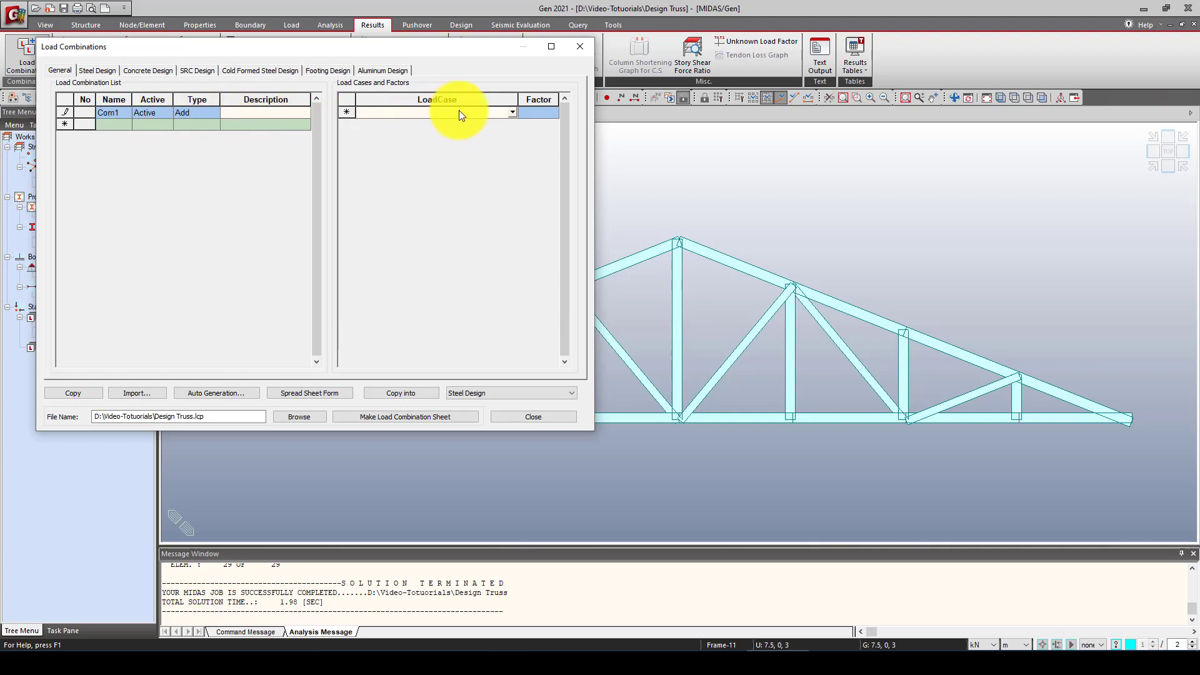
click(512, 113)
click(399, 123)
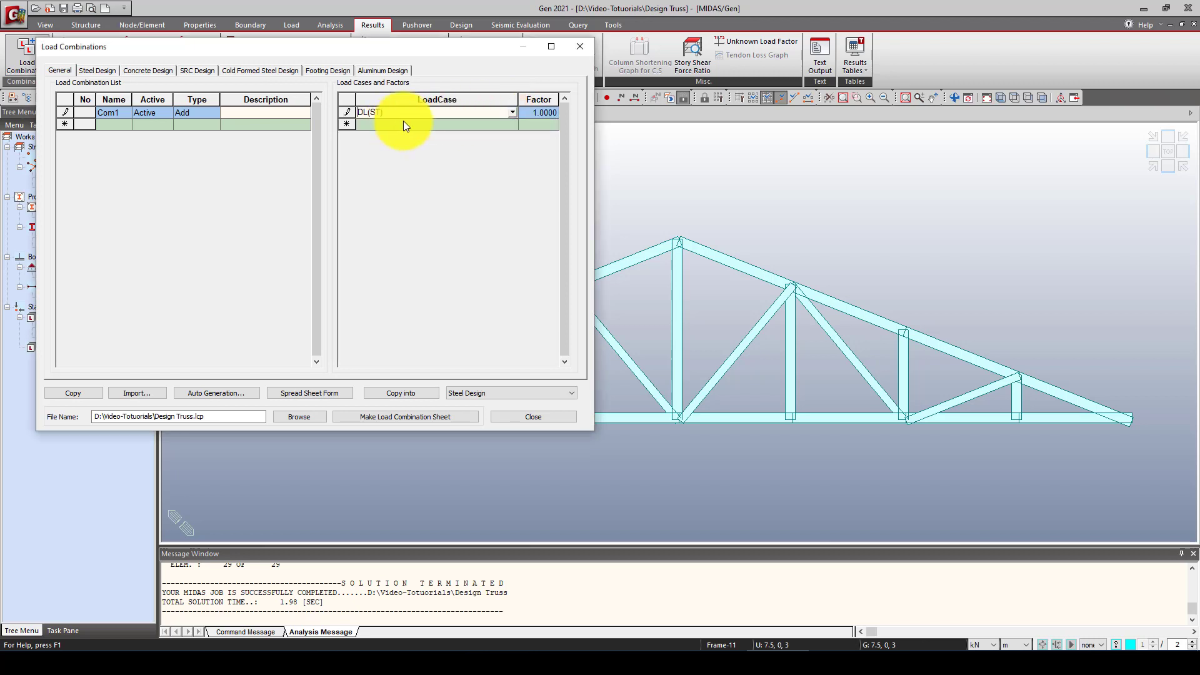
click(541, 113)
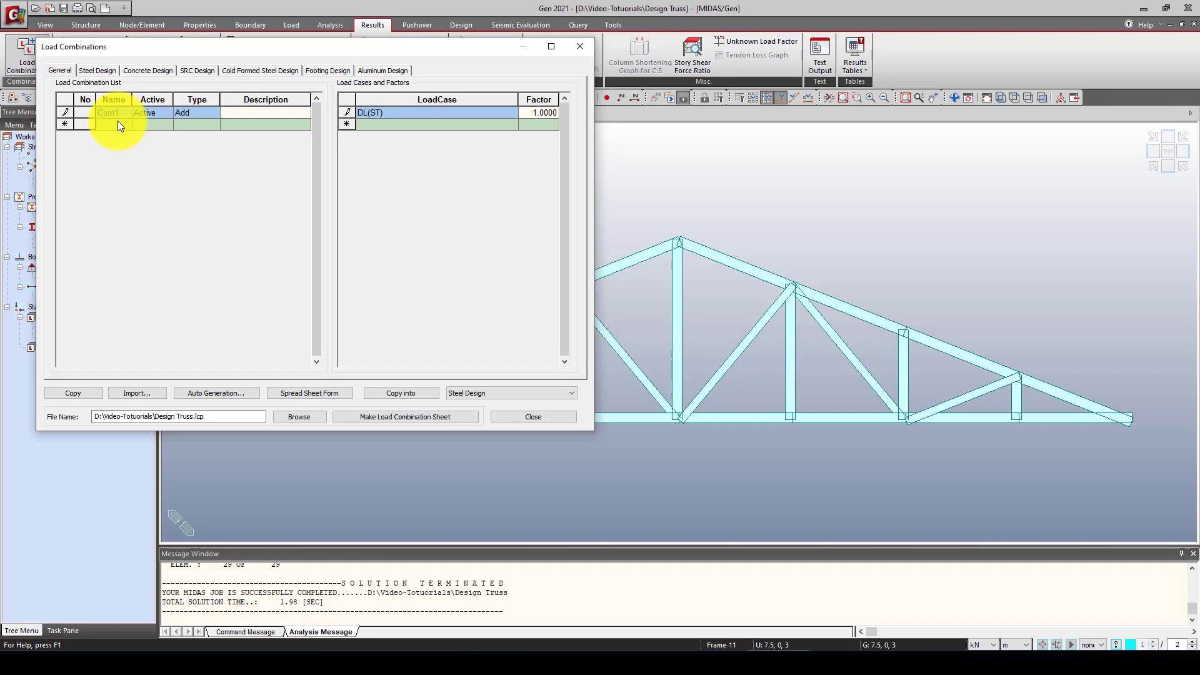
click(373, 124)
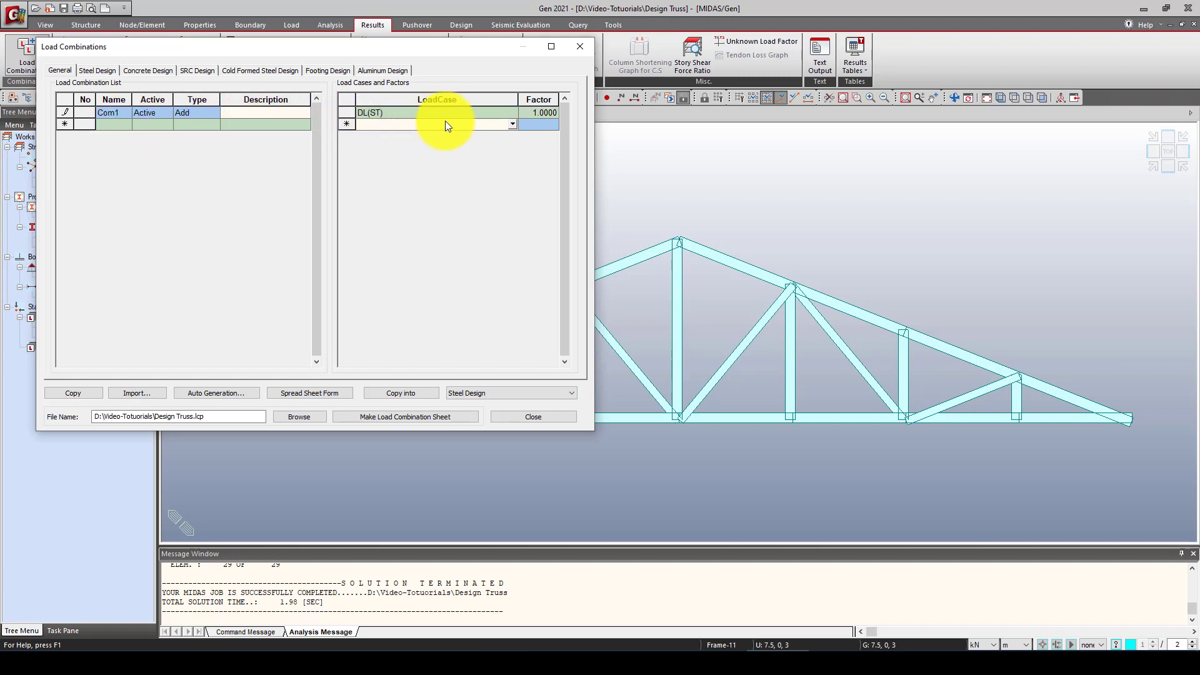
click(503, 123)
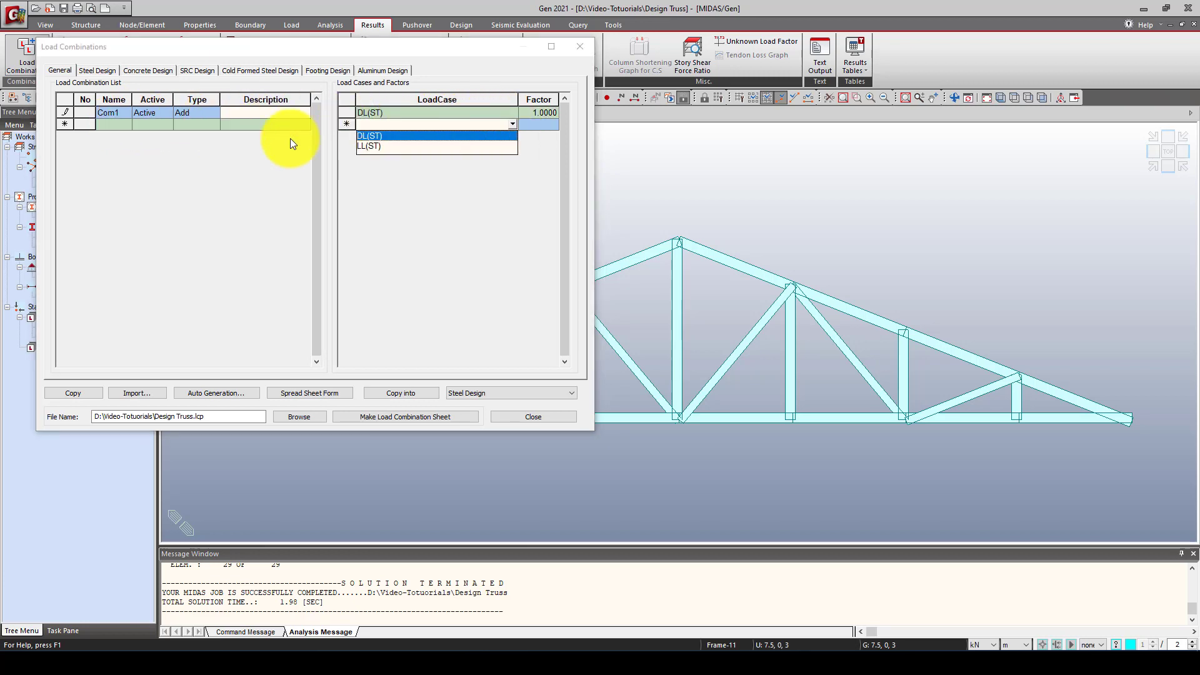
click(368, 146)
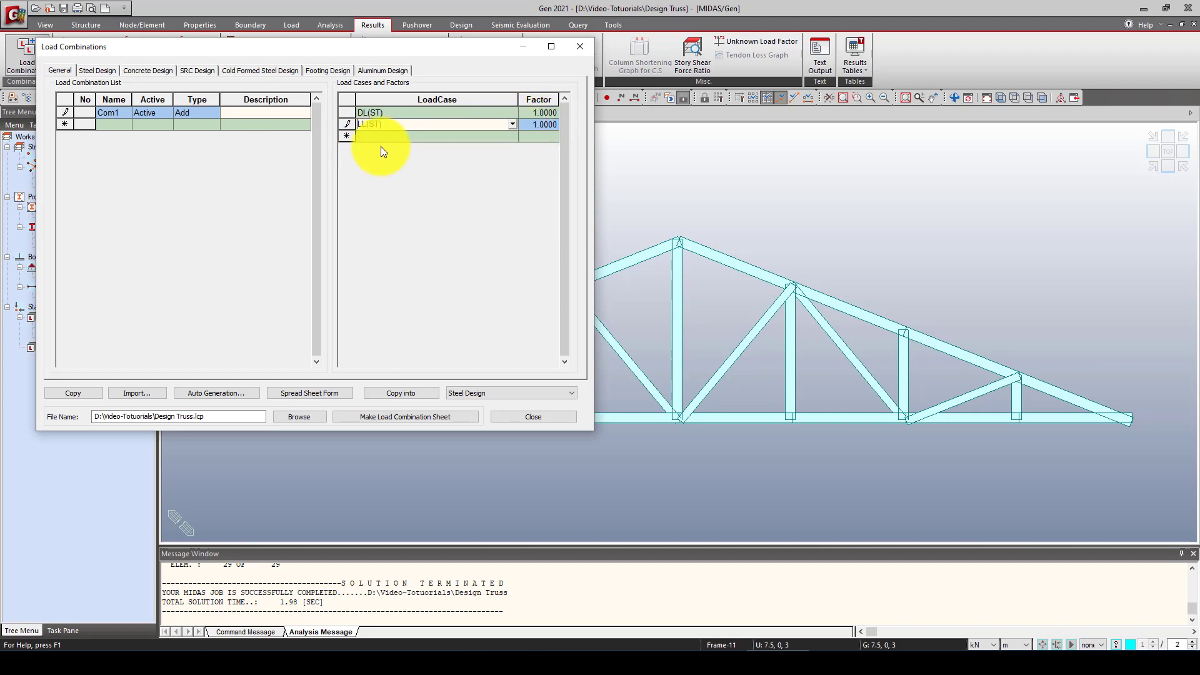
Step: Start a second general combination row, Com2
click(114, 126)
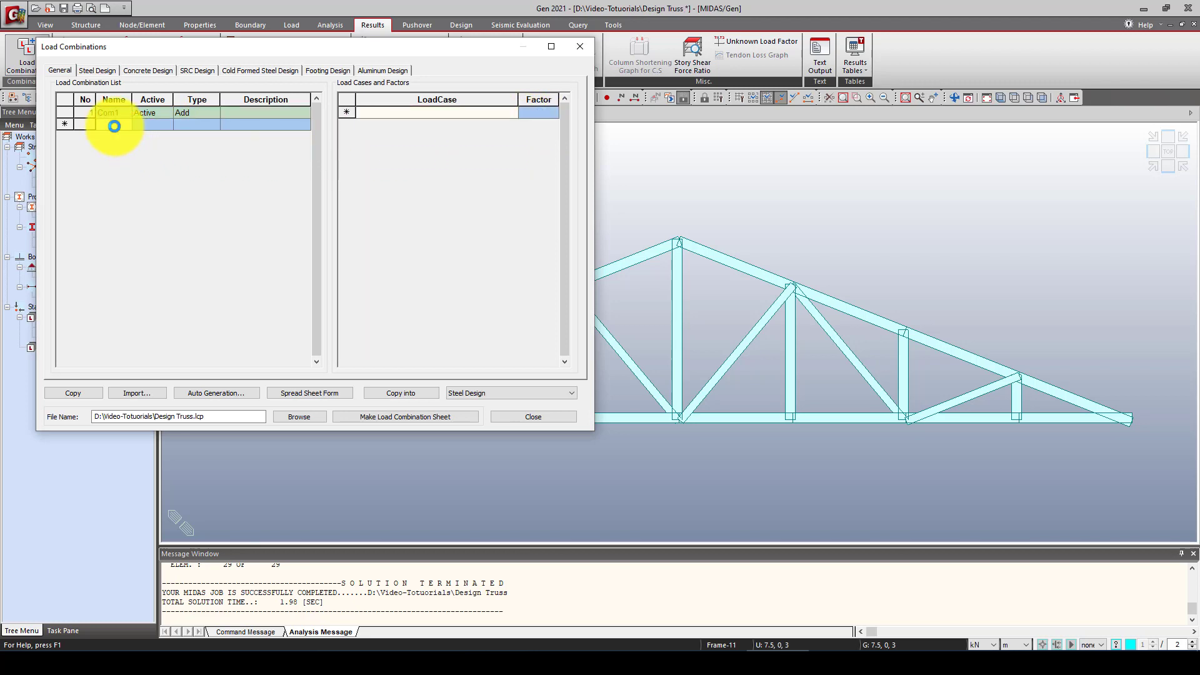
click(115, 126)
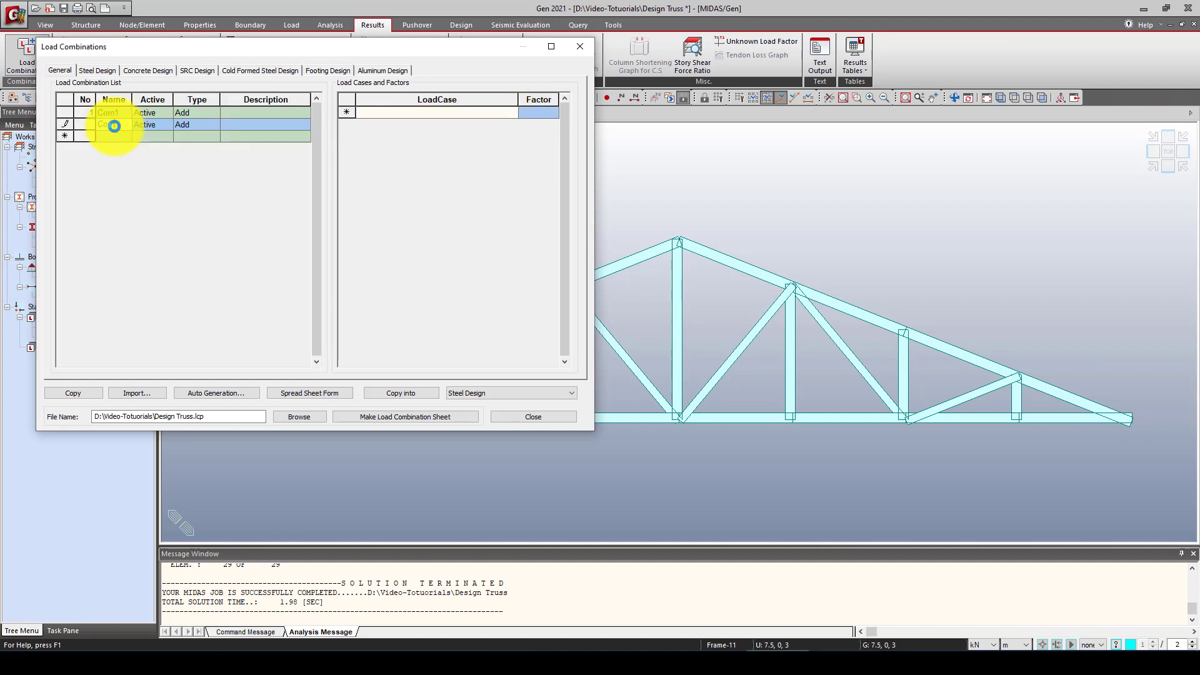
click(151, 129)
click(164, 124)
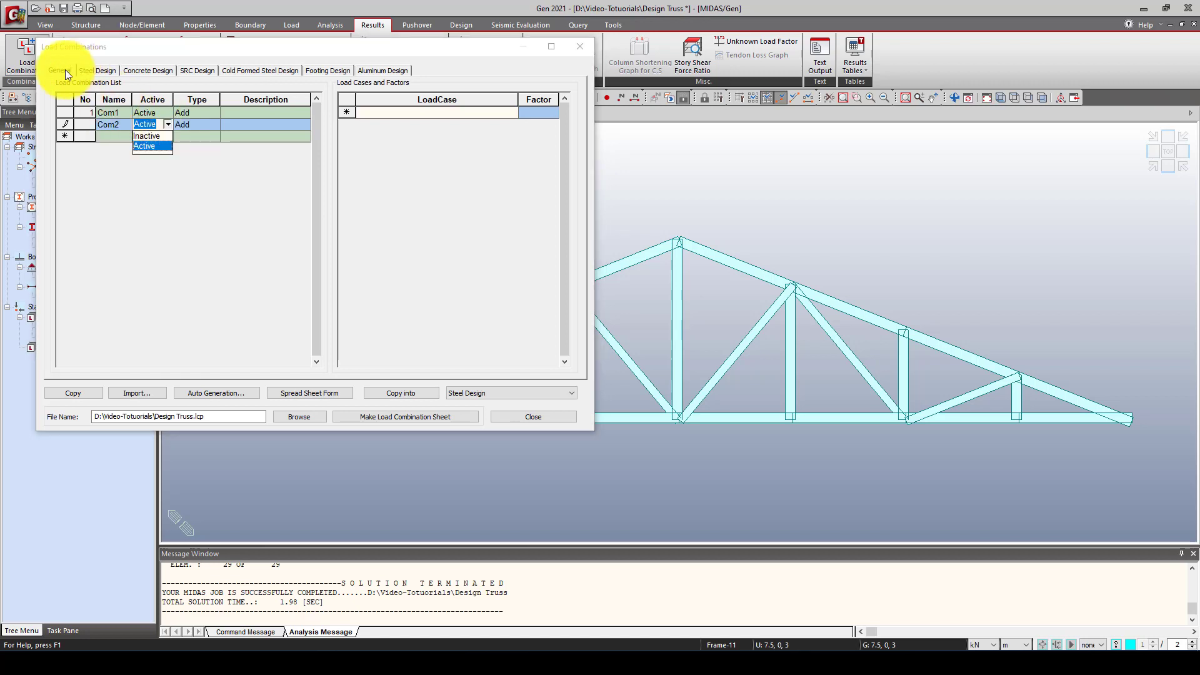
click(102, 71)
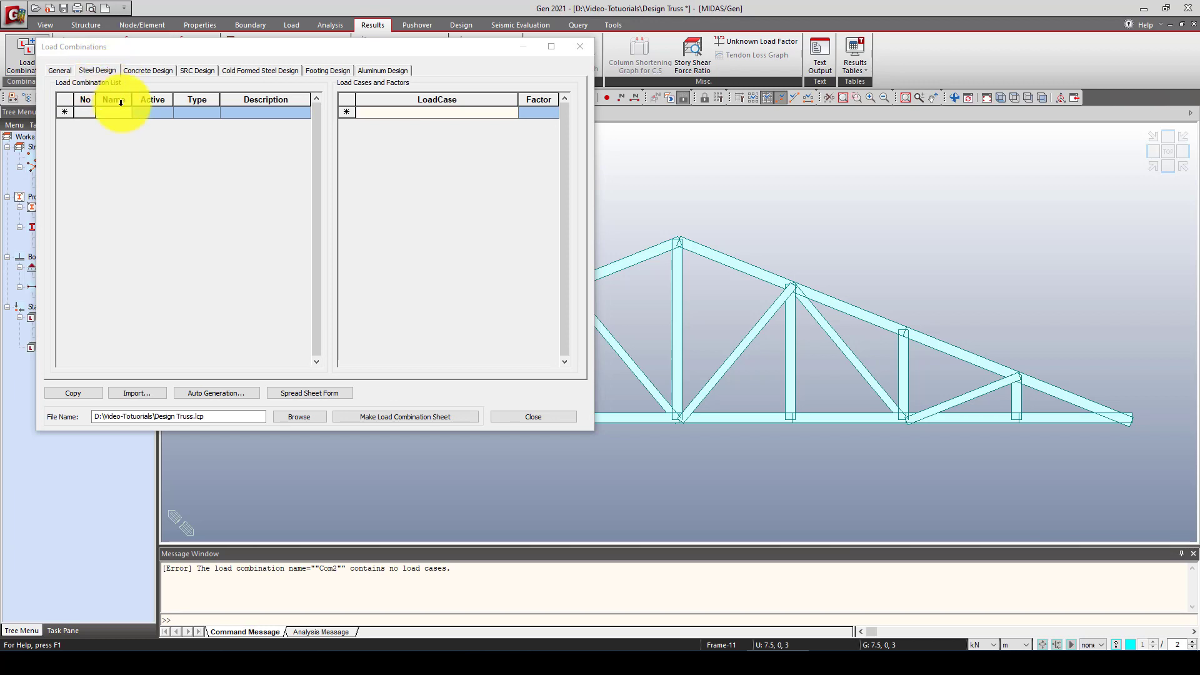
Step: Create steel combination Com1 as Strength/Stress with DL(ST) at factor 1.0
click(88, 112)
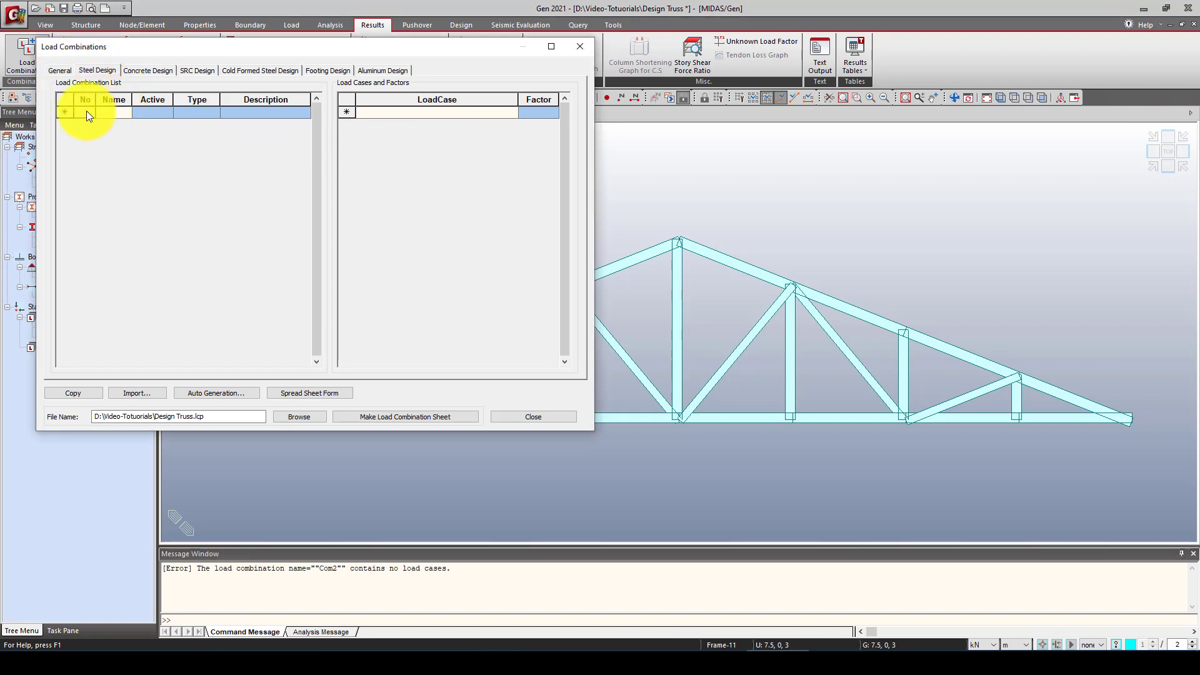
text(1)
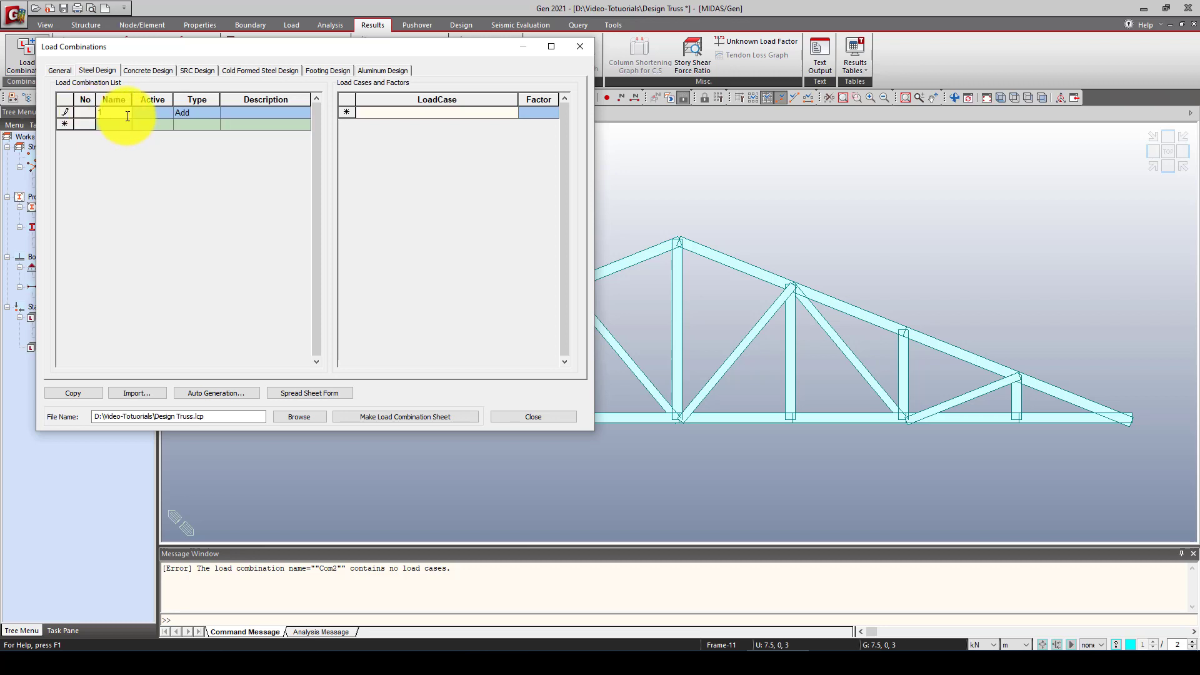
text(Com1)
click(165, 109)
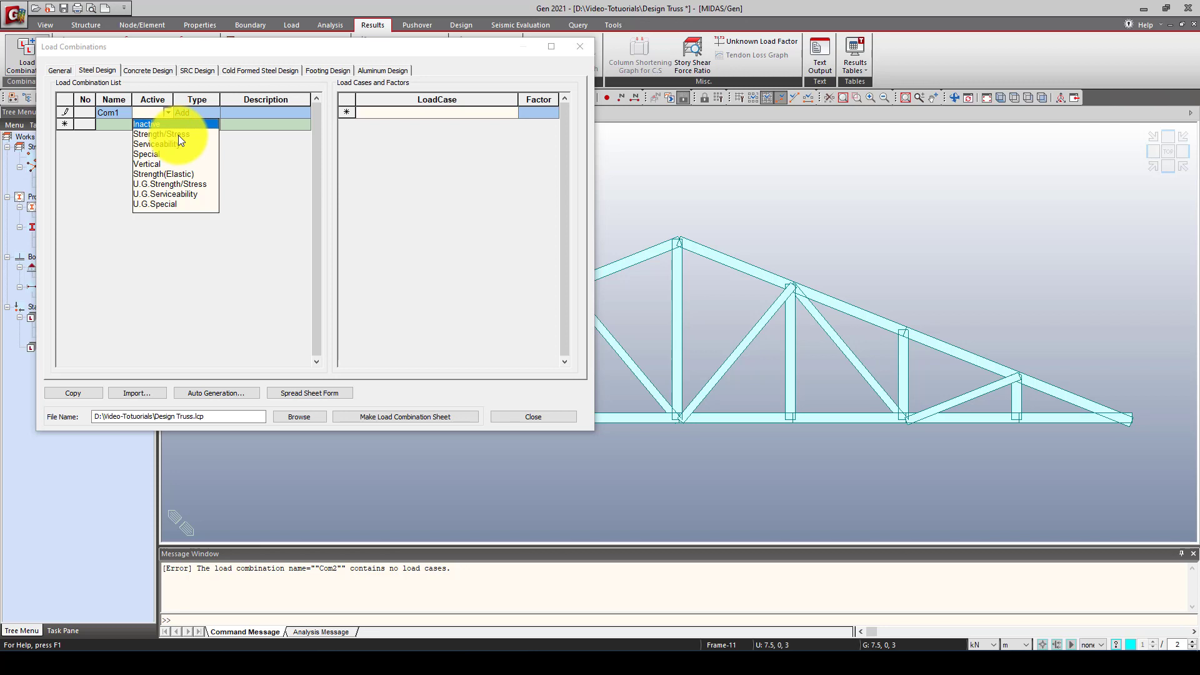
click(182, 135)
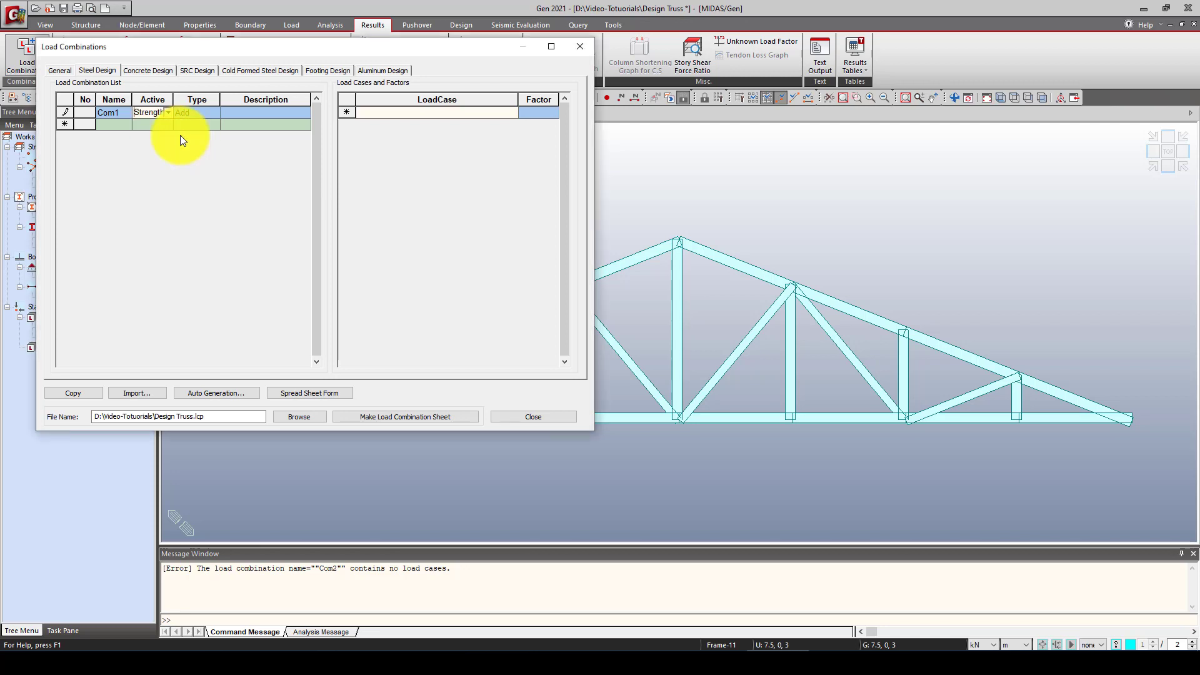
click(418, 112)
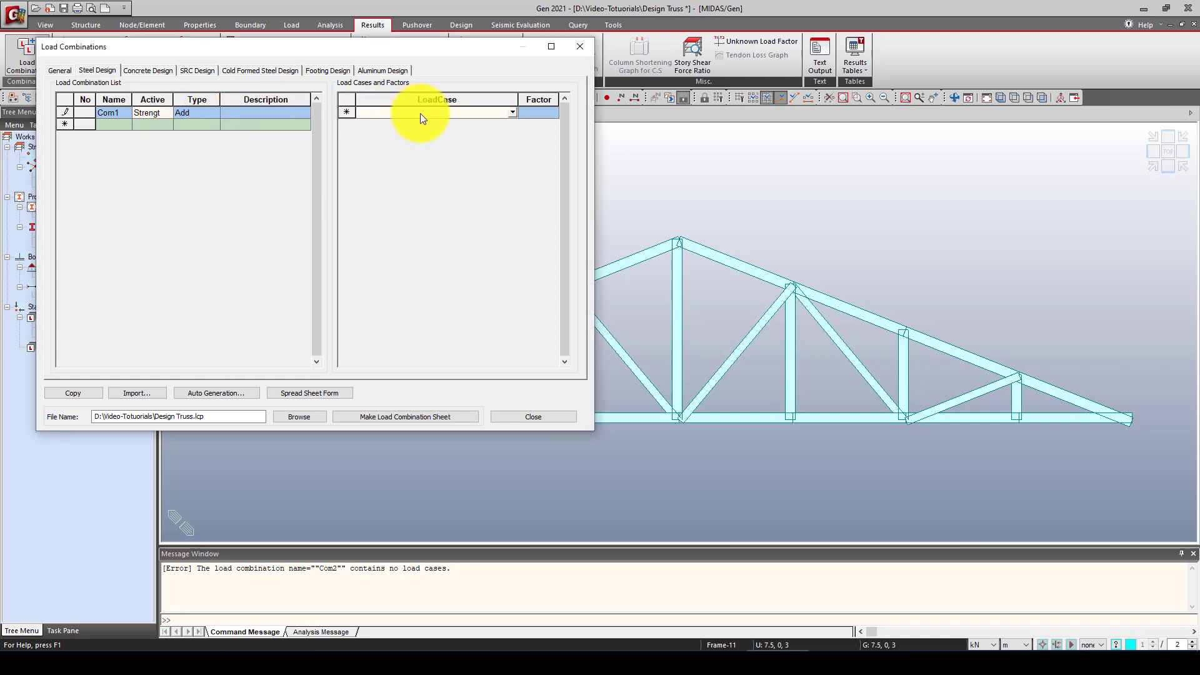
click(513, 112)
click(418, 124)
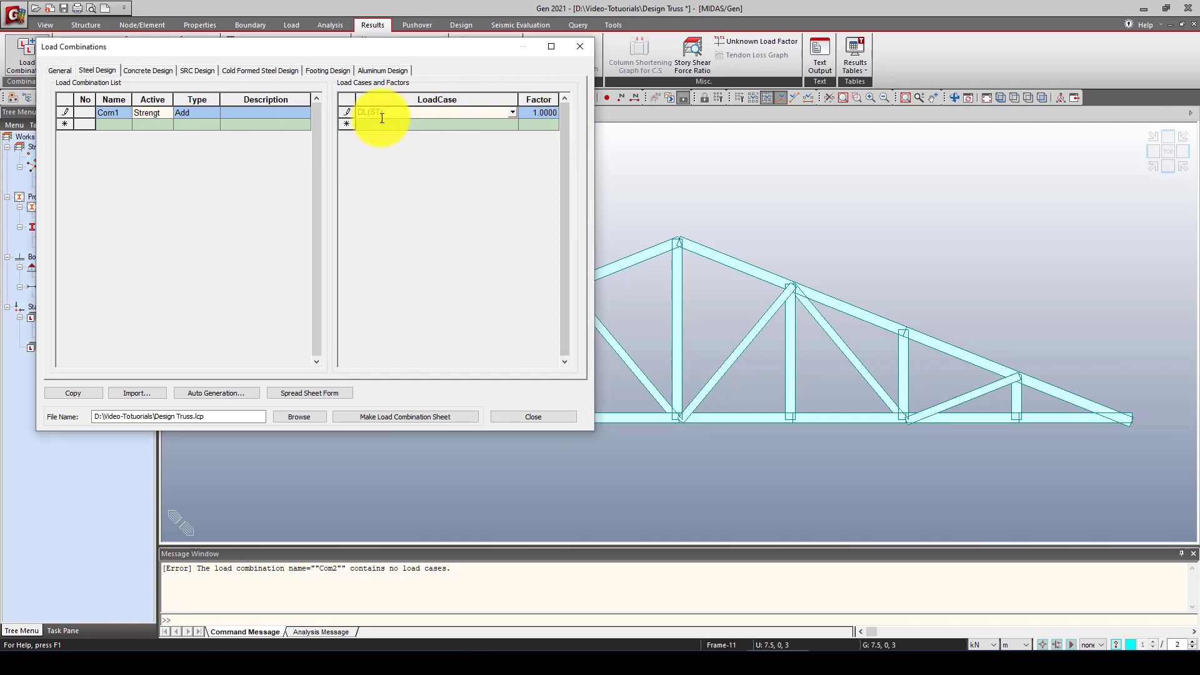
click(119, 122)
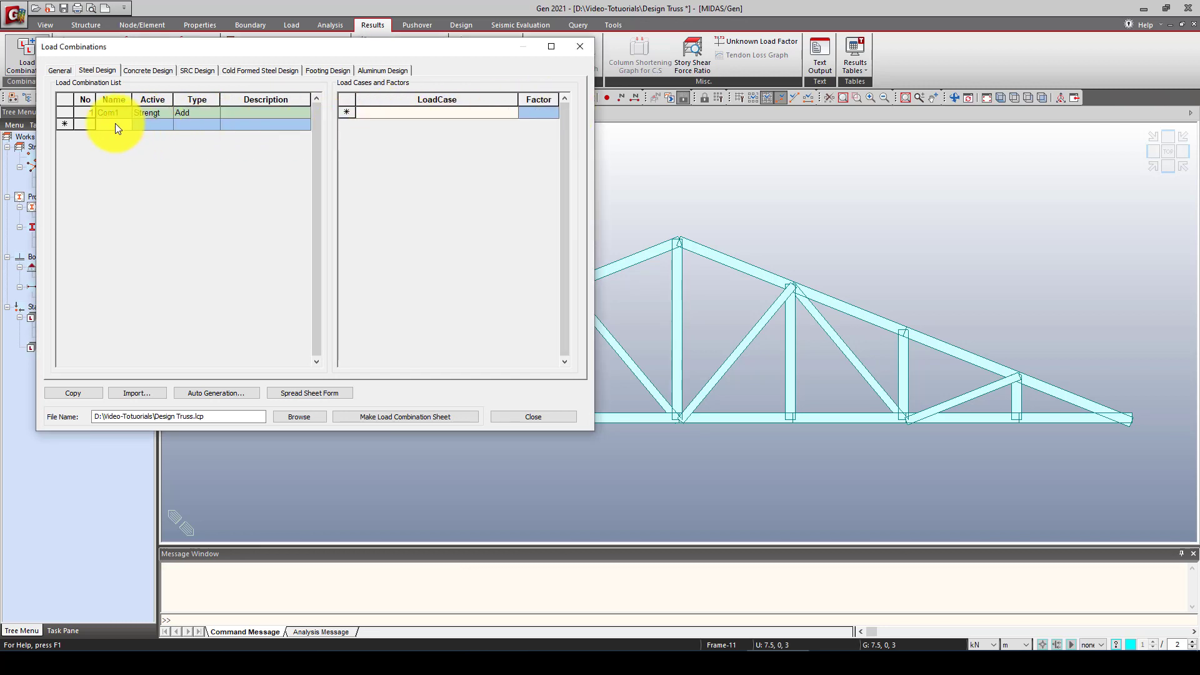
Step: Add a second Strength/Stress combination with LL(ST), and add LL(ST) to Com1
text(C)
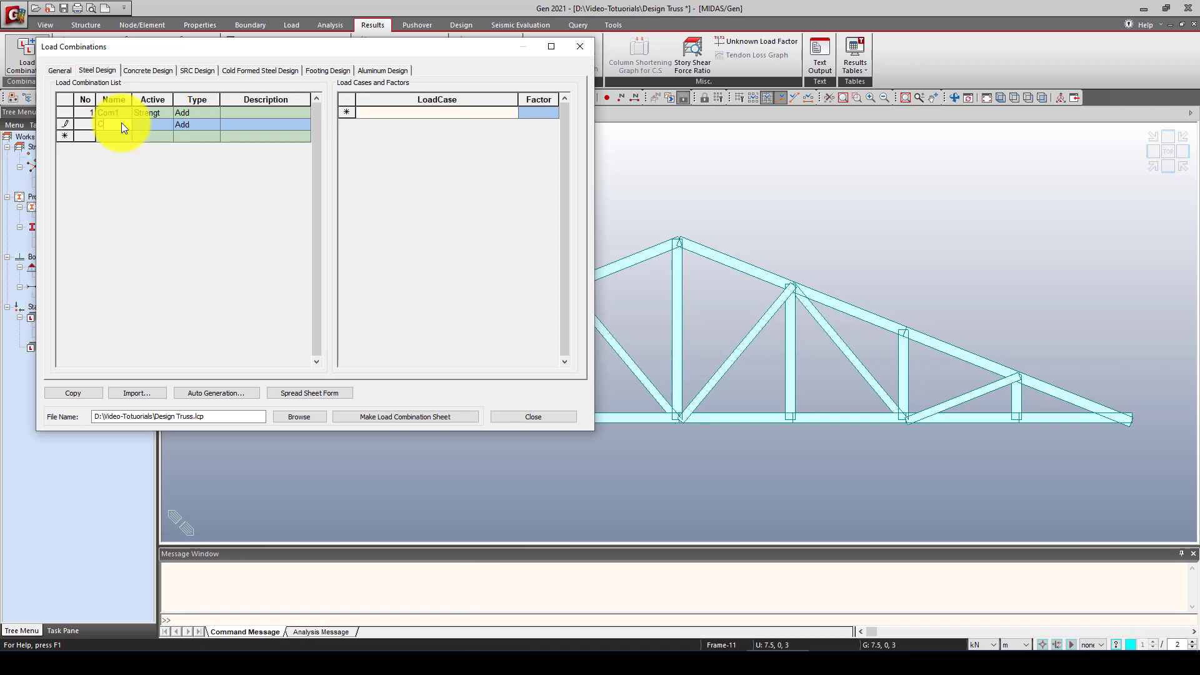
click(406, 114)
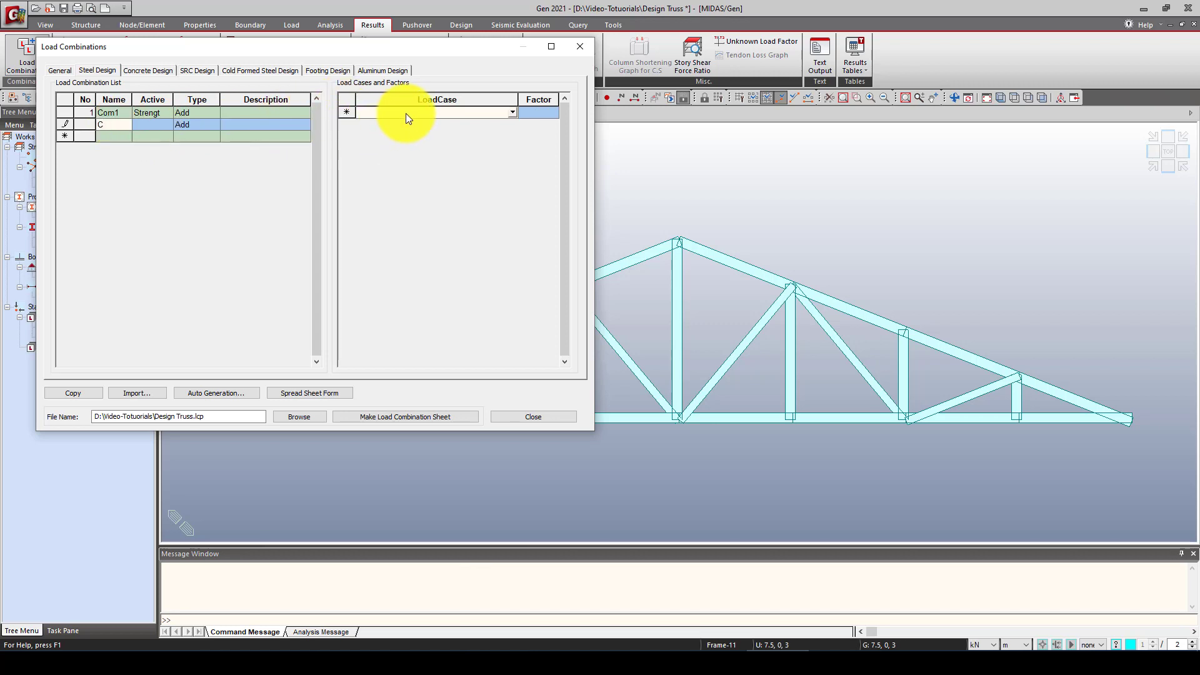
click(510, 113)
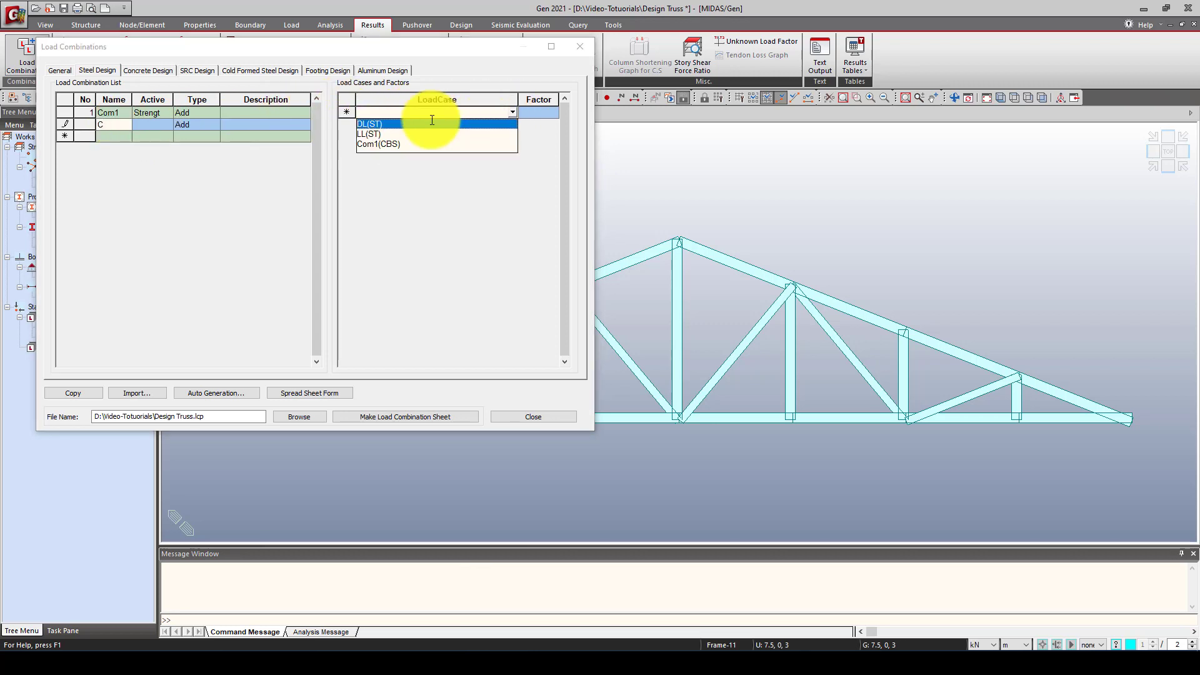
click(363, 134)
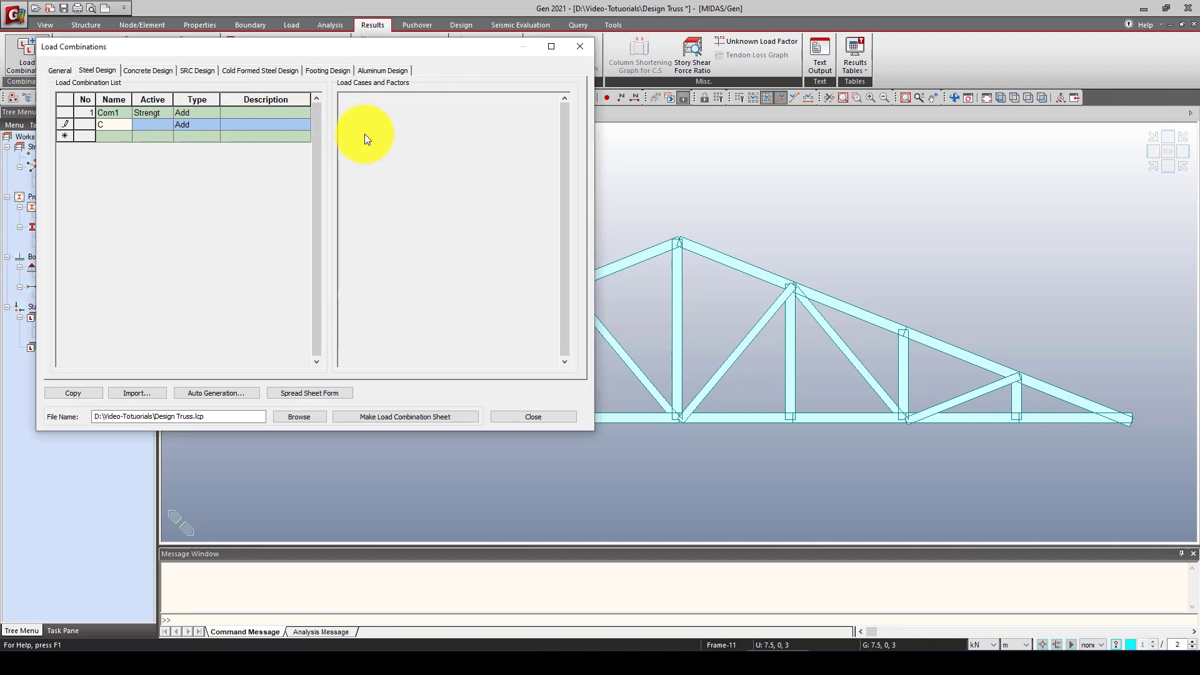
click(187, 112)
click(421, 124)
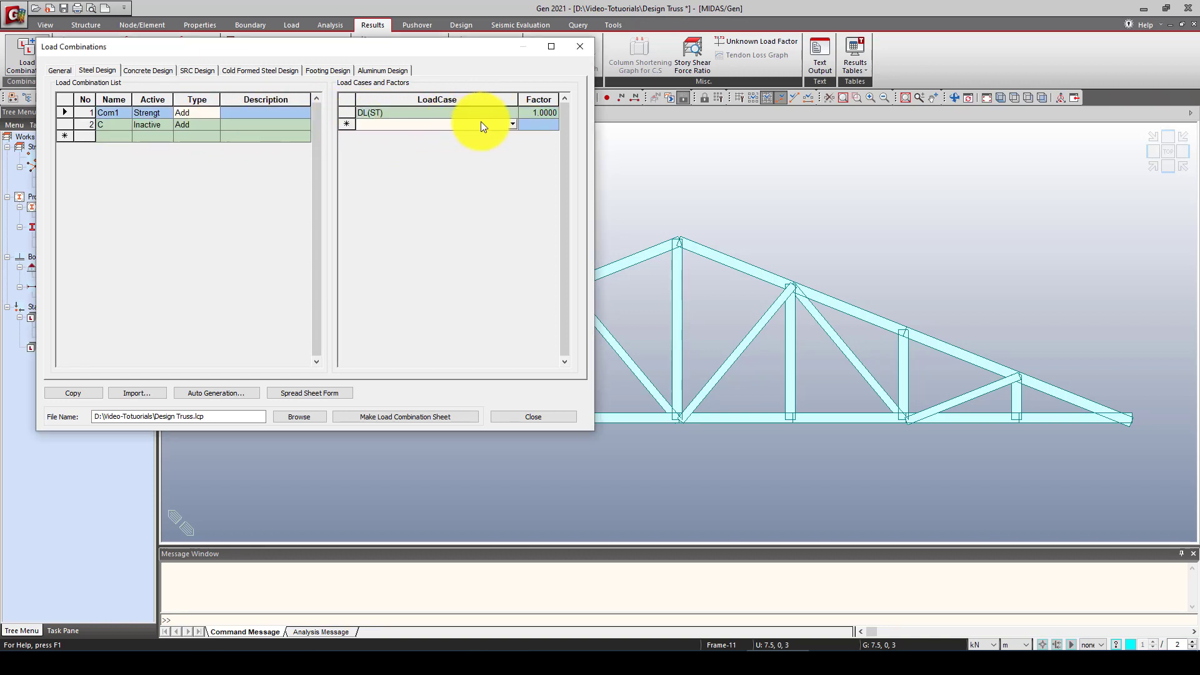
click(511, 123)
click(395, 142)
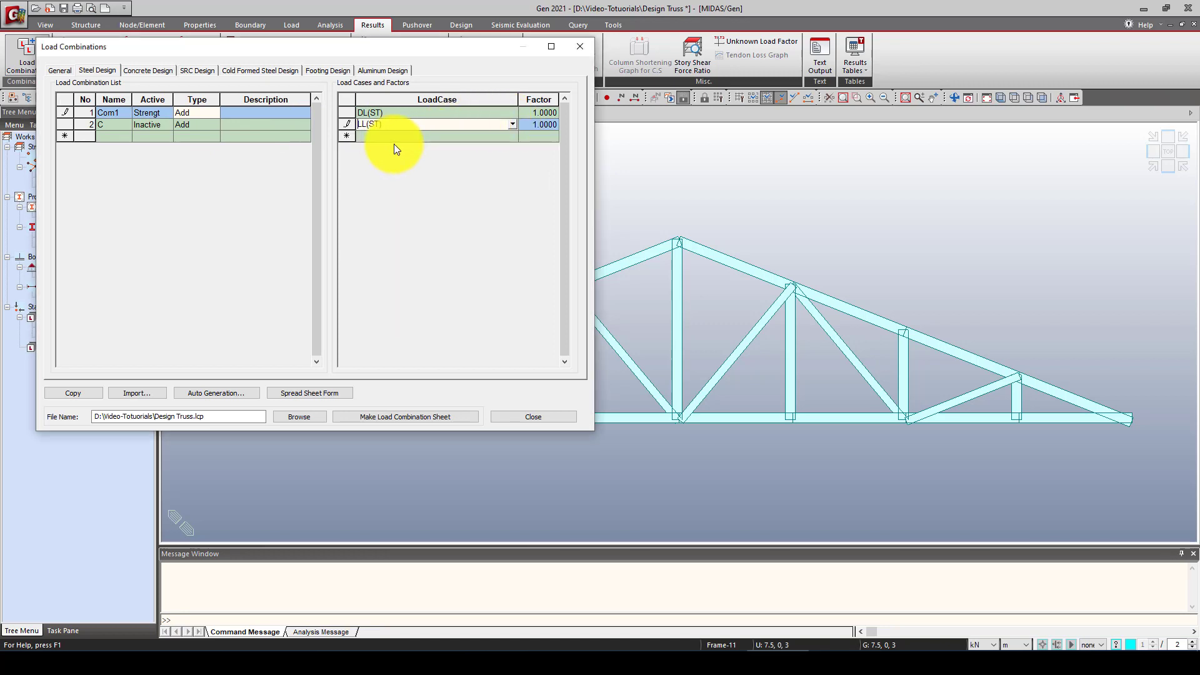
click(150, 126)
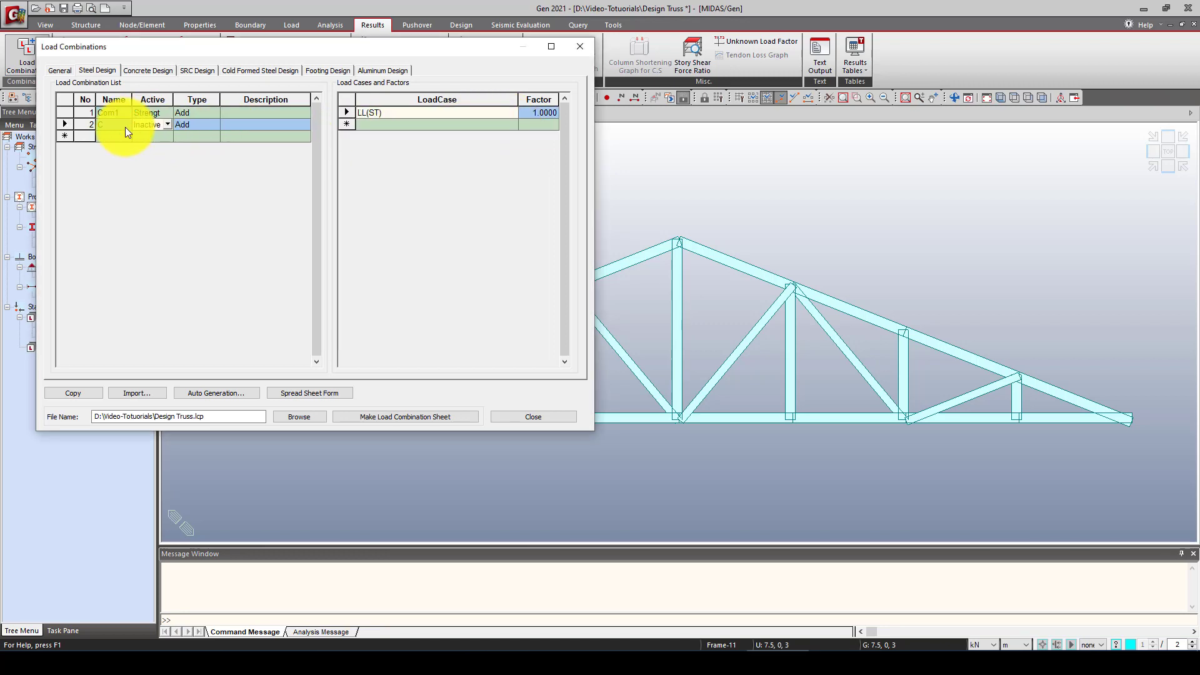
click(167, 126)
click(156, 141)
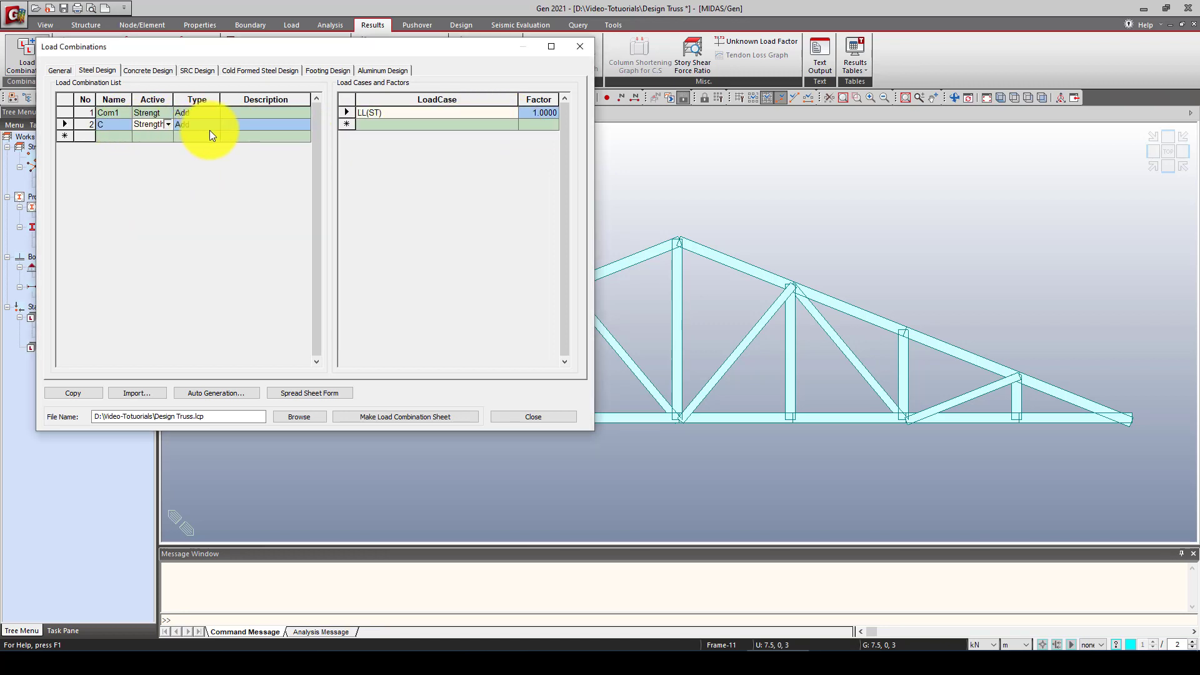
click(112, 125)
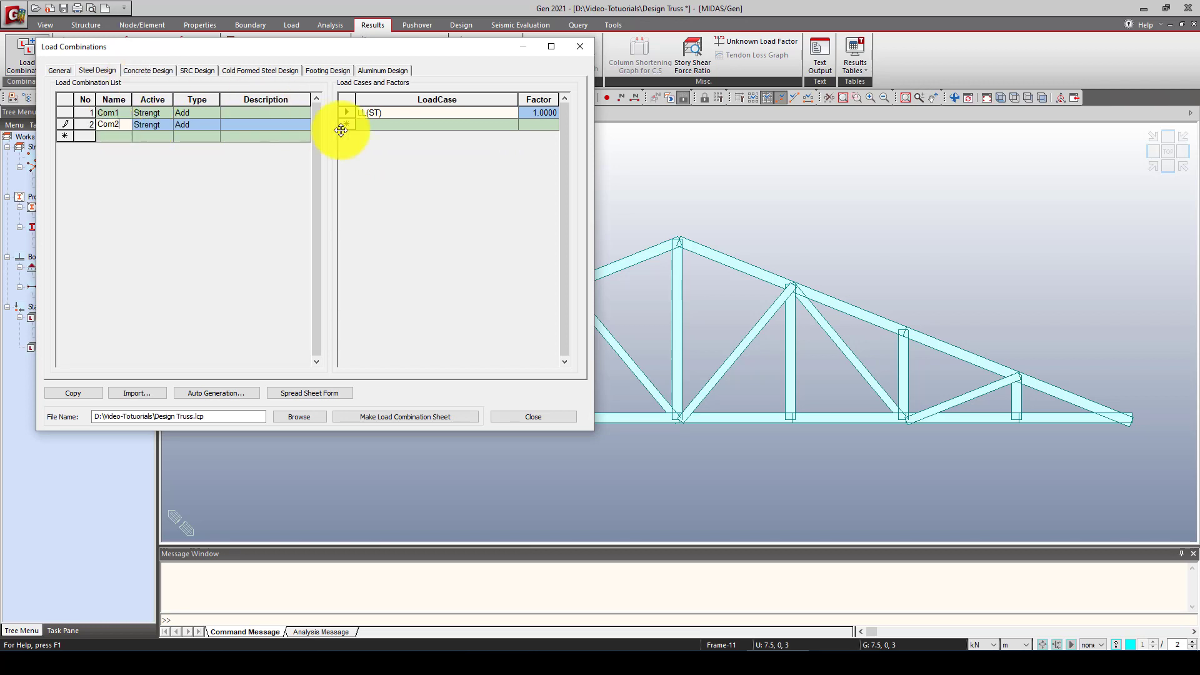
Step: Set Com2's first row to DL(ST) at factor 1.2 and add an LL(ST) row
click(410, 124)
click(485, 113)
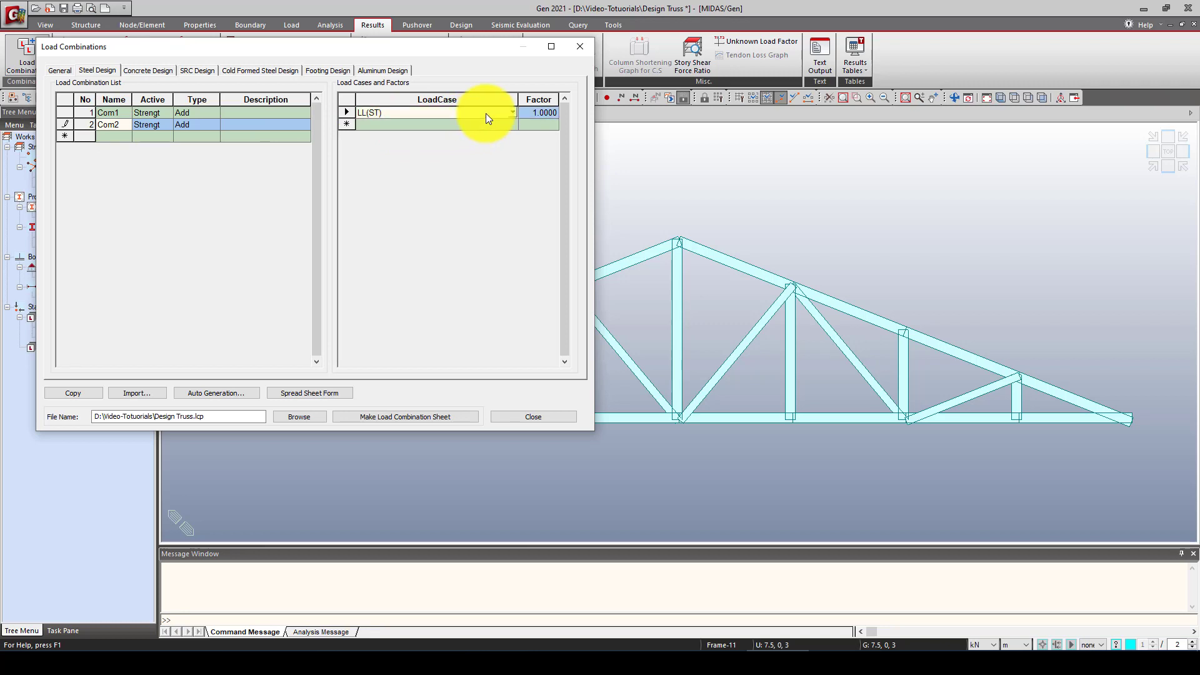
click(542, 114)
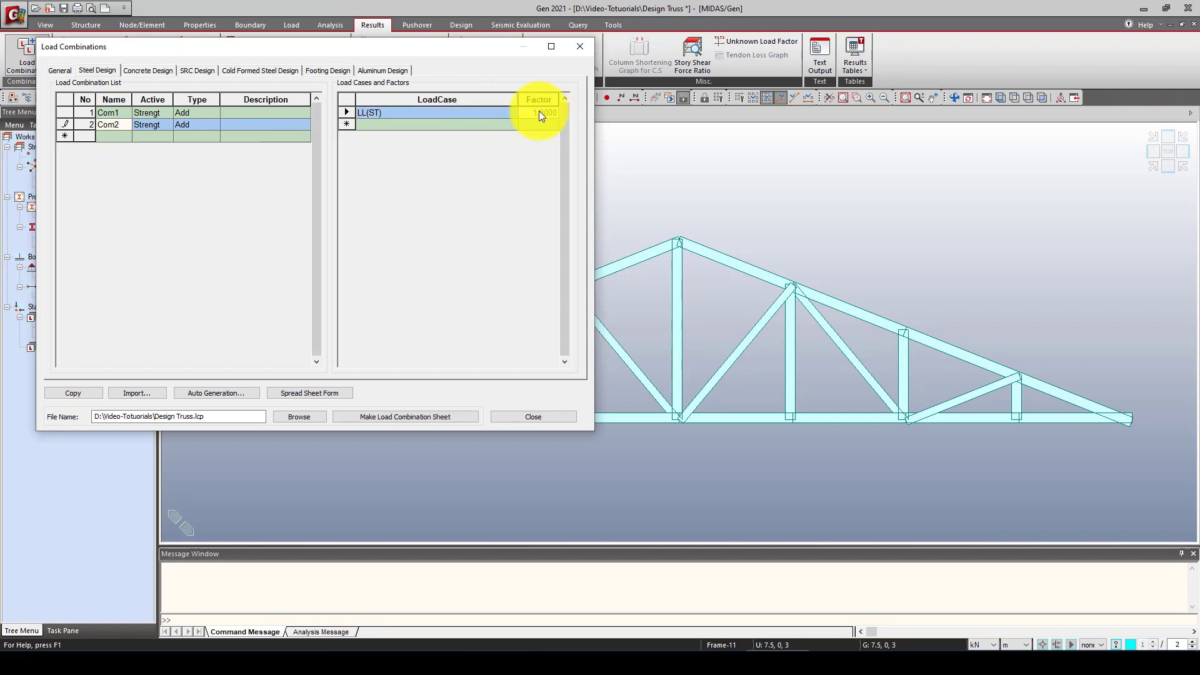
text(1.2)
click(483, 124)
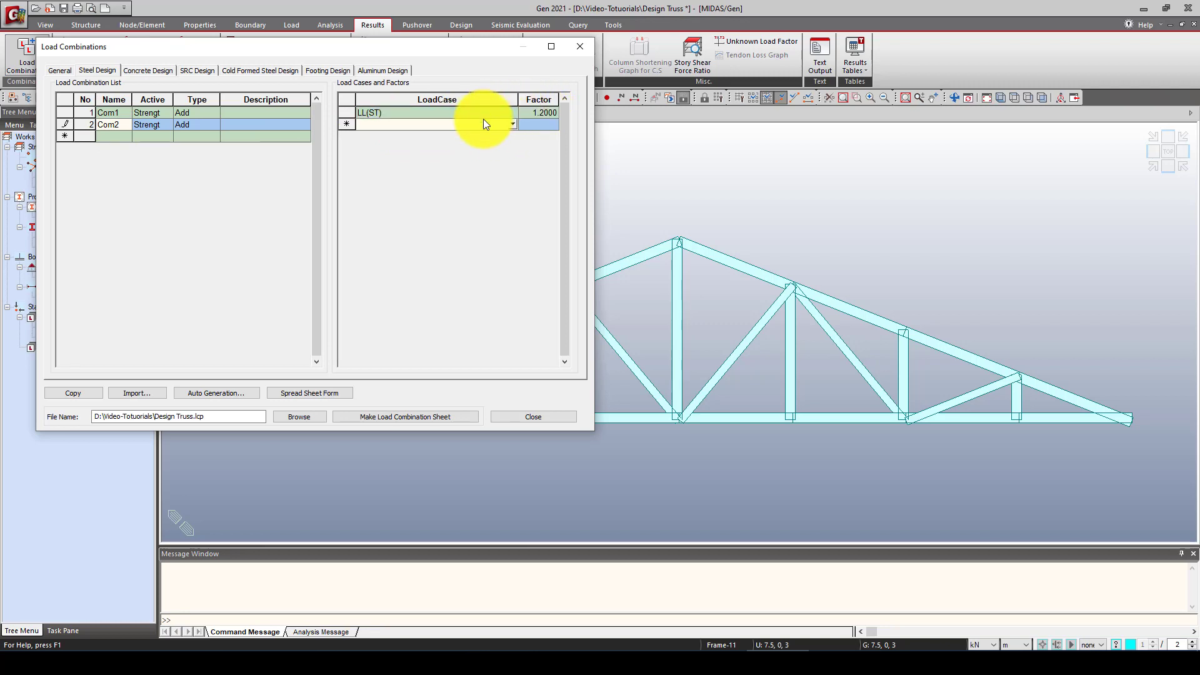
click(510, 125)
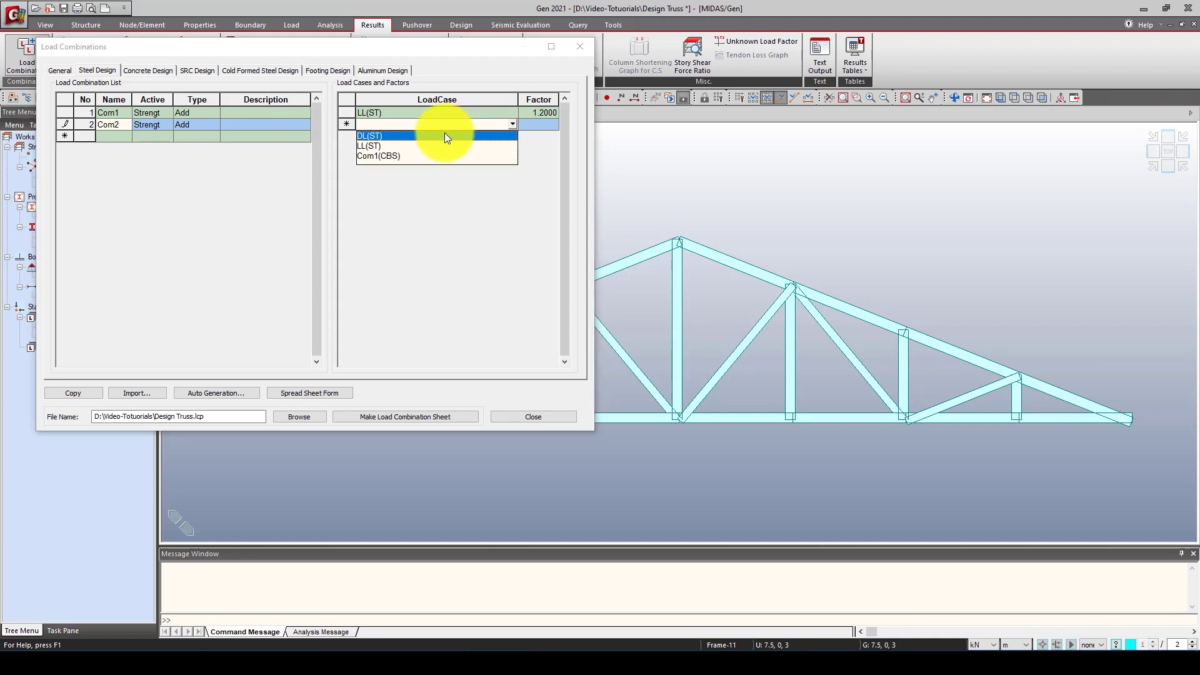
click(382, 145)
click(392, 115)
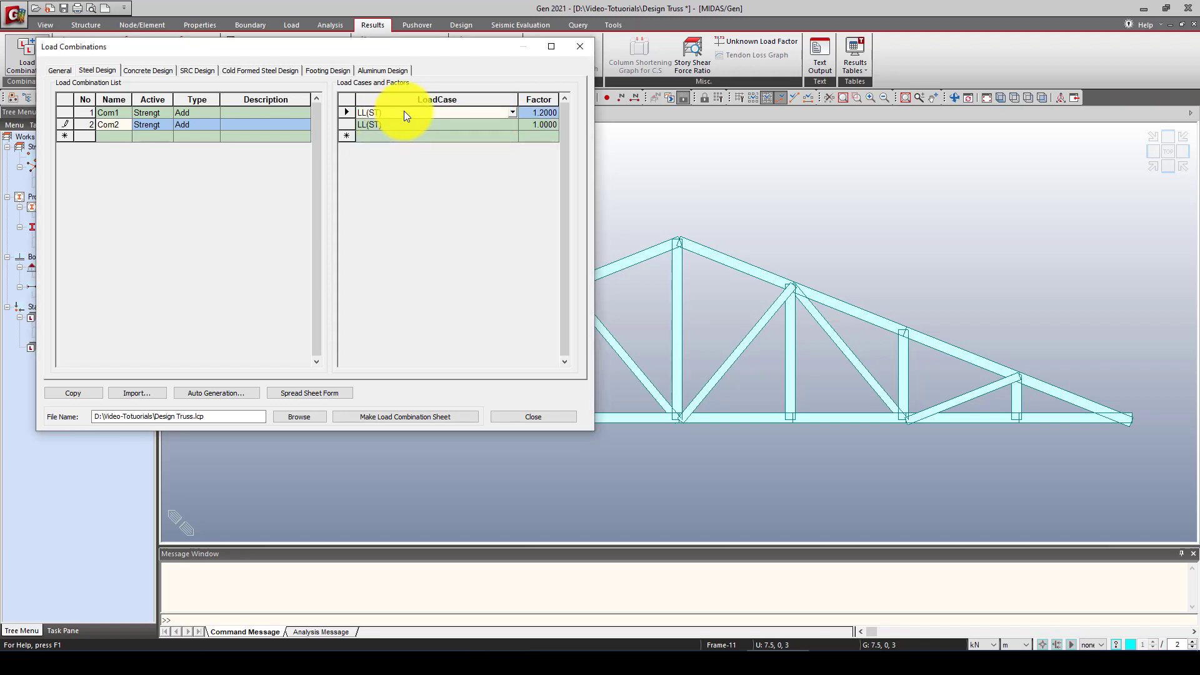
click(512, 112)
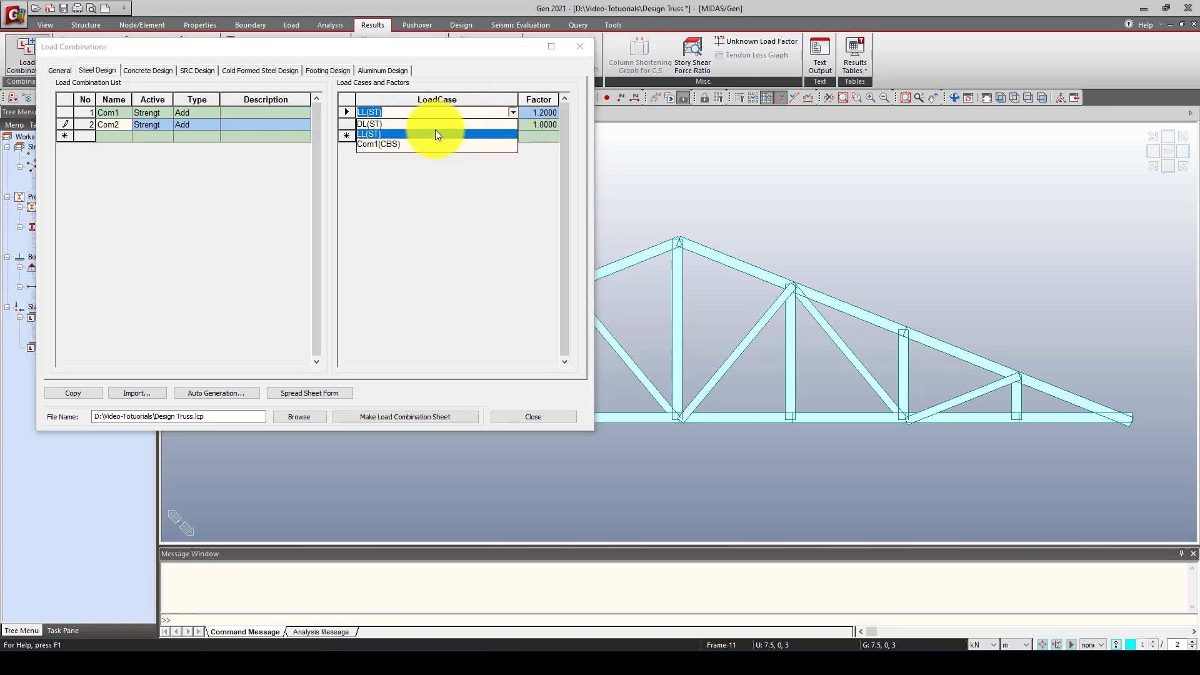
click(409, 124)
Step: Set Com2's LL(ST) factor to 1.6 and close the Load Combinations window
click(542, 126)
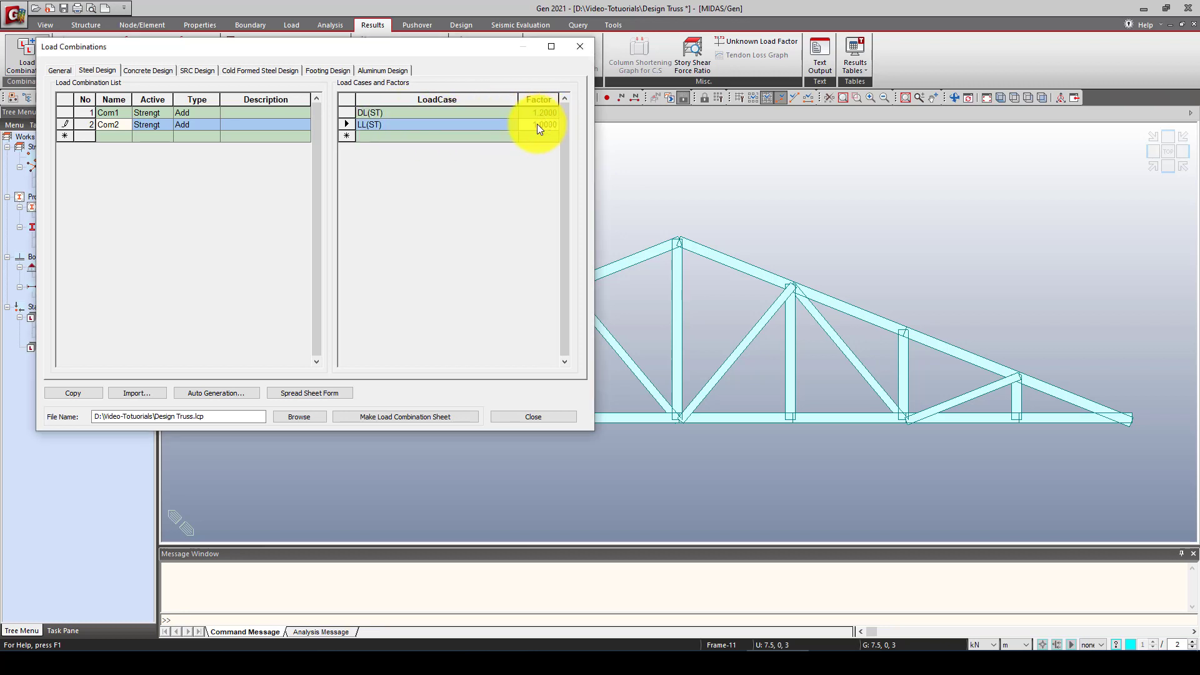
key(Tab)
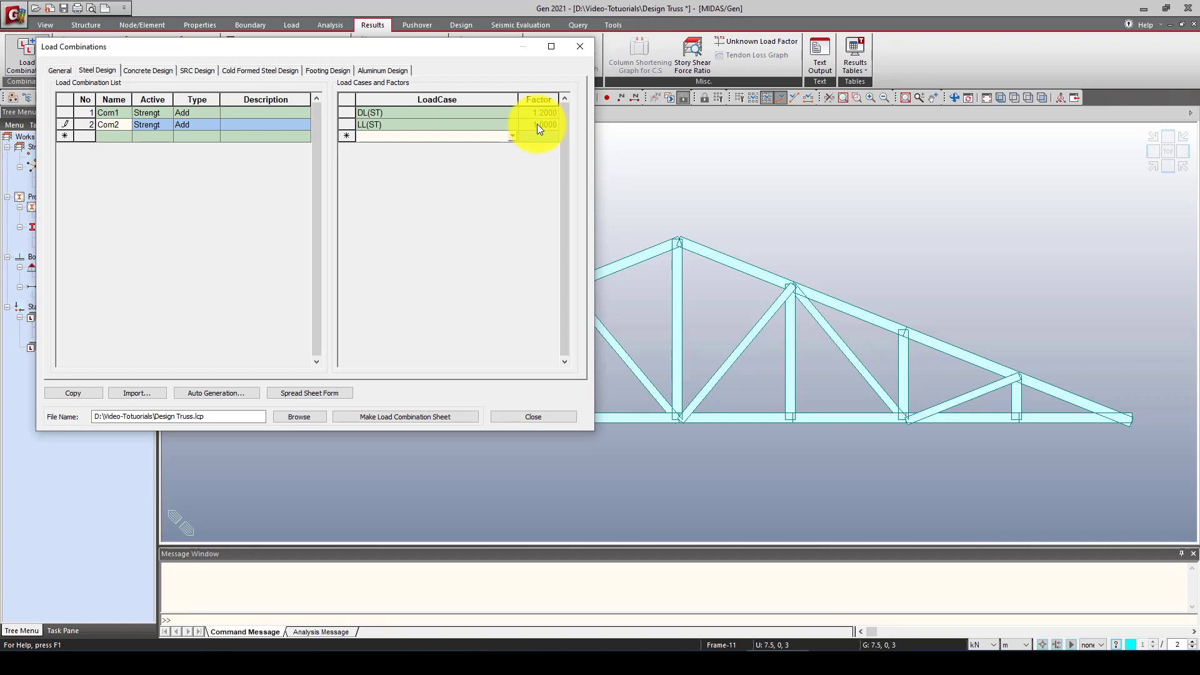
click(537, 123)
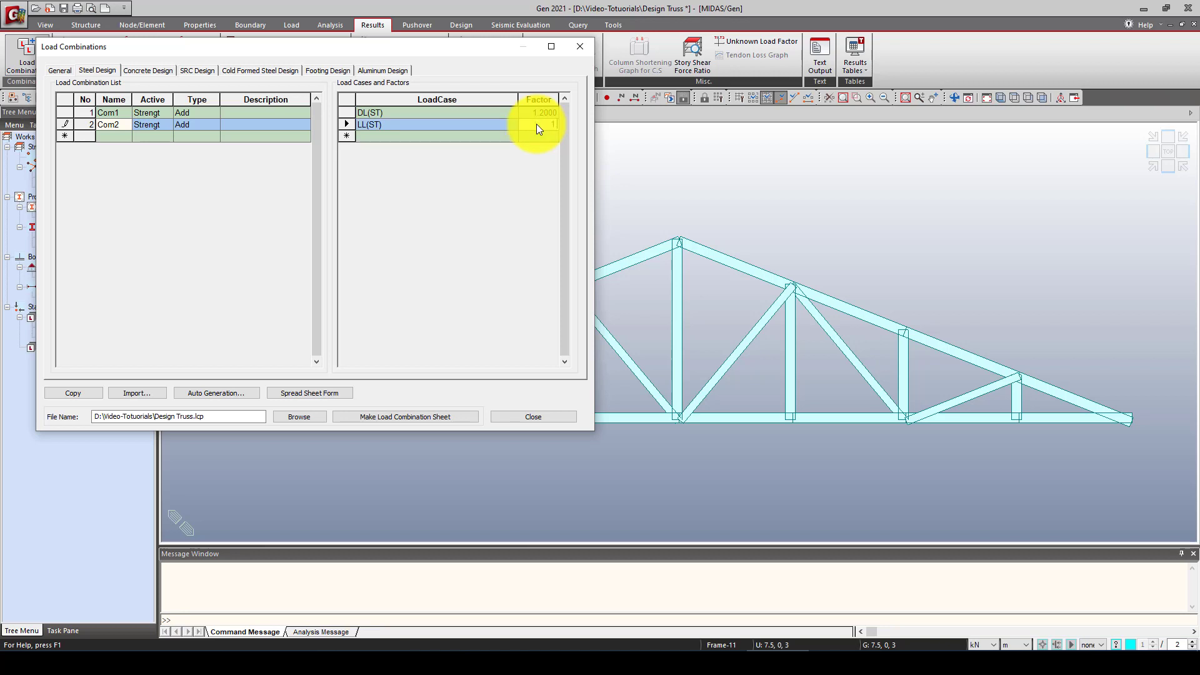
click(495, 181)
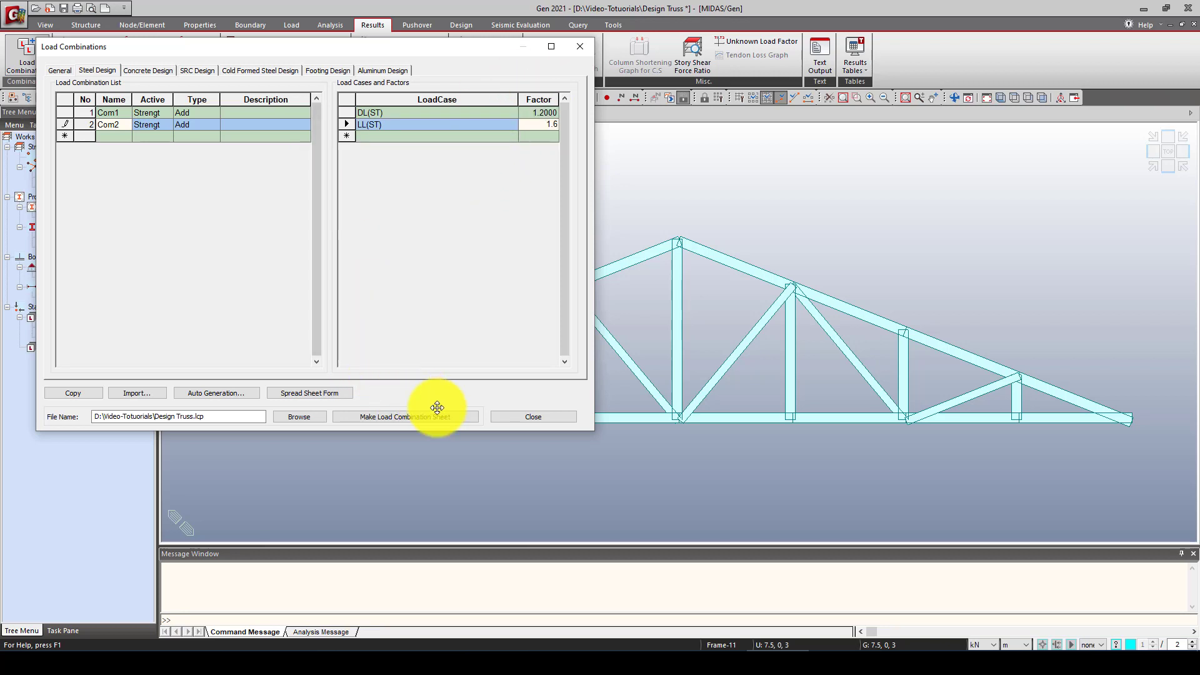
click(508, 417)
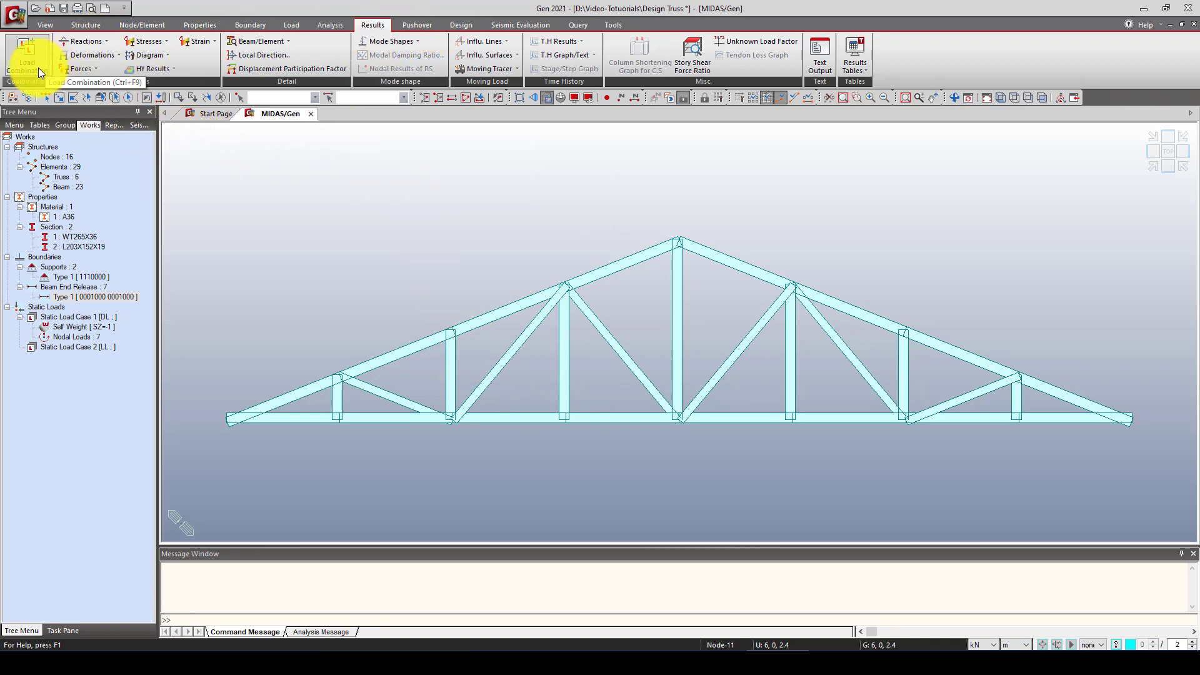
Step: Show the ST: DL support reactions with values and legend: FZ 53.4 kN, FX ±112.6 kN
click(89, 40)
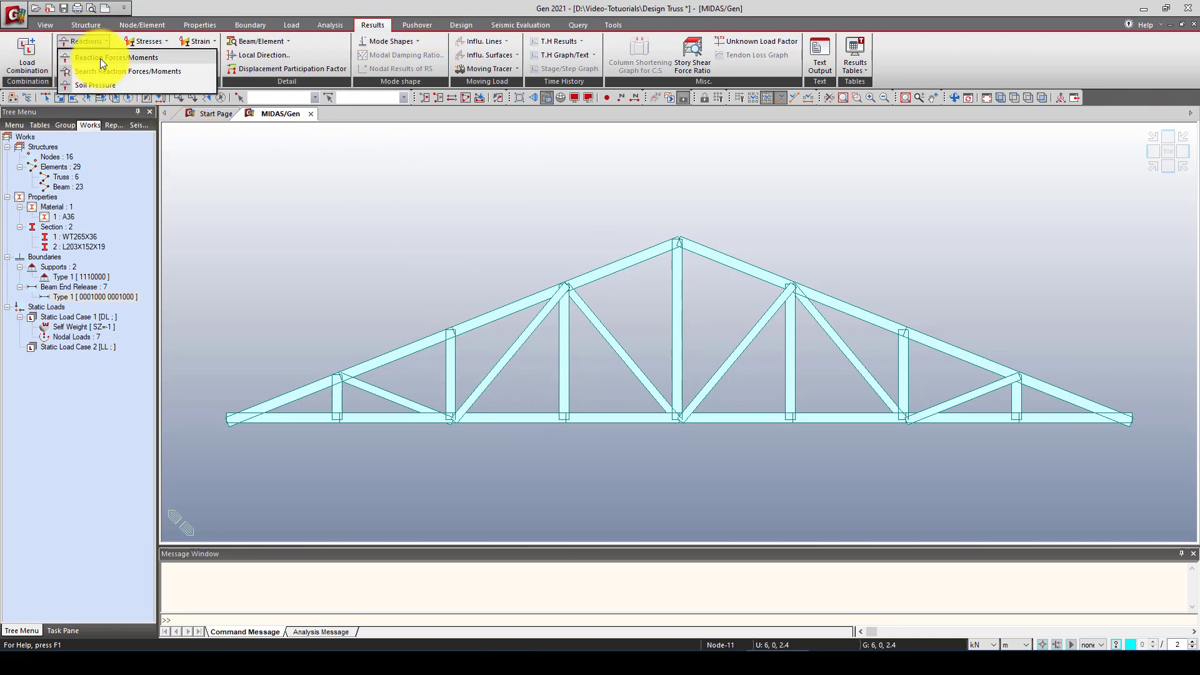
click(100, 58)
click(71, 184)
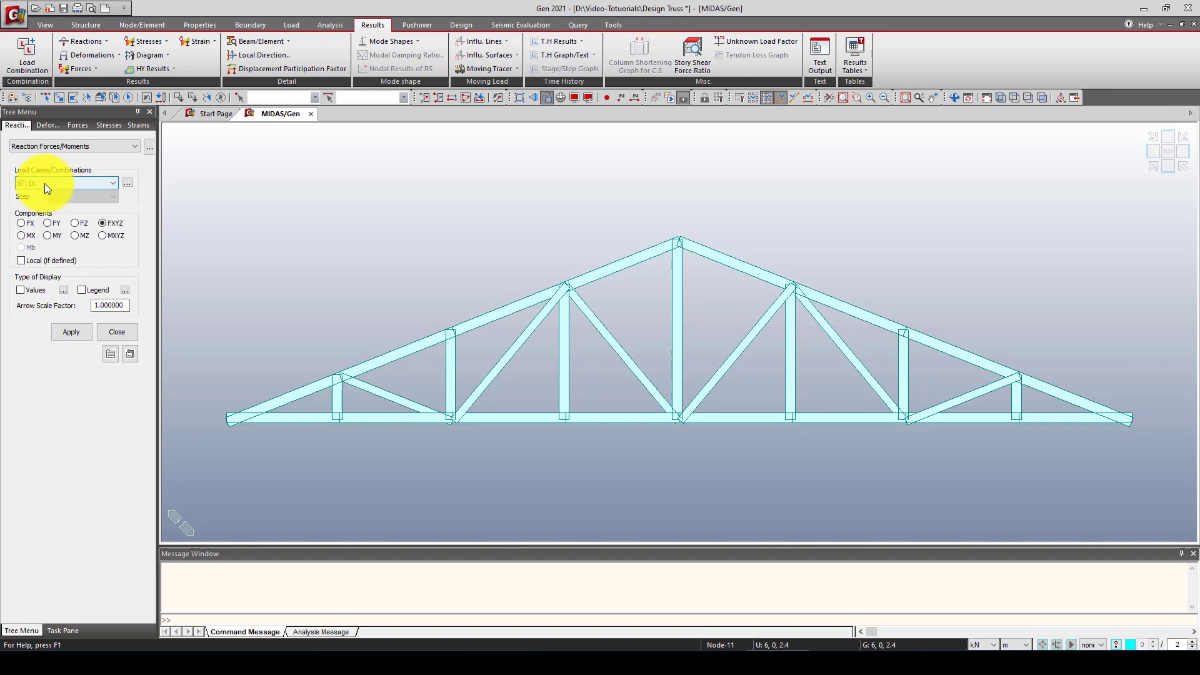
click(75, 333)
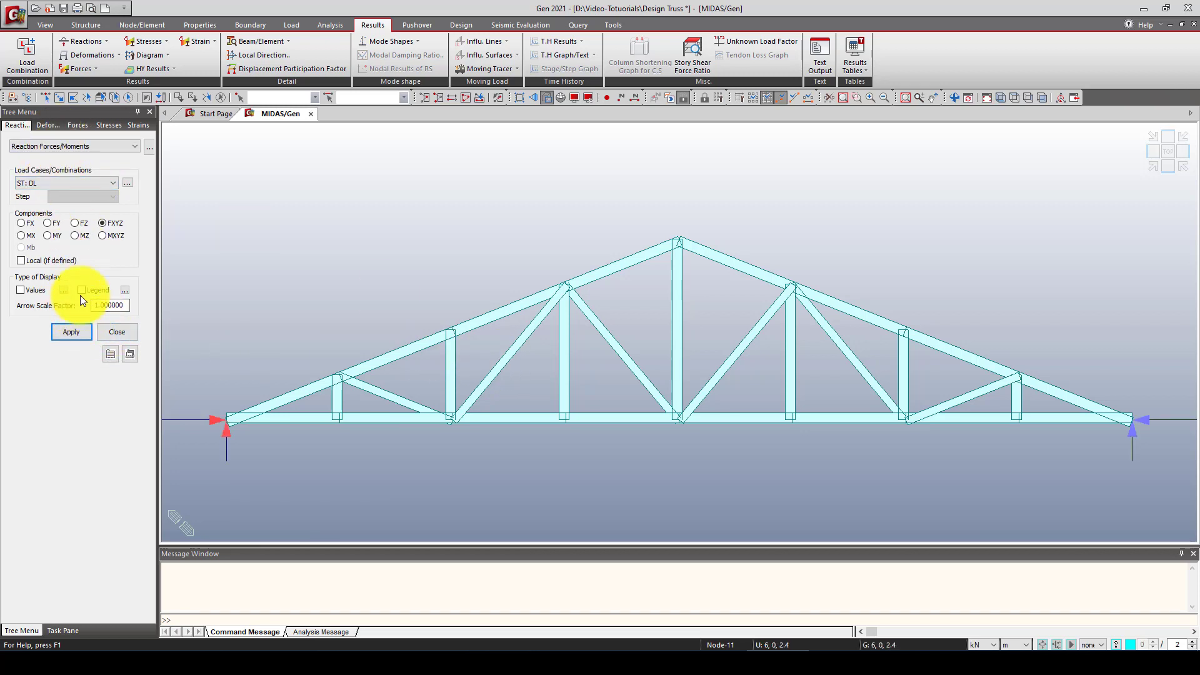
click(76, 336)
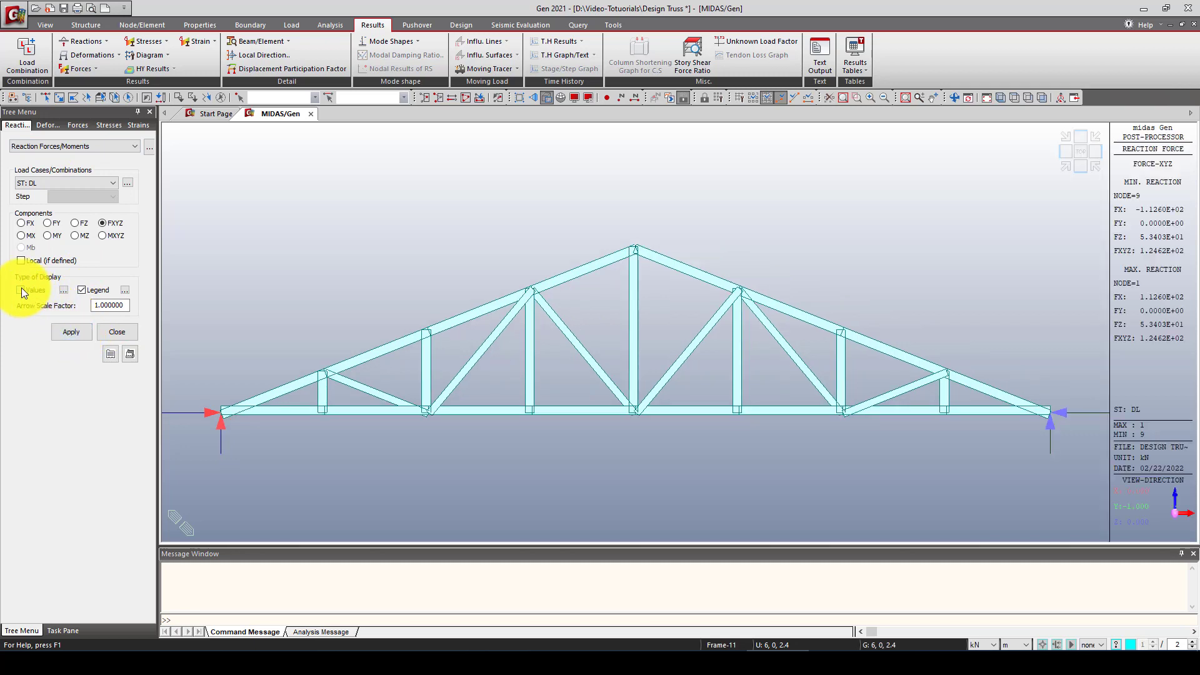
click(21, 290)
click(71, 334)
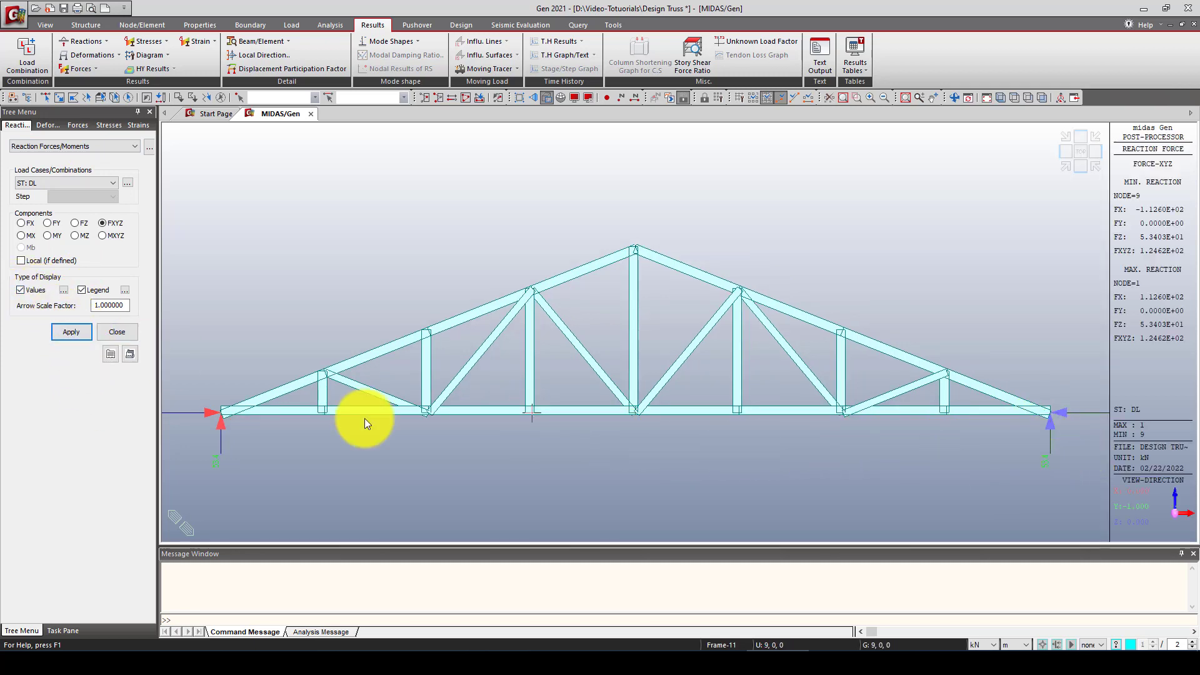
click(76, 327)
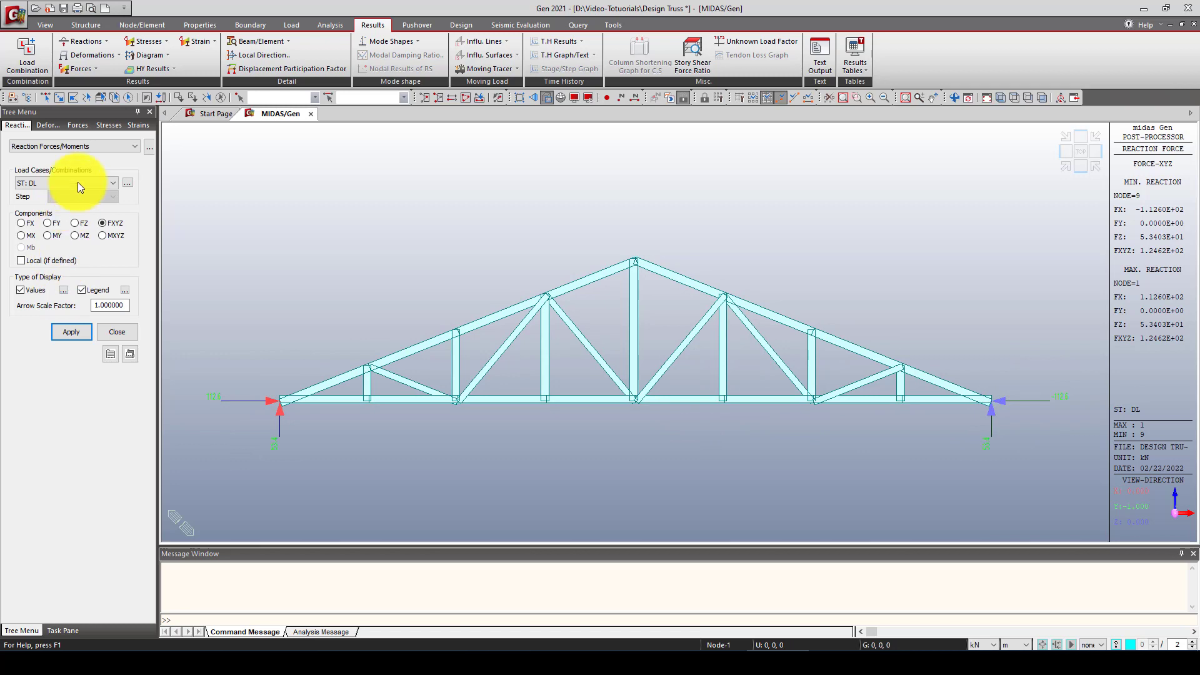
click(45, 125)
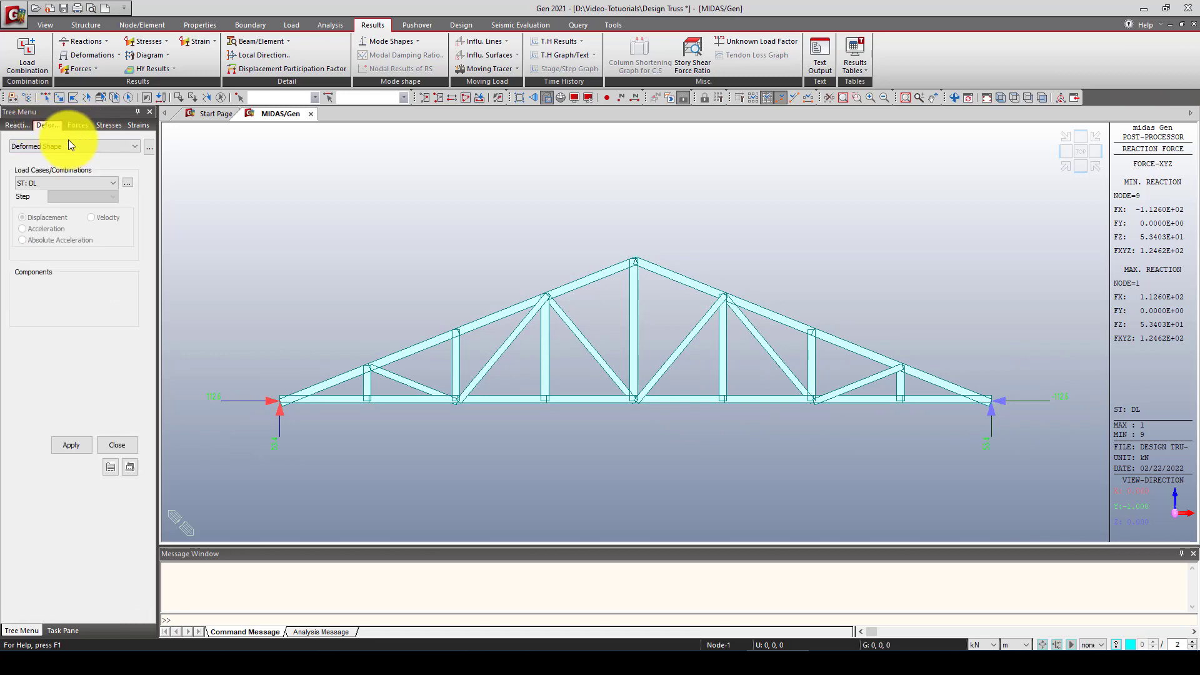
Step: Delete the general Com1 row, leaving DL, LL and steel-design Com1 and Com2
click(55, 182)
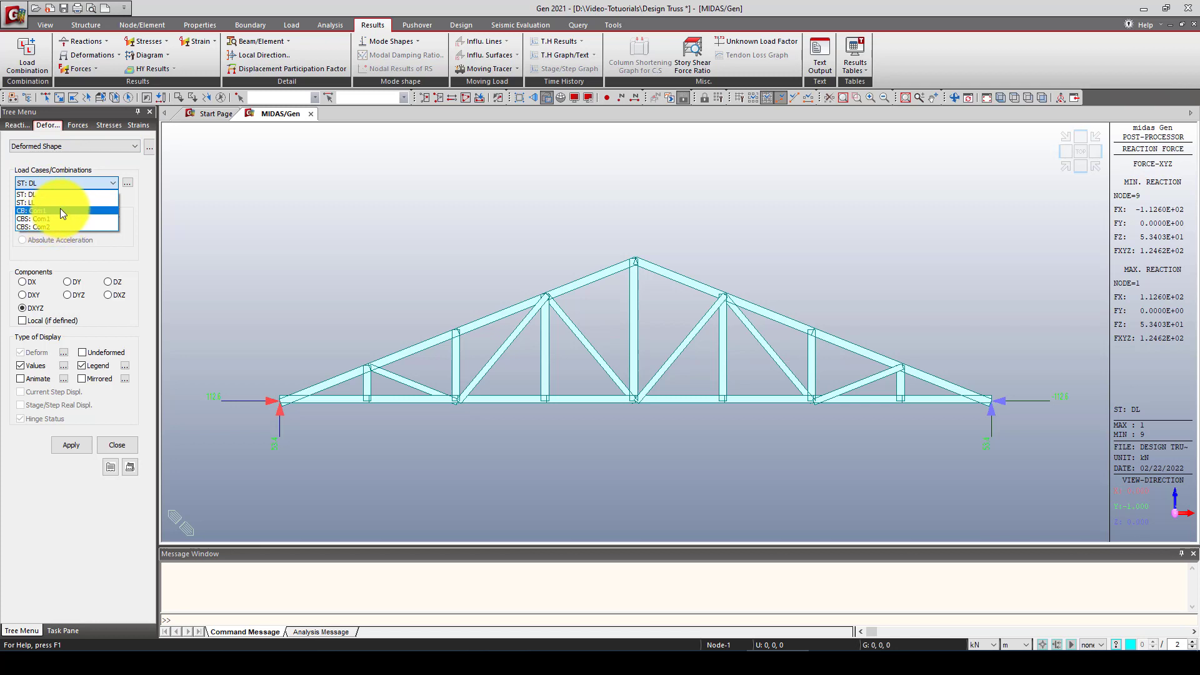
click(60, 209)
click(30, 59)
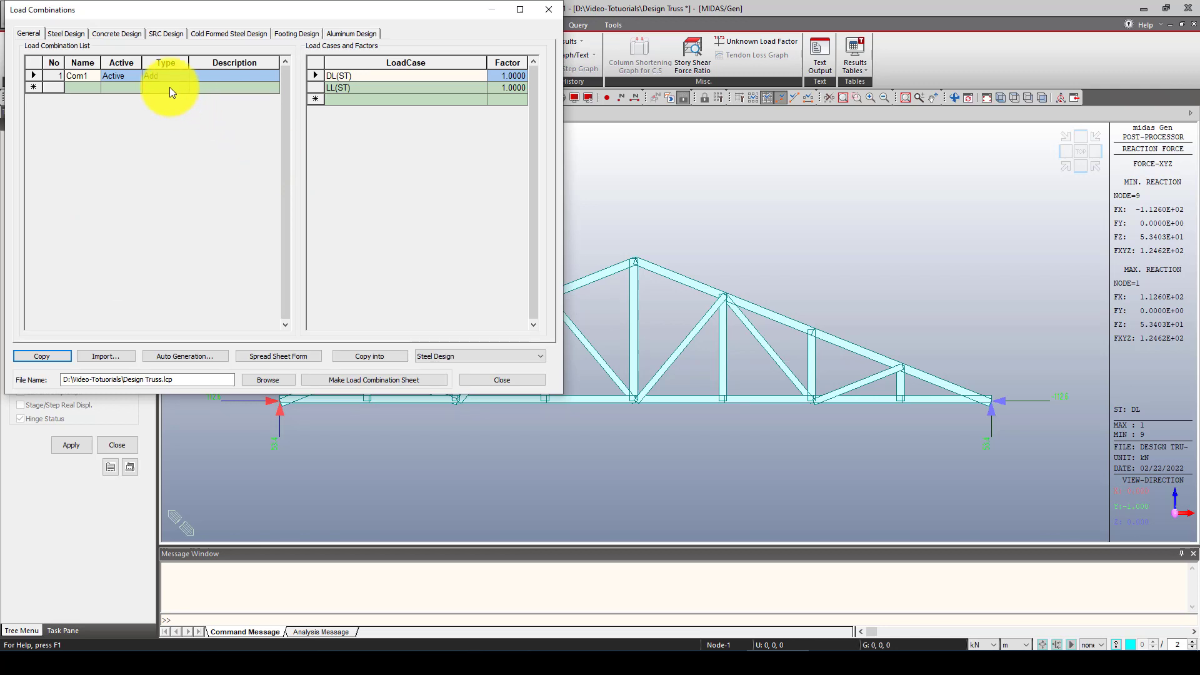
click(78, 76)
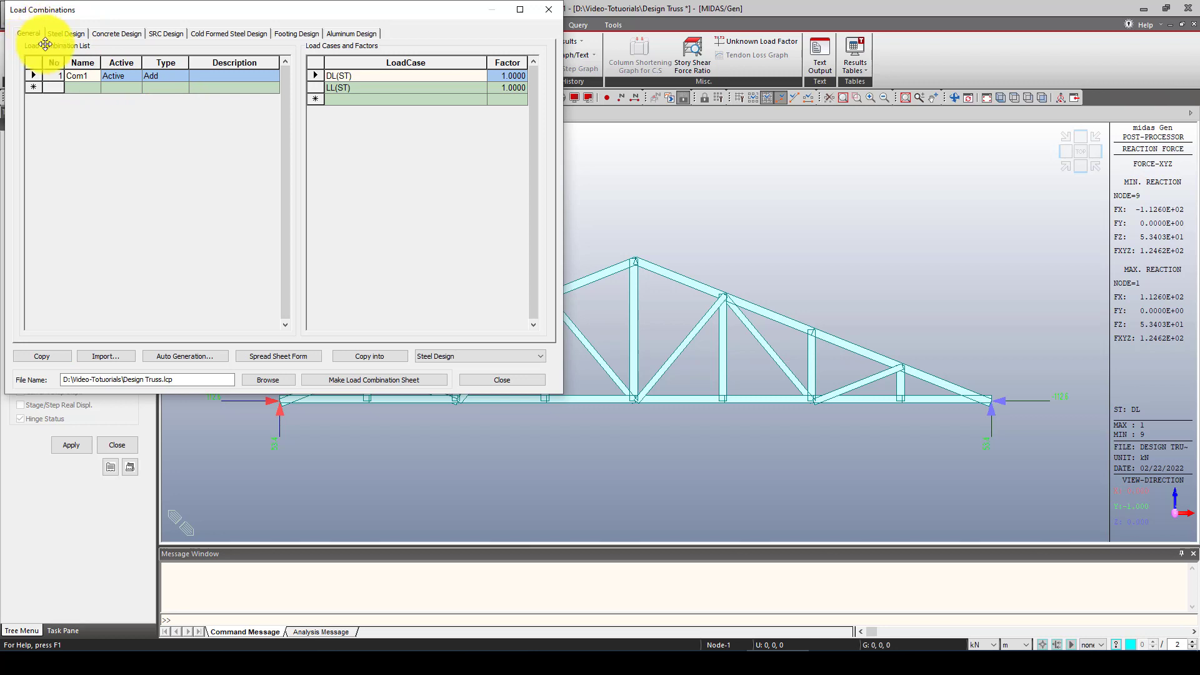
click(78, 80)
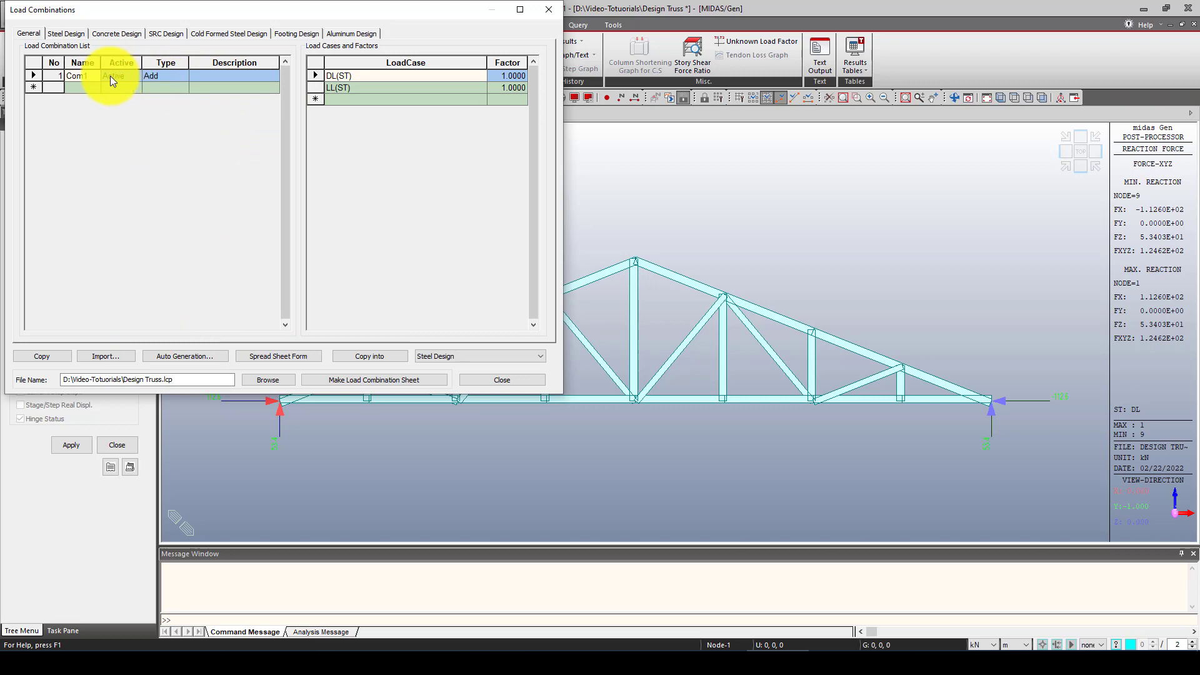
right_click(66, 74)
click(37, 74)
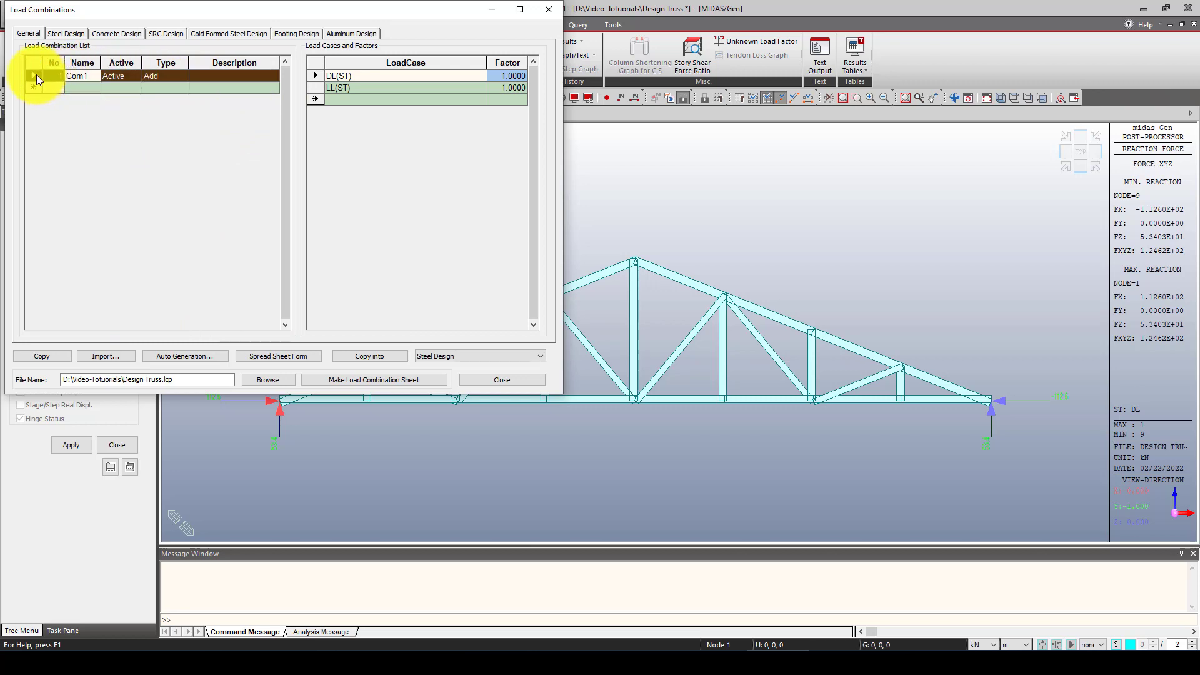
key(Delete)
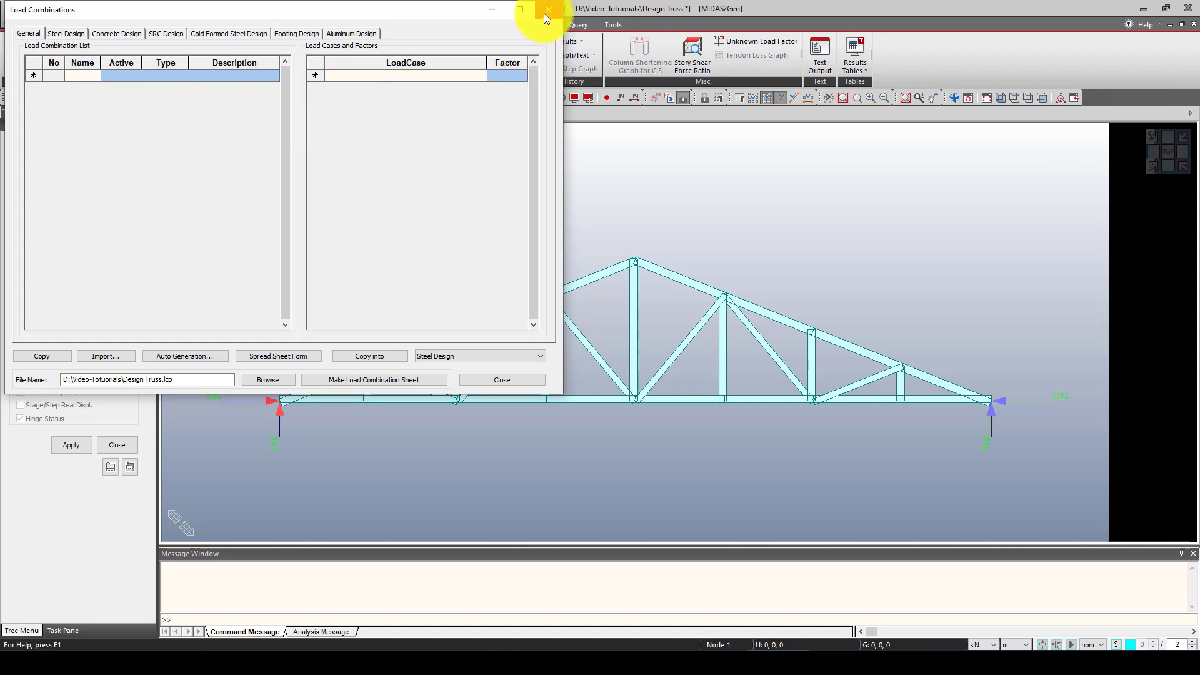
click(65, 33)
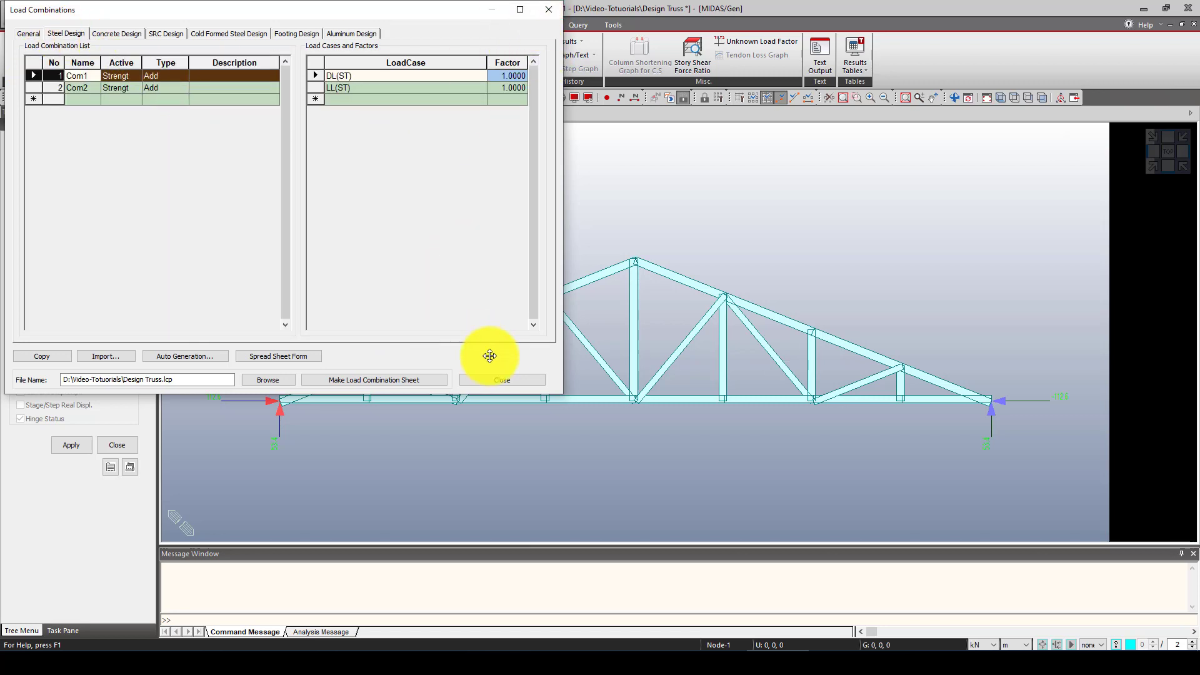
click(501, 379)
click(66, 181)
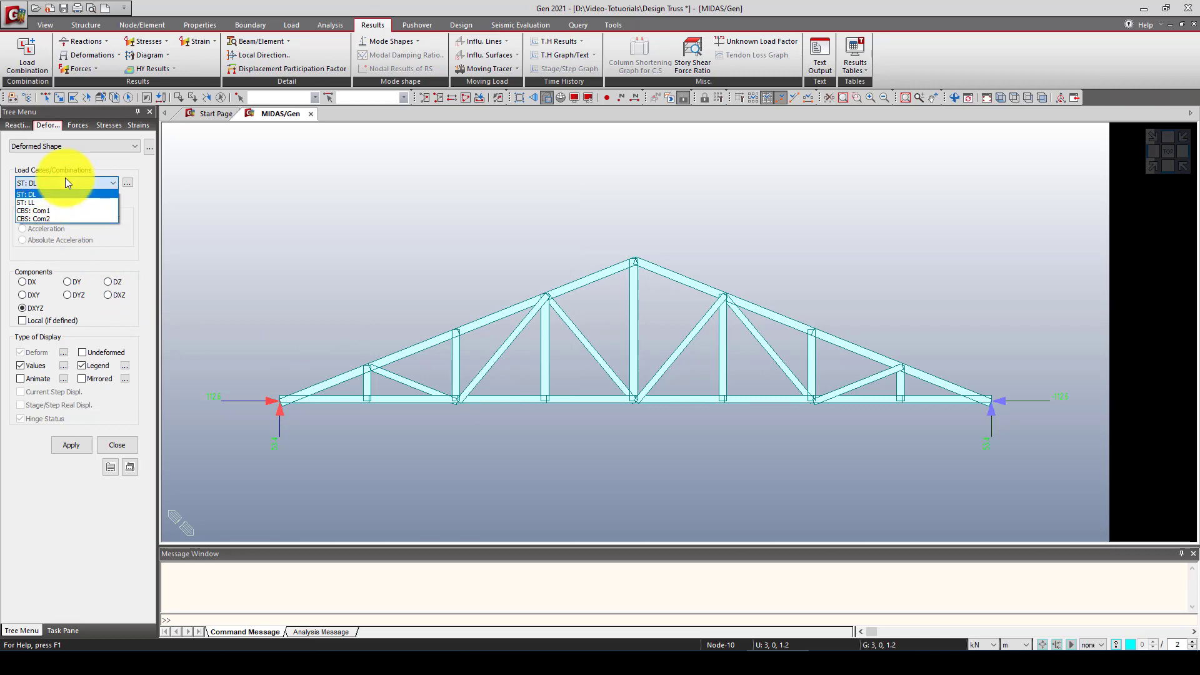
Step: Preview CBS: Com1's deformed shape, then show truss force contours from 26.27 to -30.38 kN
click(58, 209)
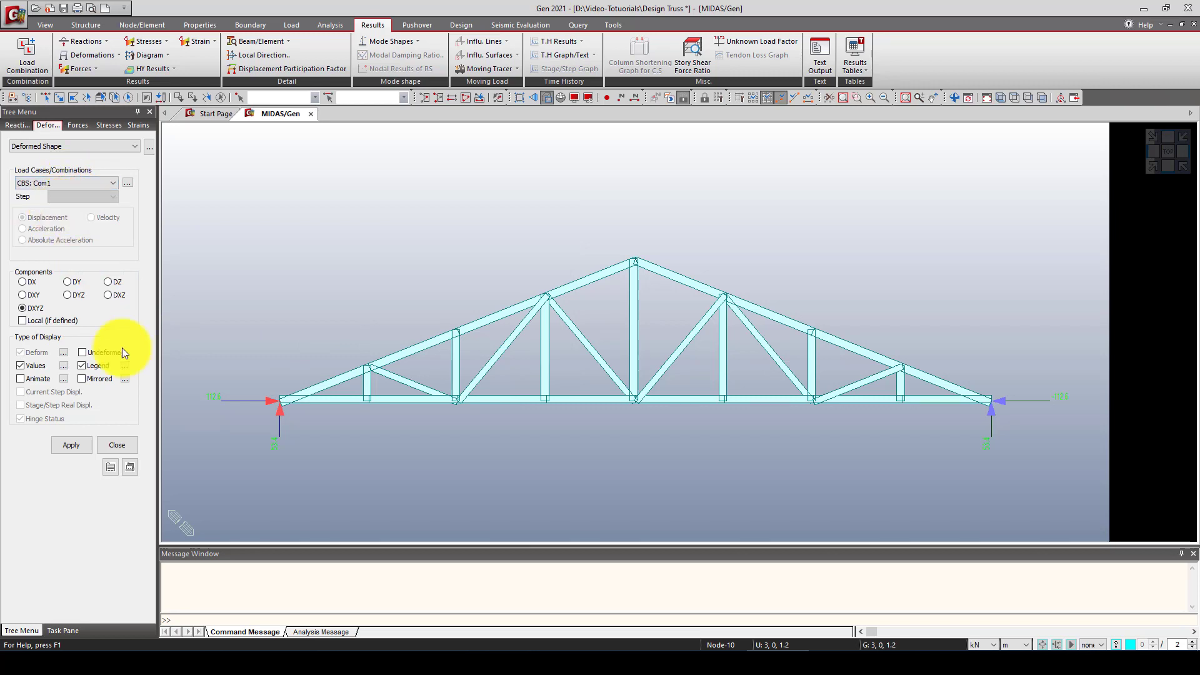
click(70, 438)
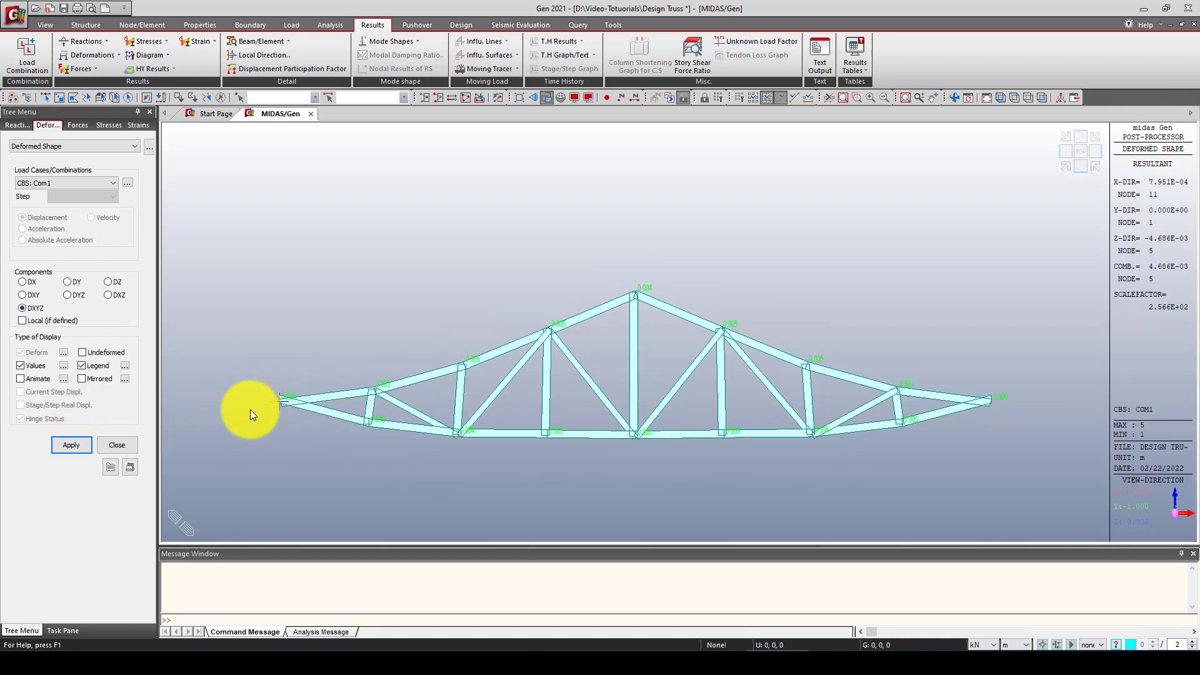
click(78, 124)
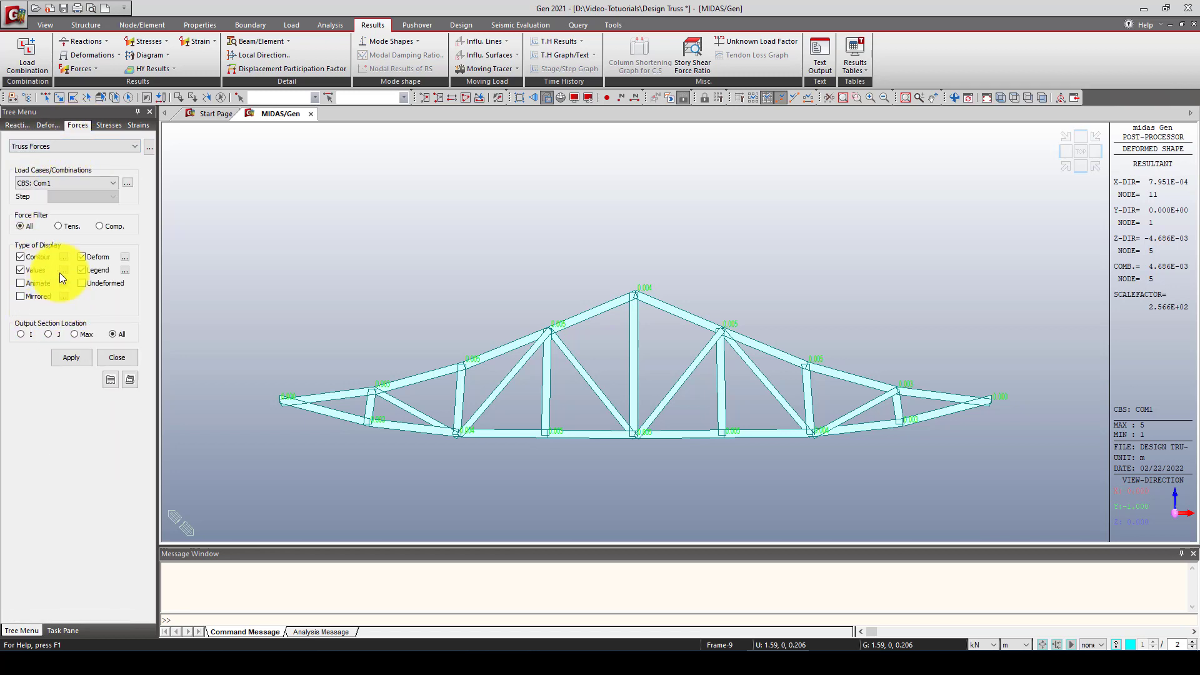
click(70, 358)
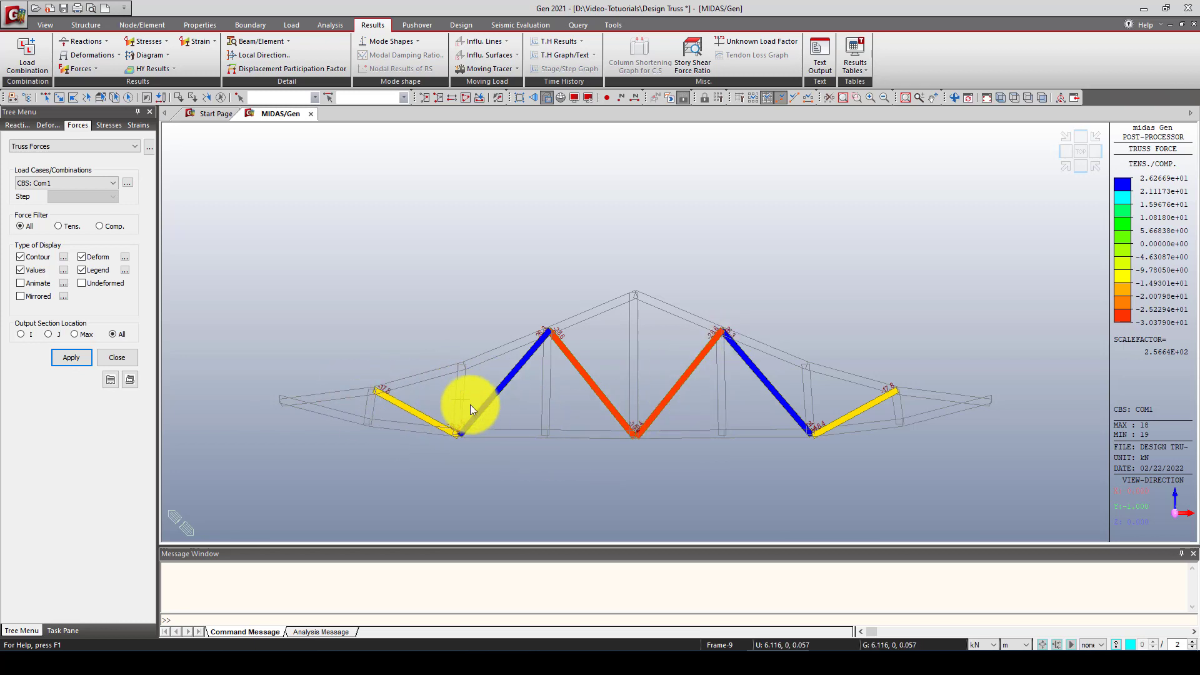
scroll(649, 445, up, 3)
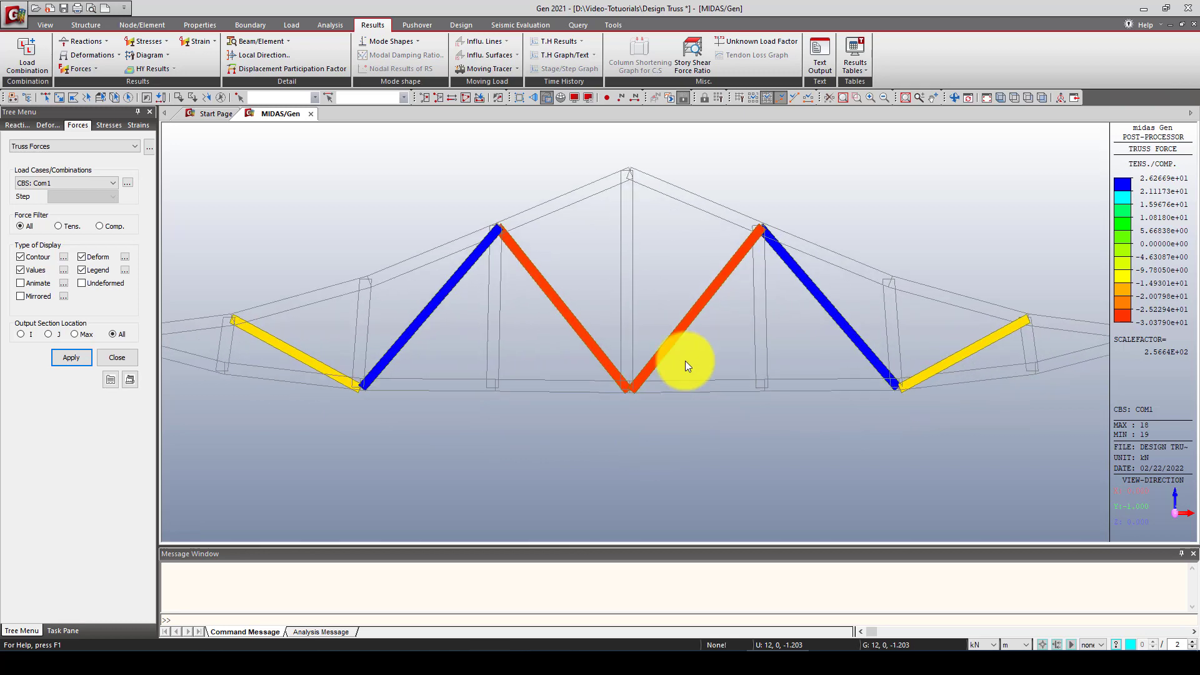
middle_drag(685, 361, 687, 283)
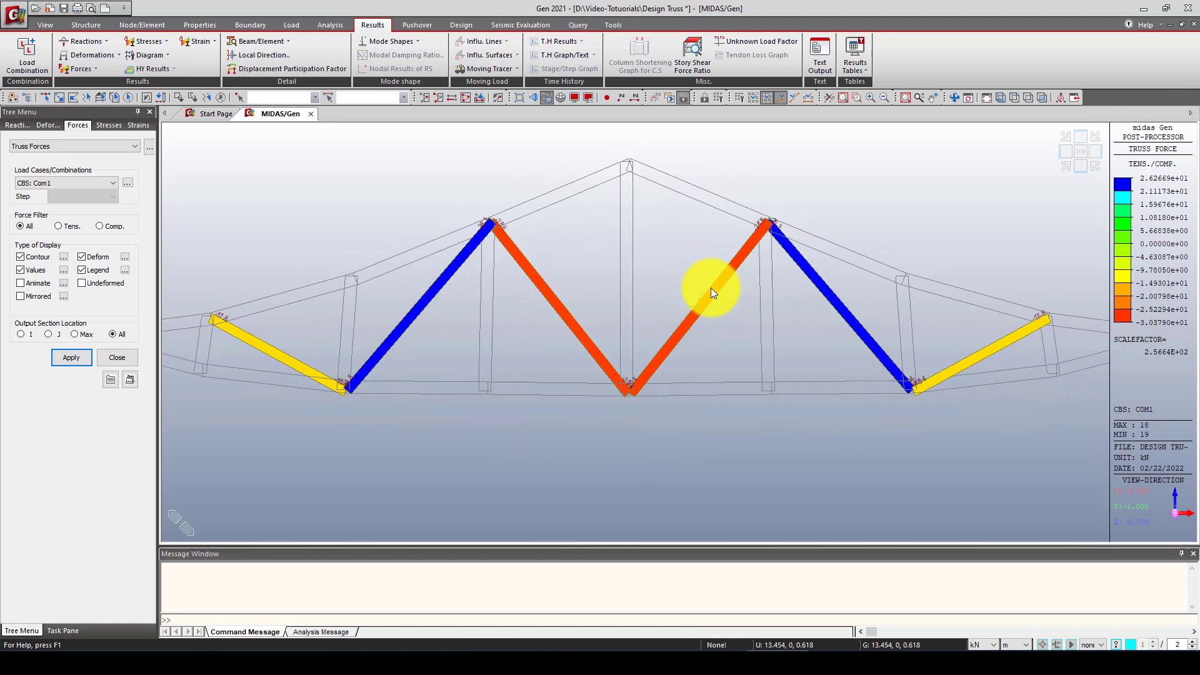
scroll(821, 370, down, 3)
scroll(1020, 319, up, 1)
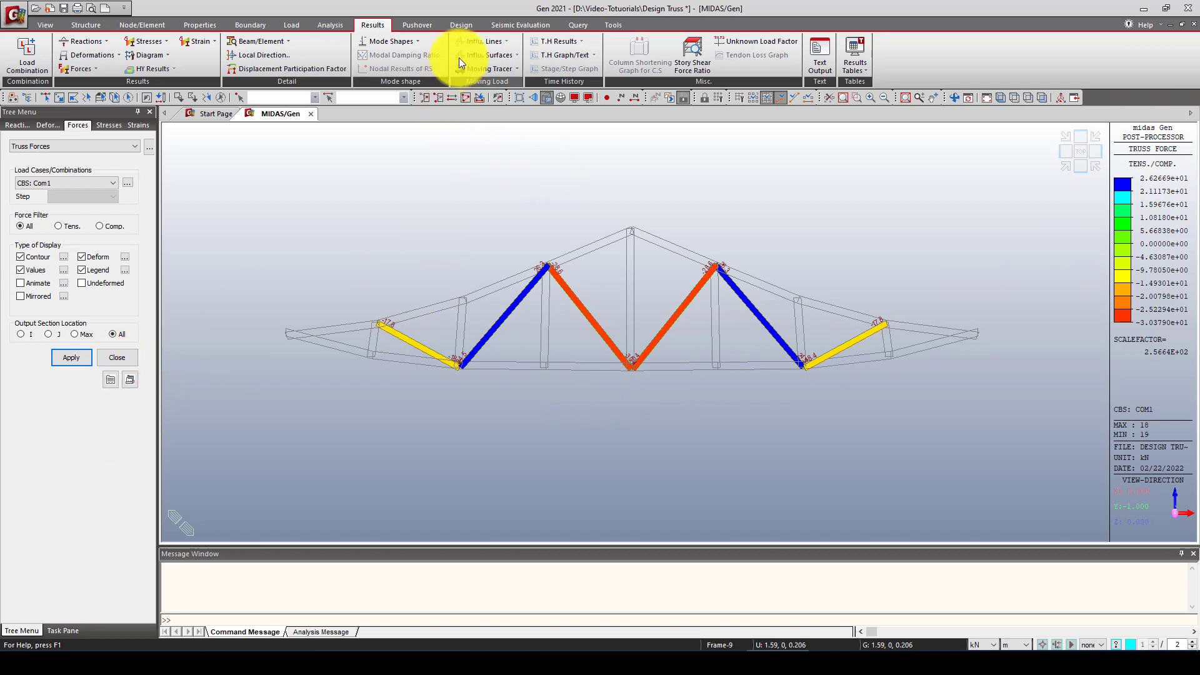
Step: Set the steel design code to AISC(15th)-LRFD16
click(461, 24)
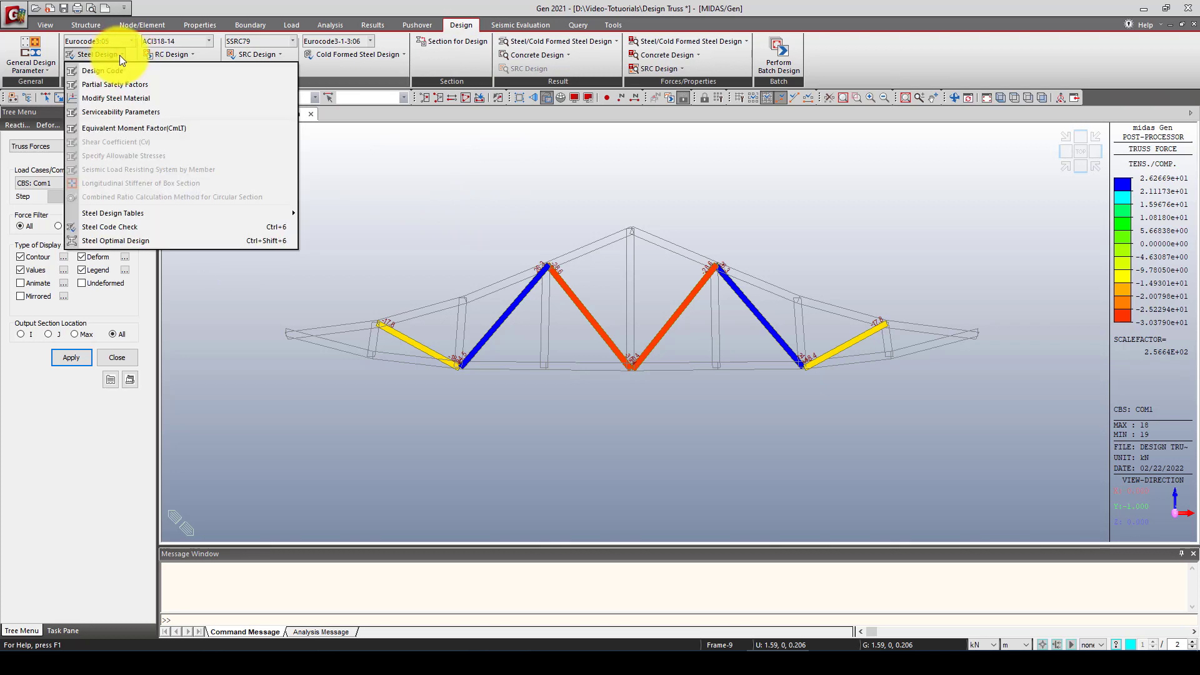
click(121, 70)
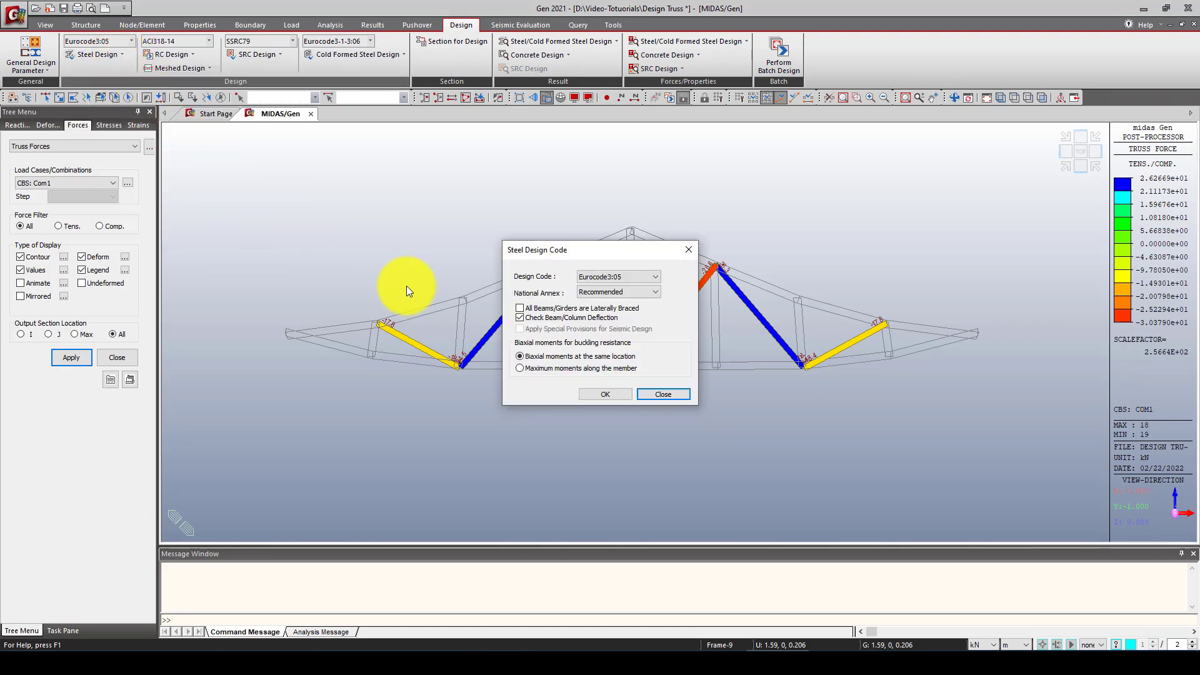
click(645, 281)
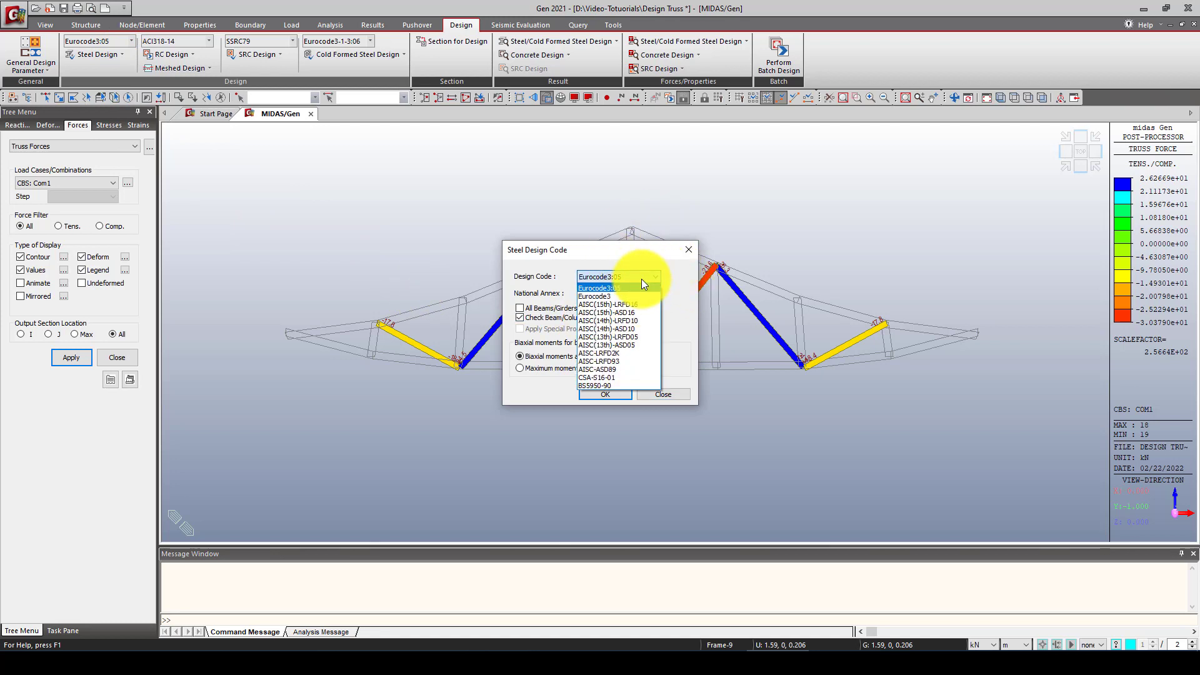
click(636, 306)
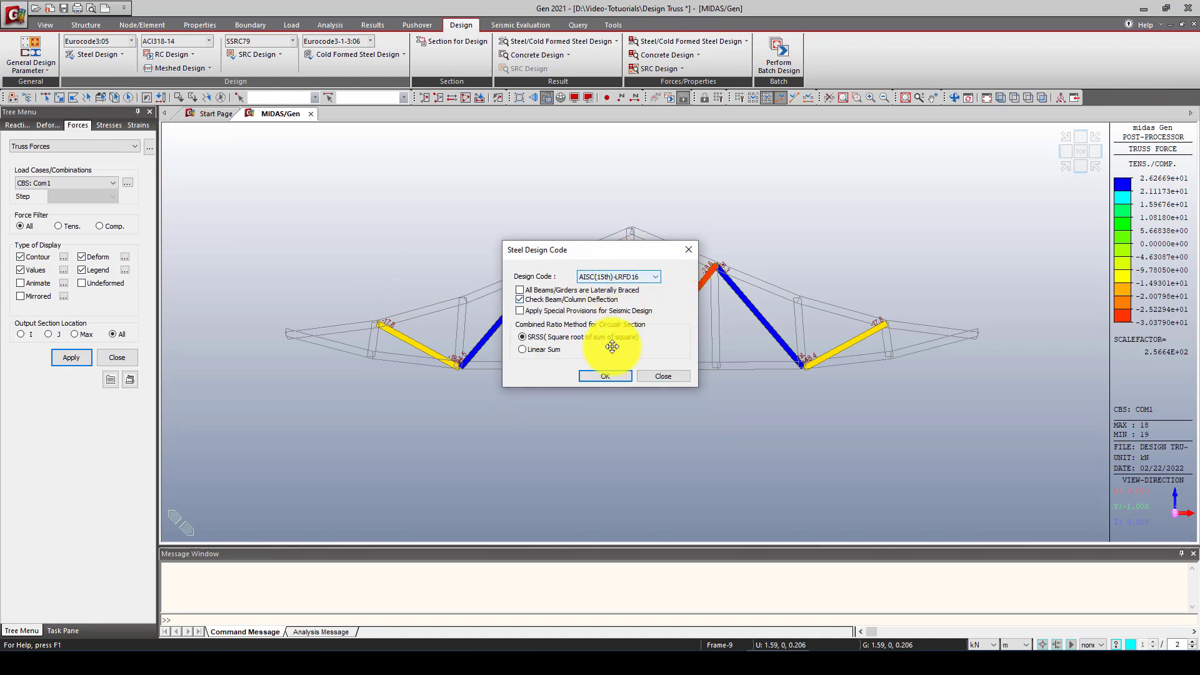
click(604, 376)
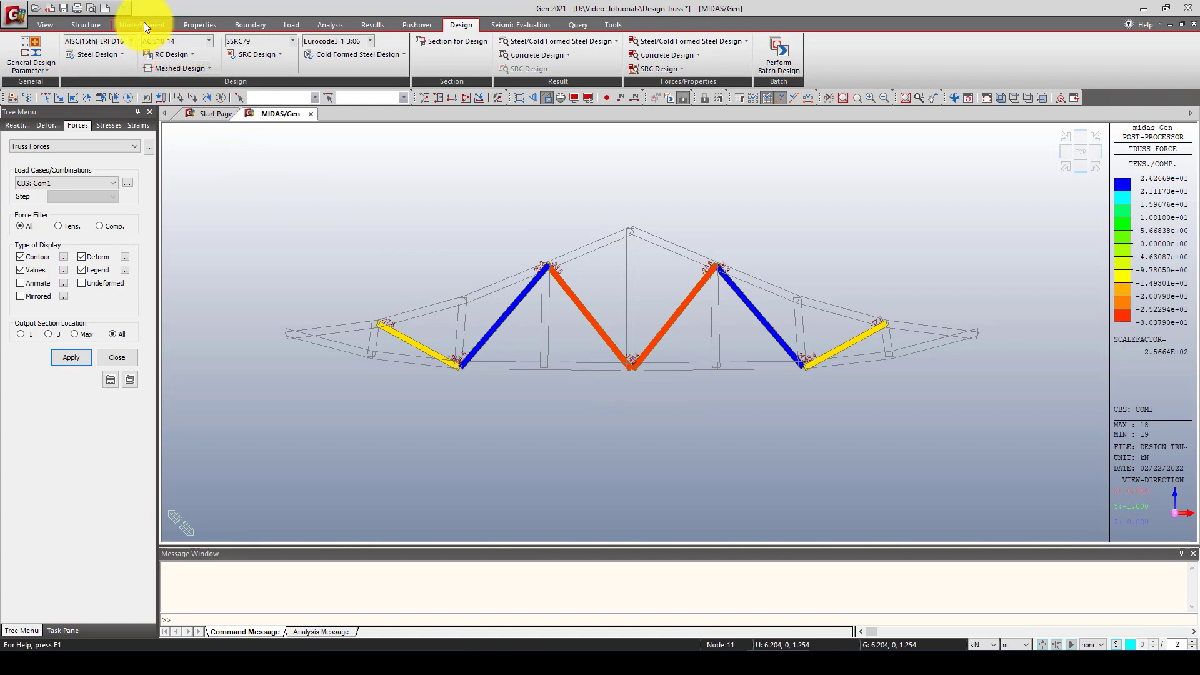
Step: Assign ASTM A36 as the design steel material
click(99, 53)
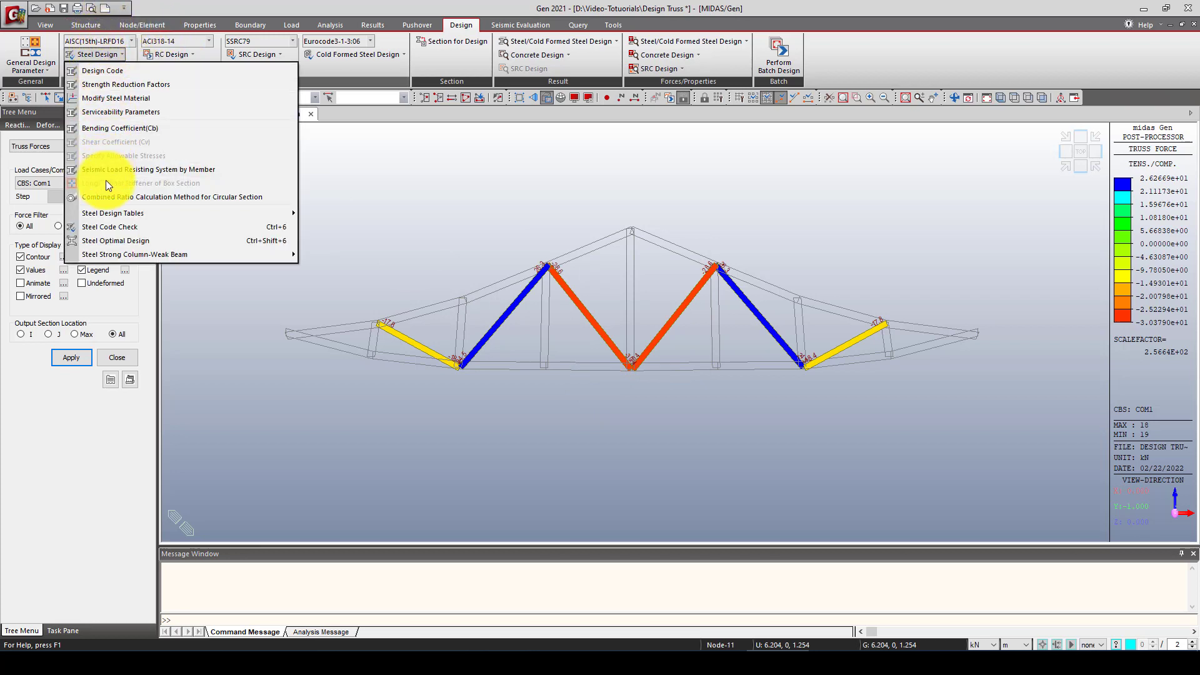
mouse_move(113, 217)
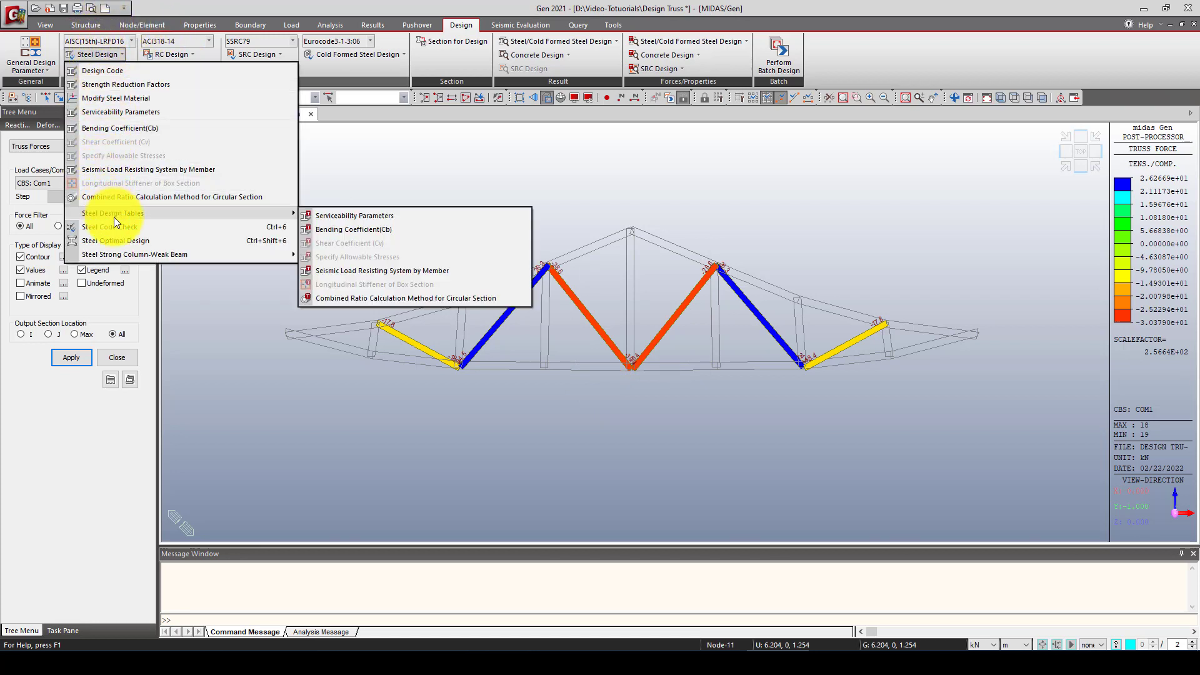
click(126, 99)
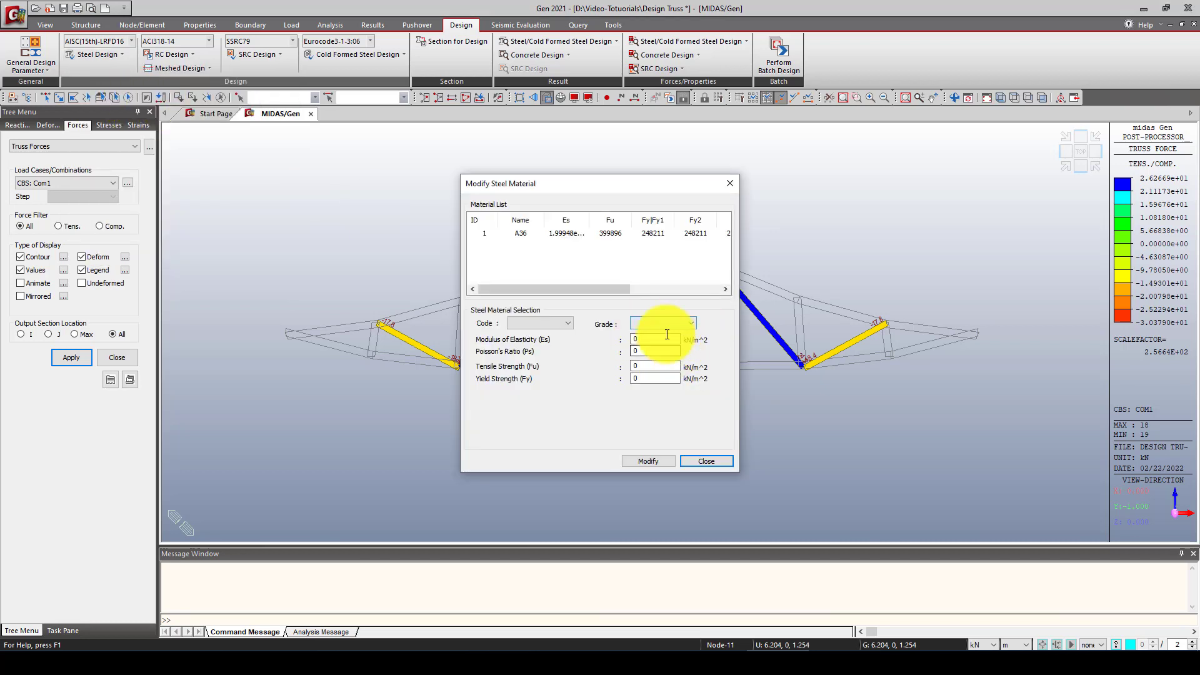
click(647, 235)
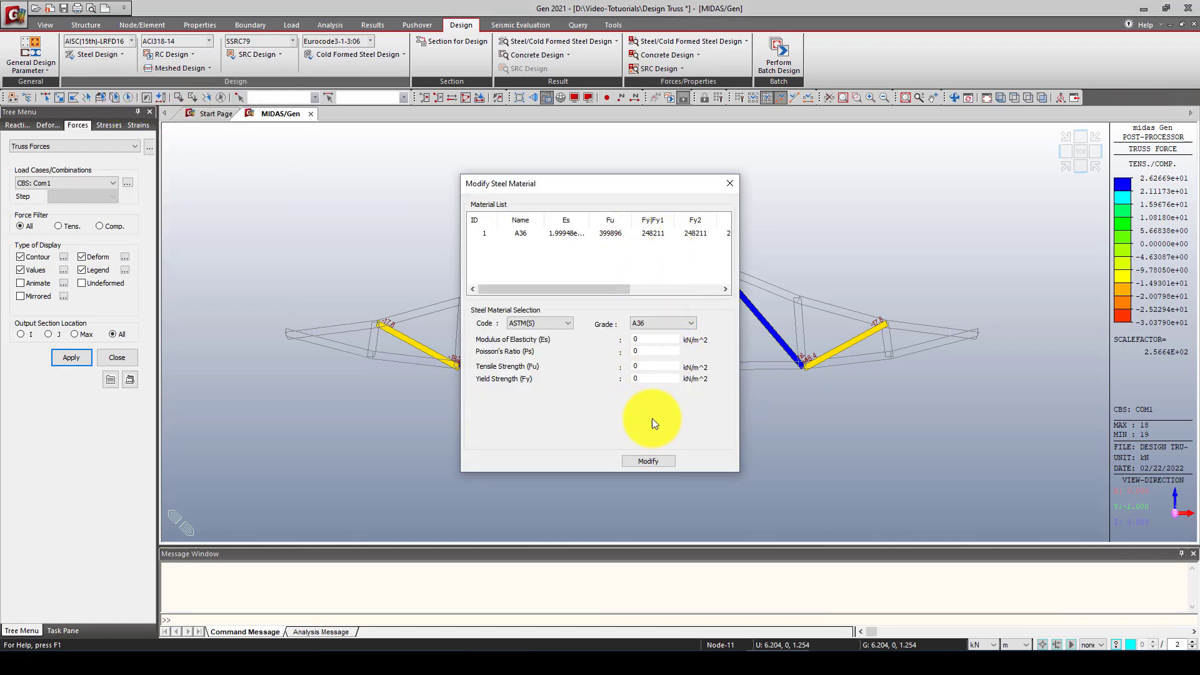
click(646, 460)
click(705, 461)
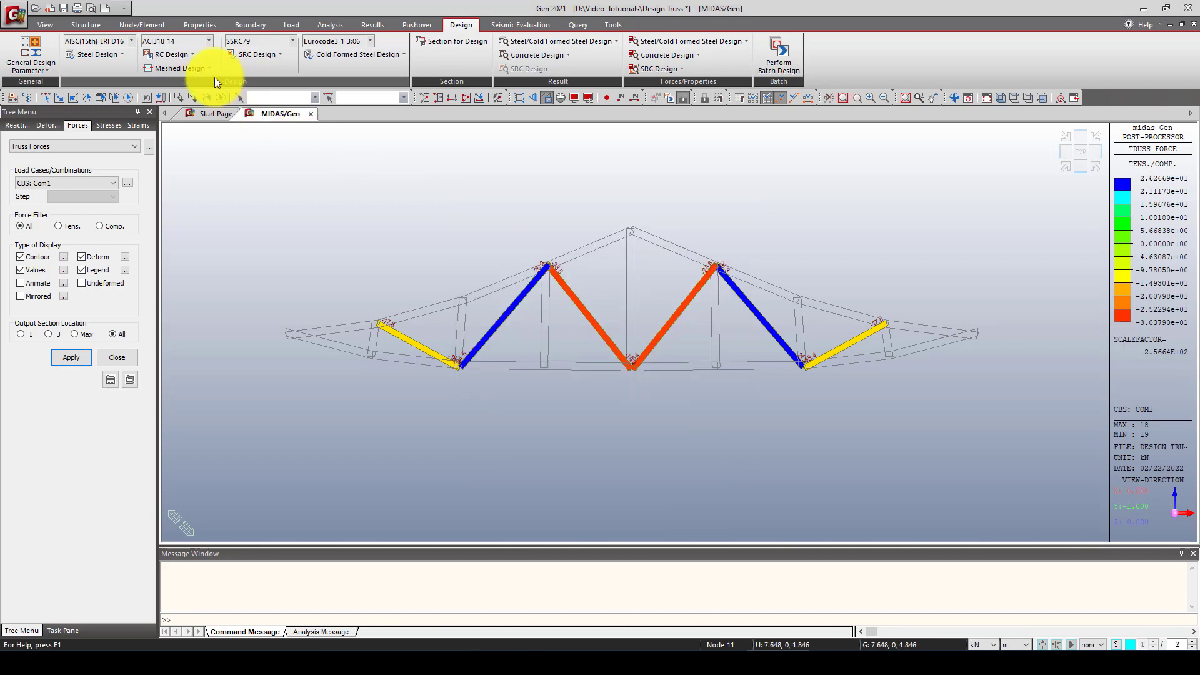
Step: Run the AISC steel code check on the truss
click(99, 53)
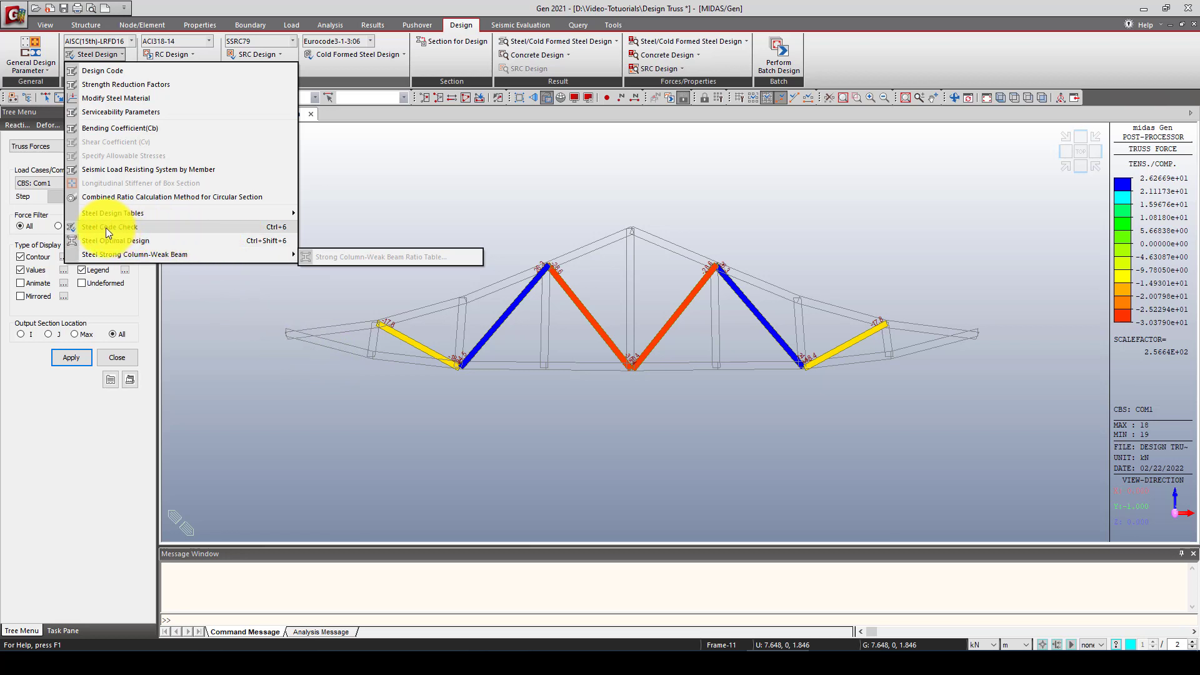
click(155, 226)
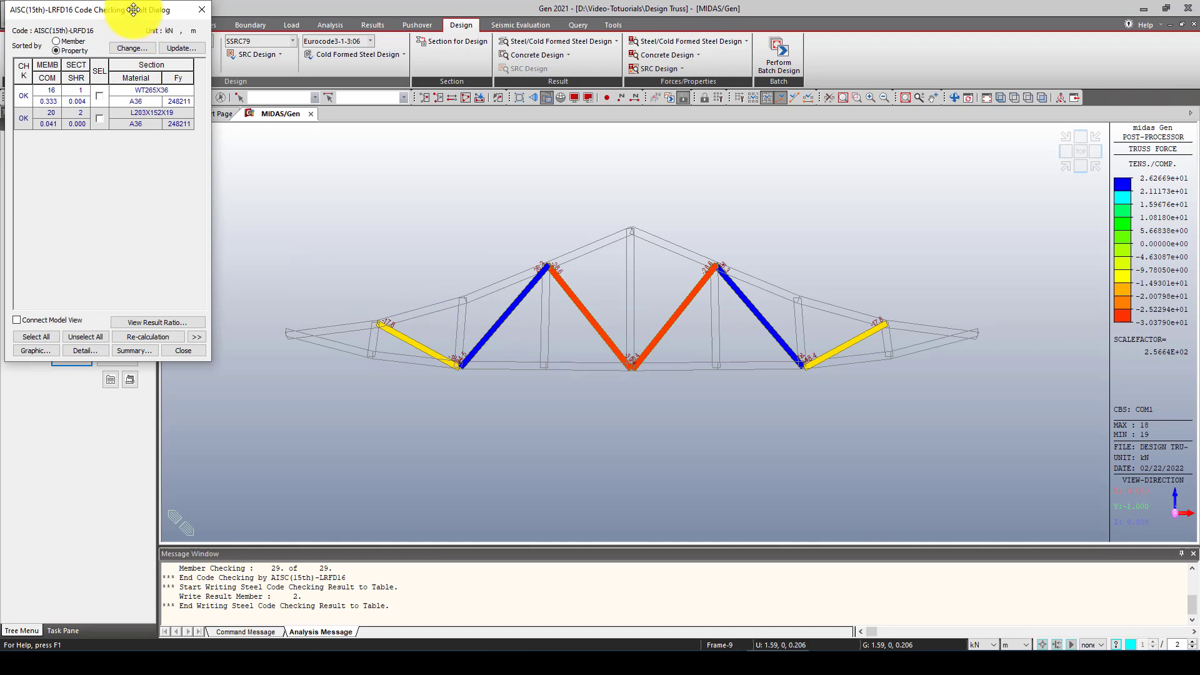
drag(134, 11, 204, 146)
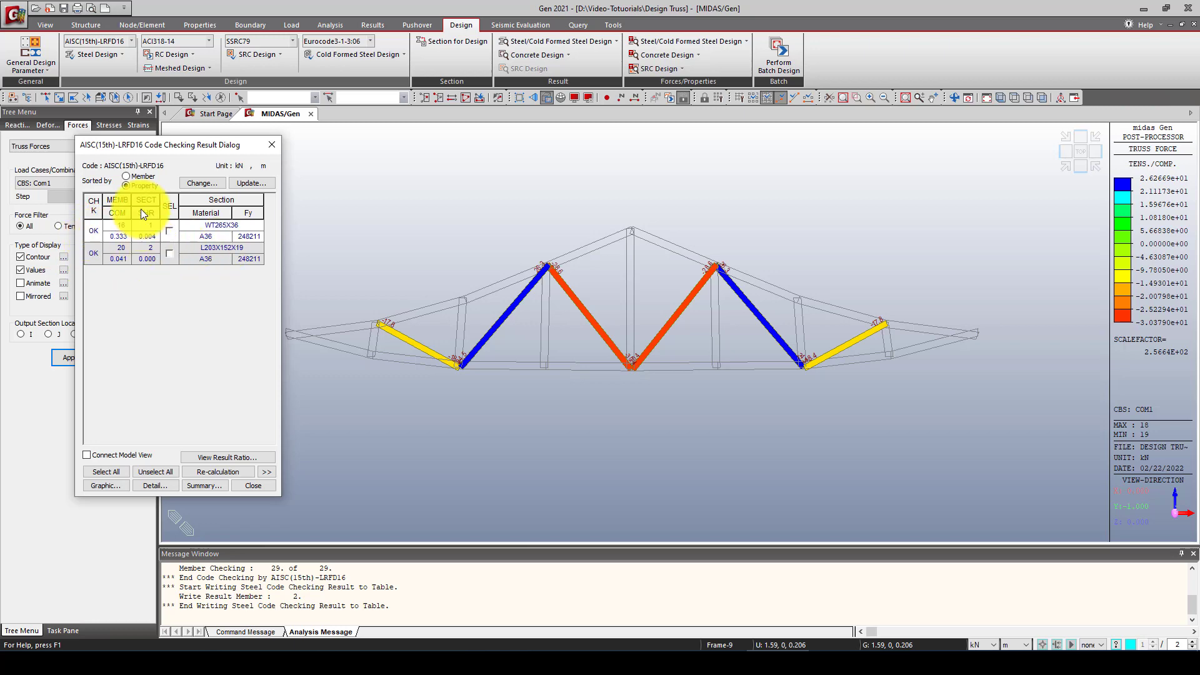
Step: Sort the results by member and open member 4's graphic design report
click(137, 177)
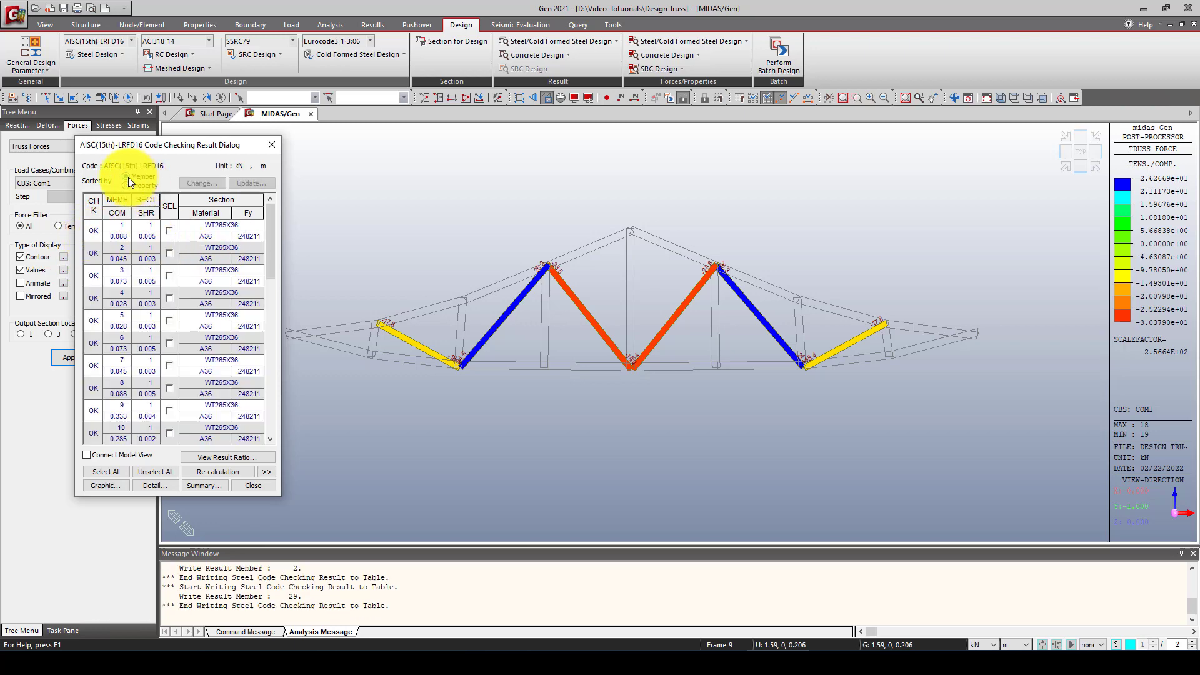
click(266, 471)
scroll(317, 306, down, 2)
scroll(318, 309, down, 10)
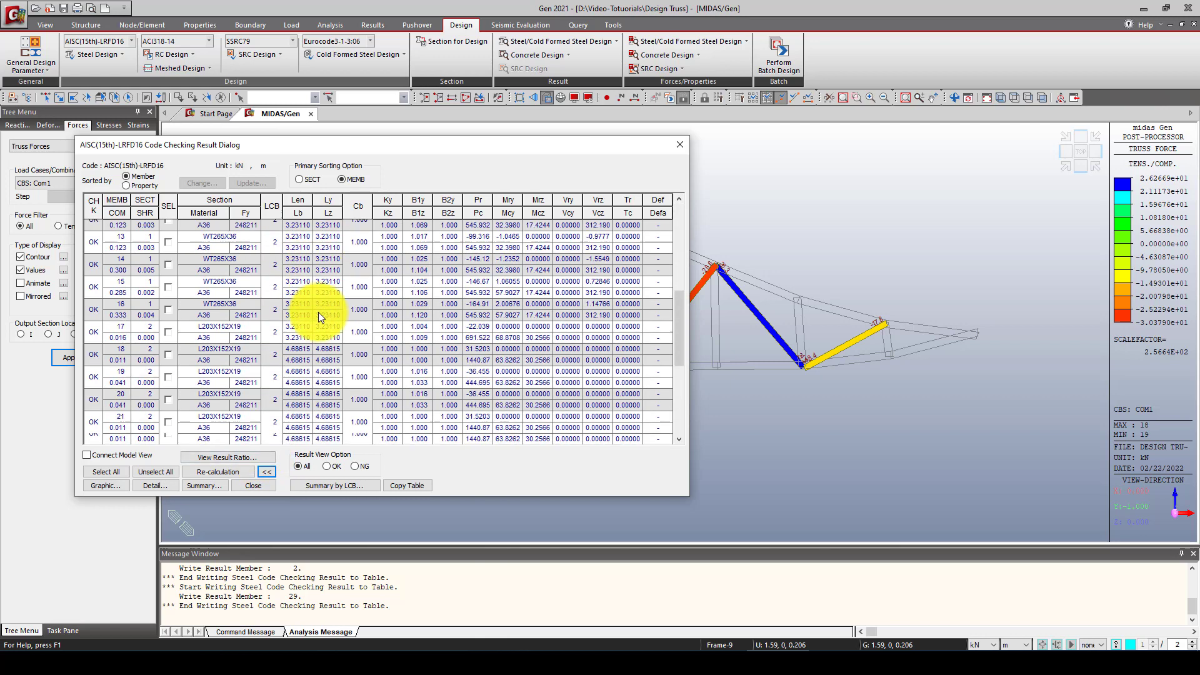
scroll(293, 353, up, 12)
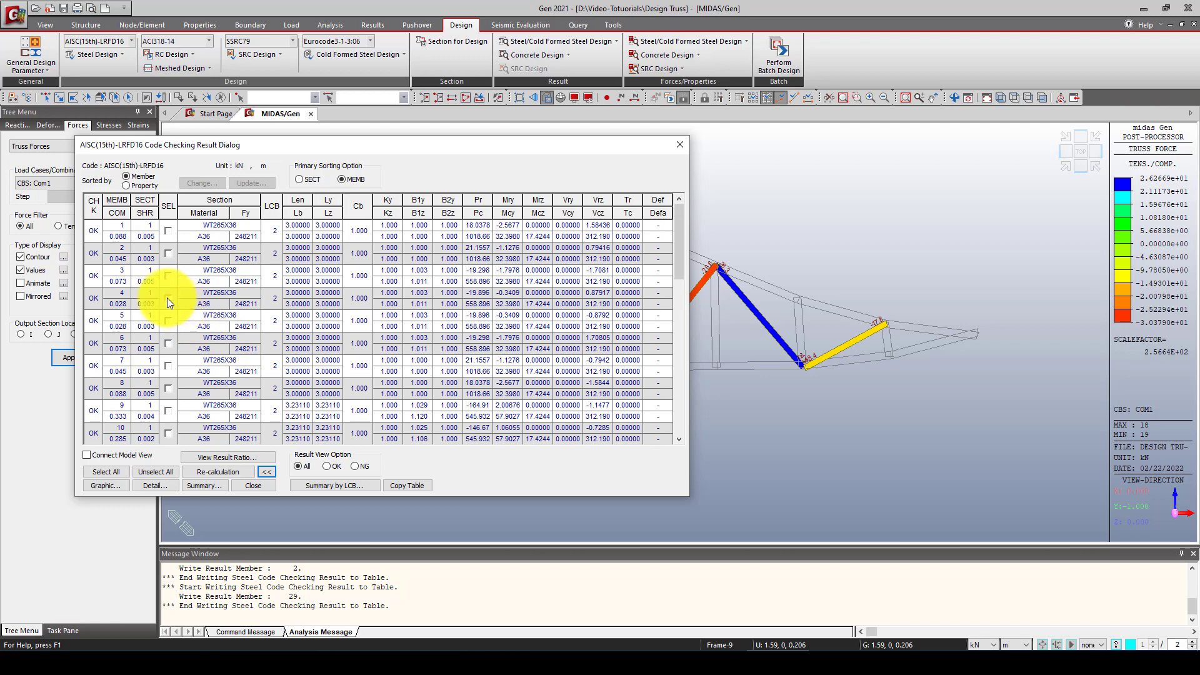
click(167, 299)
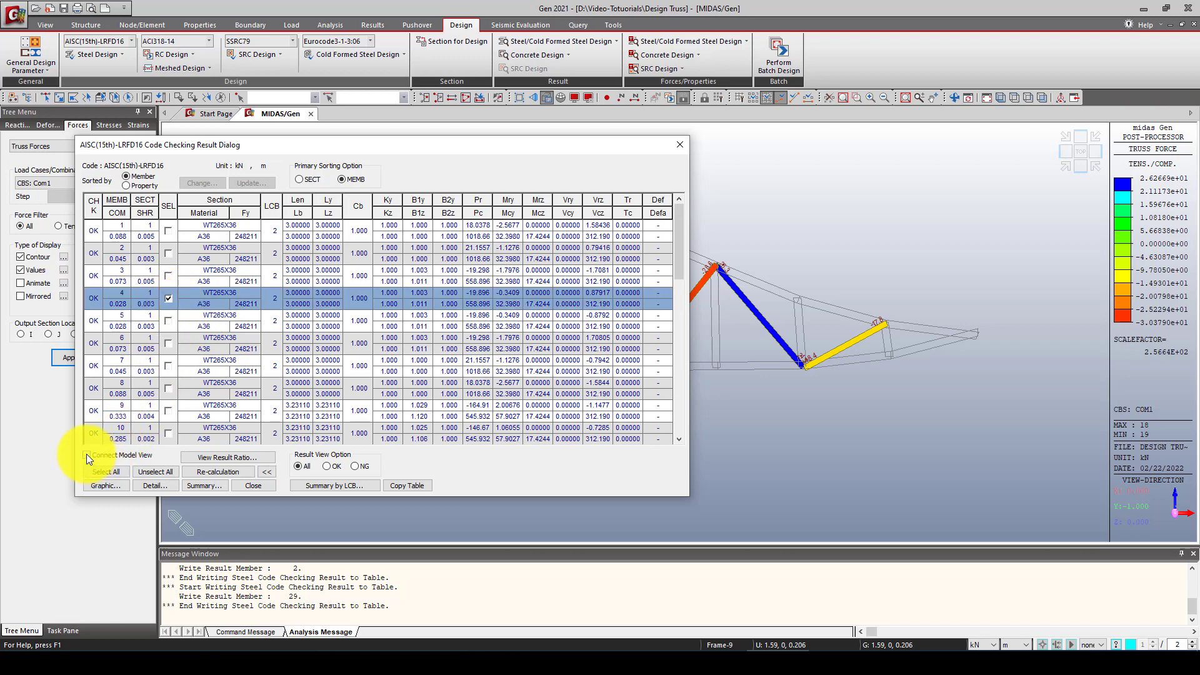
click(106, 486)
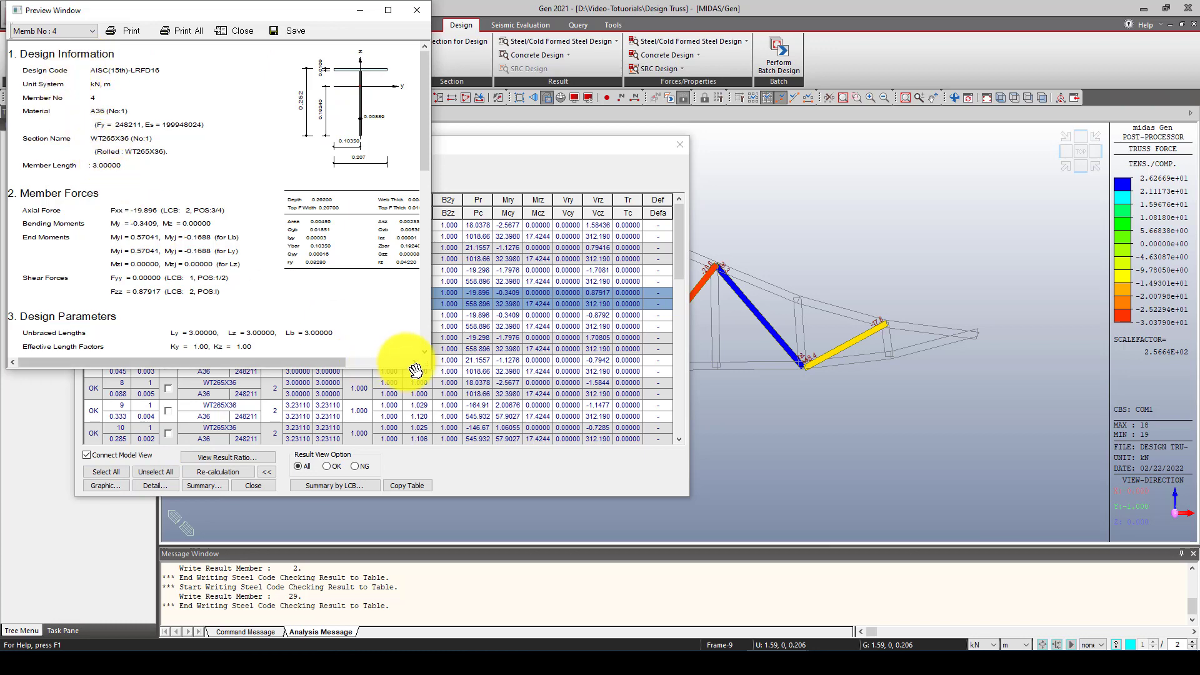
Step: Enlarge member 4's report, confirm its checking results are all O.K, and close it
drag(420, 364, 742, 567)
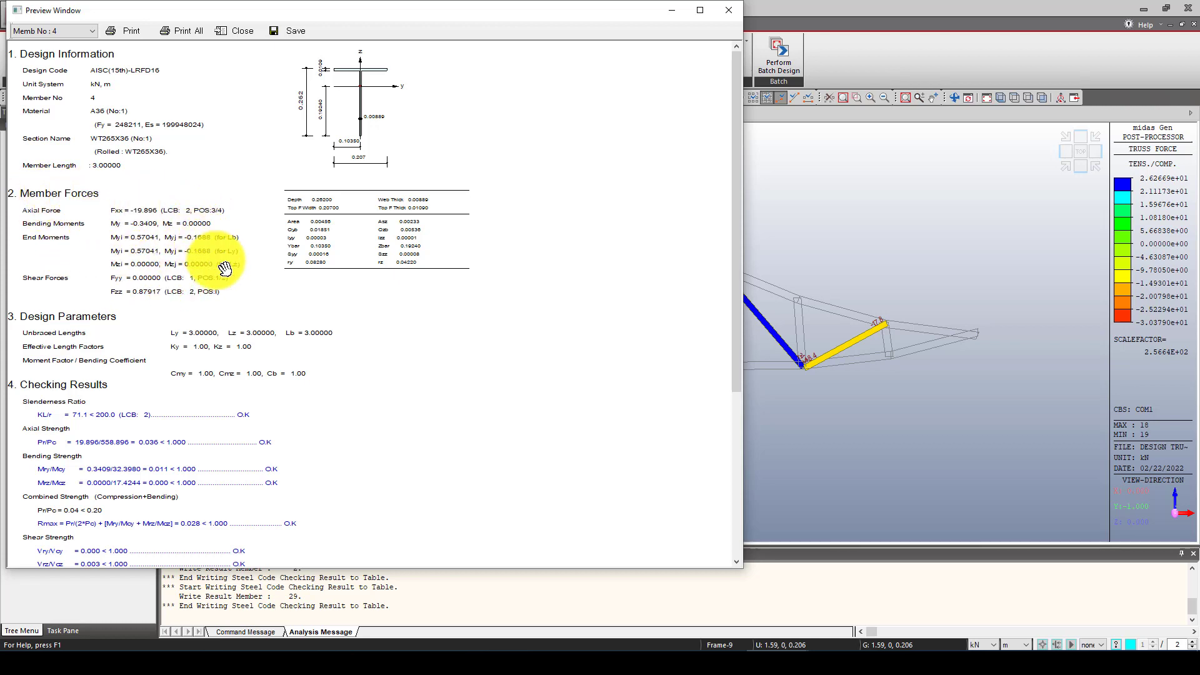
scroll(228, 253, down, 3)
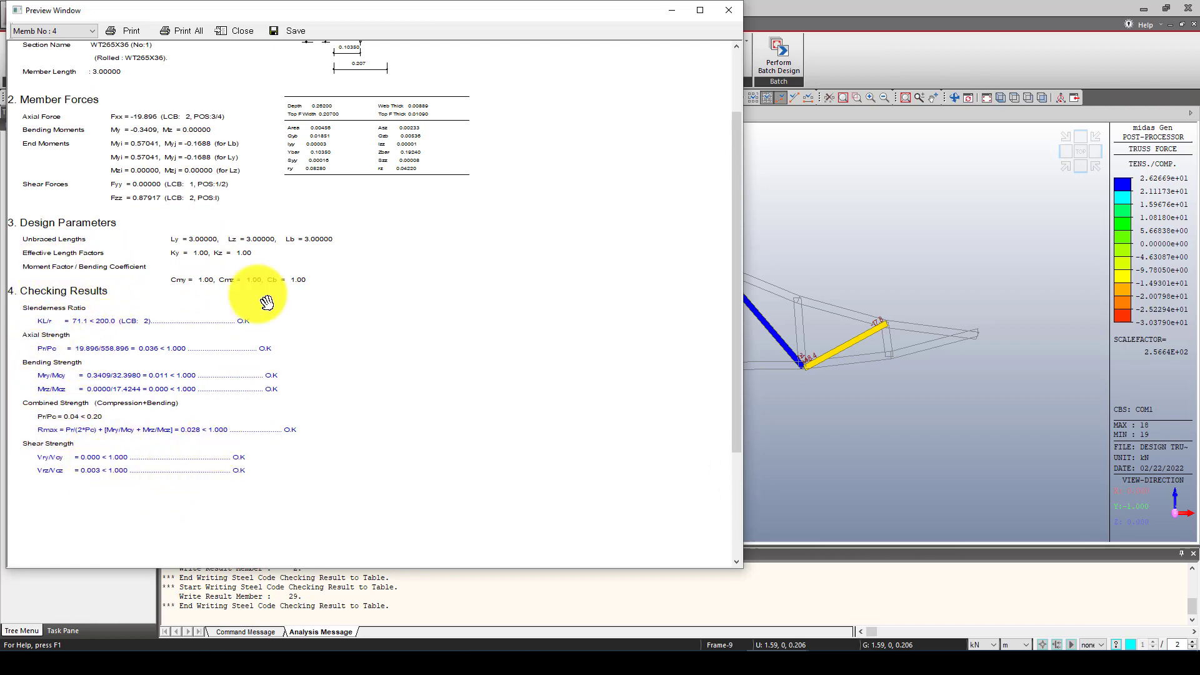
click(730, 13)
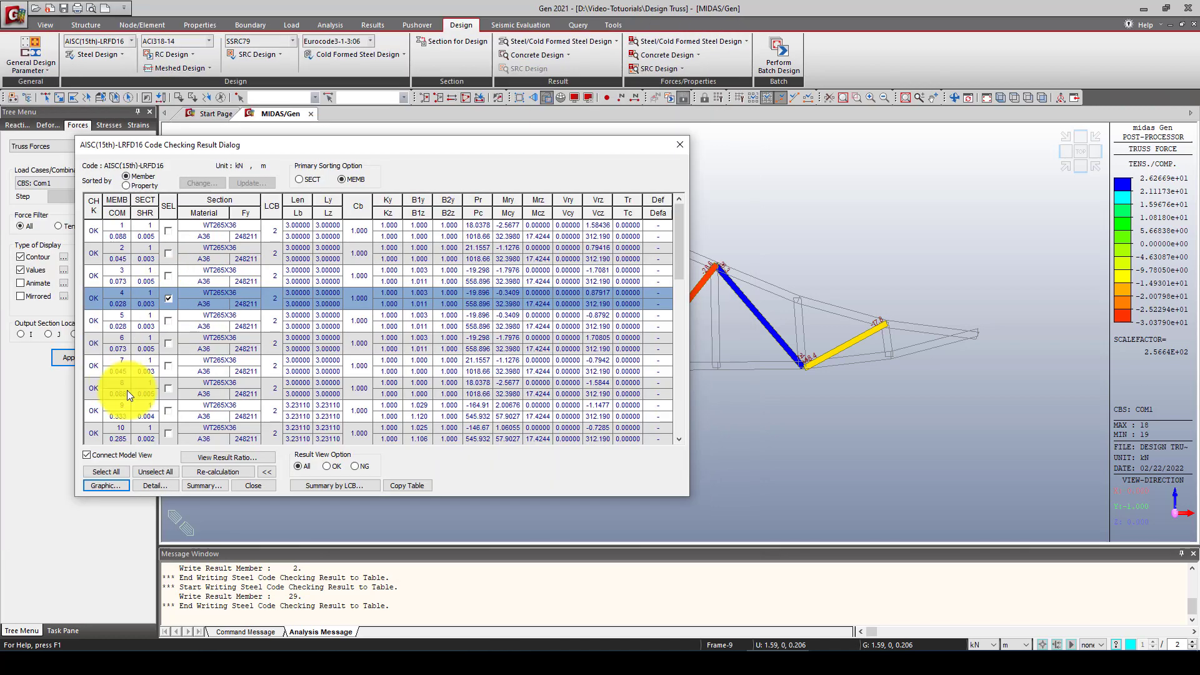
Step: Open View Result Ratio, listing sections 1 and 2 with a 0 to 1 ratio limit
scroll(351, 425, down, 2)
scroll(431, 338, down, 10)
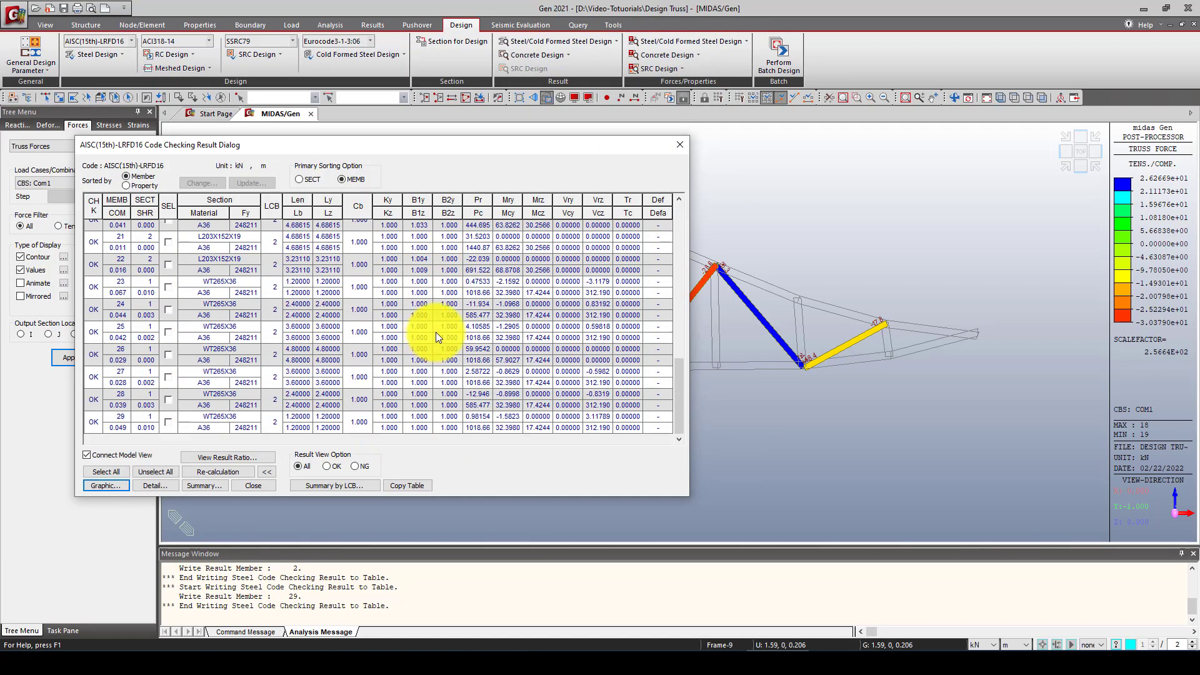
scroll(436, 332, up, 6)
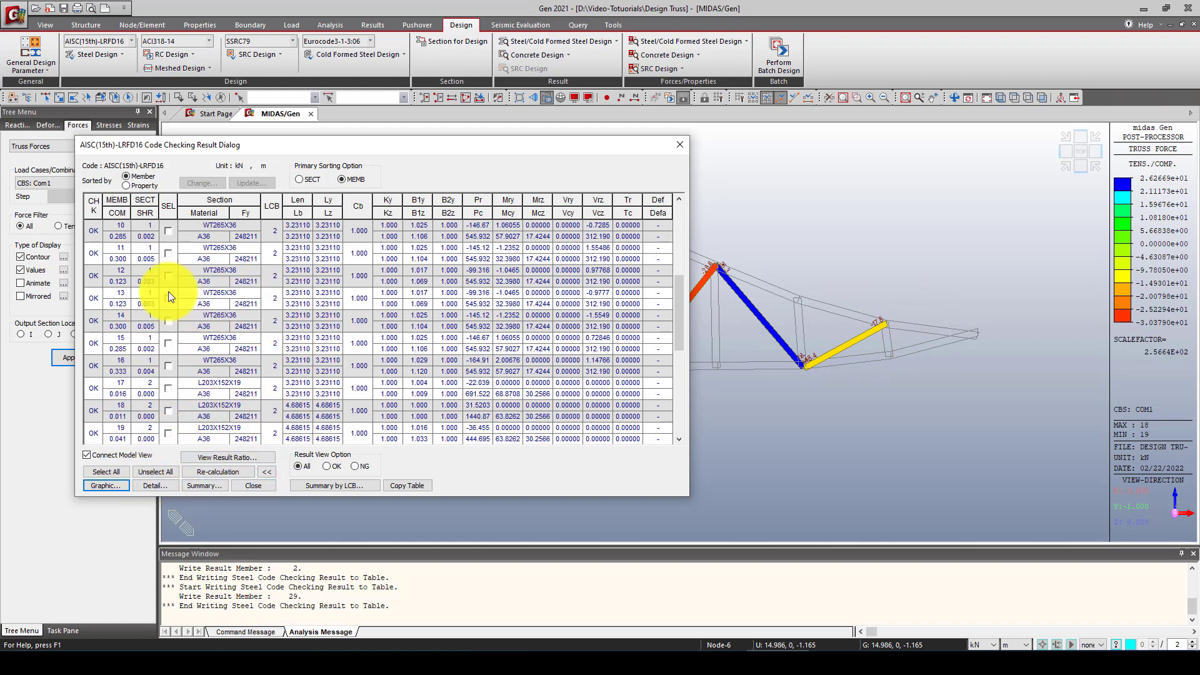
click(231, 459)
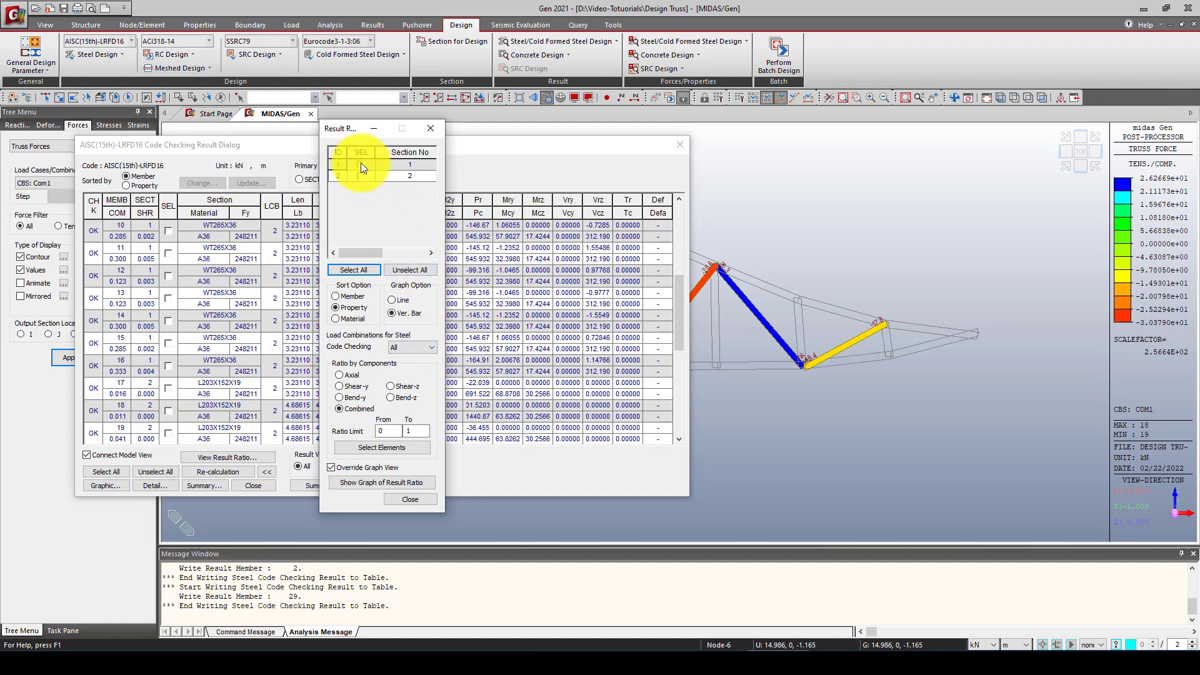
Step: Plot the combined result ratio bar graph for sections 1 and 2 across all 29 members
click(360, 164)
click(361, 175)
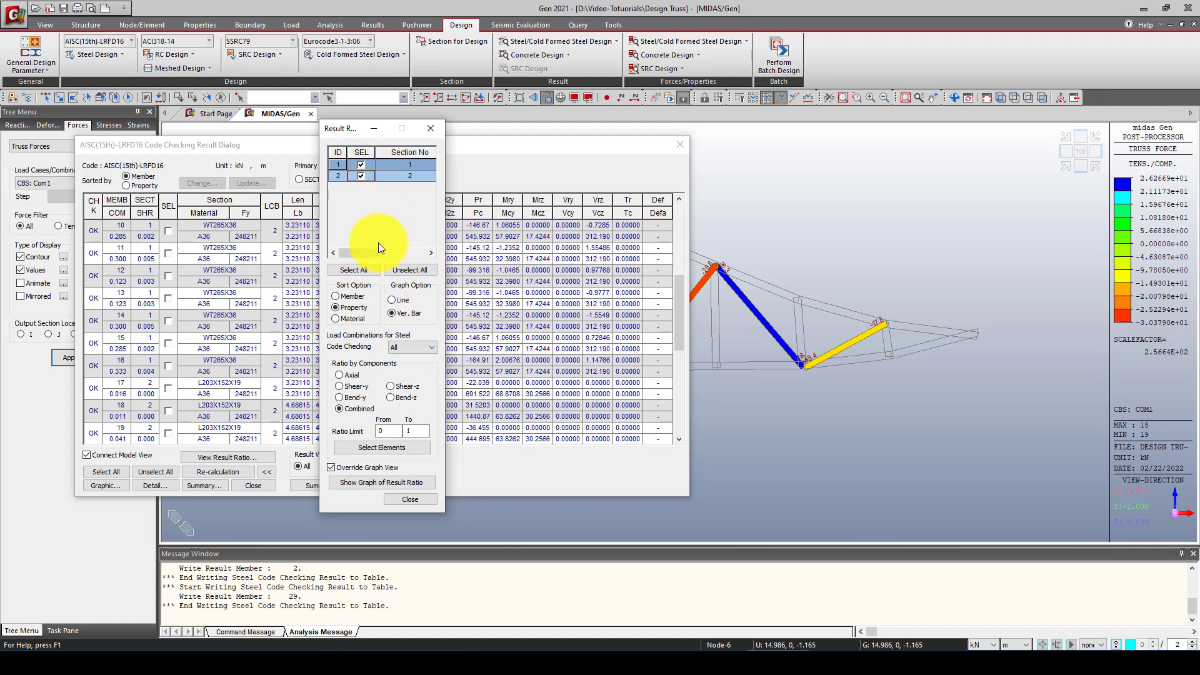
click(369, 445)
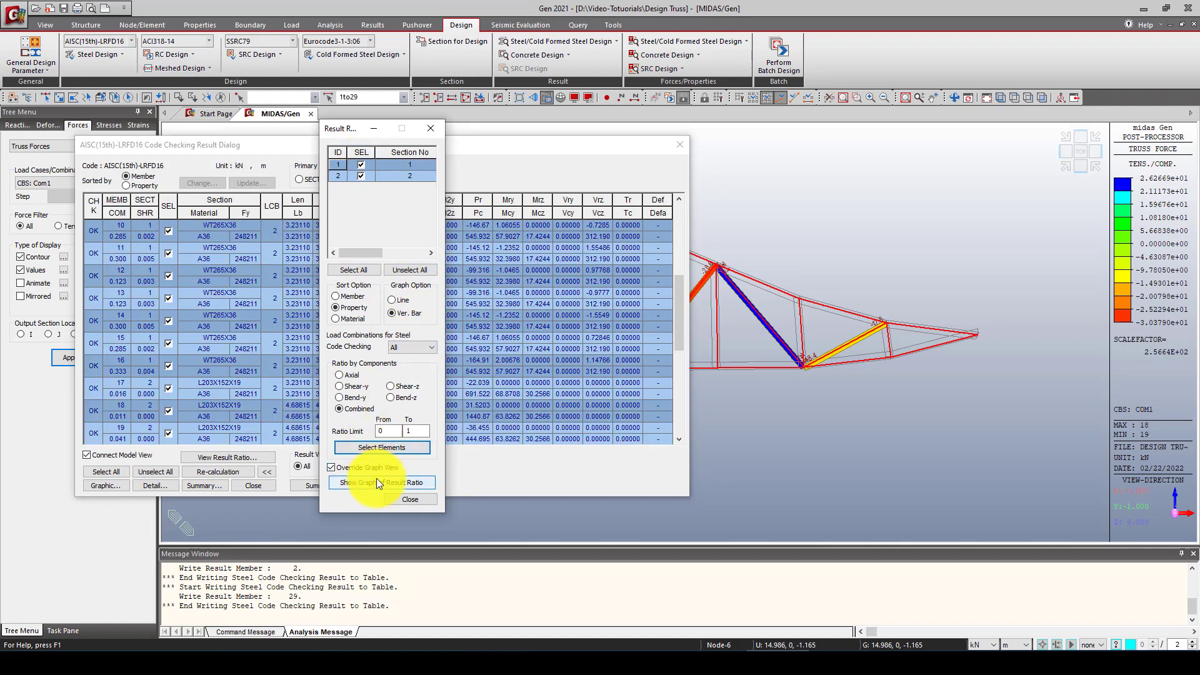
click(374, 482)
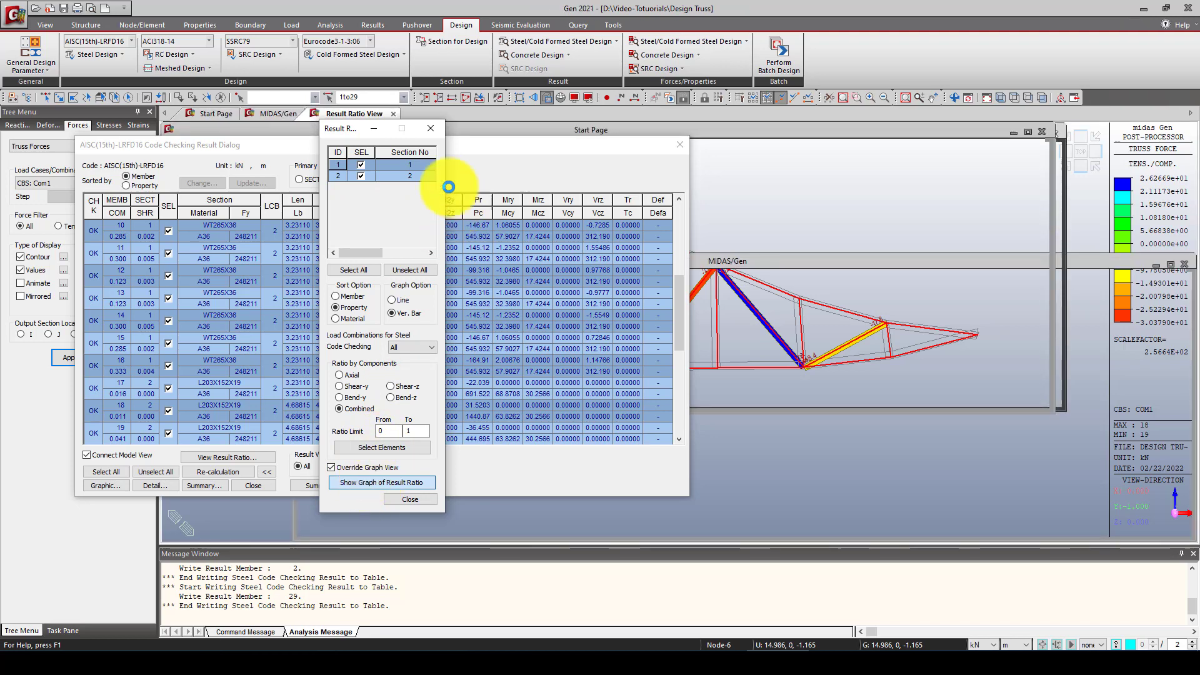
Step: Close the ratio settings, code checking table and ratio graph peaking near 0.33
click(430, 131)
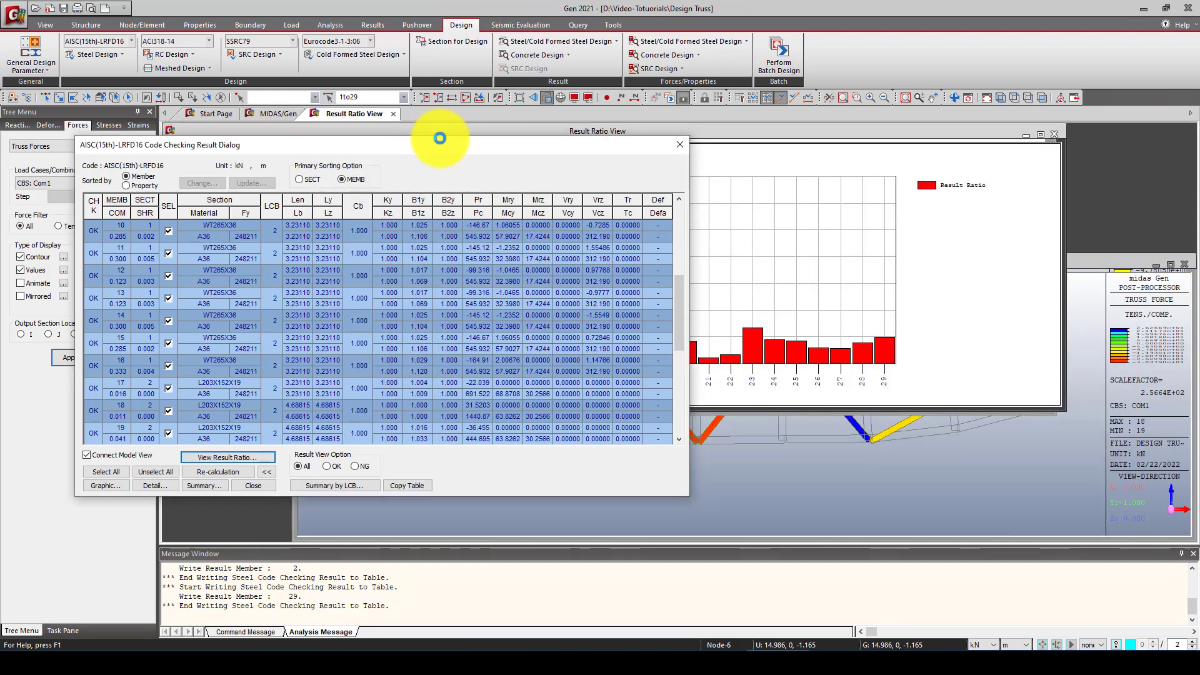
click(679, 145)
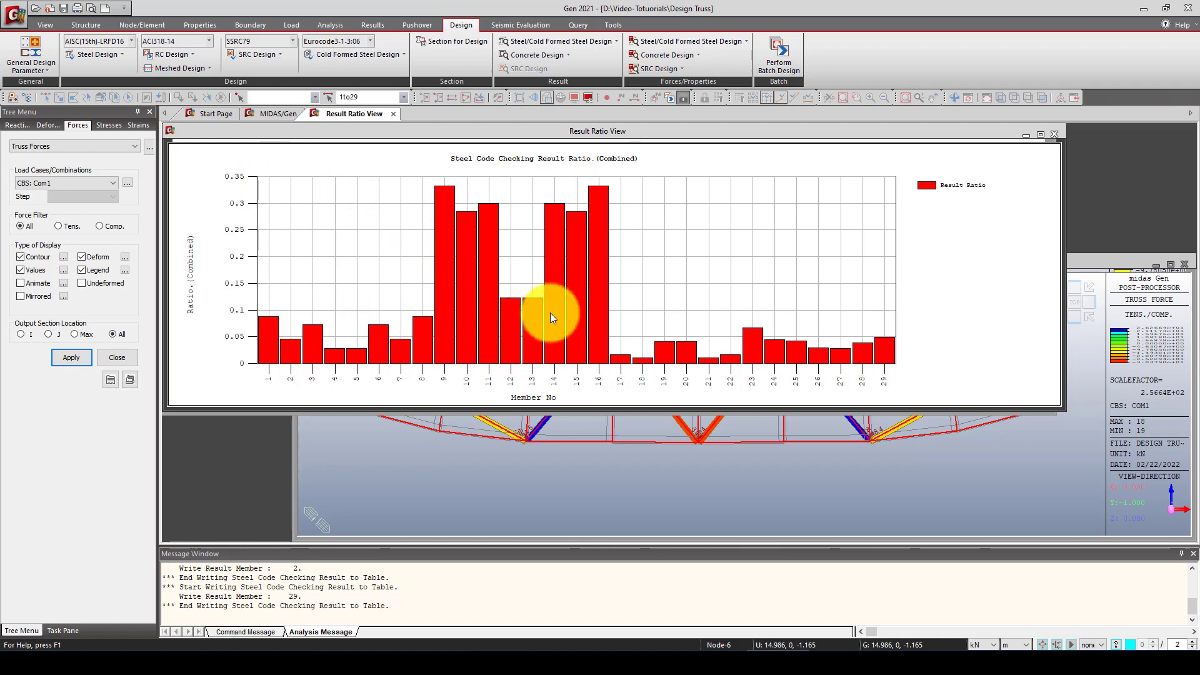
click(1056, 135)
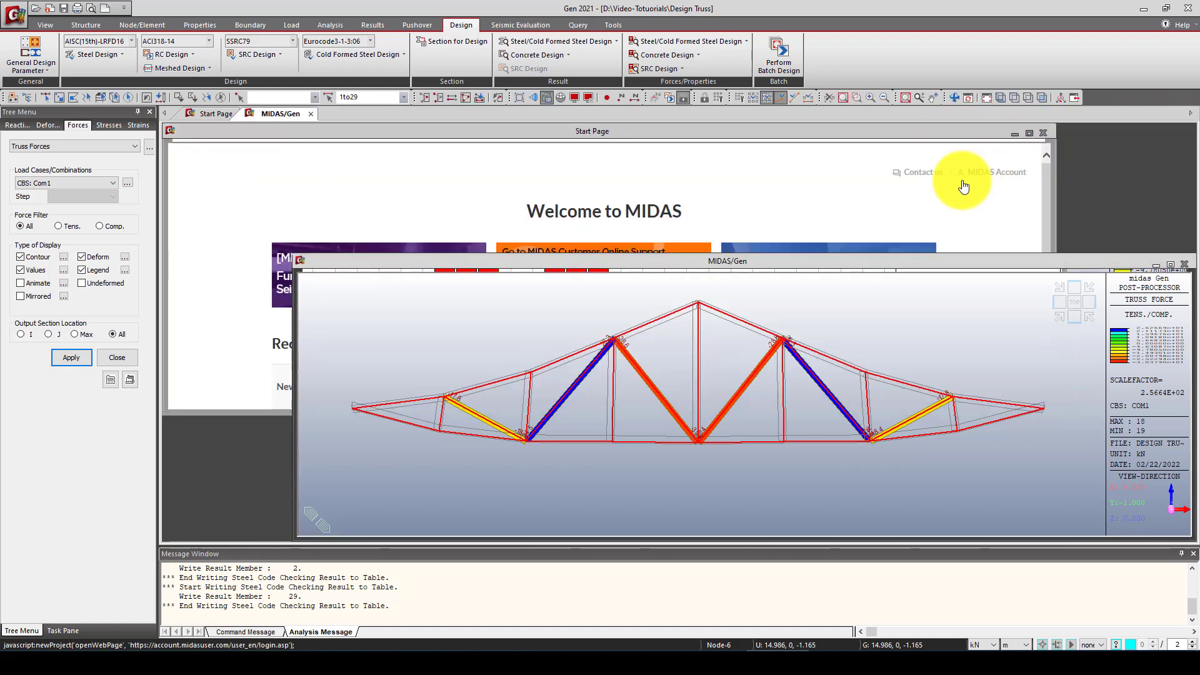
Step: Start an AutoCAD DXF export with Center Line + Shape and layers by element type
drag(1119, 264, 1070, 238)
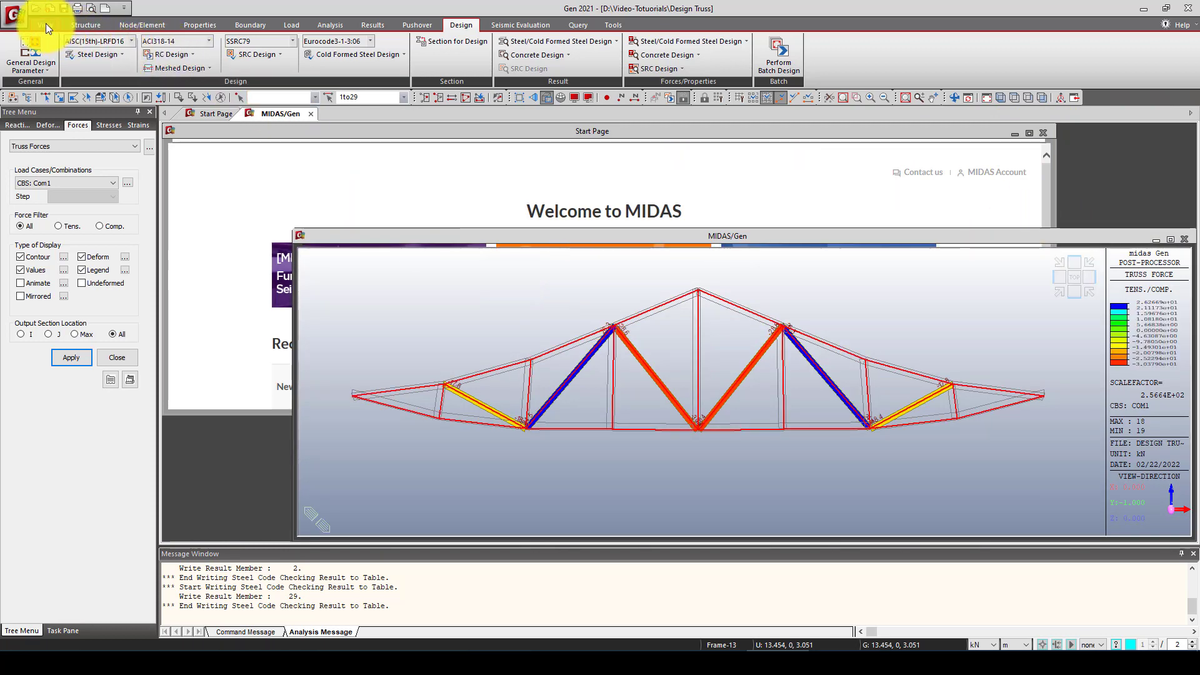
click(15, 13)
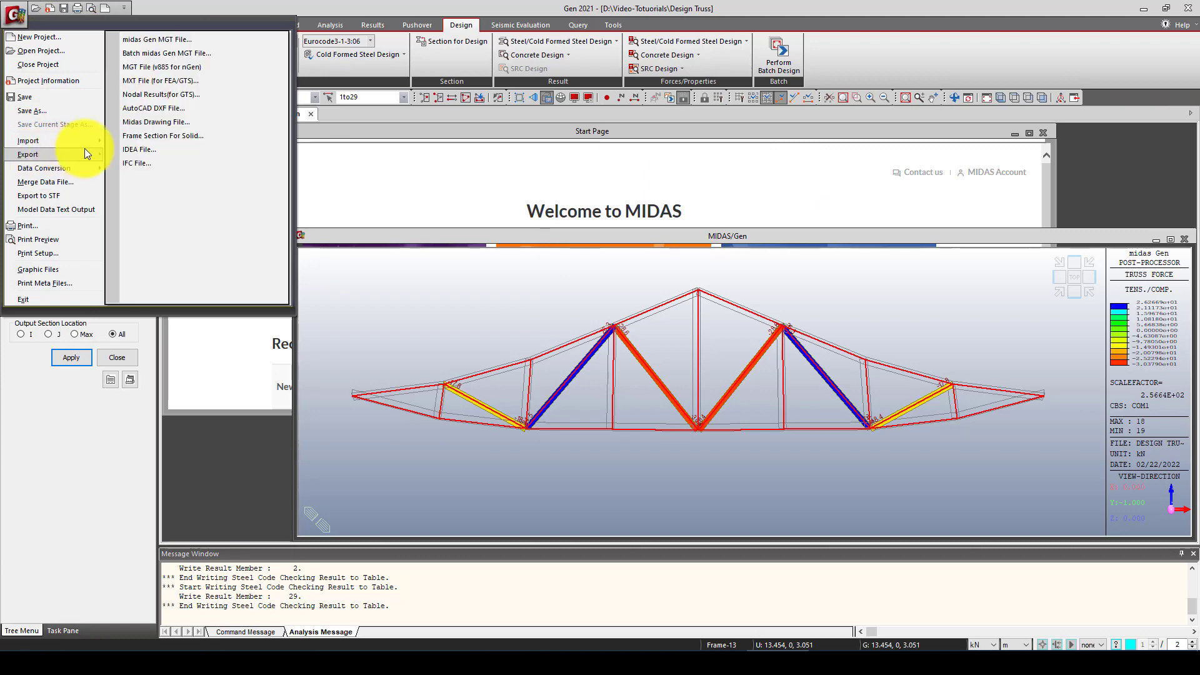
mouse_move(56, 153)
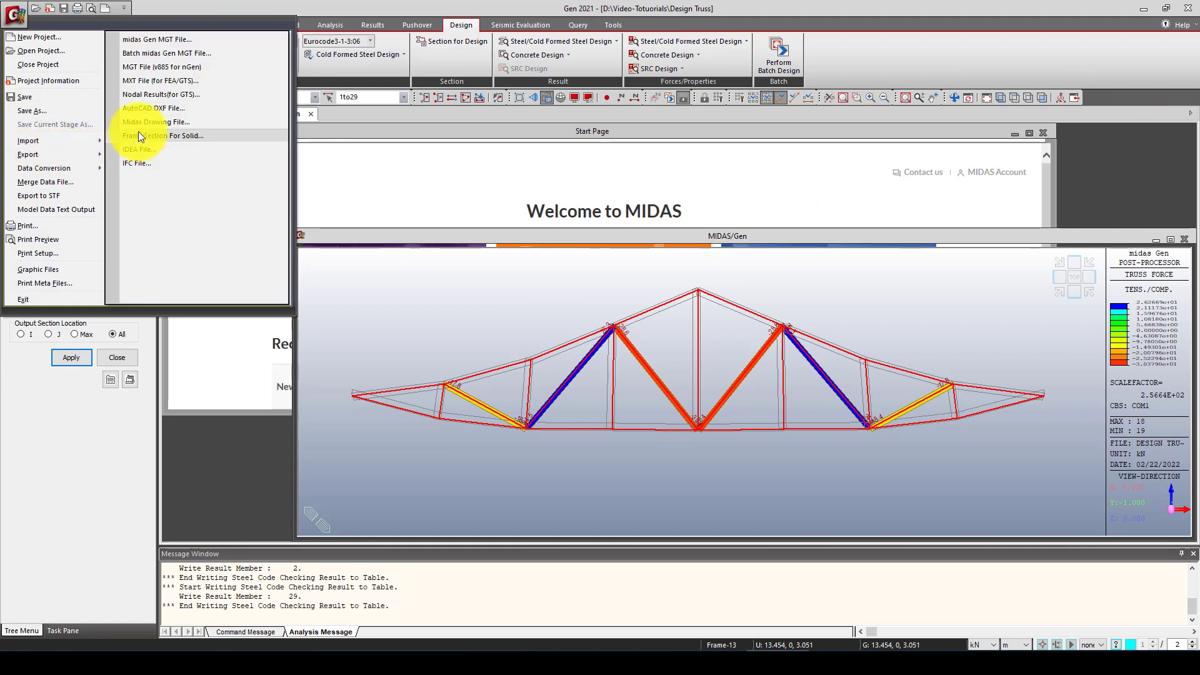
click(159, 109)
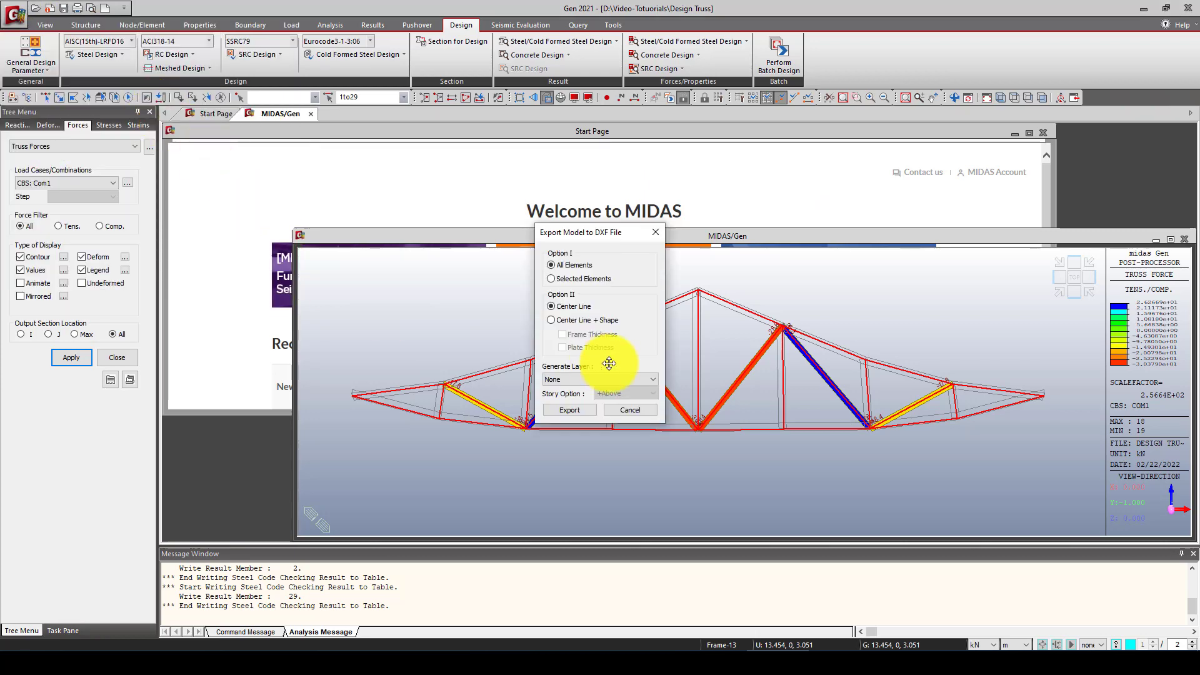
click(551, 320)
click(598, 380)
click(570, 394)
click(570, 410)
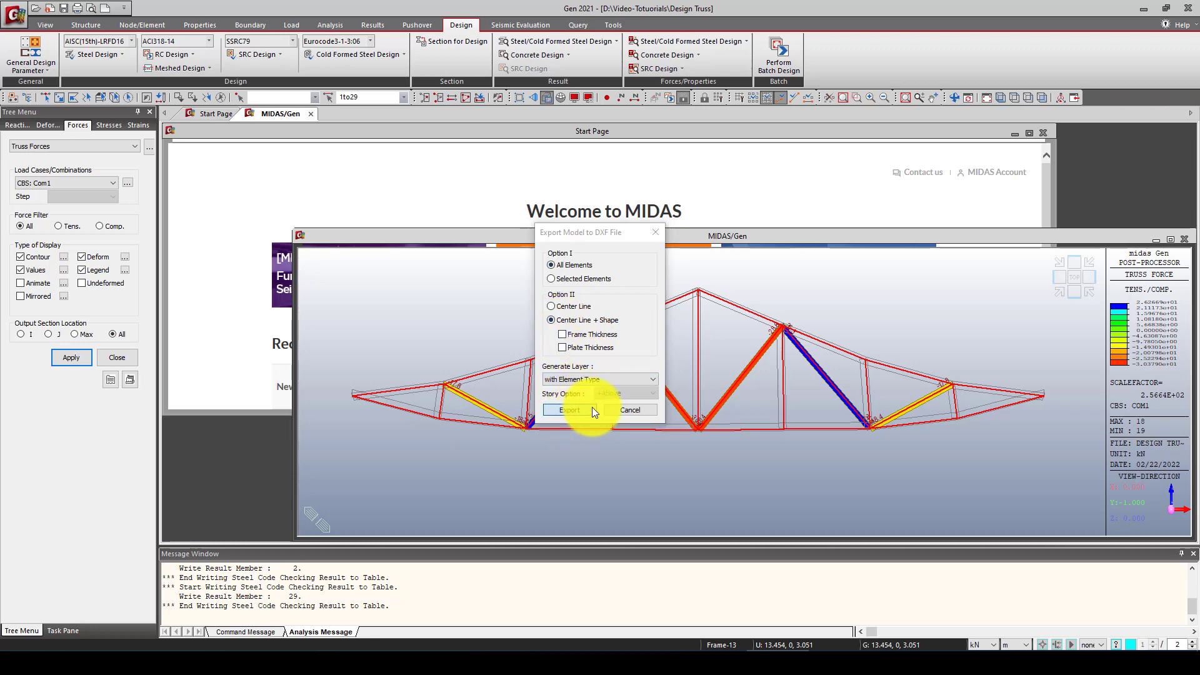
click(948, 484)
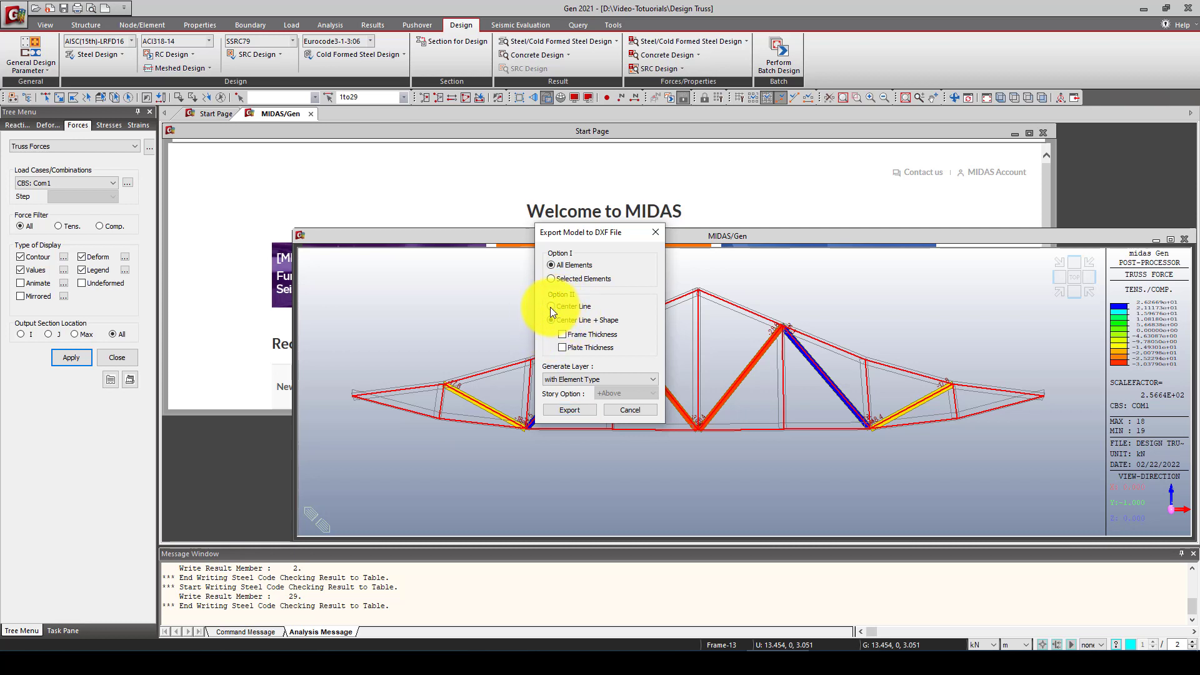
Step: Add Frame Thickness to the Center Line + Shape export and save the DXF file
click(549, 307)
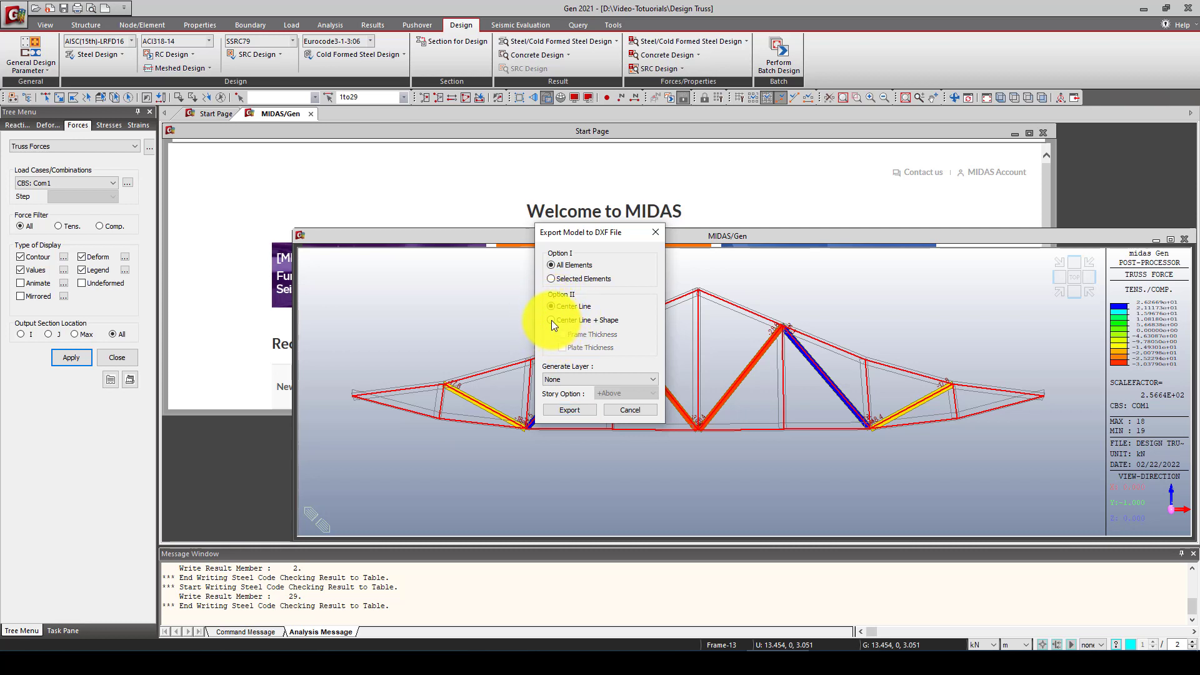
click(552, 320)
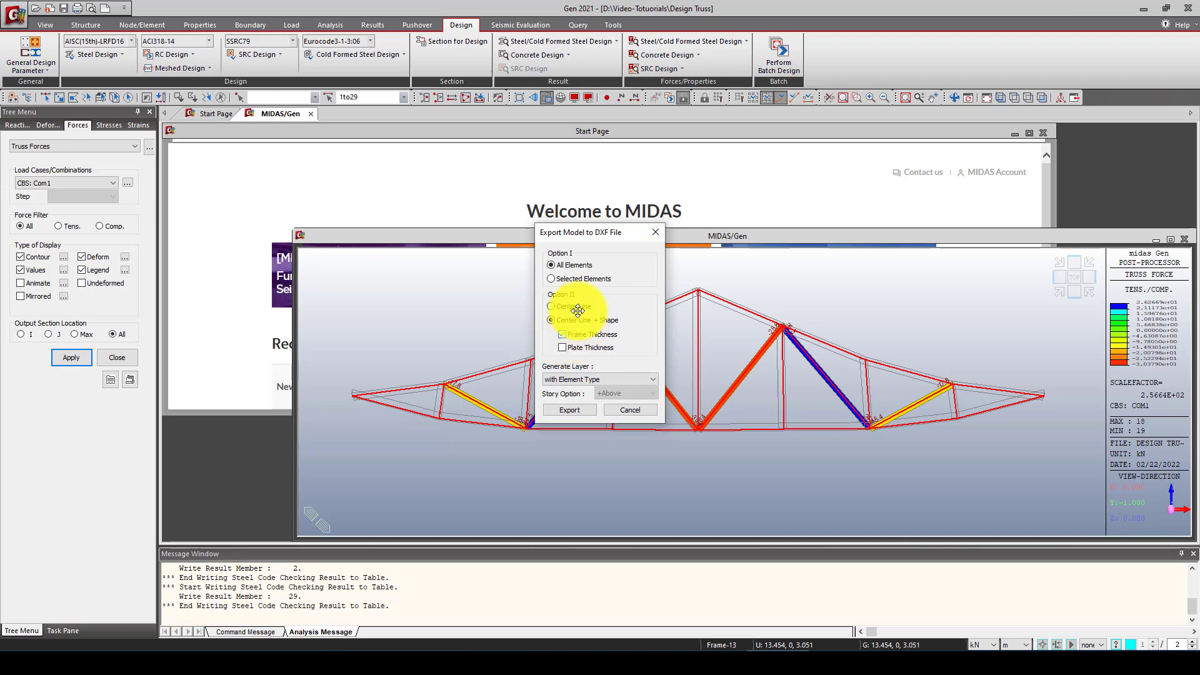
click(563, 335)
click(569, 410)
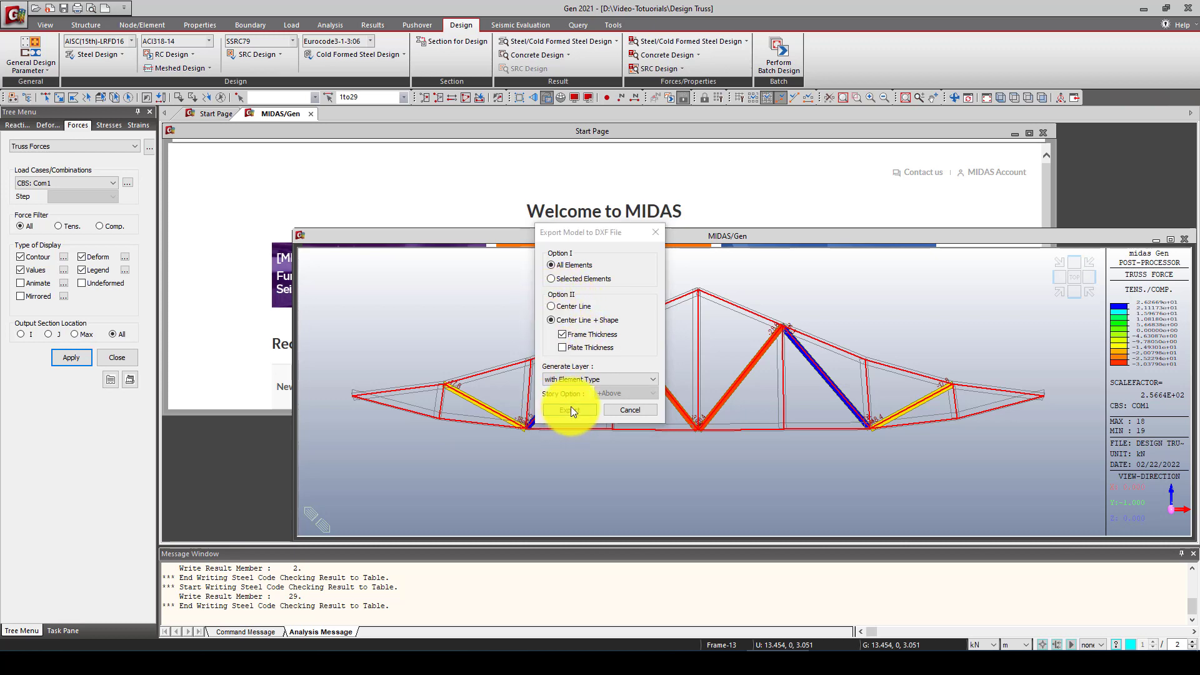
click(870, 482)
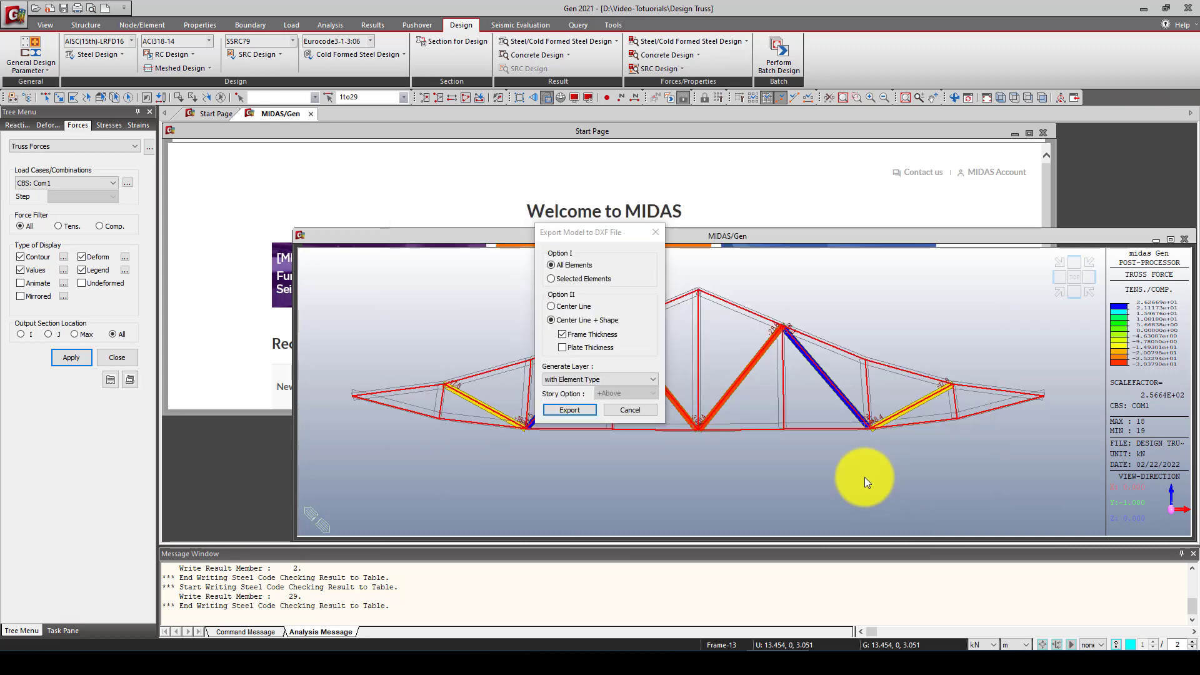
click(626, 411)
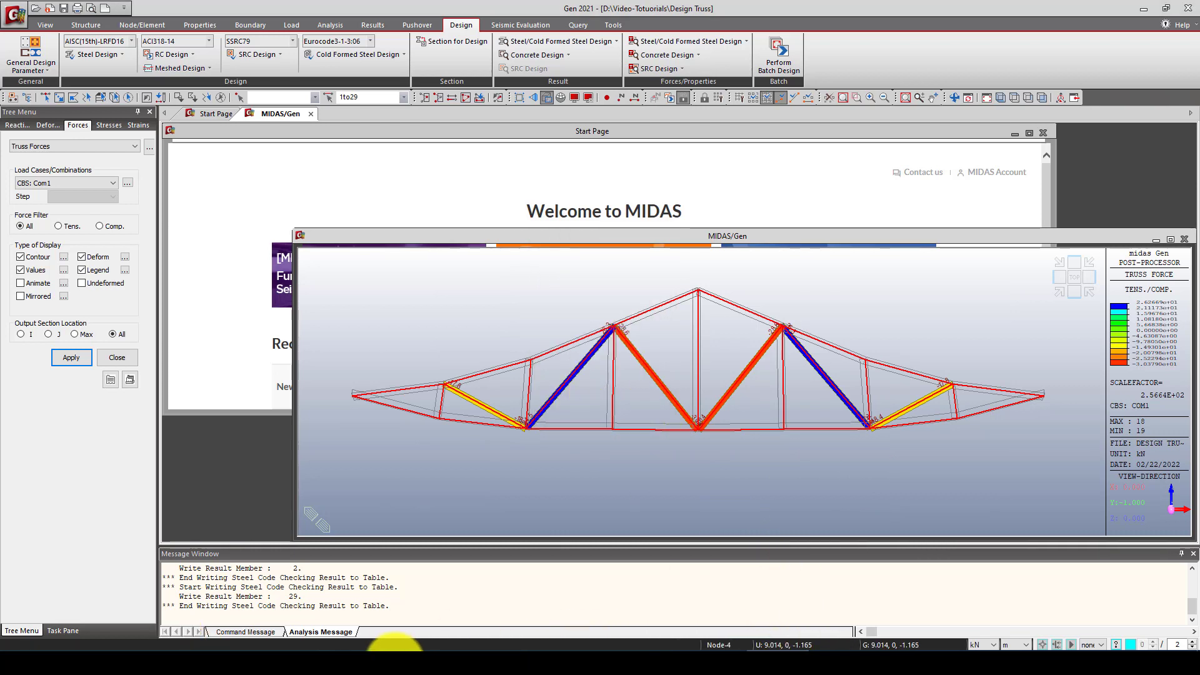
Step: Open the exported Design Truss.dxf from the Video-Totuorials folder in AutoCAD
click(374, 650)
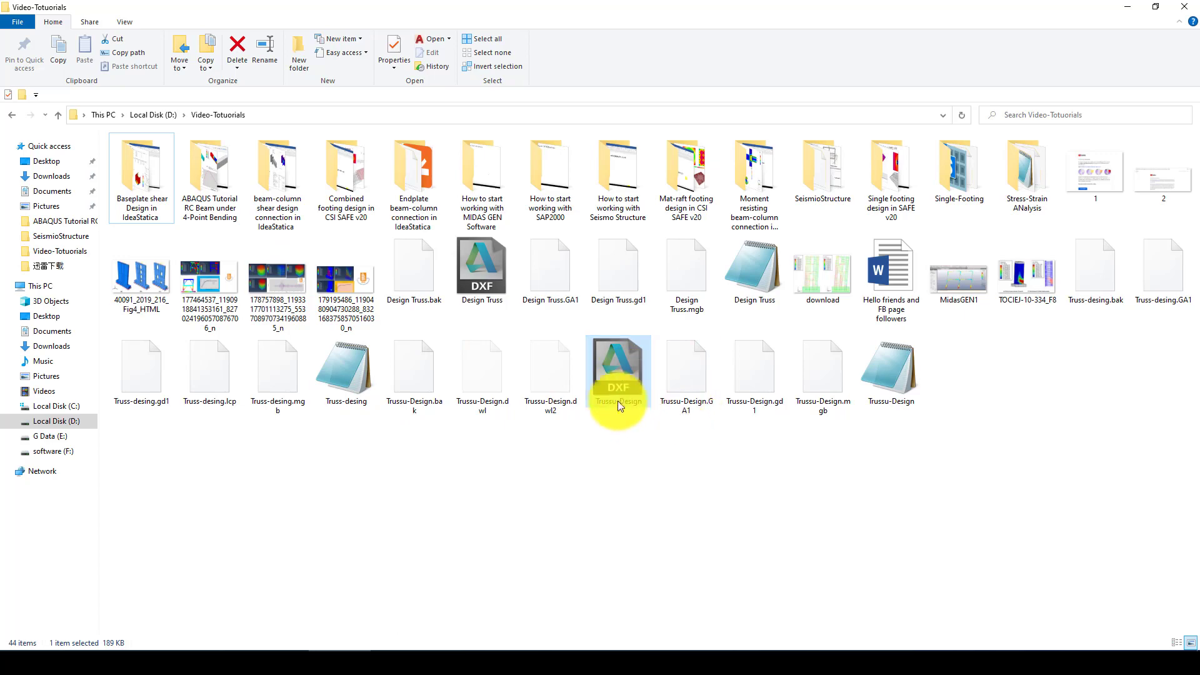
double_click(601, 362)
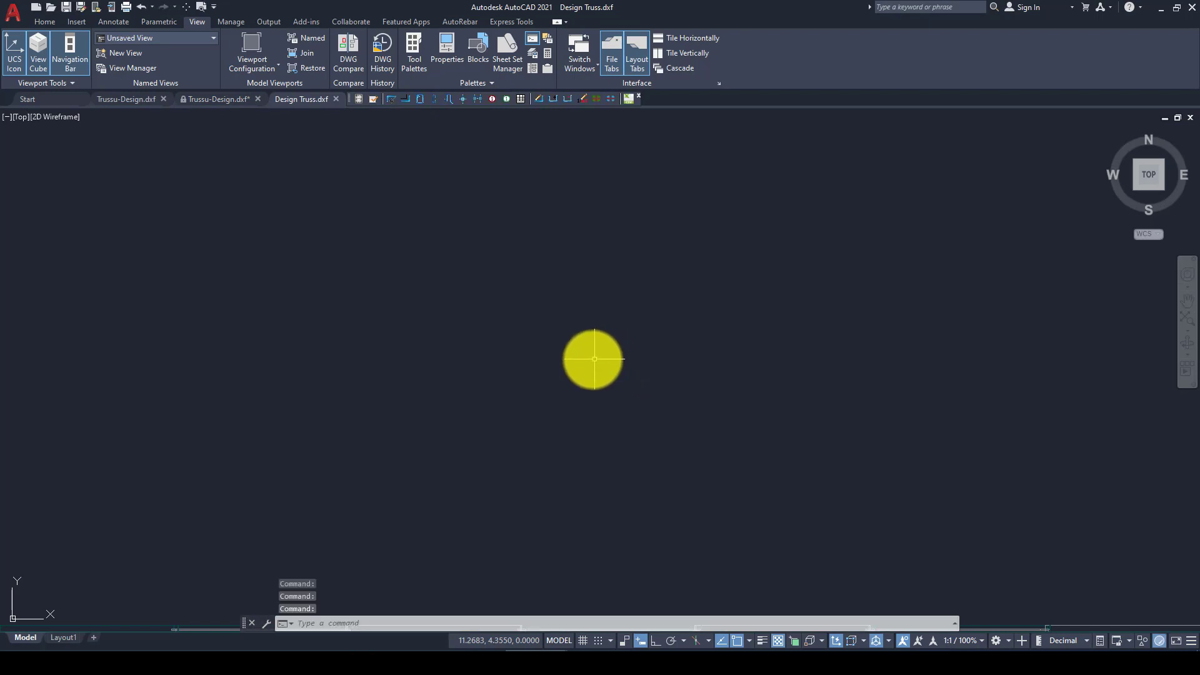
Step: Zoom to the truss extents and switch to the ViewCube's isometric Home view
click(632, 335)
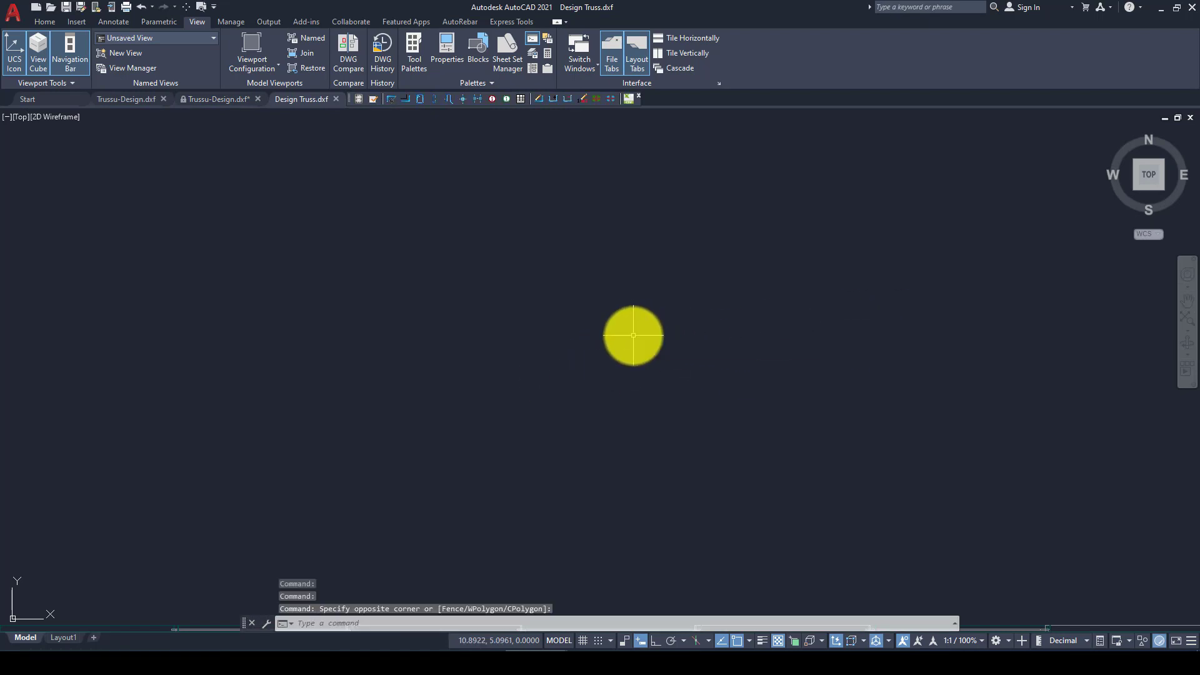
text(z)
key(Return)
text(e)
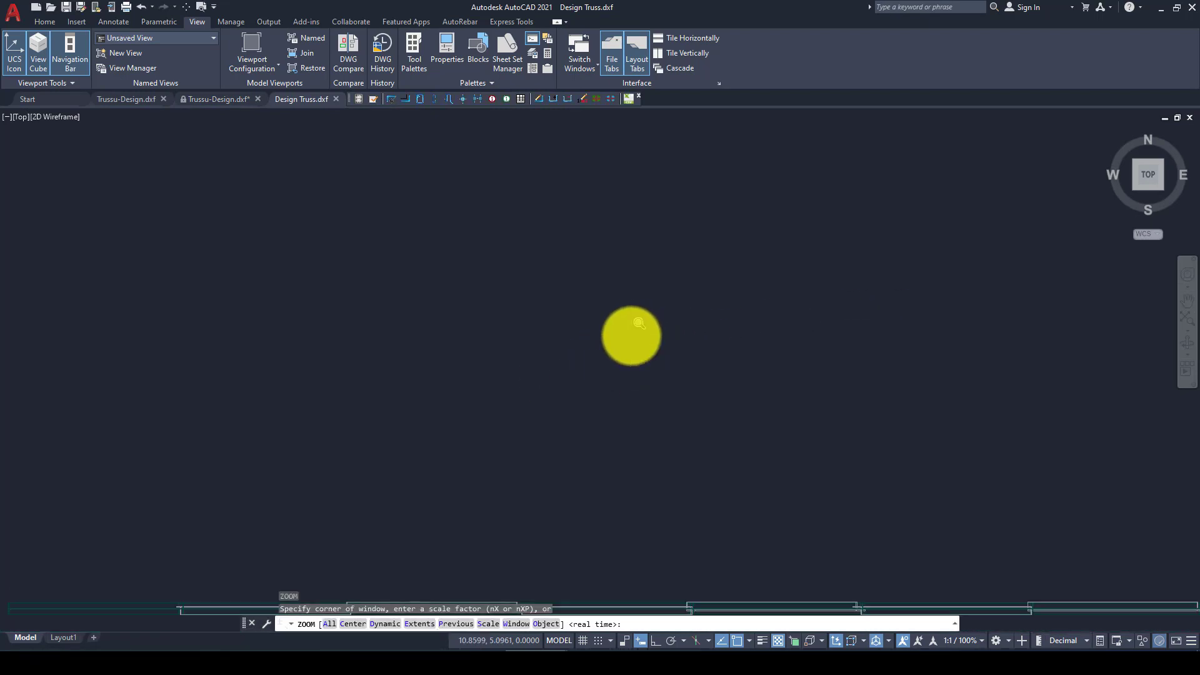
key(Return)
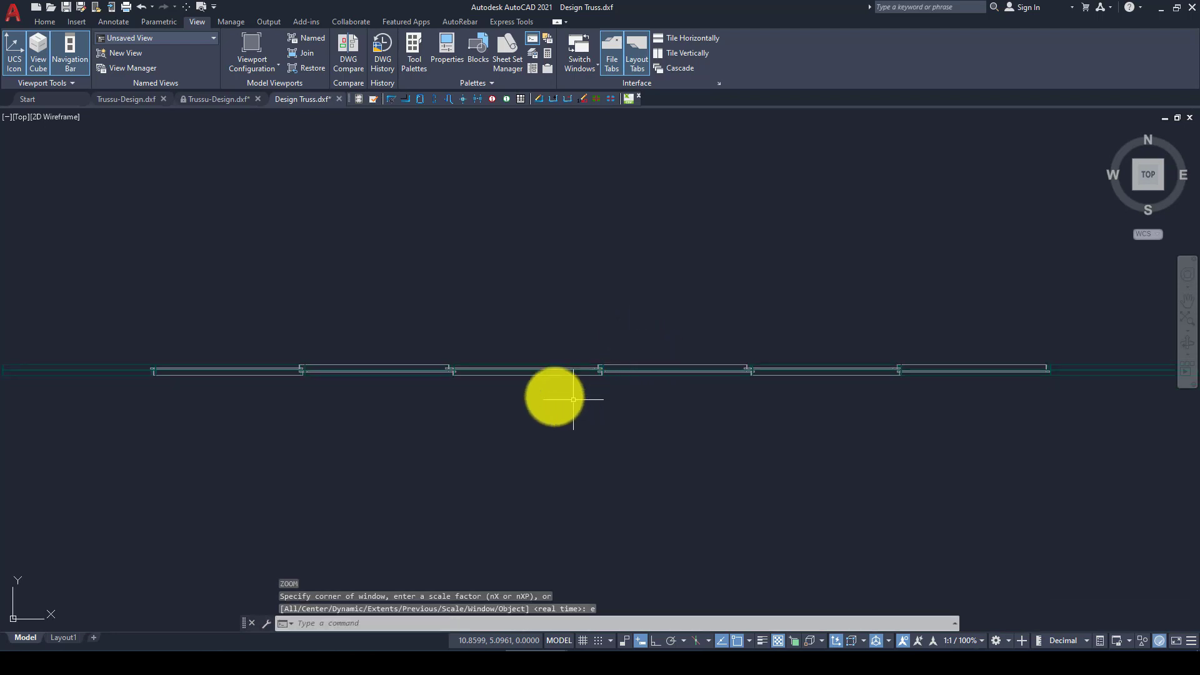
click(1108, 132)
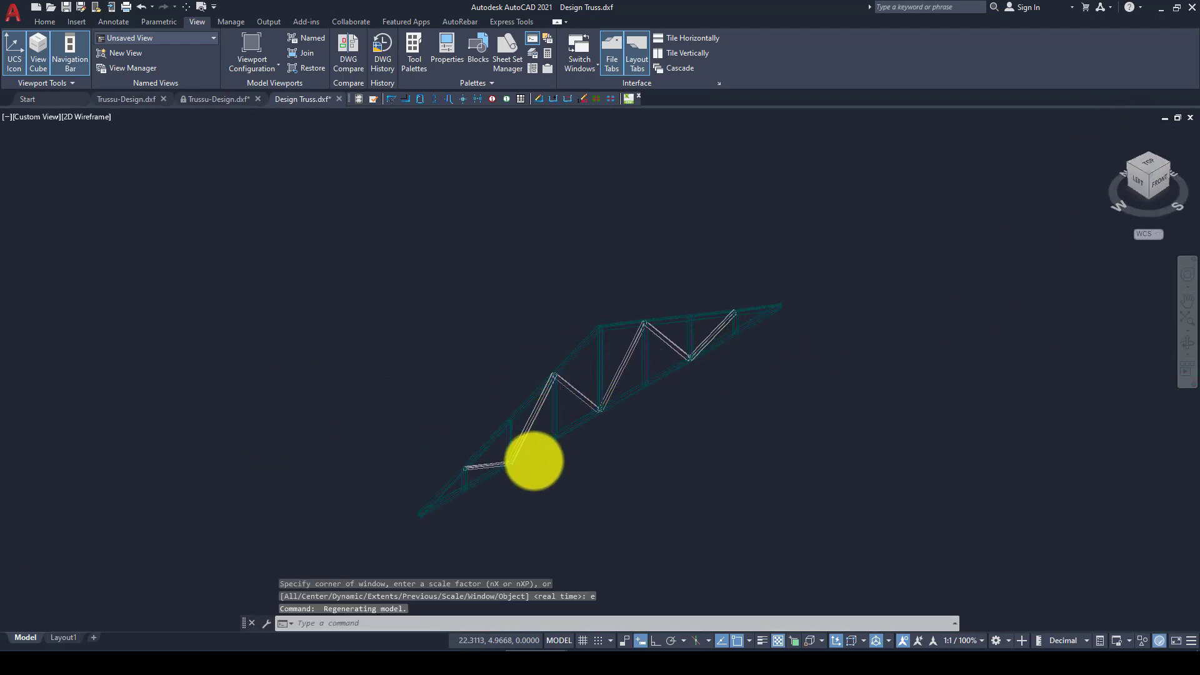
scroll(533, 455, up, 5)
scroll(463, 352, down, 2)
Step: Open the Visual Styles Manager via the VISUALSTYLES command and select Shaded
click(341, 245)
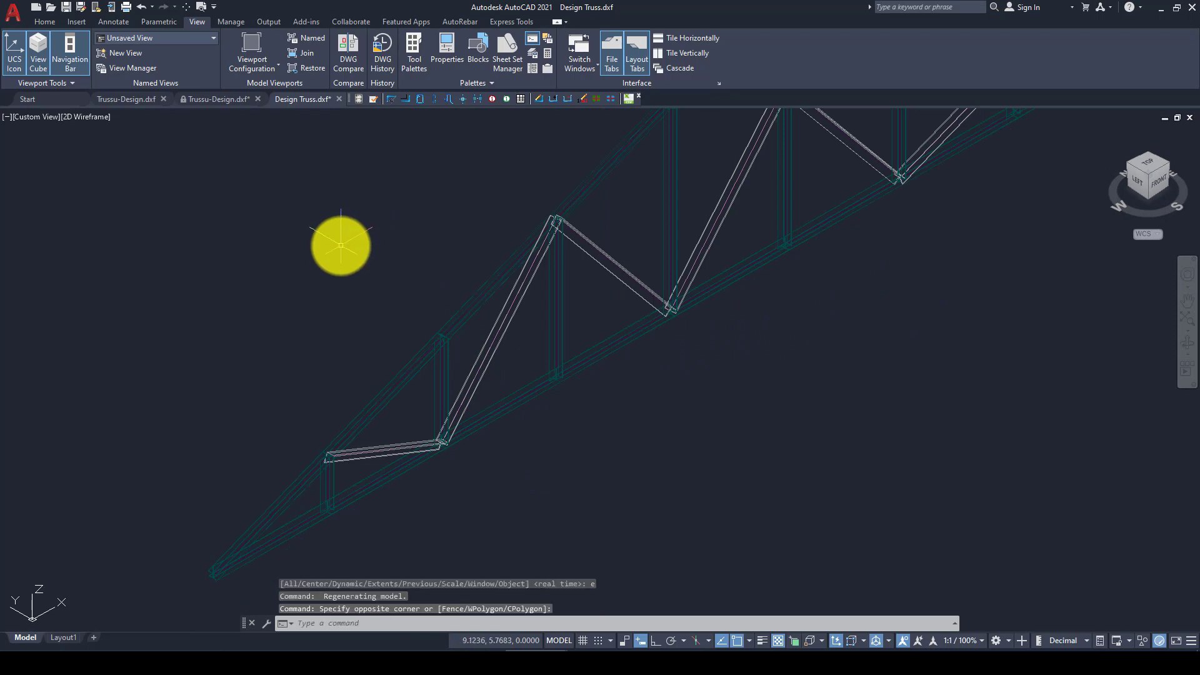
text(vie)
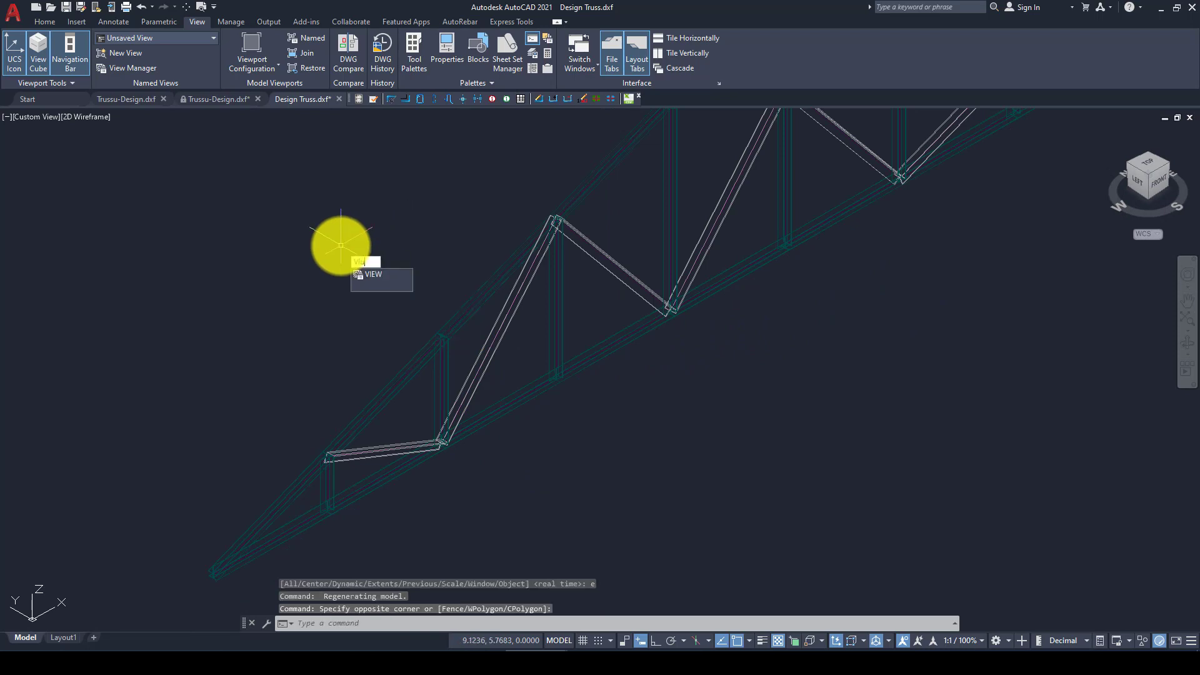
text(sual)
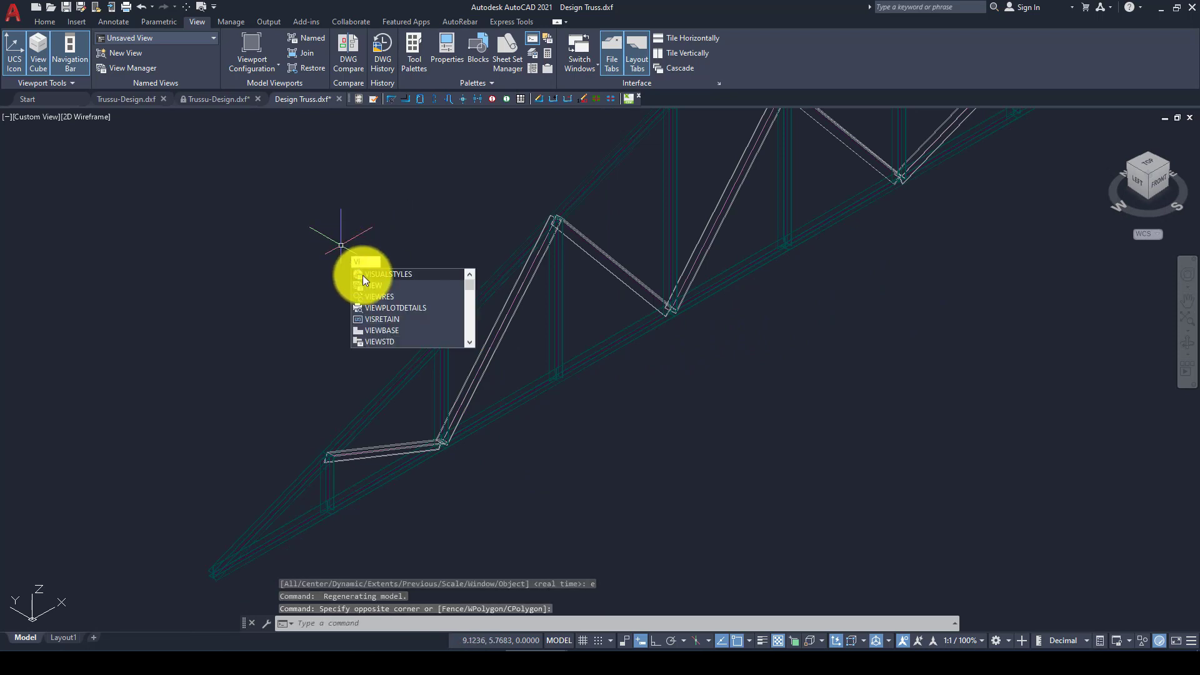
click(362, 275)
click(109, 204)
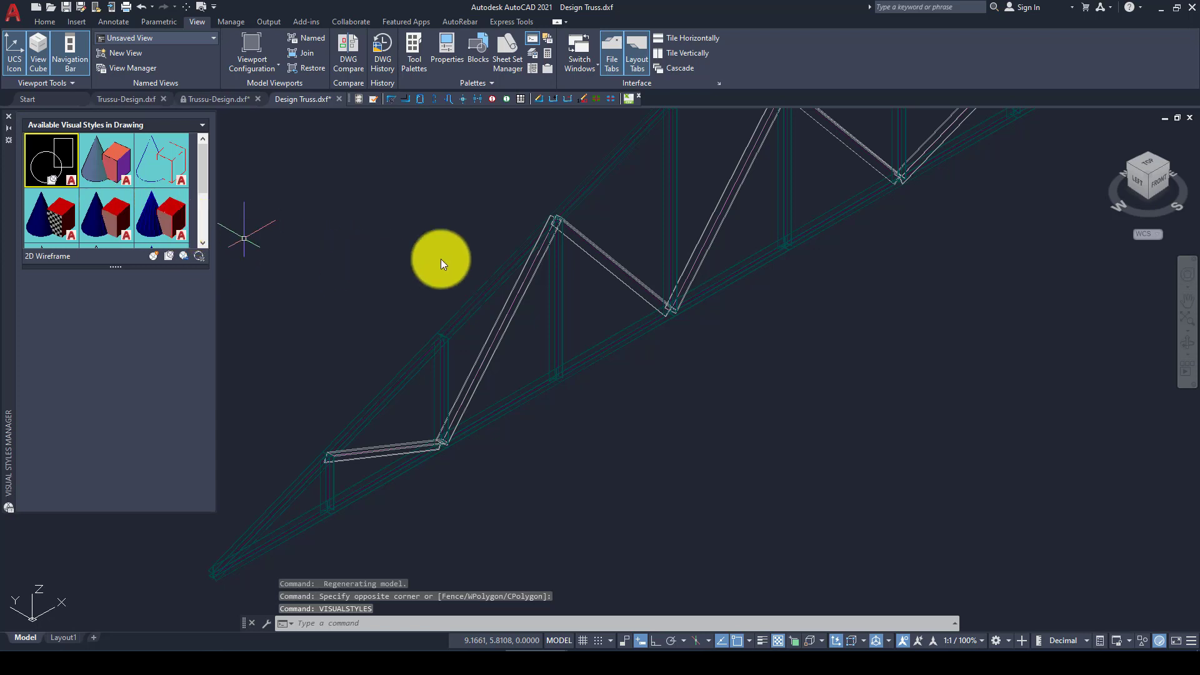
Step: Apply the Shaded visual style to the truss members
double_click(102, 212)
scroll(465, 412, up, 3)
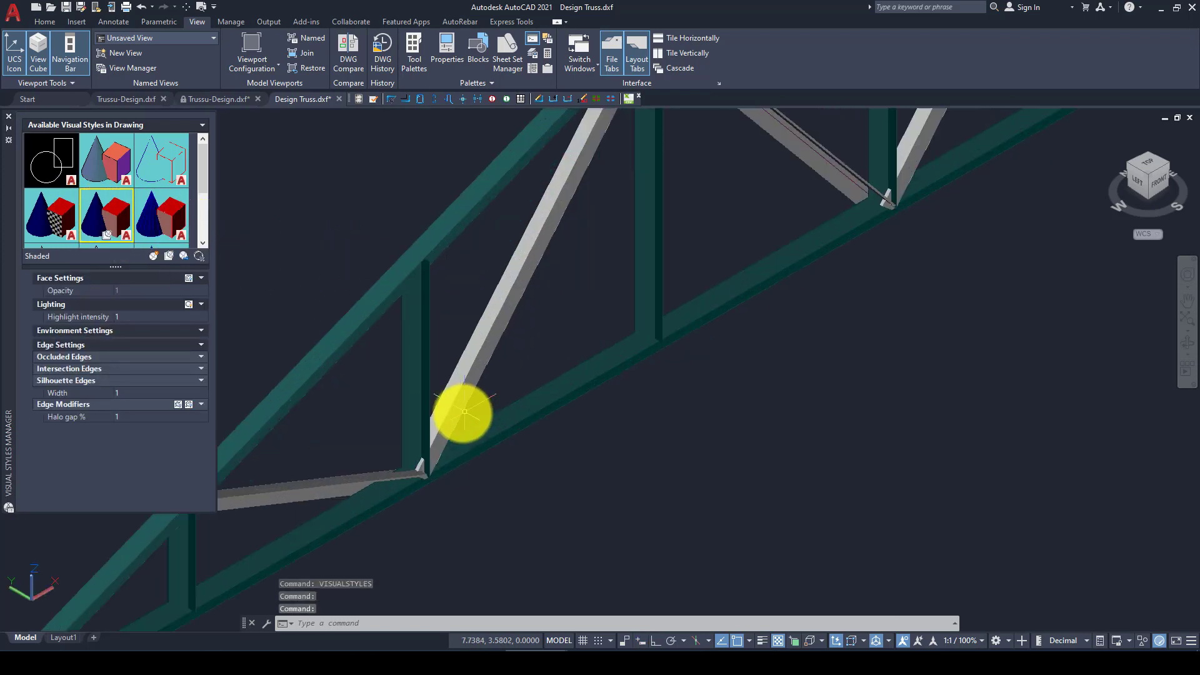
scroll(464, 410, up, 2)
scroll(522, 448, down, 3)
scroll(522, 442, up, 2)
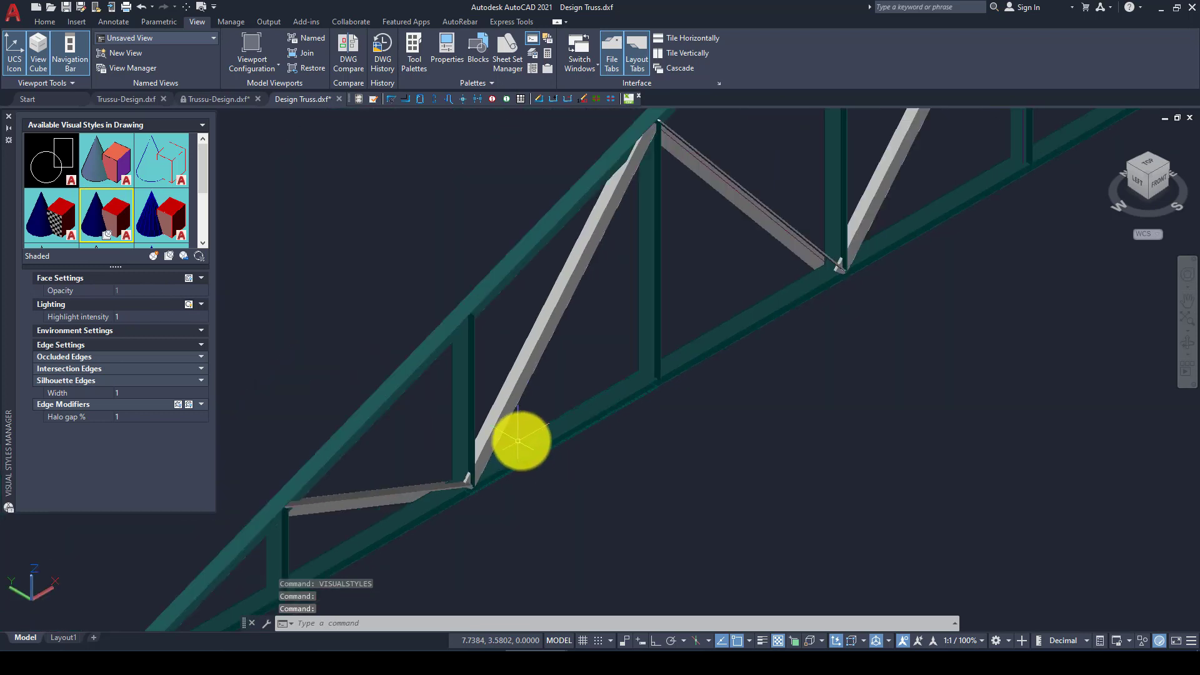
scroll(674, 377, down, 3)
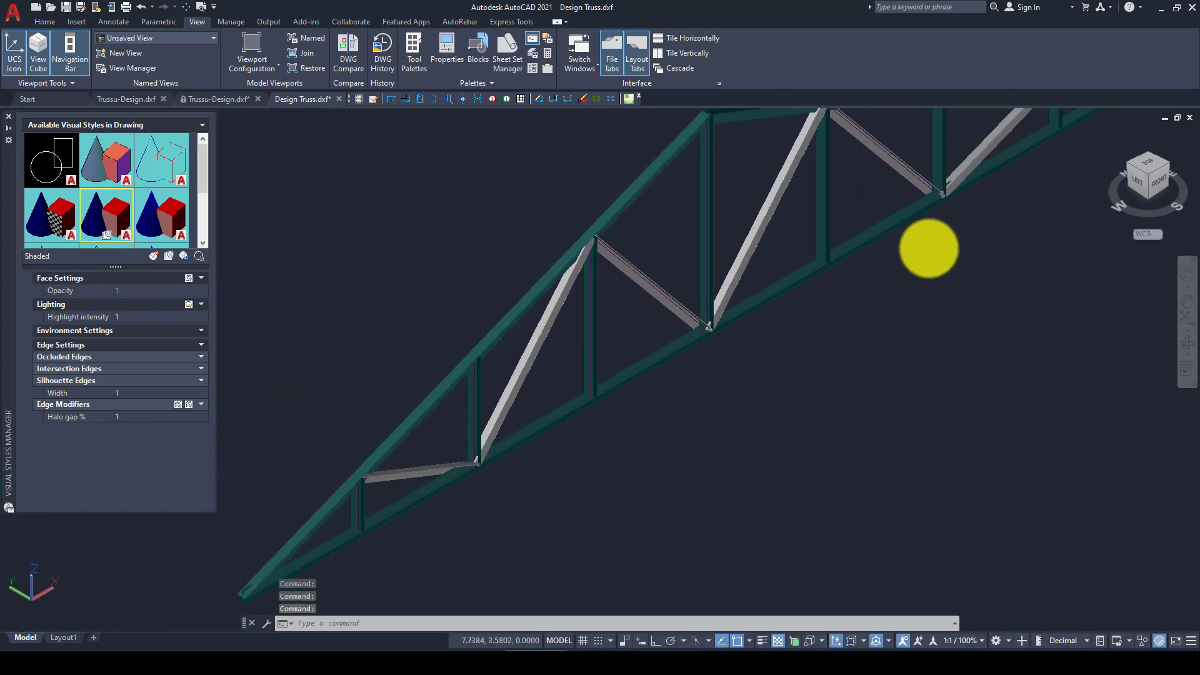
middle_drag(929, 248, 775, 343)
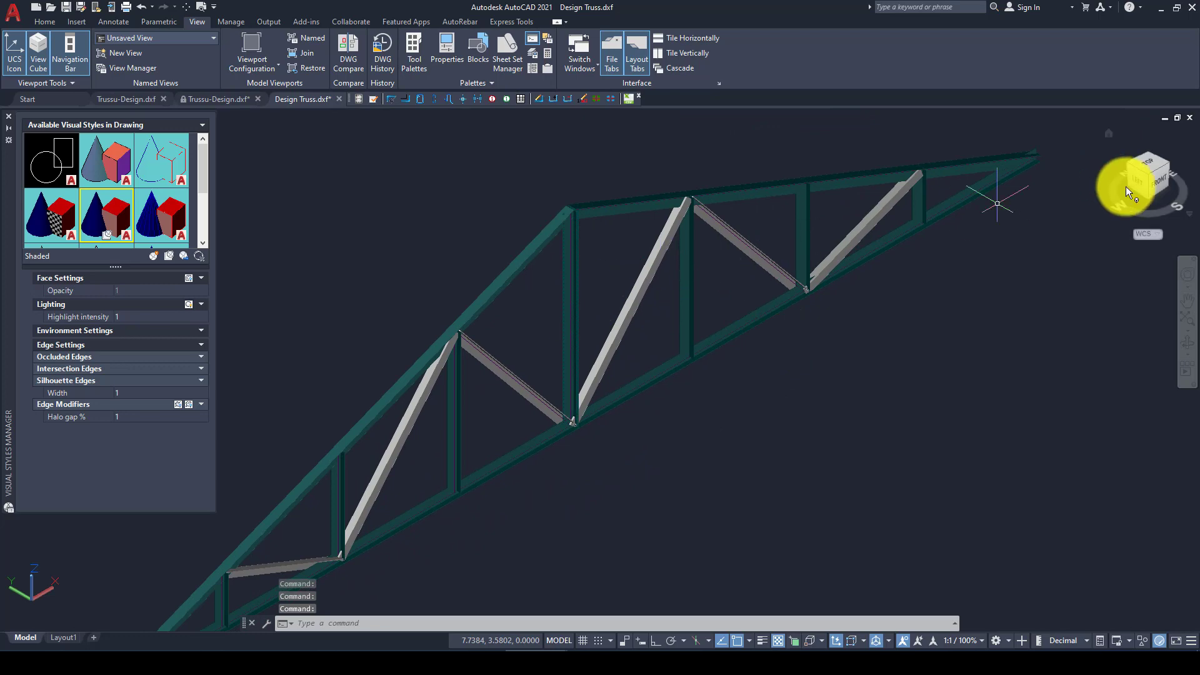
Step: View the truss from the ViewCube FRONT face and pan it to the centre
click(1162, 186)
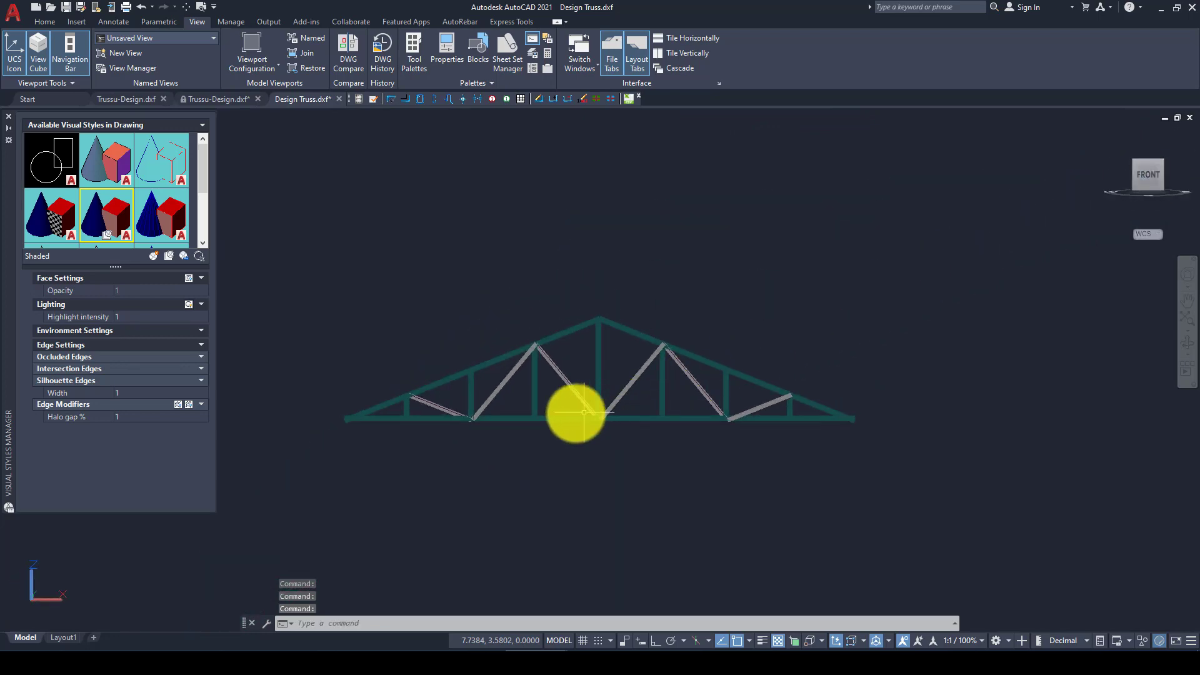
scroll(584, 412, up, 5)
scroll(685, 284, down, 4)
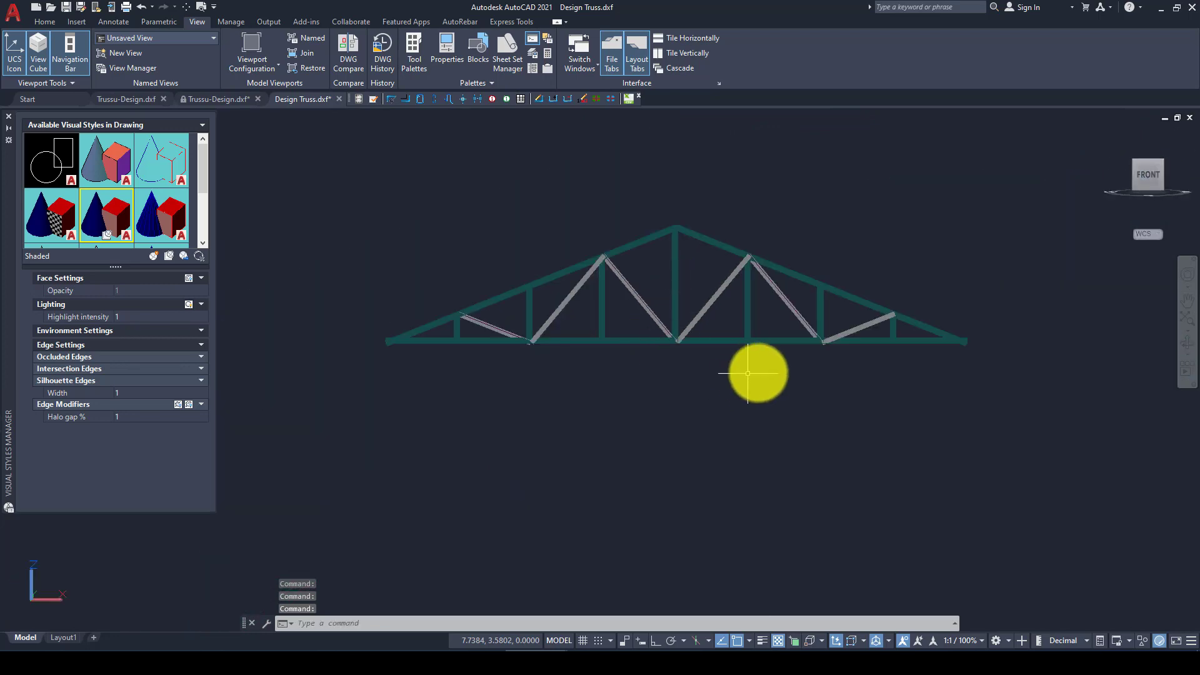
scroll(748, 373, up, 2)
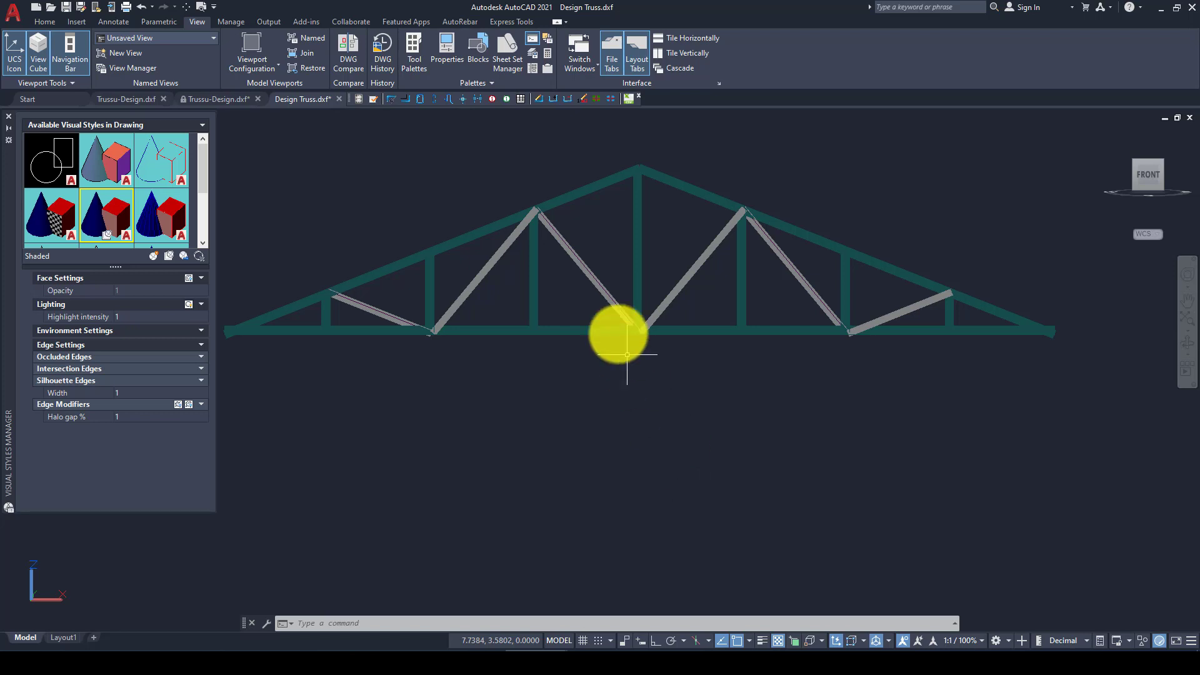
text(p)
key(Return)
drag(673, 291, 704, 321)
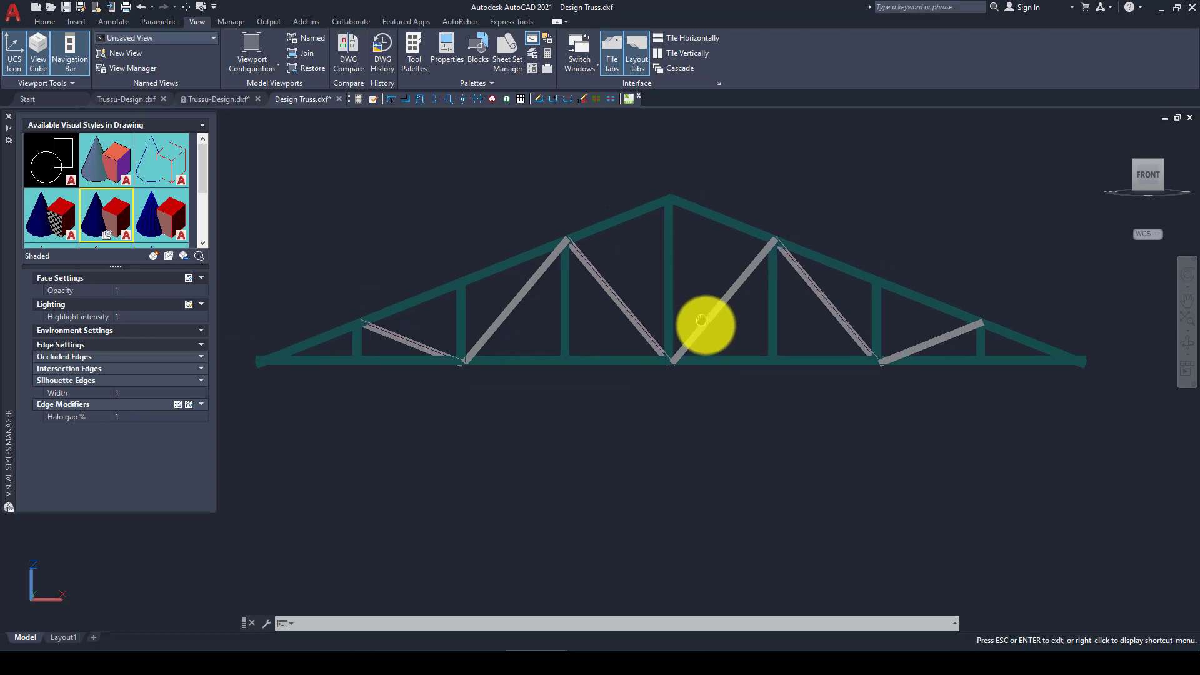
key(Escape)
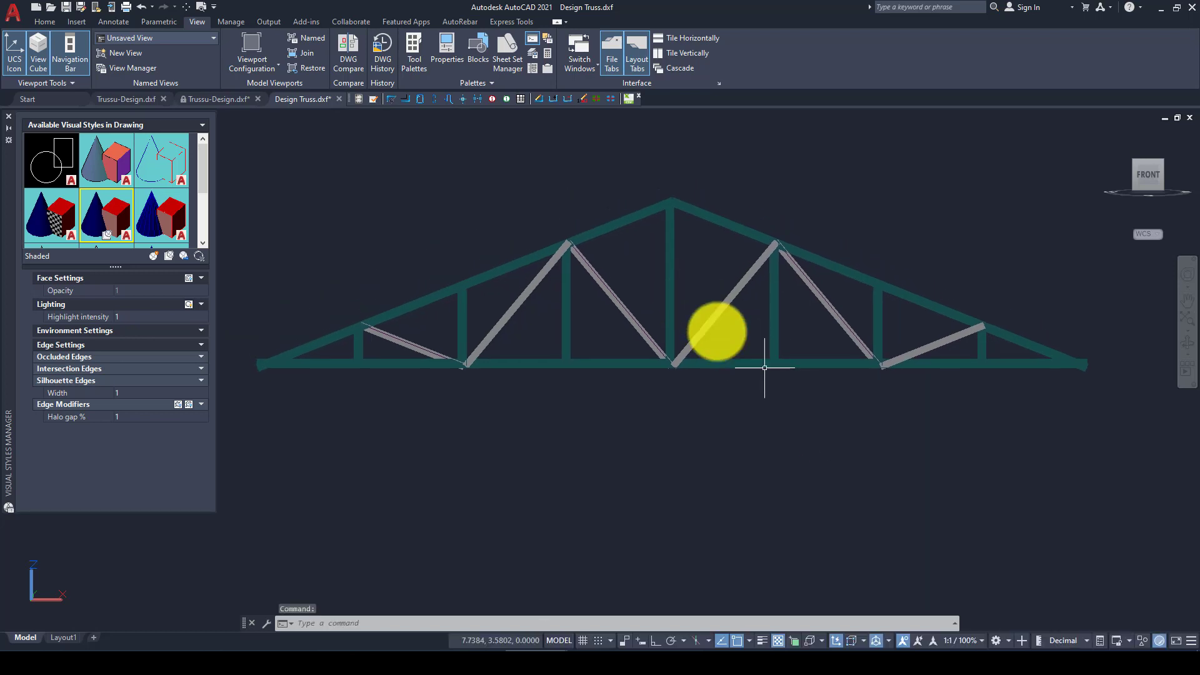